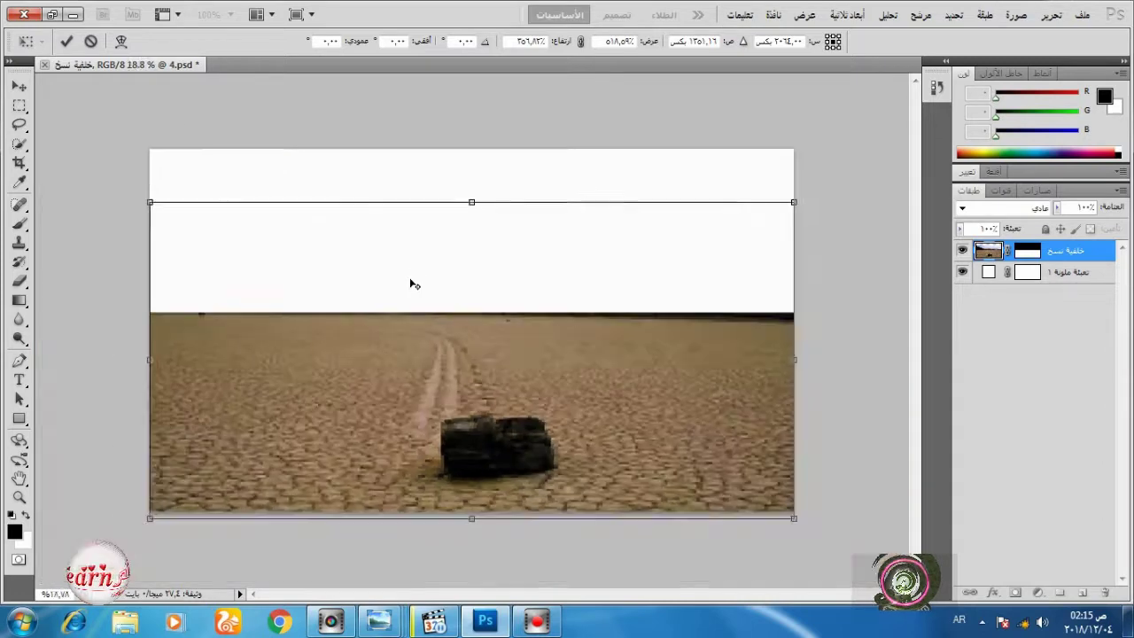
# Transform the desert layer to 518.59% width and 408.80% height so it fills the whole canvas, and apply it.
pyautogui.click(473, 212)
pyautogui.moveTo(473, 213); pyautogui.dragTo(477, 182)
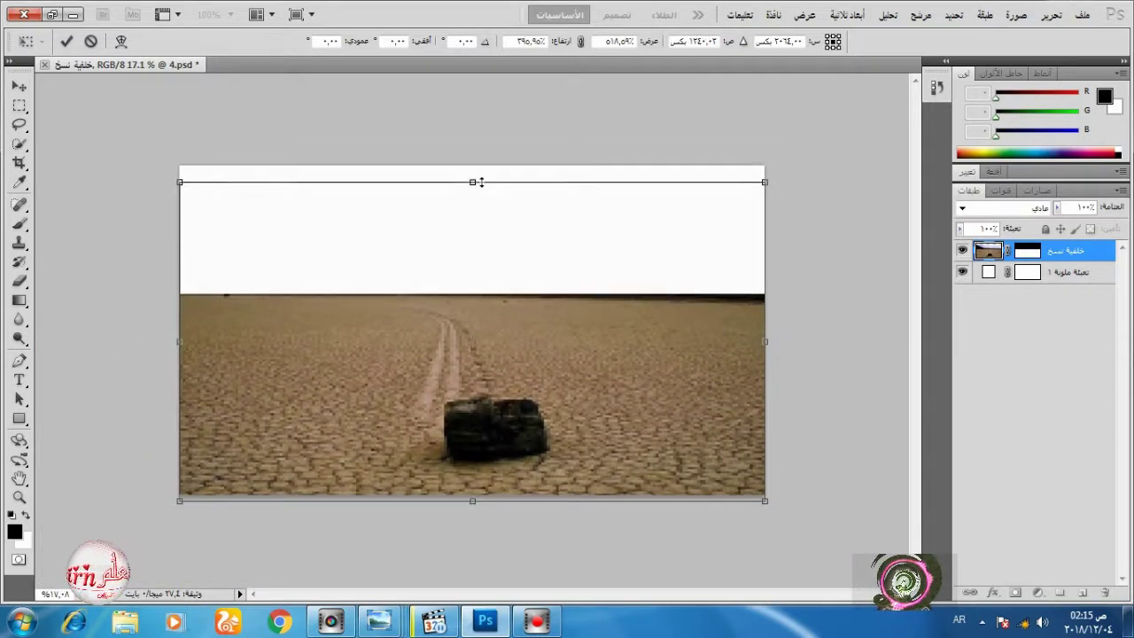
pyautogui.moveTo(764, 502); pyautogui.dragTo(810, 511)
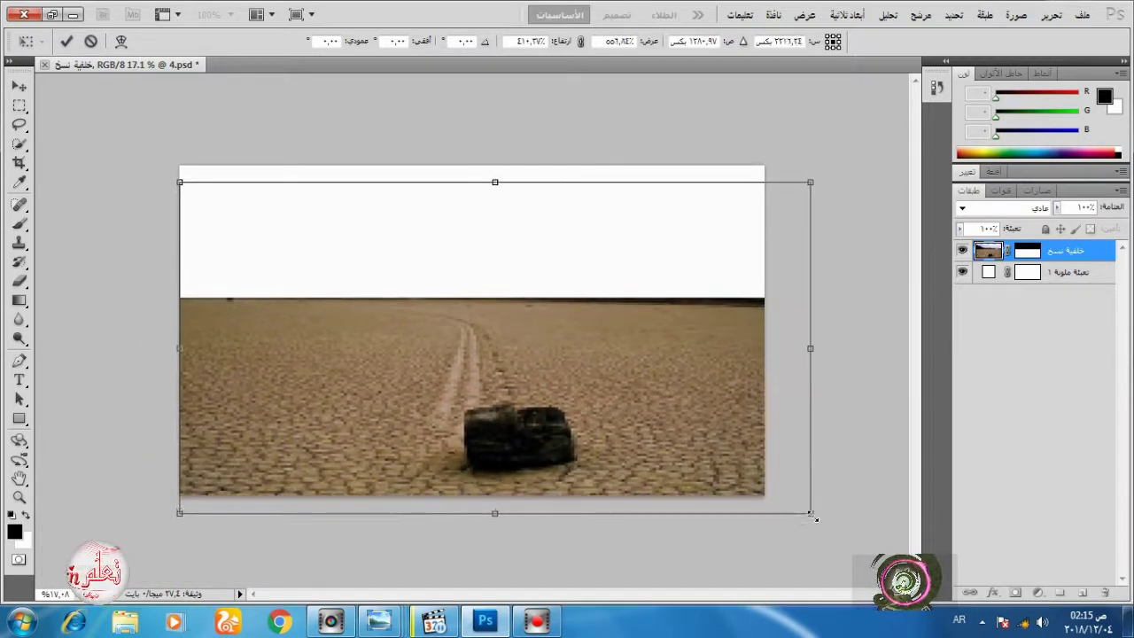
pyautogui.moveTo(175, 507); pyautogui.dragTo(125, 514)
pyautogui.moveTo(289, 441); pyautogui.dragTo(335, 422)
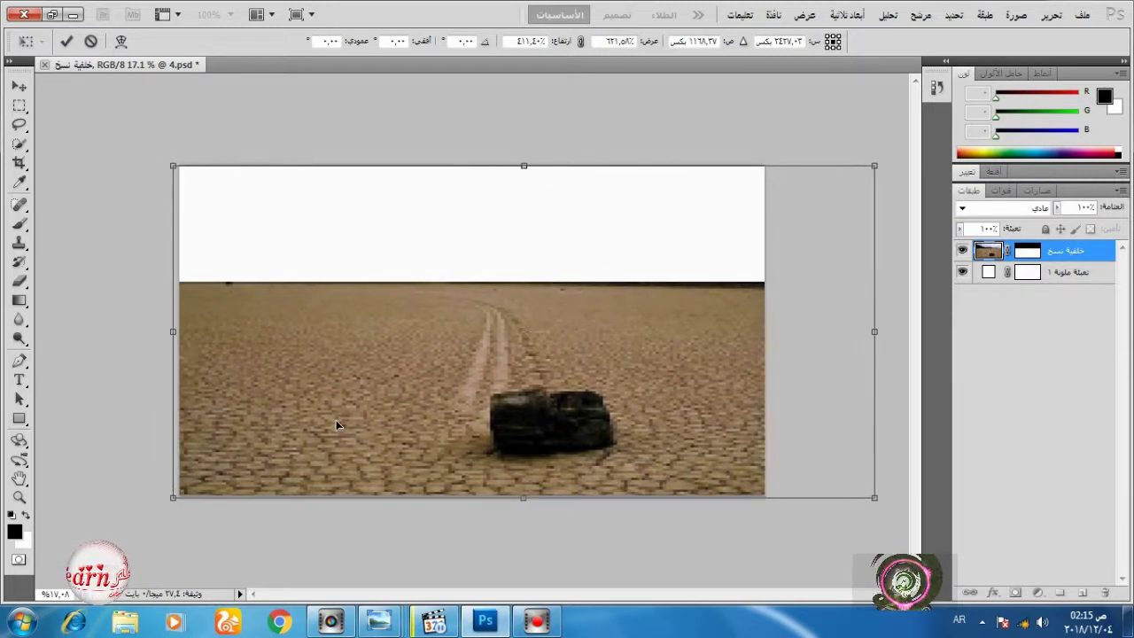
pyautogui.moveTo(873, 331); pyautogui.dragTo(767, 355)
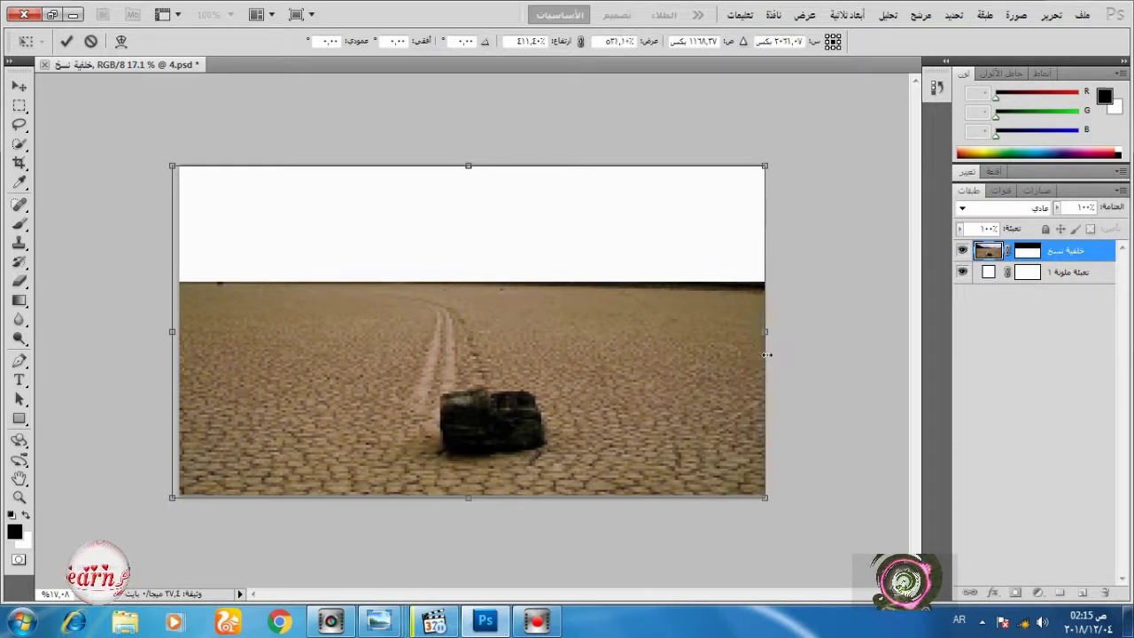
pyautogui.moveTo(195, 334); pyautogui.dragTo(197, 373)
pyautogui.moveTo(465, 503); pyautogui.dragTo(469, 497)
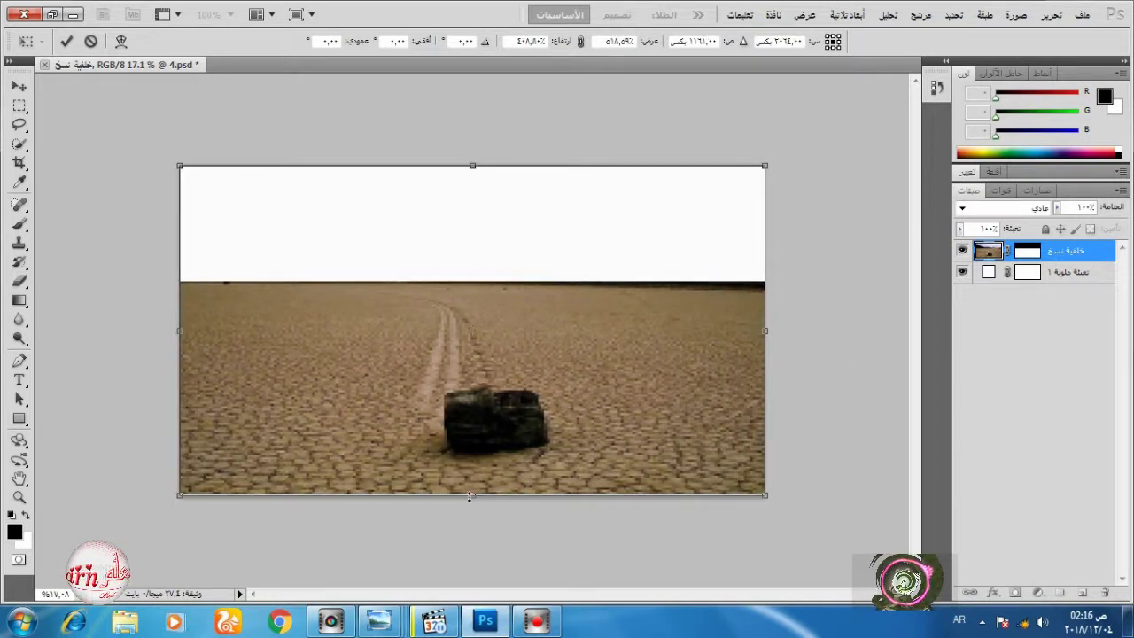
pyautogui.click(65, 41)
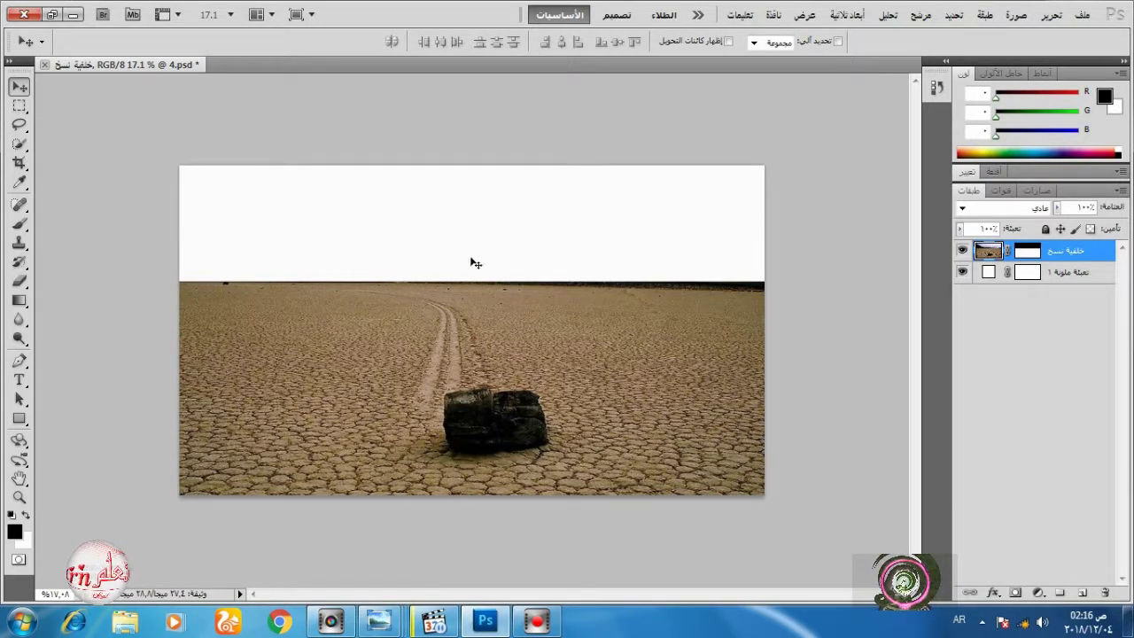
# Bring the cloudy sky photo 8dce35e425.jpg into the desert document as a hidden layer directly below the desert layer.
pyautogui.moveTo(396, 625)
pyautogui.click(861, 536)
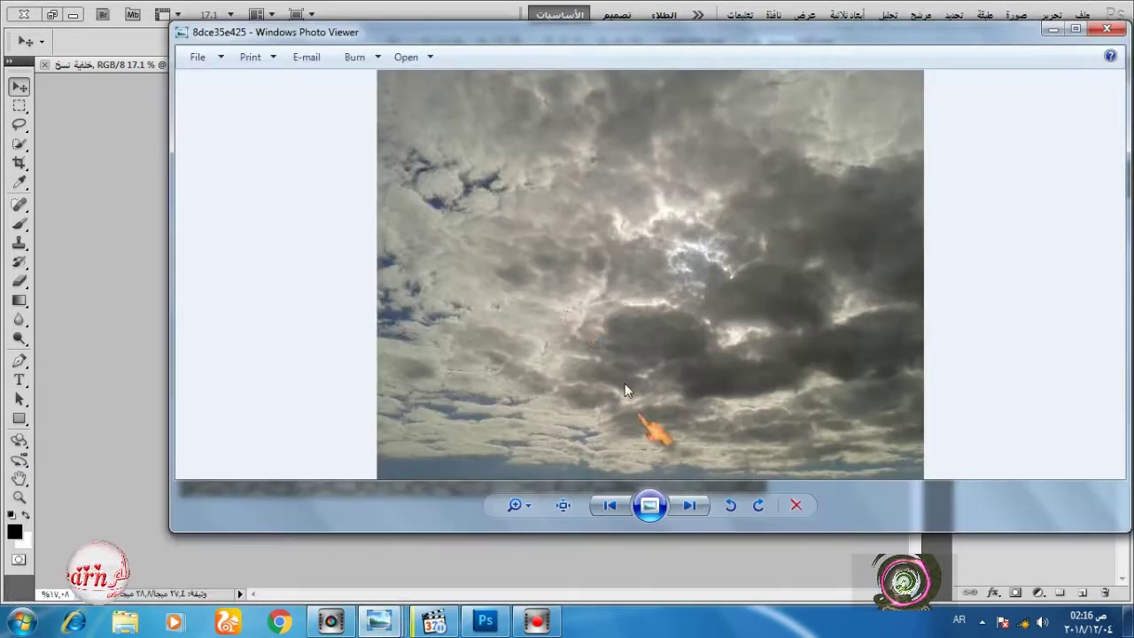
pyautogui.rightClick(563, 311)
pyautogui.click(789, 357)
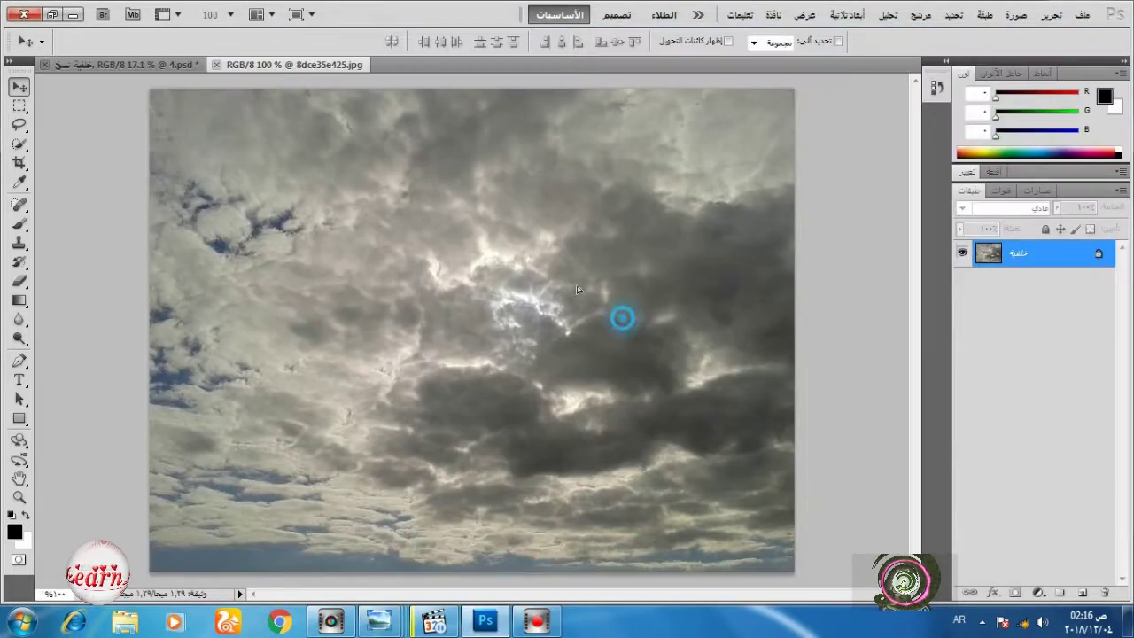
pyautogui.moveTo(620, 316); pyautogui.dragTo(382, 220)
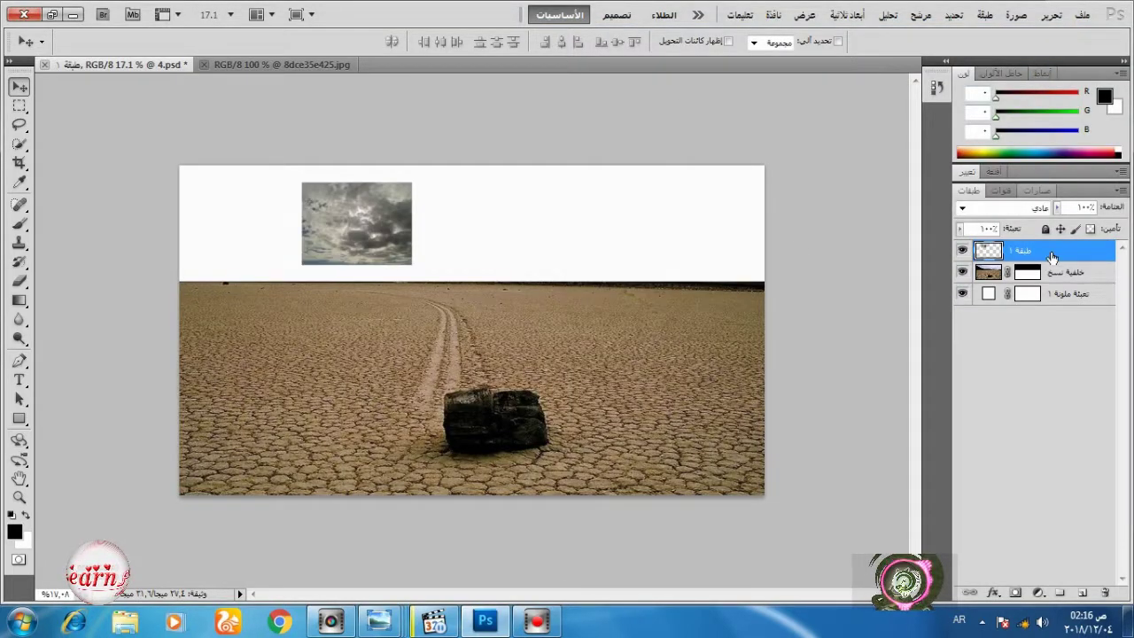
pyautogui.moveTo(1054, 256); pyautogui.dragTo(1053, 284)
pyautogui.click(962, 272)
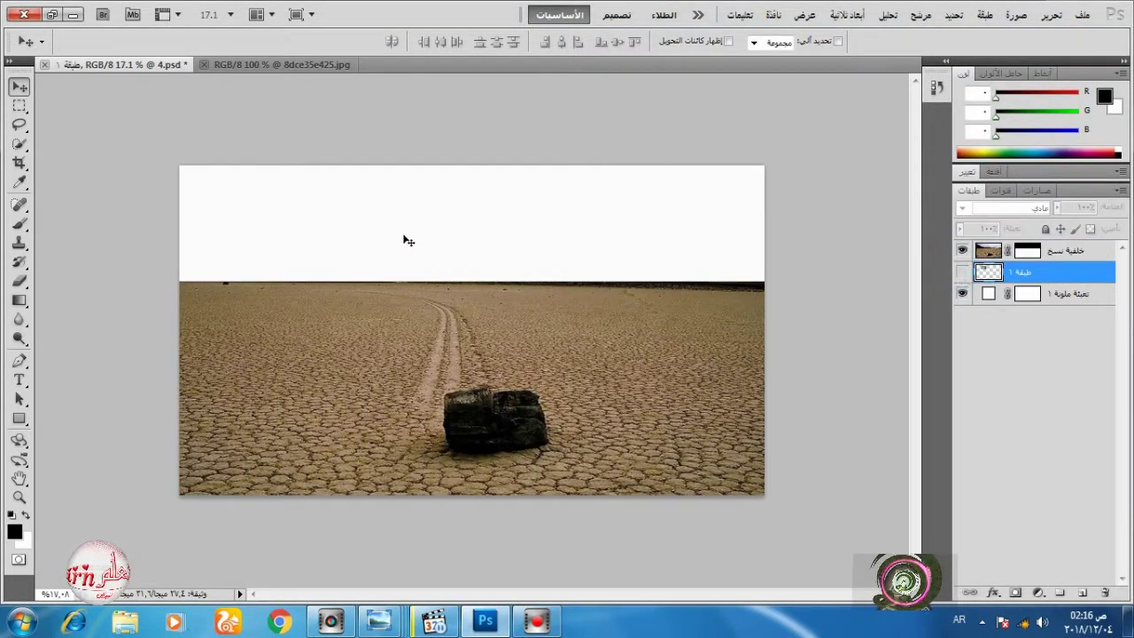
# Paint white on the desert layer's mask with a soft 395 px brush along the horizon to reveal the mountains and hills.
pyautogui.click(1026, 253)
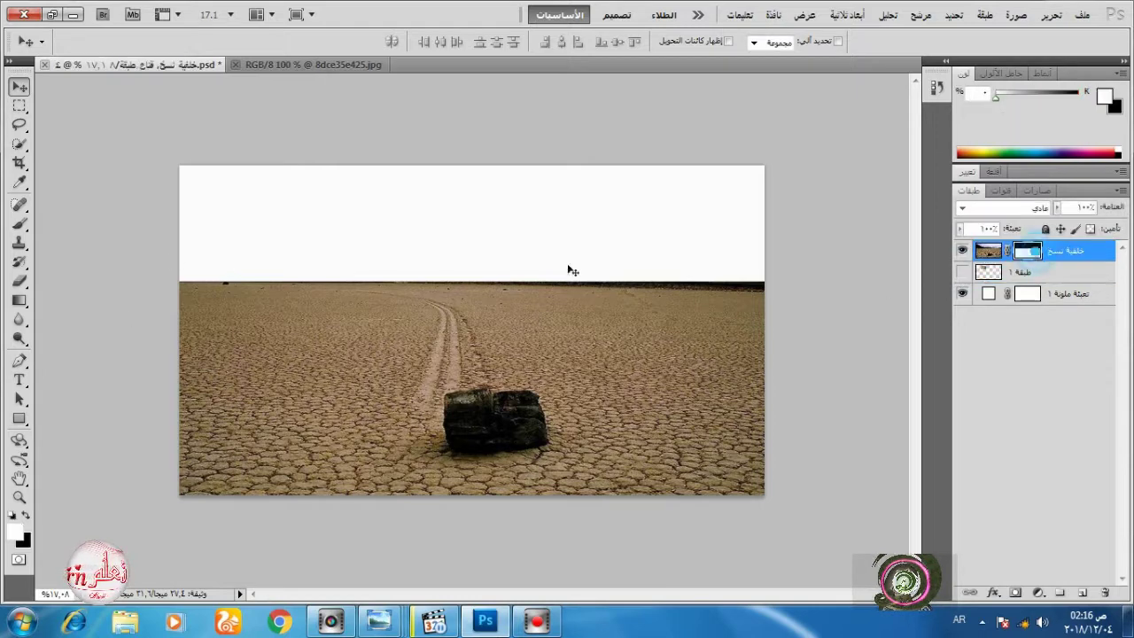
pyautogui.click(19, 224)
pyautogui.rightClick(314, 269)
pyautogui.click(555, 303)
pyautogui.click(362, 368)
pyautogui.moveTo(184, 282)
pyautogui.mouseDown()
pyautogui.moveTo(744, 279)
pyautogui.moveTo(177, 266)
pyautogui.moveTo(425, 270)
pyautogui.moveTo(574, 298)
pyautogui.moveTo(505, 271)
pyautogui.moveTo(622, 274)
pyautogui.moveTo(195, 276)
pyautogui.moveTo(303, 278)
pyautogui.moveTo(202, 282)
pyautogui.mouseUp()
pyautogui.click(26, 515)
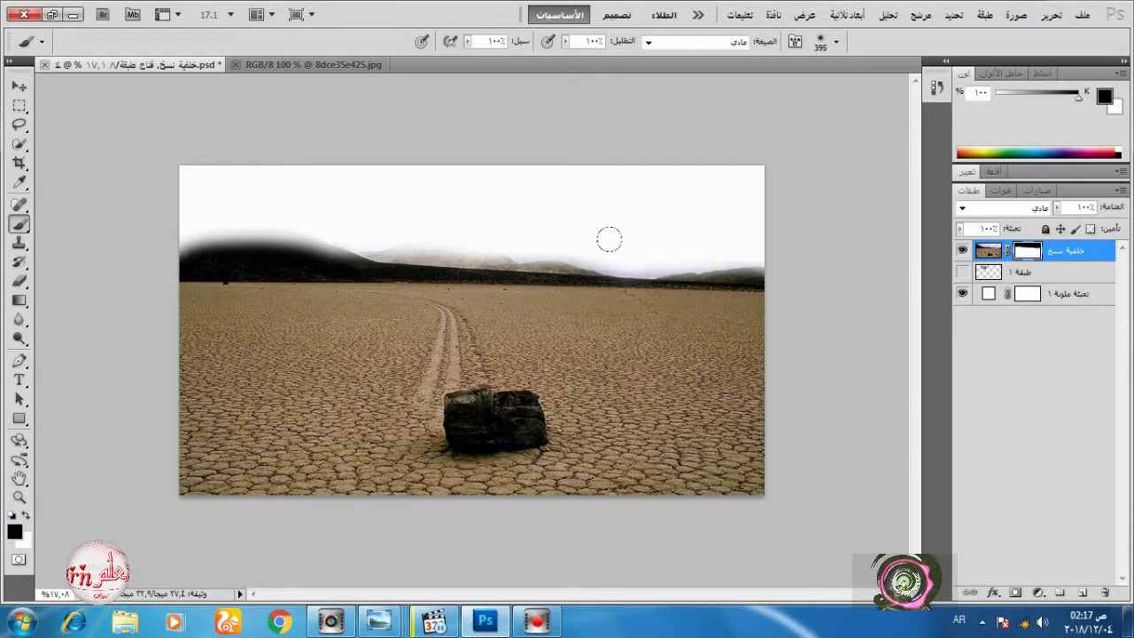
pyautogui.click(25, 514)
pyautogui.moveTo(398, 262)
pyautogui.mouseDown()
pyautogui.moveTo(442, 257)
pyautogui.moveTo(507, 264)
pyautogui.mouseUp()
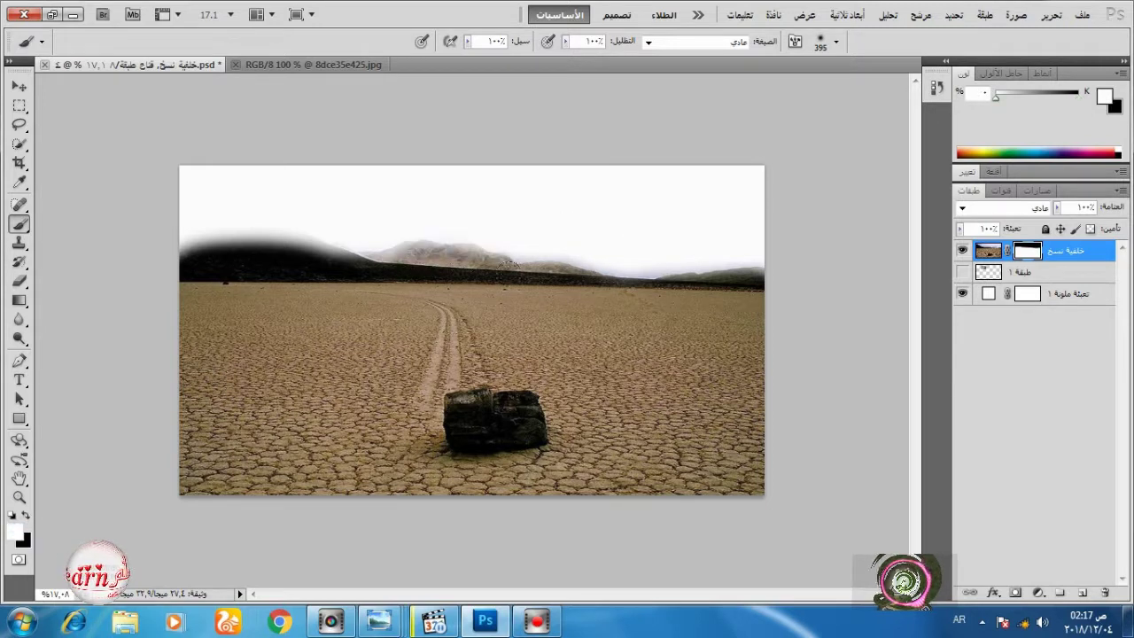
pyautogui.moveTo(381, 262)
pyautogui.mouseDown()
pyautogui.moveTo(191, 226)
pyautogui.moveTo(265, 221)
pyautogui.mouseUp()
pyautogui.click(26, 514)
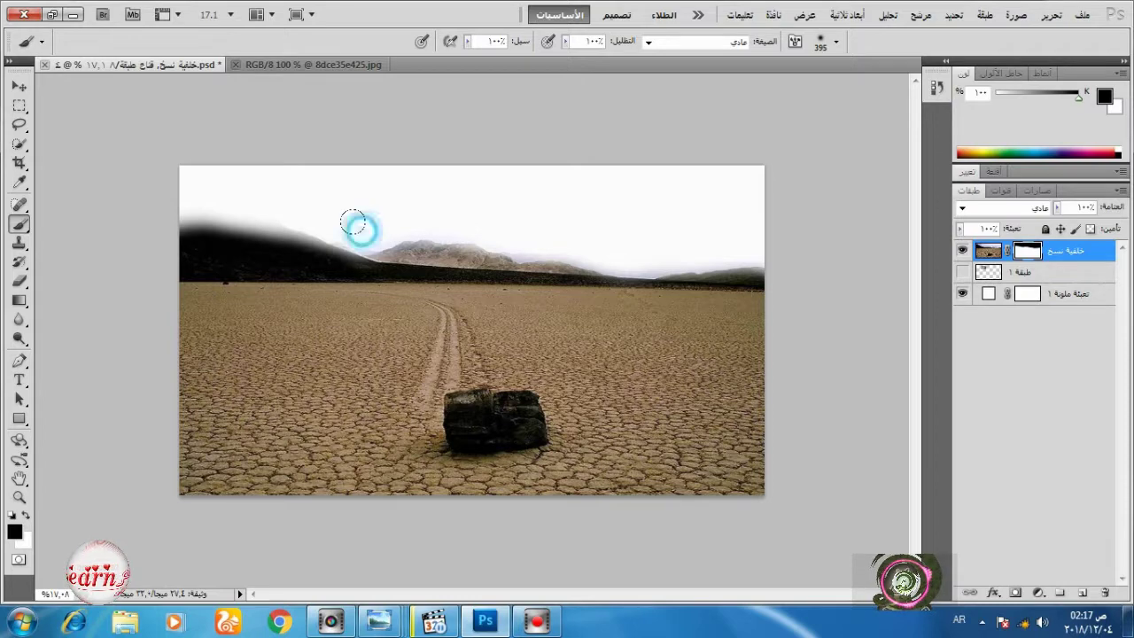
# Show the sky layer and transform it to 580.78% width and 209.89% height so it fills the area behind the mountains.
pyautogui.click(964, 272)
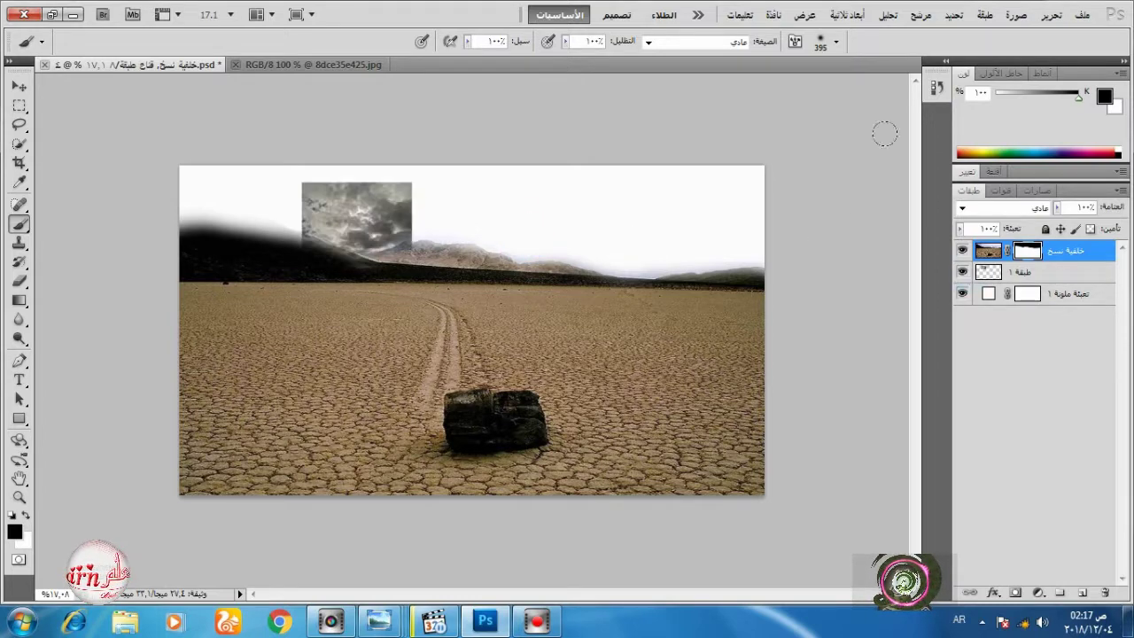
pyautogui.click(1051, 15)
pyautogui.click(939, 319)
pyautogui.press('Return')
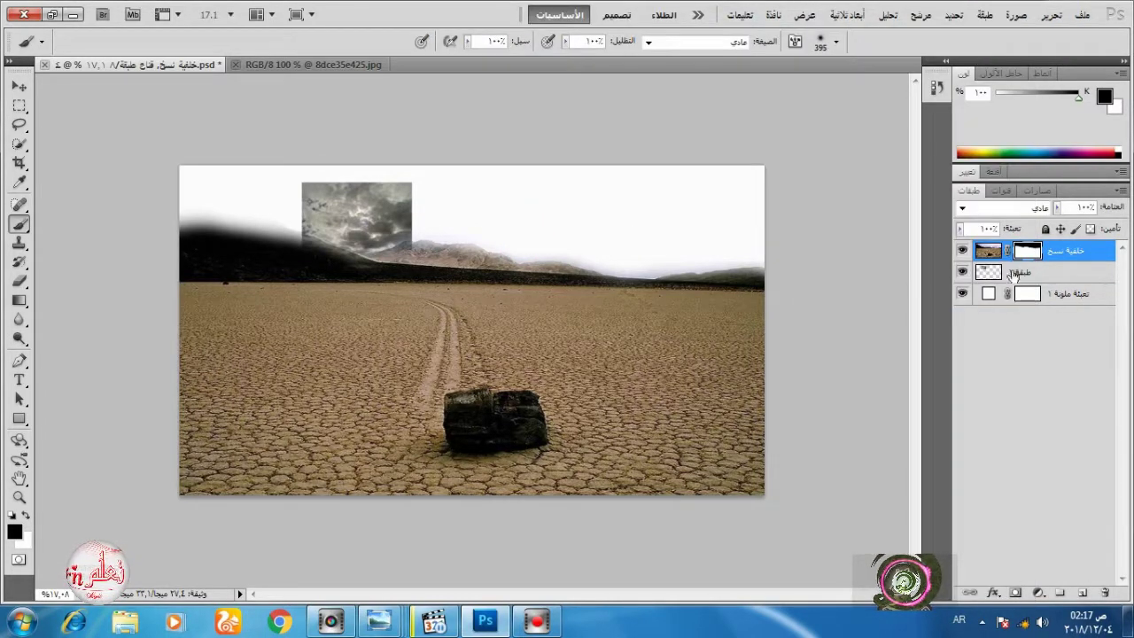
pyautogui.click(1010, 272)
pyautogui.click(1051, 15)
pyautogui.click(853, 321)
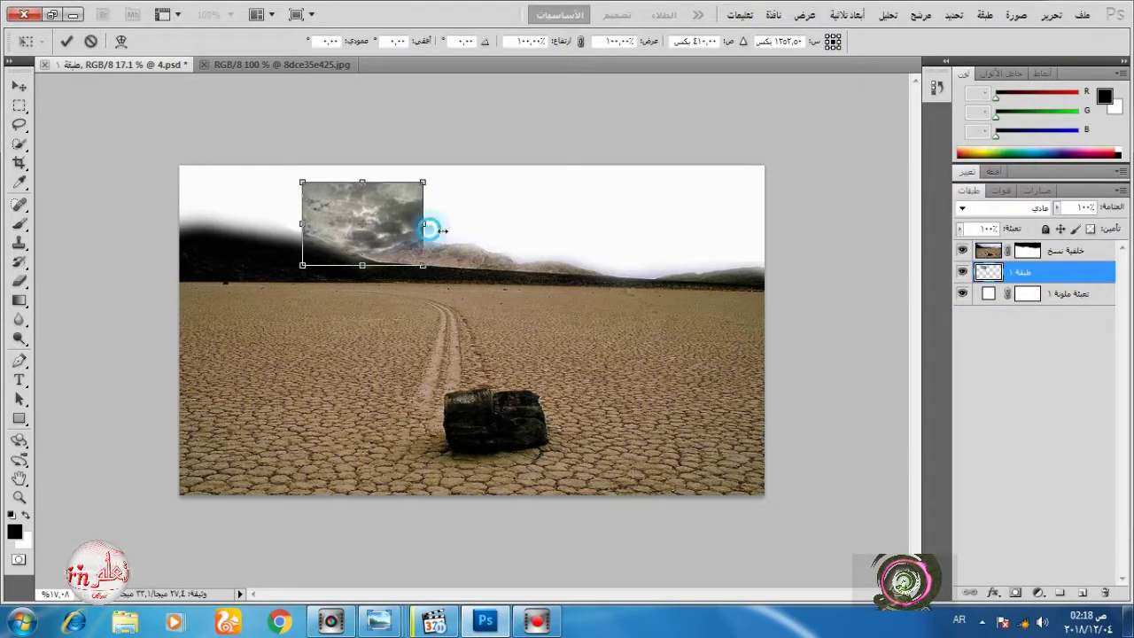
pyautogui.moveTo(431, 228); pyautogui.dragTo(801, 223)
pyautogui.moveTo(549, 264); pyautogui.dragTo(536, 292)
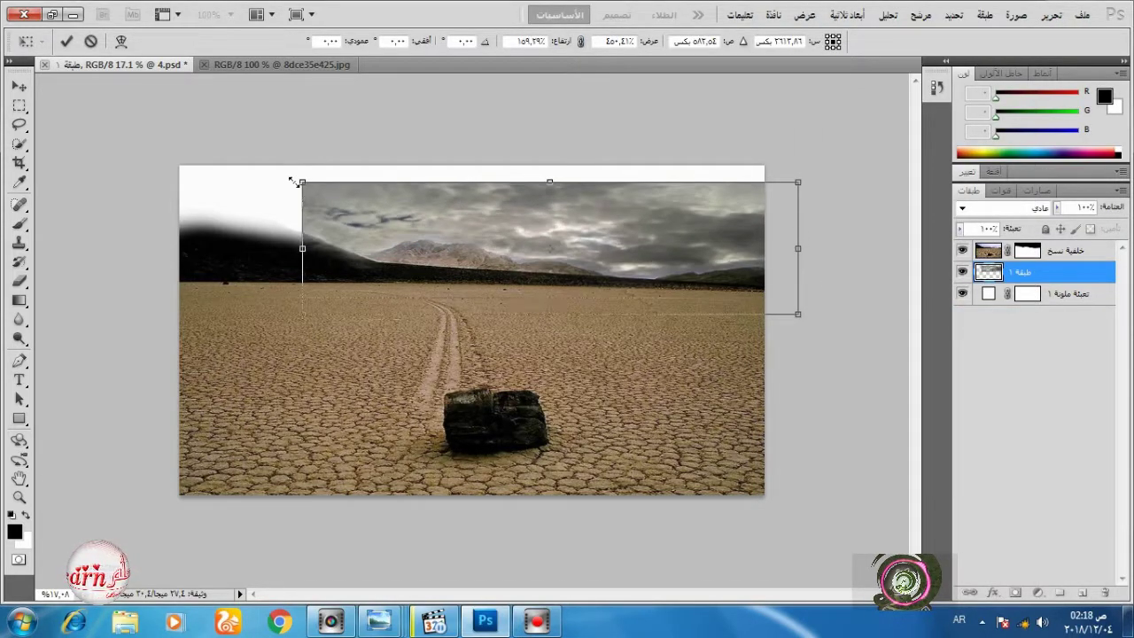
pyautogui.moveTo(296, 181); pyautogui.dragTo(154, 165)
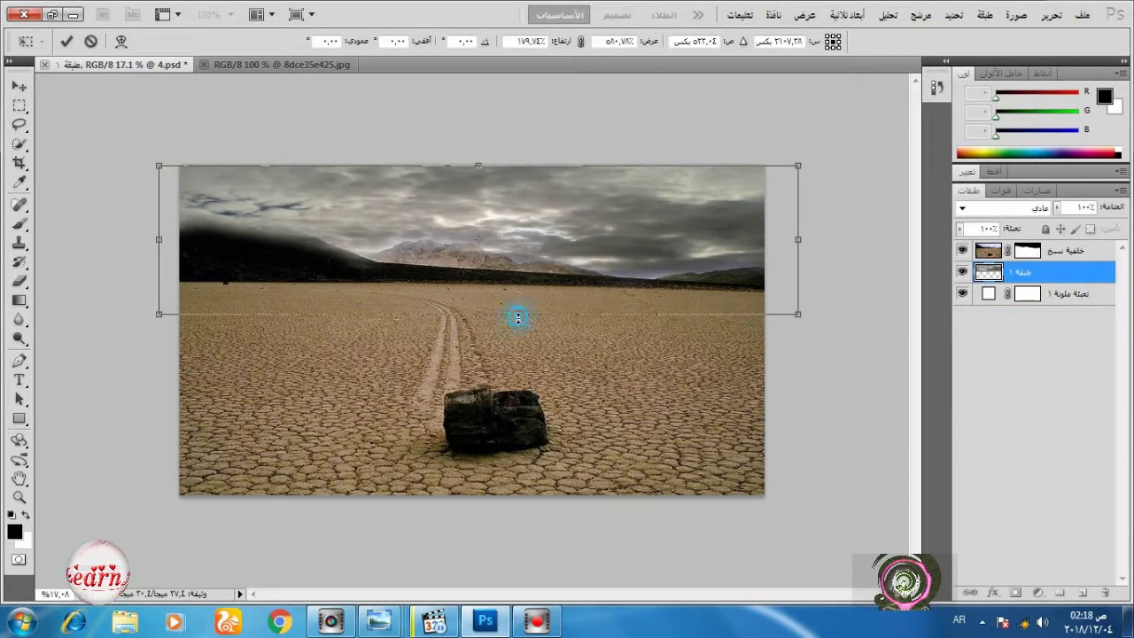
pyautogui.moveTo(518, 315); pyautogui.dragTo(513, 330)
pyautogui.moveTo(482, 160); pyautogui.dragTo(479, 155)
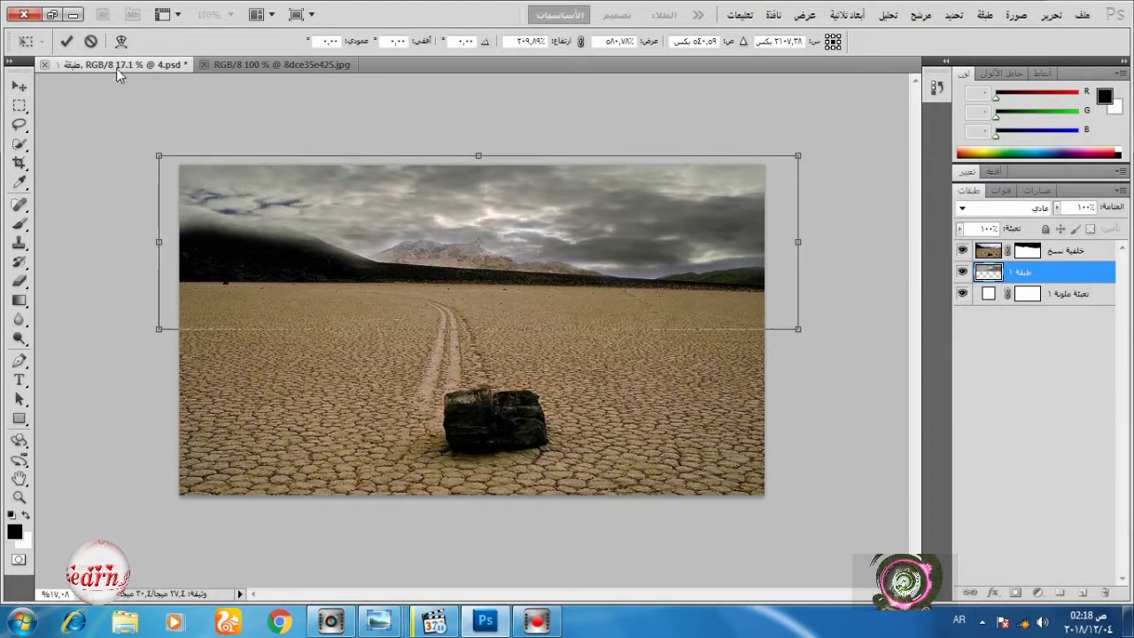
pyautogui.click(67, 42)
# Paint white on the desert layer's mask over the dark hill at the image's left to reveal more of its crest.
pyautogui.click(1027, 251)
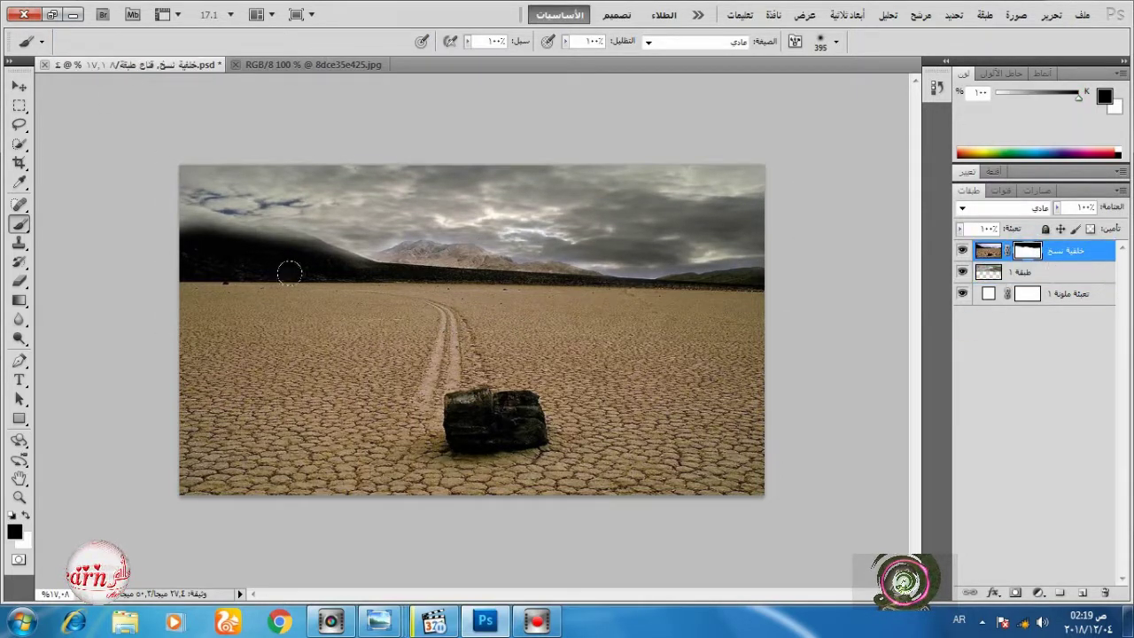
pyautogui.click(24, 517)
pyautogui.moveTo(284, 253)
pyautogui.mouseDown()
pyautogui.moveTo(208, 246)
pyautogui.moveTo(239, 237)
pyautogui.mouseUp()
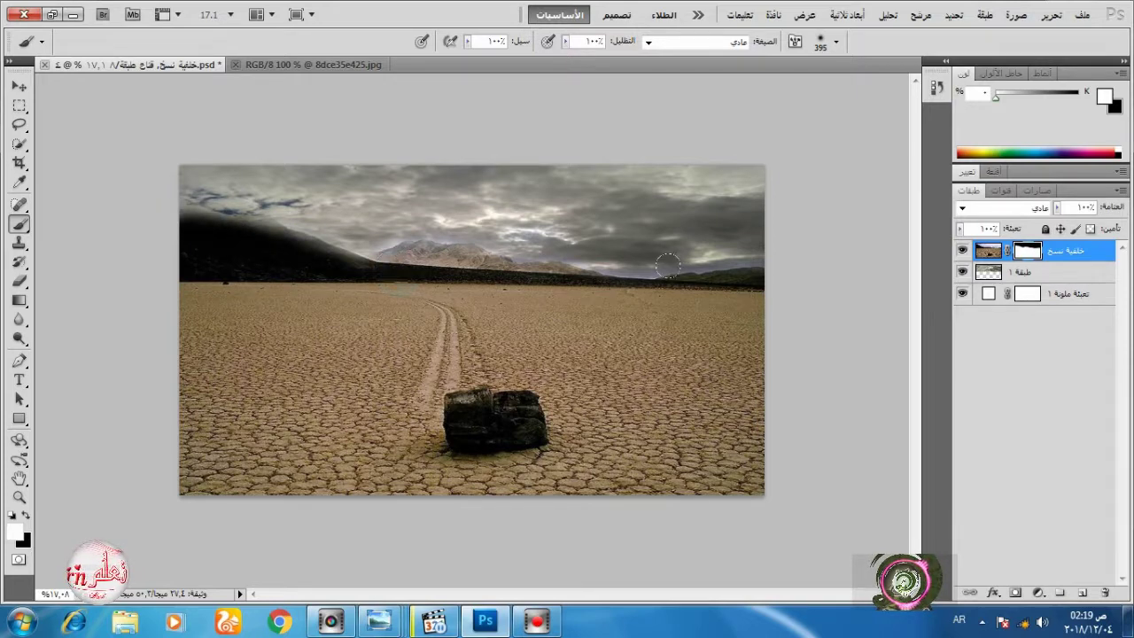
# Outline the black rock on the desert layer with the Patch tool, replace it with cracked ground from its right, and deselect.
pyautogui.click(986, 252)
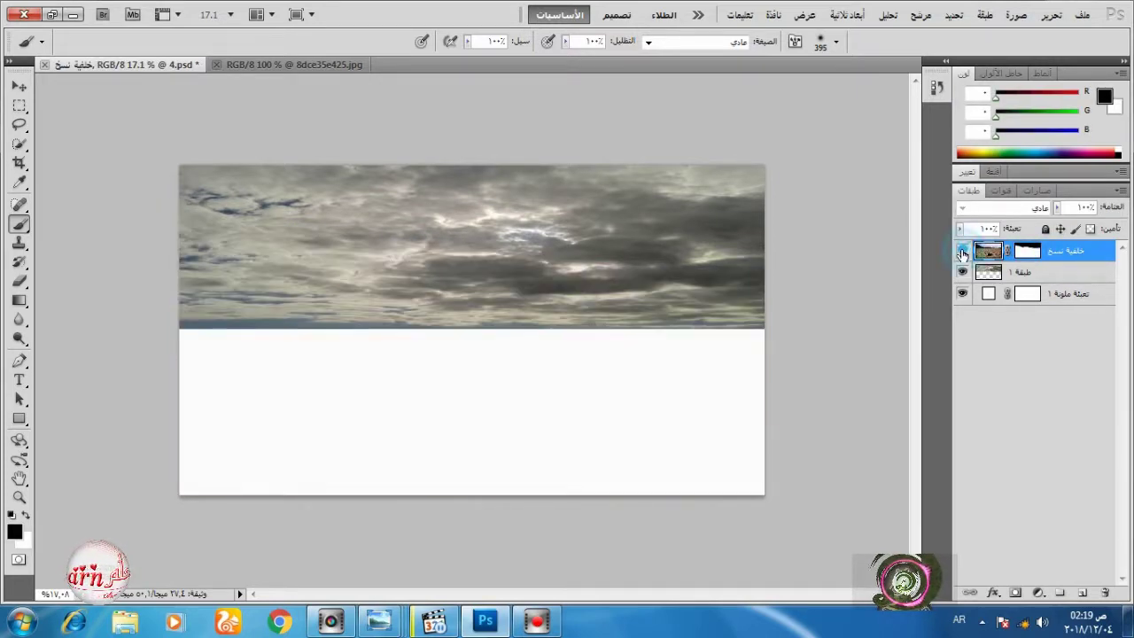
pyautogui.rightClick(27, 213)
pyautogui.click(80, 232)
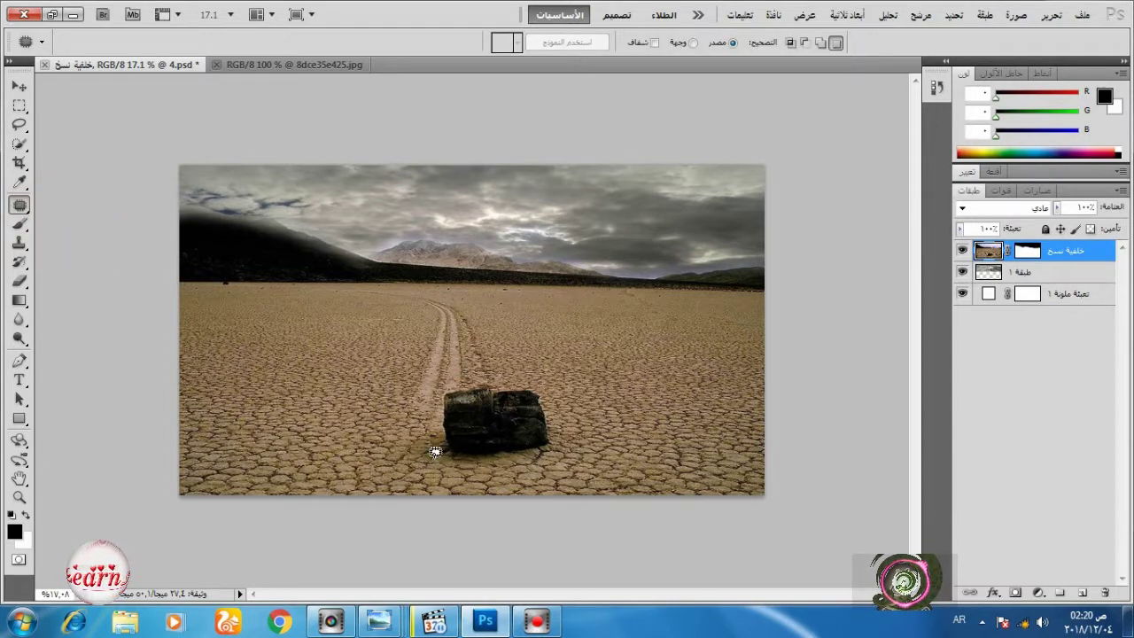
pyautogui.moveTo(435, 452); pyautogui.dragTo(432, 448)
pyautogui.moveTo(471, 415)
pyautogui.mouseDown()
pyautogui.moveTo(639, 414)
pyautogui.moveTo(411, 364)
pyautogui.moveTo(482, 377)
pyautogui.moveTo(432, 364)
pyautogui.moveTo(424, 315)
pyautogui.moveTo(418, 389)
pyautogui.moveTo(368, 395)
pyautogui.moveTo(596, 416)
pyautogui.mouseUp()
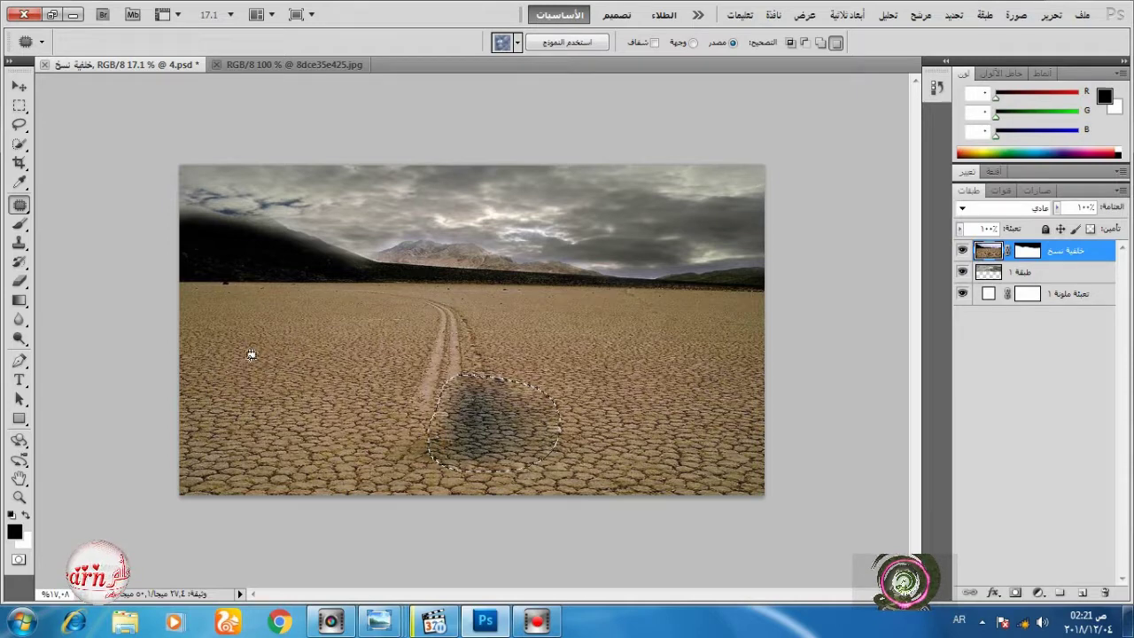
pyautogui.click(20, 106)
pyautogui.click(266, 286)
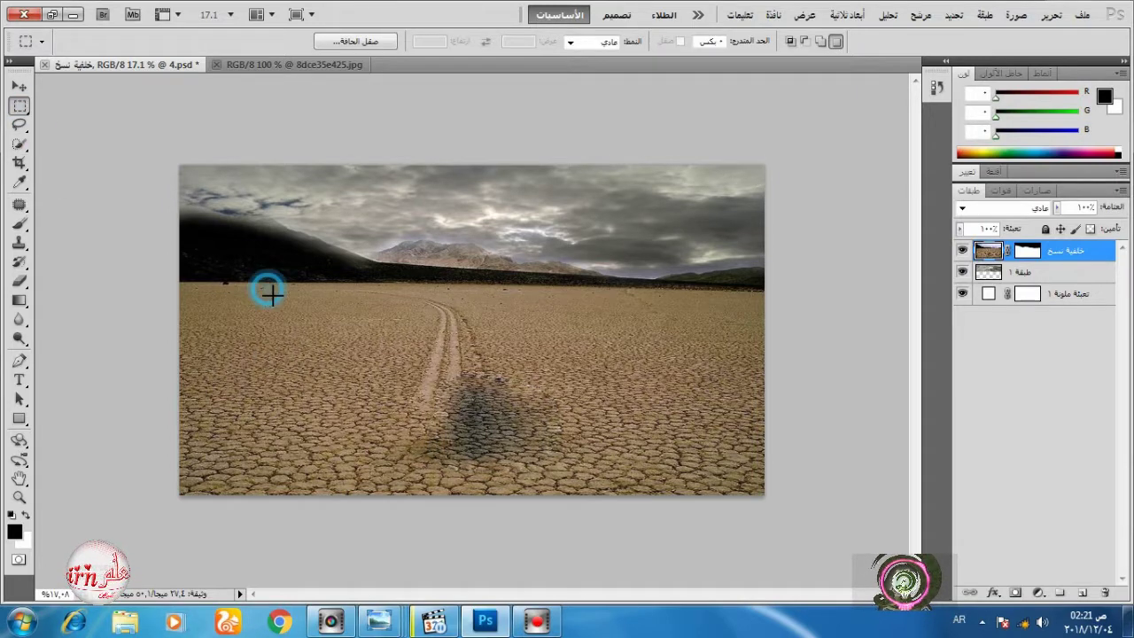
# Add a colorized Hue/Saturation adjustment clipped to the sky layer, with hue 217, saturation 50 and lightness -63.
pyautogui.click(1072, 272)
pyautogui.click(1039, 595)
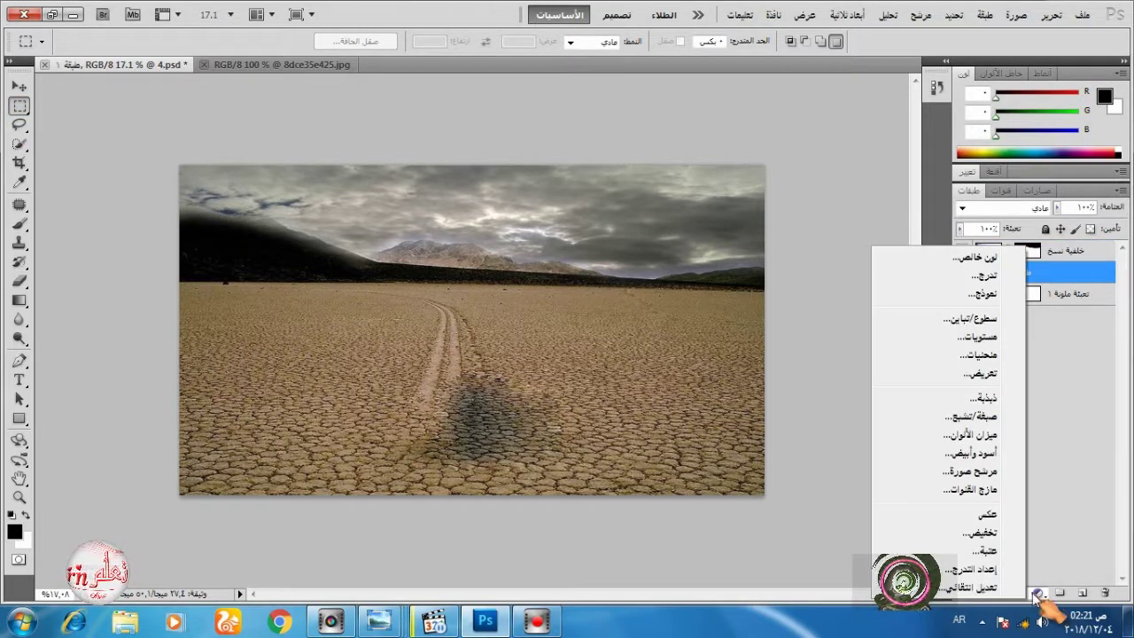
pyautogui.click(981, 417)
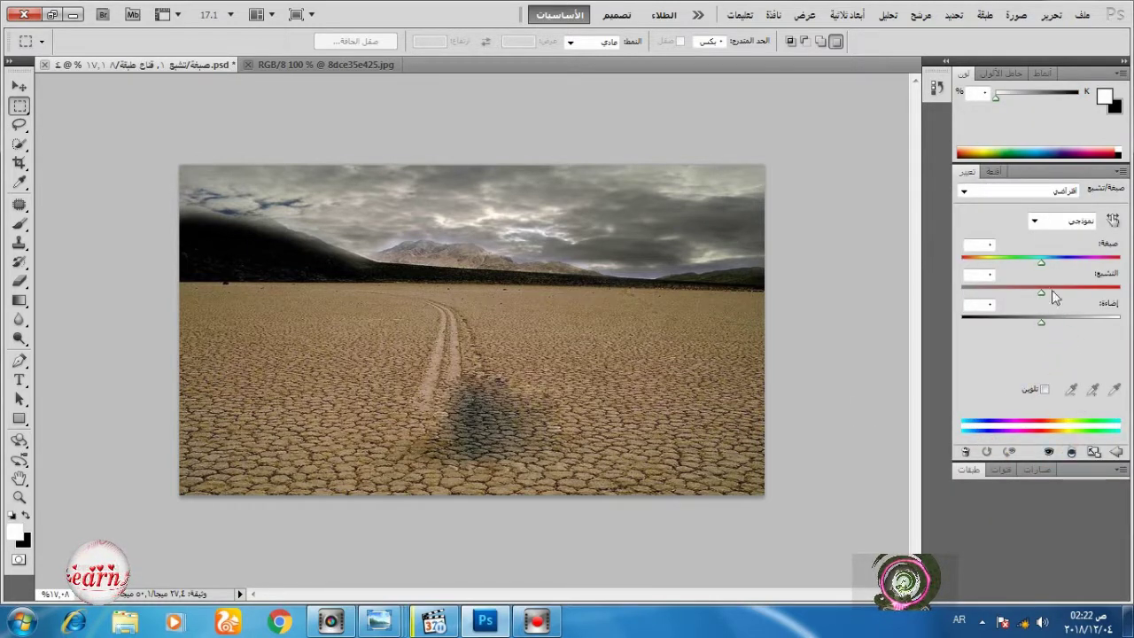
pyautogui.moveTo(1041, 262)
pyautogui.mouseDown()
pyautogui.moveTo(1089, 262)
pyautogui.moveTo(1061, 262)
pyautogui.mouseUp()
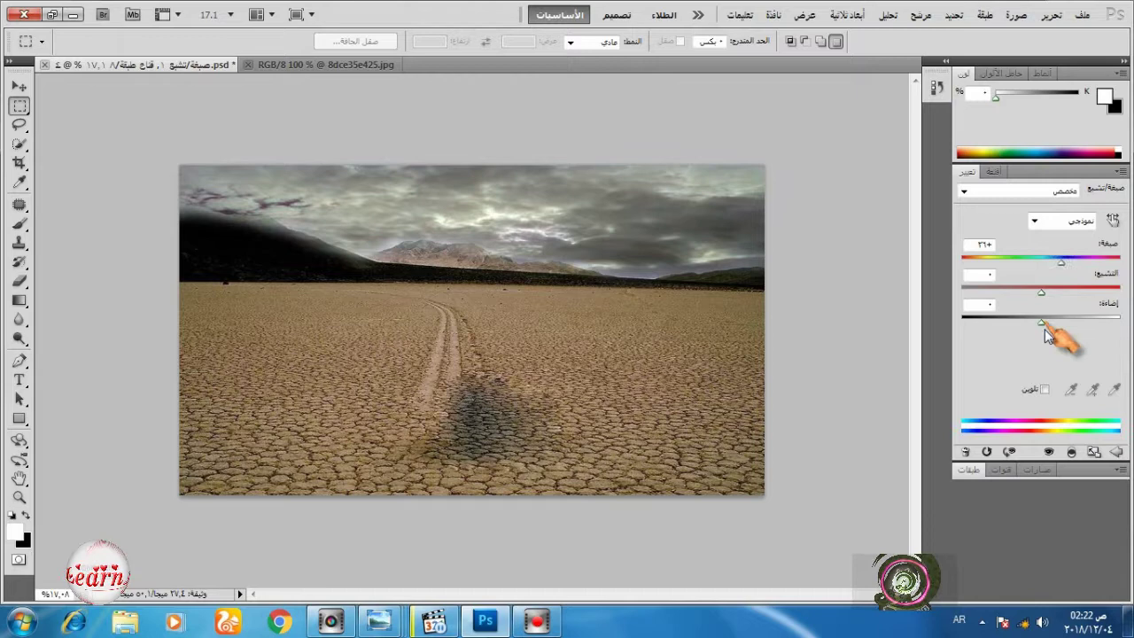
pyautogui.click(1046, 388)
pyautogui.moveTo(963, 264); pyautogui.dragTo(1057, 266)
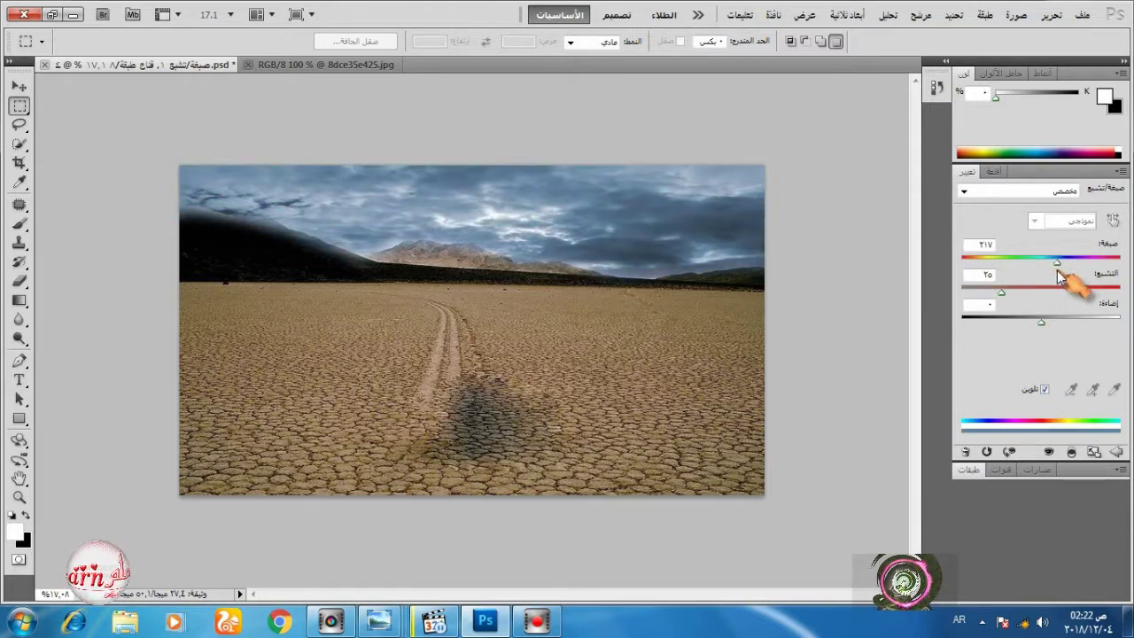
pyautogui.moveTo(1001, 292); pyautogui.dragTo(992, 325)
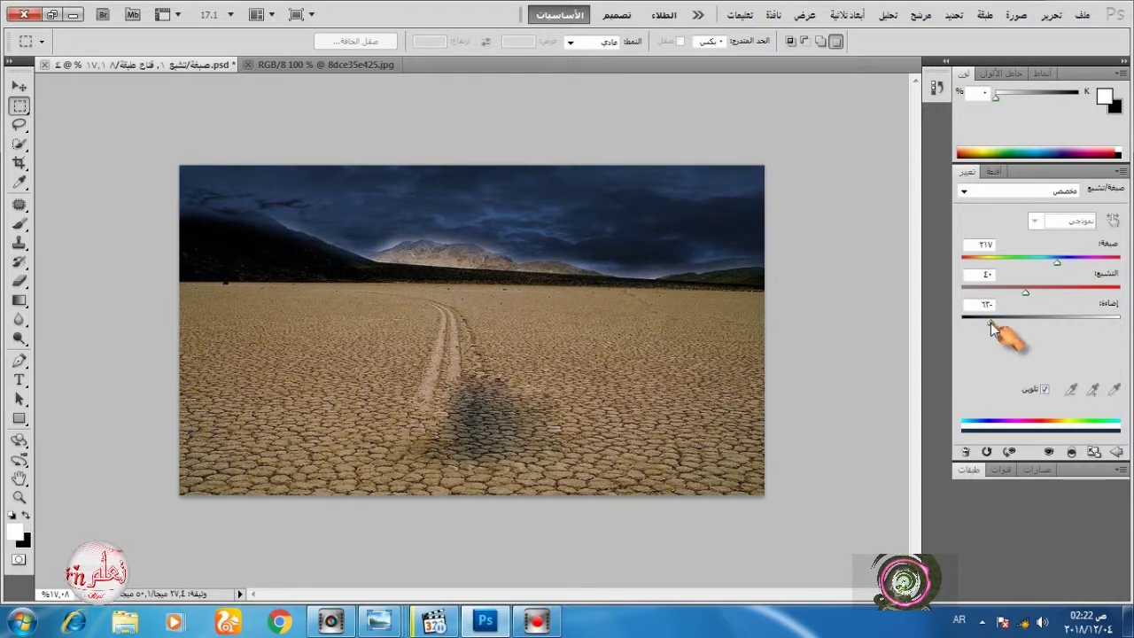
pyautogui.moveTo(1031, 293); pyautogui.dragTo(1040, 293)
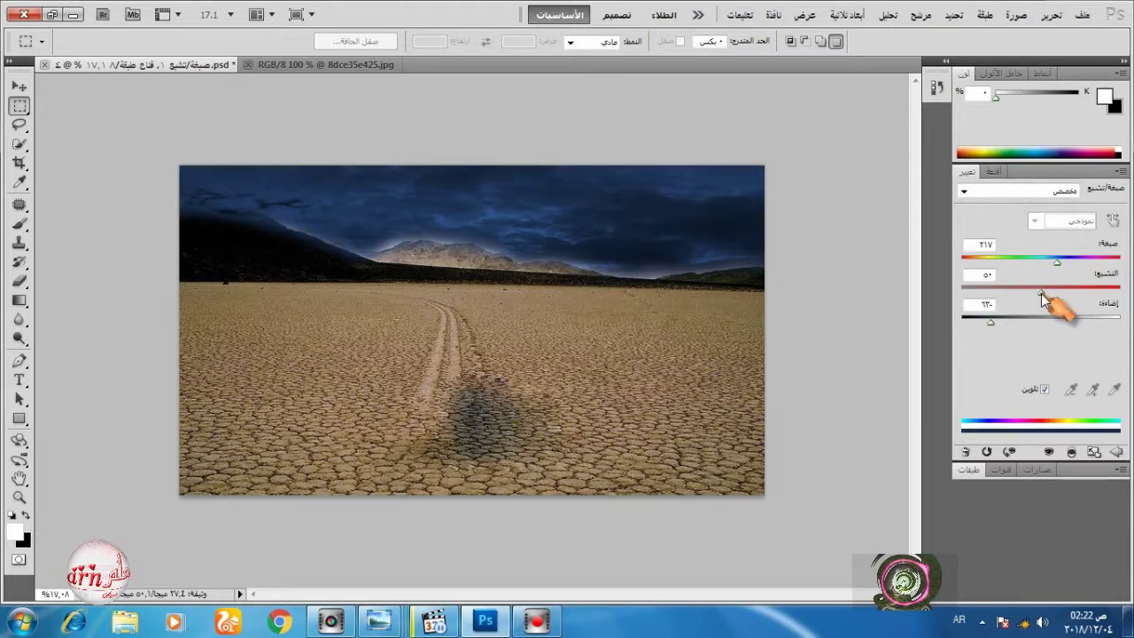
# Paint black on the desert layer's mask with the soft brush to remove the bright glow above the distant mountains.
pyautogui.click(968, 470)
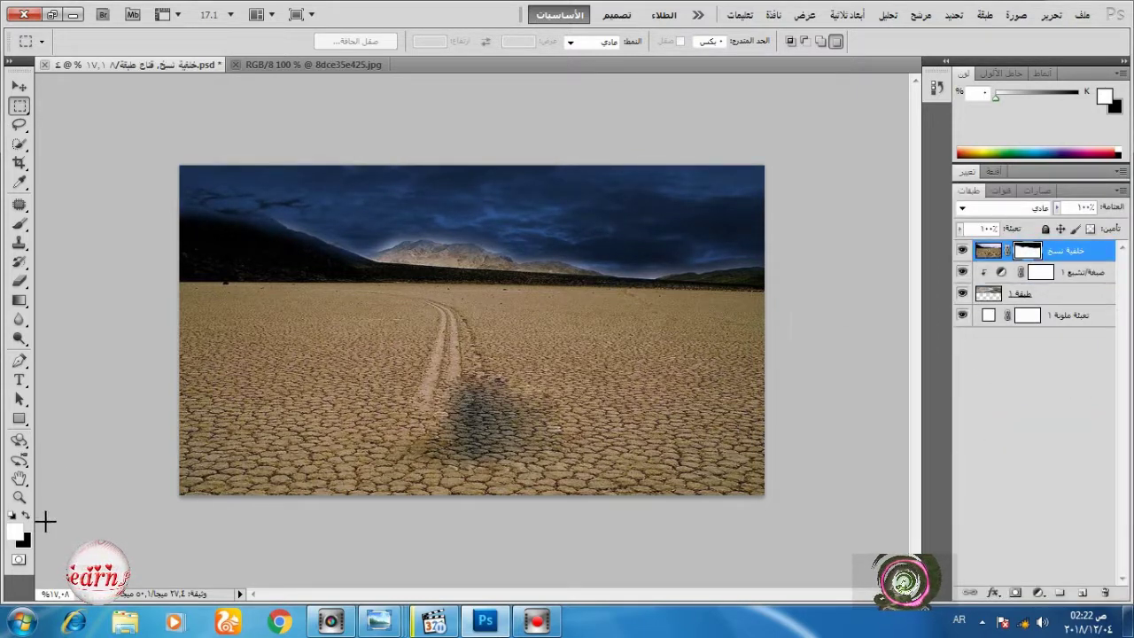
pyautogui.press('x')
pyautogui.click(19, 223)
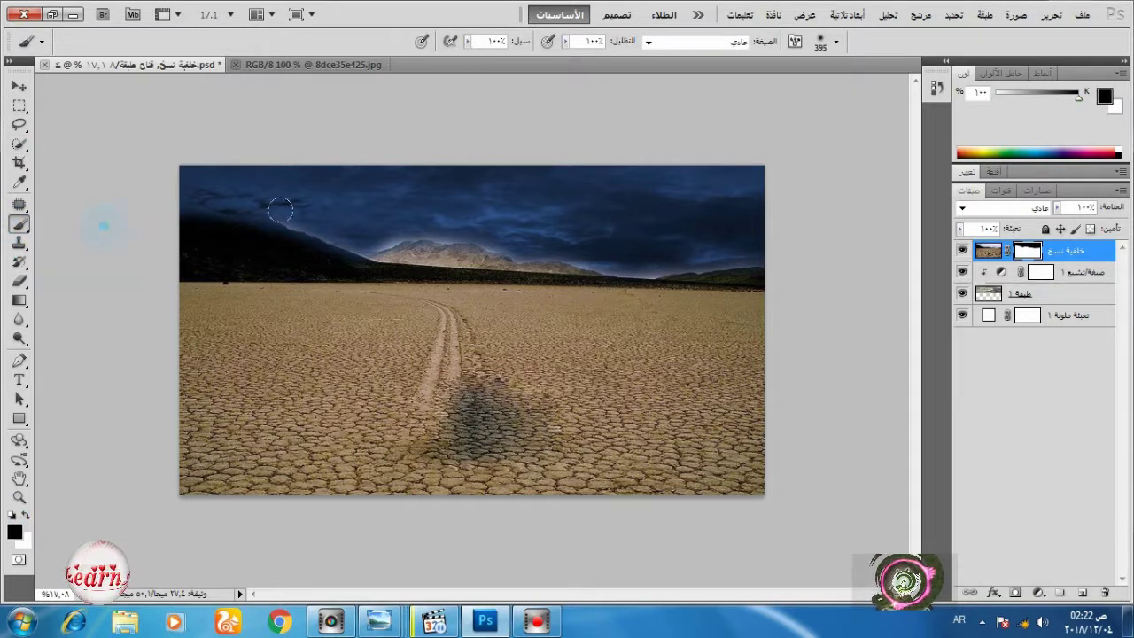
pyautogui.moveTo(379, 219)
pyautogui.mouseDown()
pyautogui.moveTo(456, 234)
pyautogui.moveTo(442, 215)
pyautogui.moveTo(481, 231)
pyautogui.mouseUp()
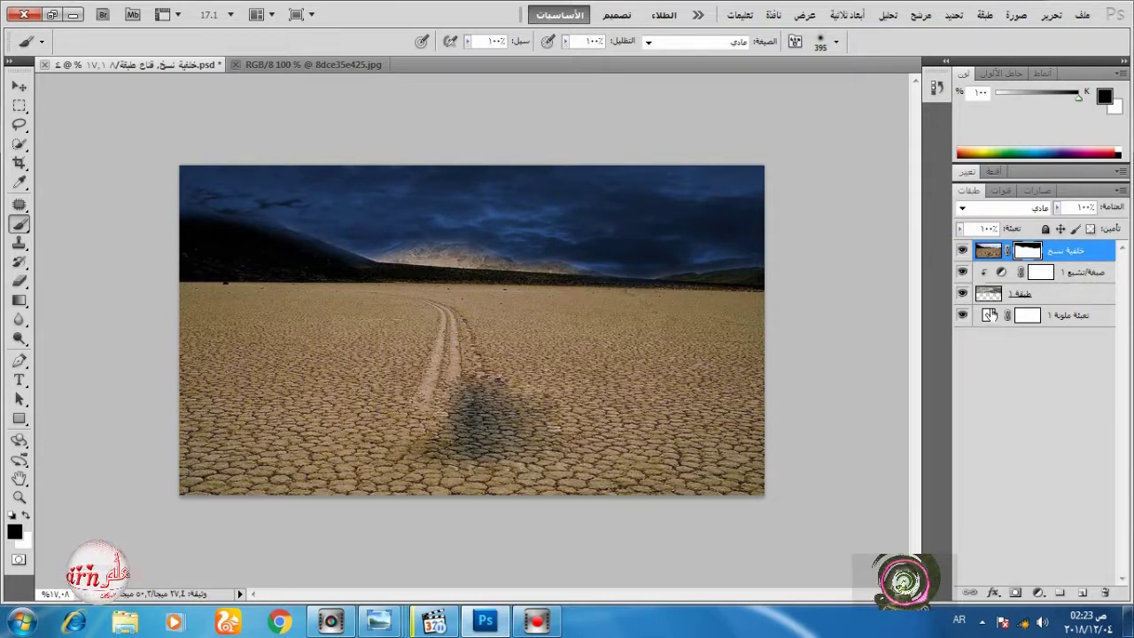
# Add a Curves adjustment above the desert layer and brighten it by moving the white point to input 176, output 255.
pyautogui.click(1069, 256)
pyautogui.click(1036, 591)
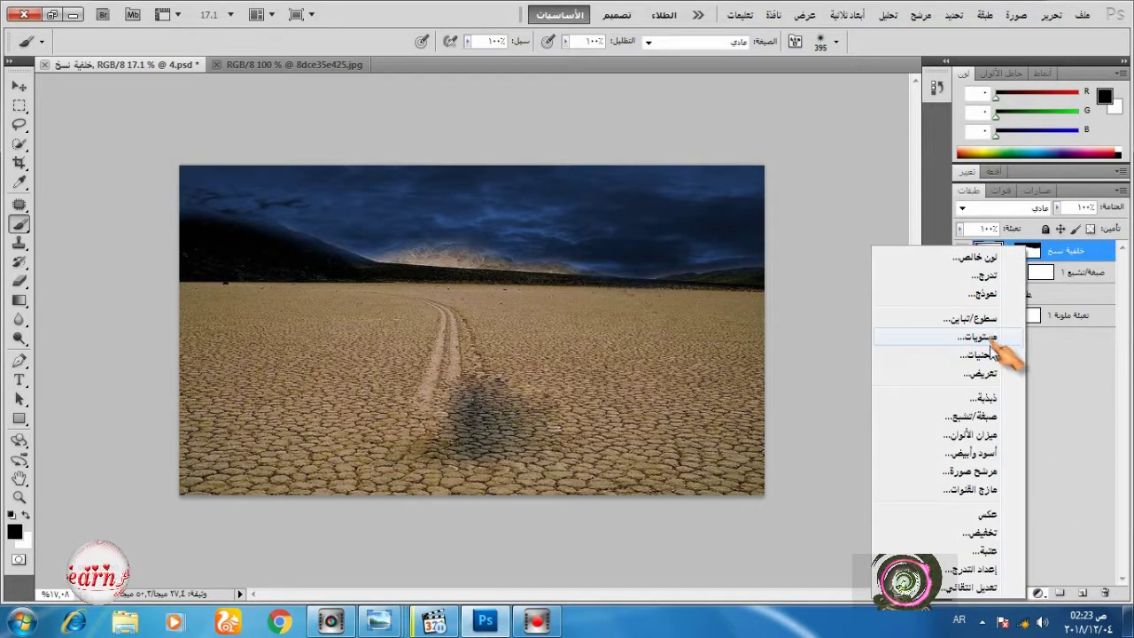
pyautogui.click(990, 352)
pyautogui.moveTo(1089, 241); pyautogui.dragTo(1048, 239)
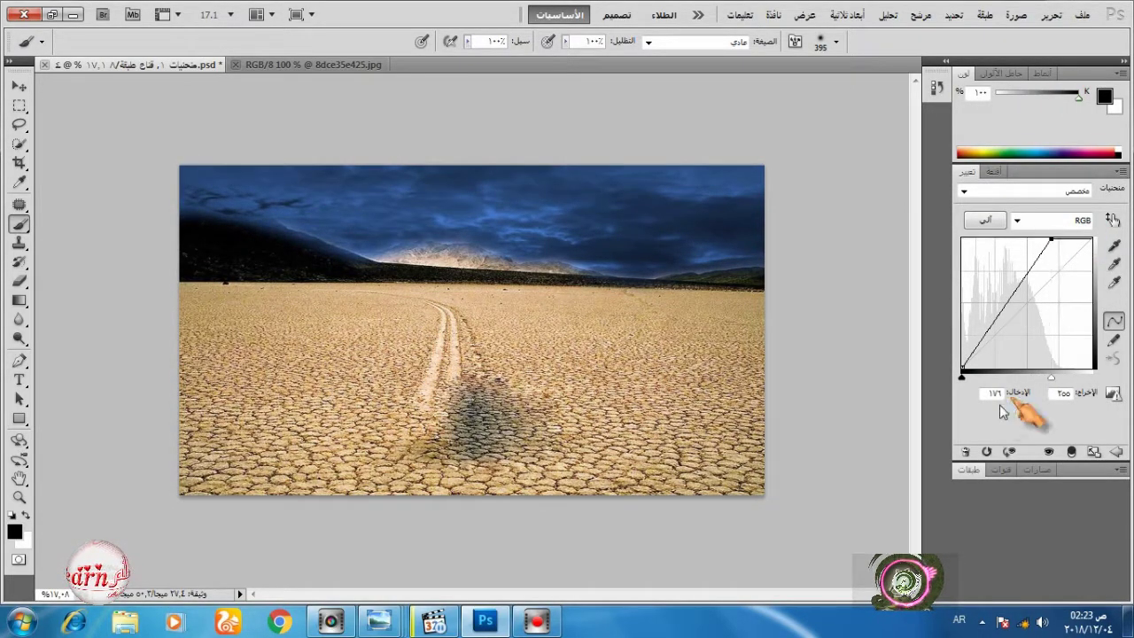
# Paint black over the sky on the Curves mask with the soft brush, enlarging it to 641 px for the remaining area.
pyautogui.click(969, 470)
pyautogui.moveTo(434, 228)
pyautogui.mouseDown()
pyautogui.moveTo(489, 238)
pyautogui.moveTo(202, 242)
pyautogui.moveTo(638, 255)
pyautogui.moveTo(541, 248)
pyautogui.mouseUp()
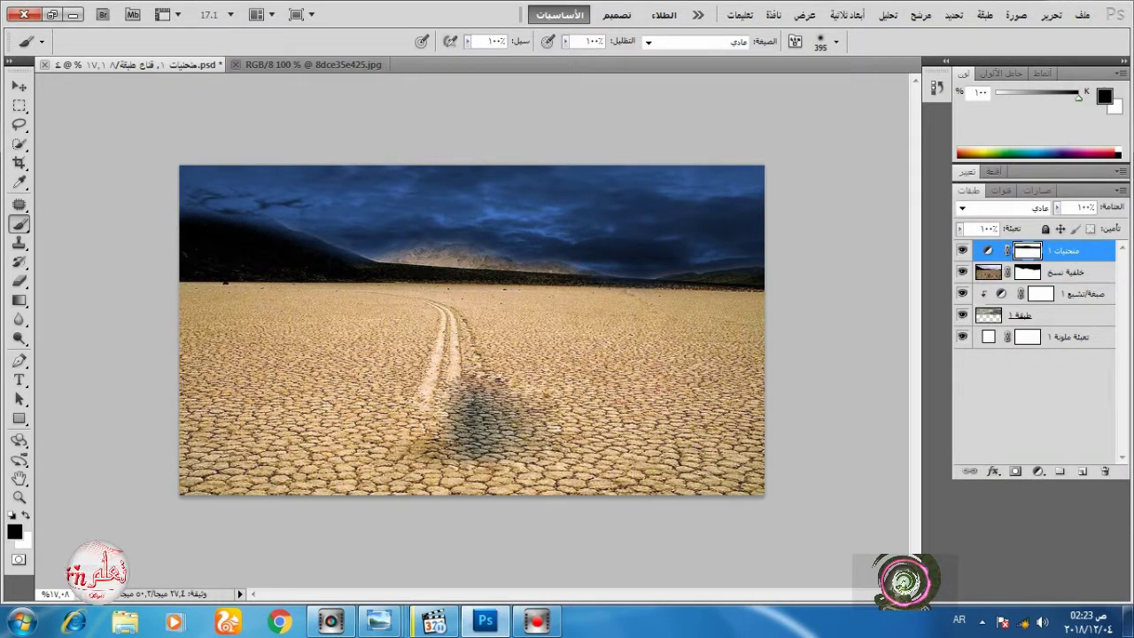
pyautogui.moveTo(342, 221)
pyautogui.mouseDown()
pyautogui.moveTo(175, 248)
pyautogui.moveTo(426, 189)
pyautogui.moveTo(658, 171)
pyautogui.moveTo(314, 211)
pyautogui.moveTo(619, 246)
pyautogui.moveTo(177, 191)
pyautogui.moveTo(628, 169)
pyautogui.moveTo(752, 239)
pyautogui.mouseUp()
pyautogui.rightClick(743, 253)
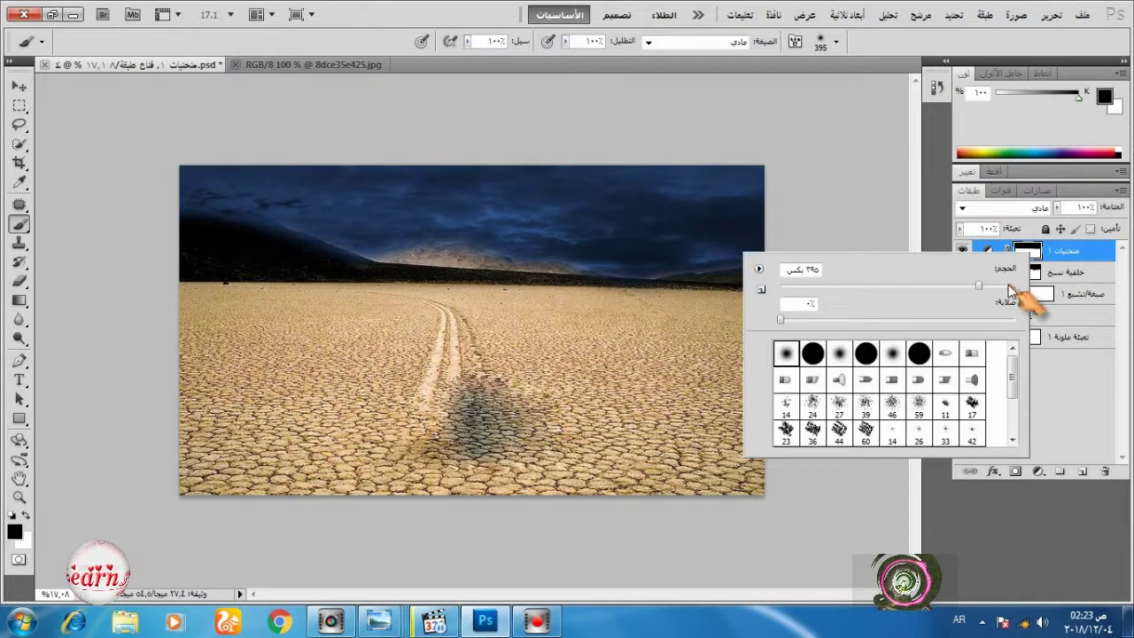
pyautogui.moveTo(1009, 286); pyautogui.dragTo(989, 284)
pyautogui.moveTo(742, 241)
pyautogui.mouseDown()
pyautogui.moveTo(221, 236)
pyautogui.moveTo(767, 227)
pyautogui.mouseUp()
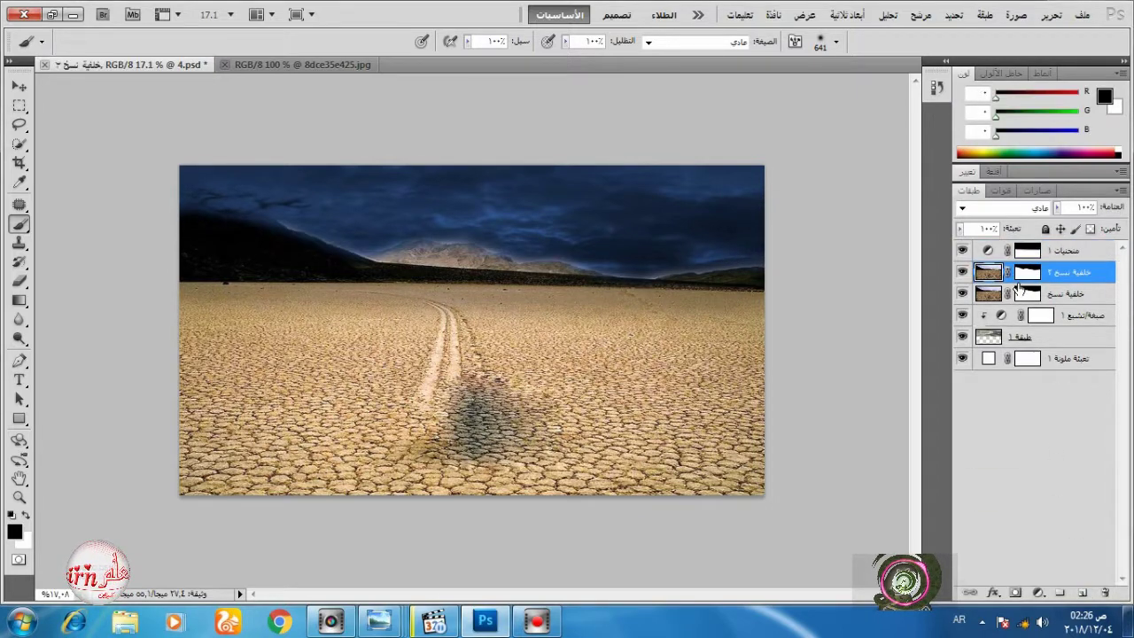
# Place a masked desert layer copy above the brightening Curves and paint black on its mask around the dark ground patch to reveal a bright glow.
pyautogui.moveTo(1059, 274)
pyautogui.mouseDown()
pyautogui.moveTo(1059, 241)
pyautogui.moveTo(1059, 253)
pyautogui.mouseUp()
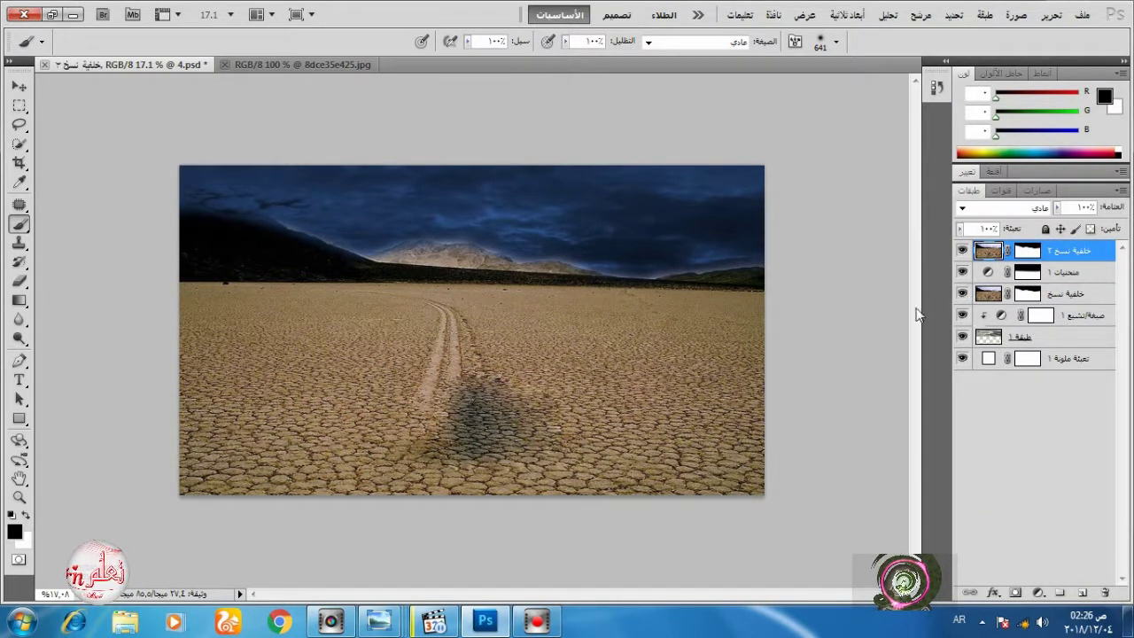
pyautogui.click(1028, 251)
pyautogui.moveTo(468, 427)
pyautogui.mouseDown()
pyautogui.moveTo(496, 416)
pyautogui.moveTo(539, 425)
pyautogui.mouseUp()
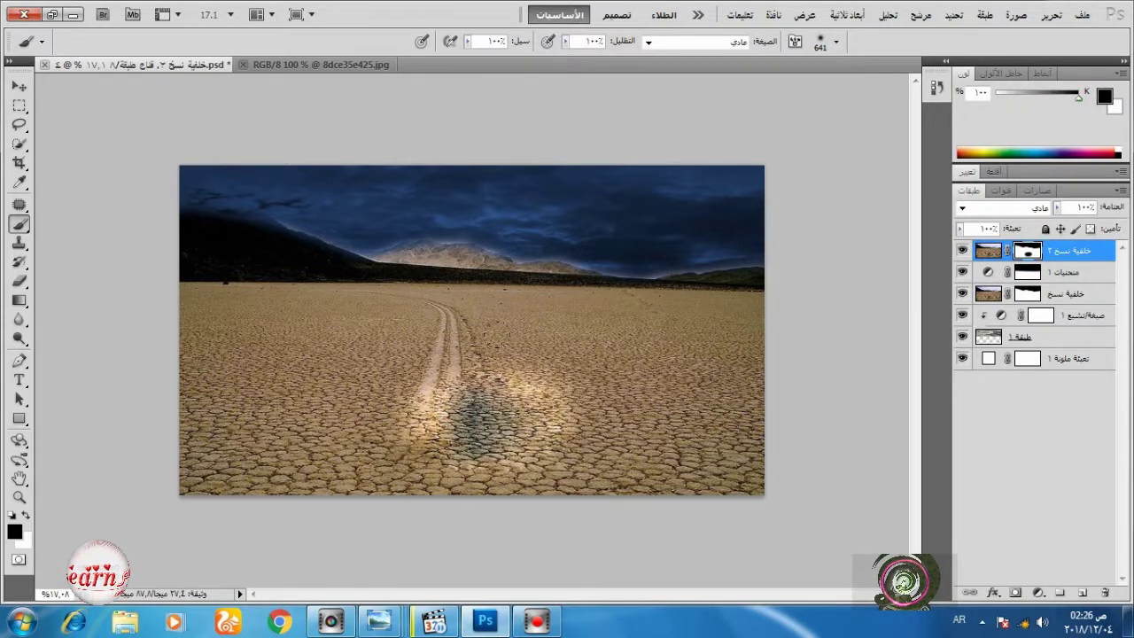
pyautogui.click(962, 252)
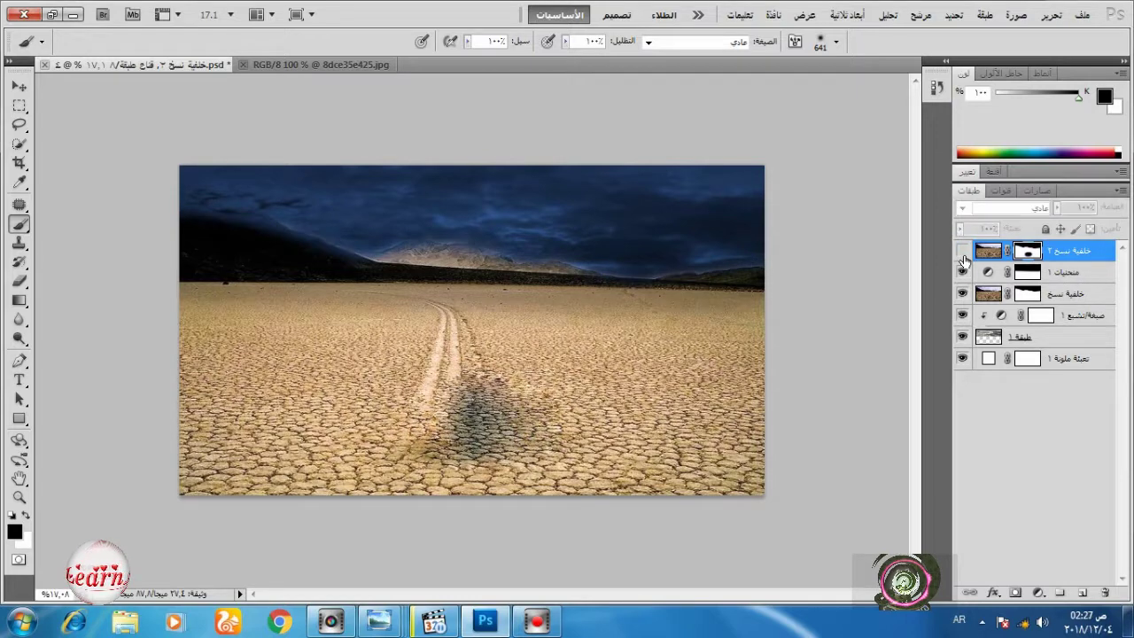
pyautogui.click(962, 251)
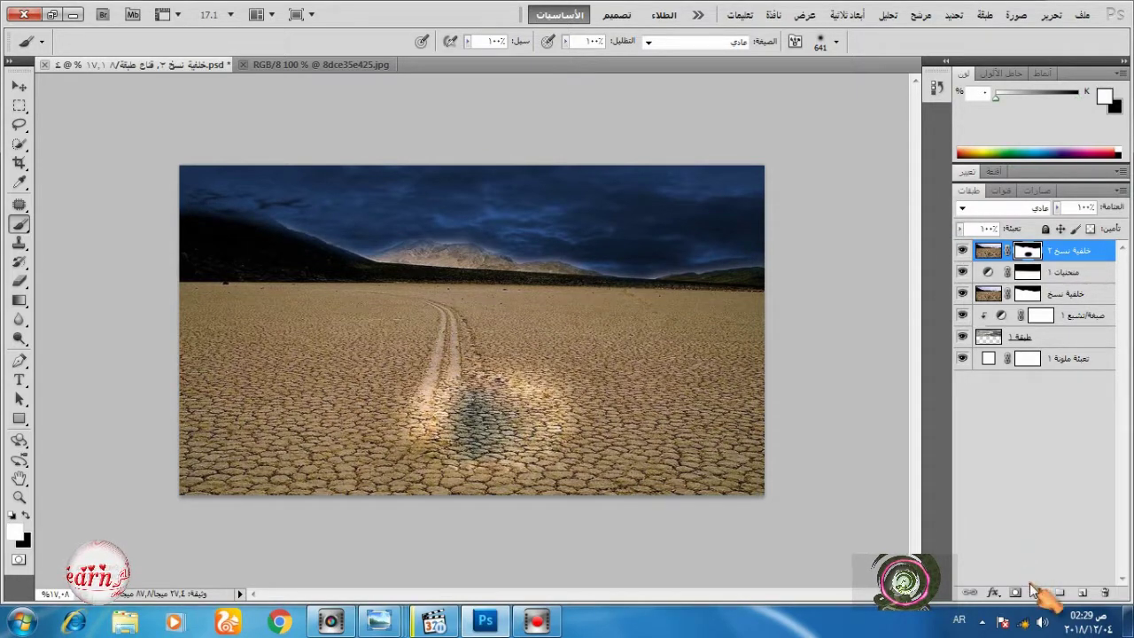
# Add a Curves adjustment above the desert copy, lowering its white point to about input 245, output 102, and pulling the midtones down.
pyautogui.click(1035, 590)
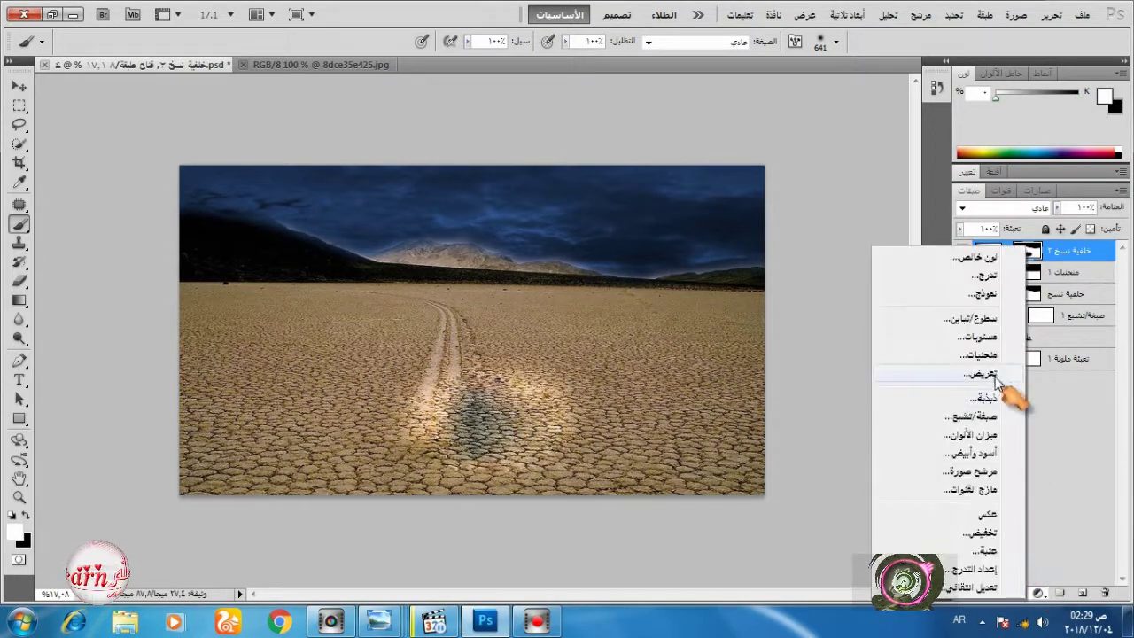
pyautogui.click(1004, 377)
pyautogui.moveTo(1090, 239); pyautogui.dragTo(1087, 312)
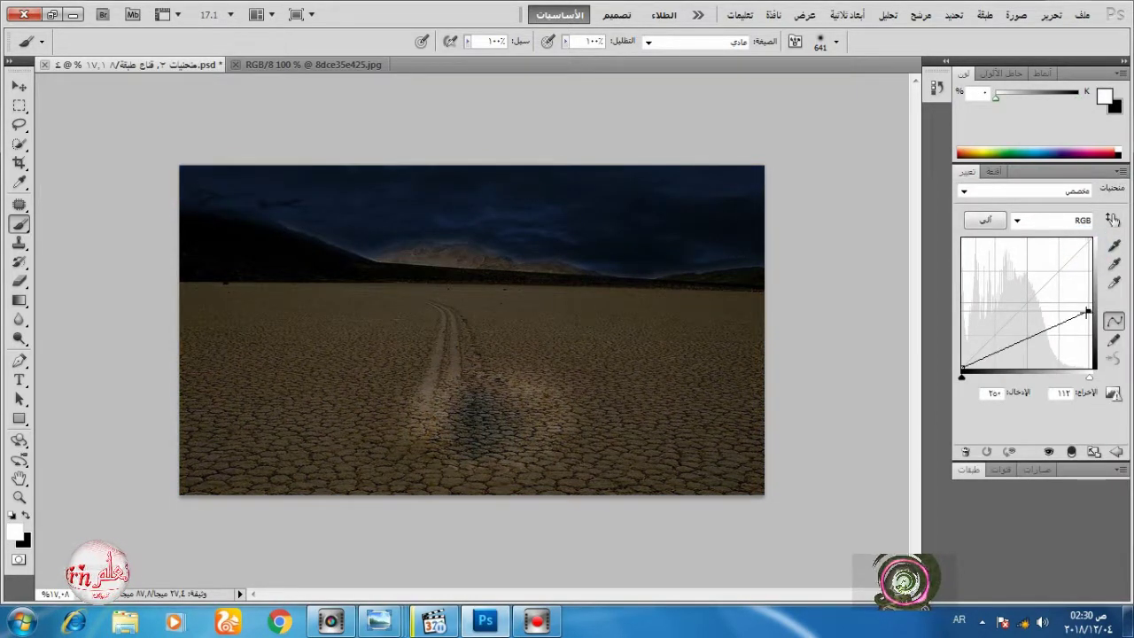
pyautogui.moveTo(1021, 341); pyautogui.dragTo(1021, 345)
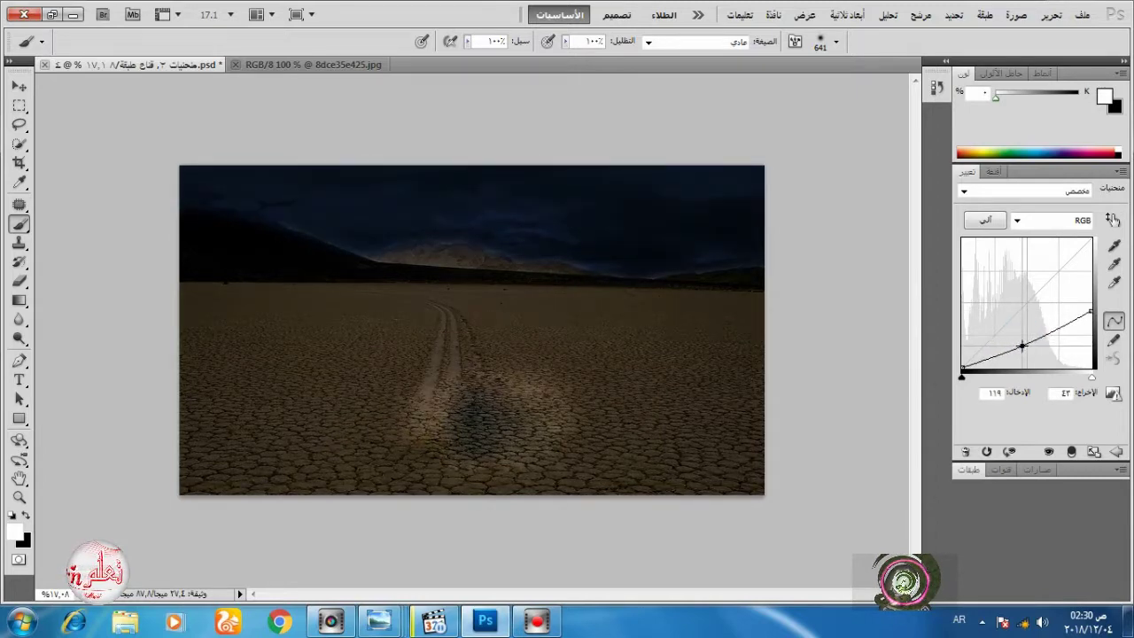
pyautogui.moveTo(1088, 311); pyautogui.dragTo(1086, 316)
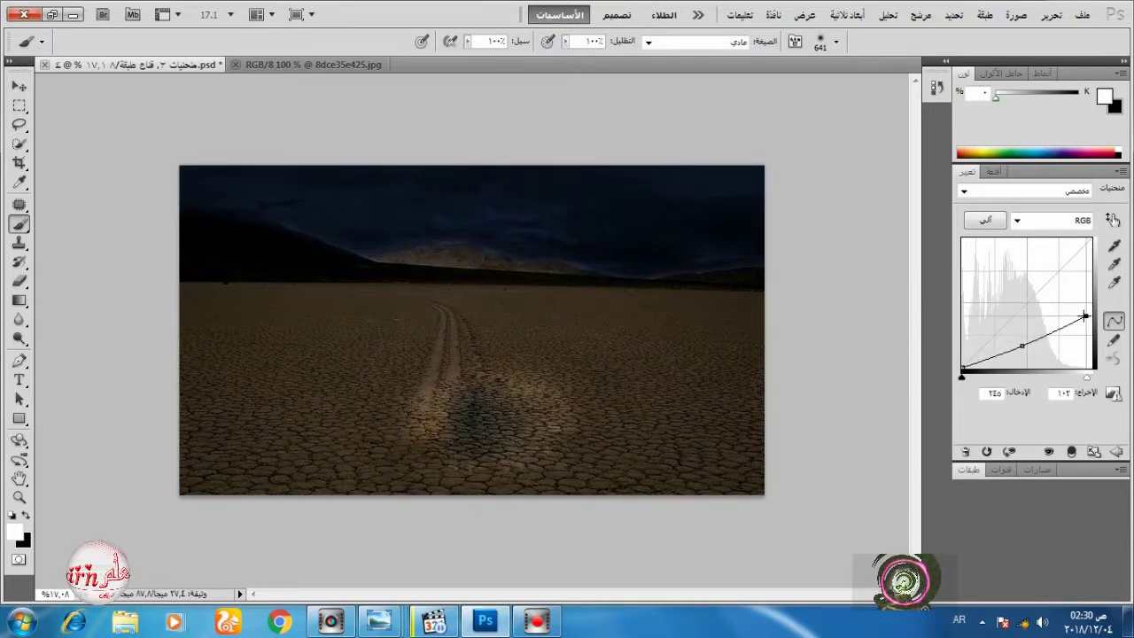
pyautogui.moveTo(1022, 345); pyautogui.dragTo(1021, 343)
pyautogui.click(967, 469)
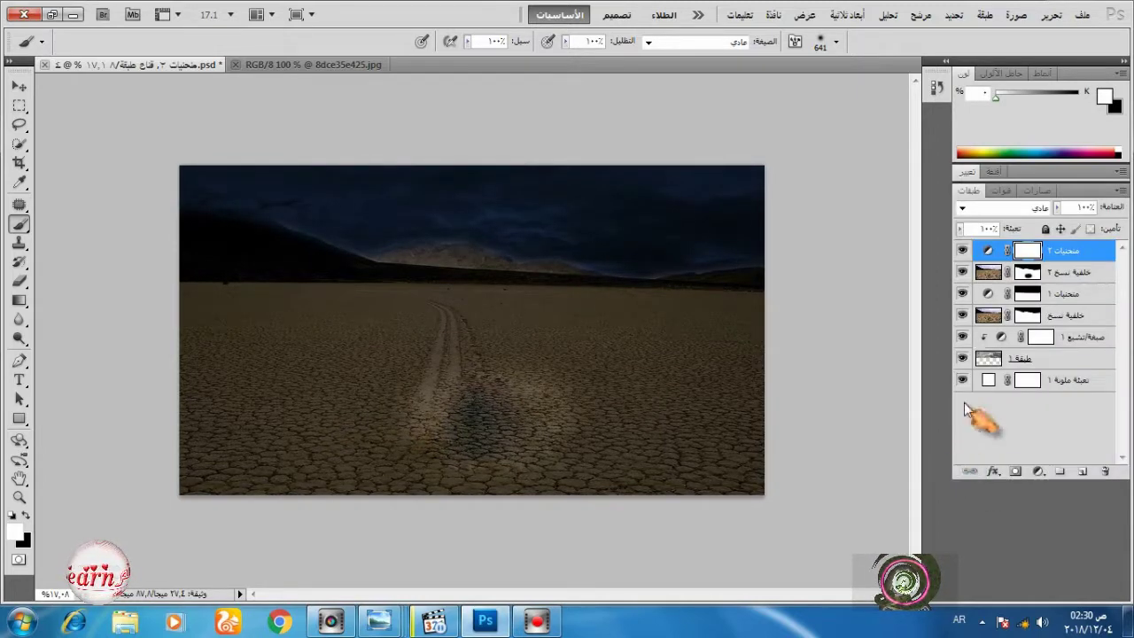
# Try clipping the darkening Curves adjustment to the desert copy beneath it.
pyautogui.keyDown('alt'); pyautogui.click(1056, 261); pyautogui.keyUp('alt')
pyautogui.keyDown('alt'); pyautogui.click(1056, 261); pyautogui.keyUp('alt')
pyautogui.keyDown('alt'); pyautogui.click(1056, 262); pyautogui.keyUp('alt')
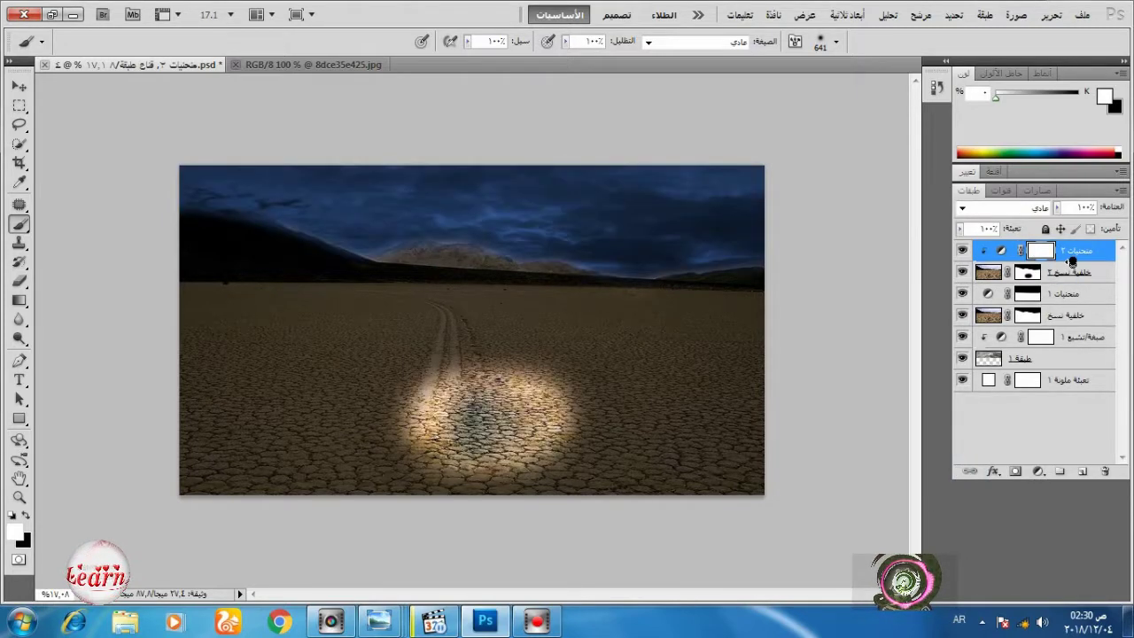
pyautogui.keyDown('alt'); pyautogui.click(1056, 261); pyautogui.keyUp('alt')
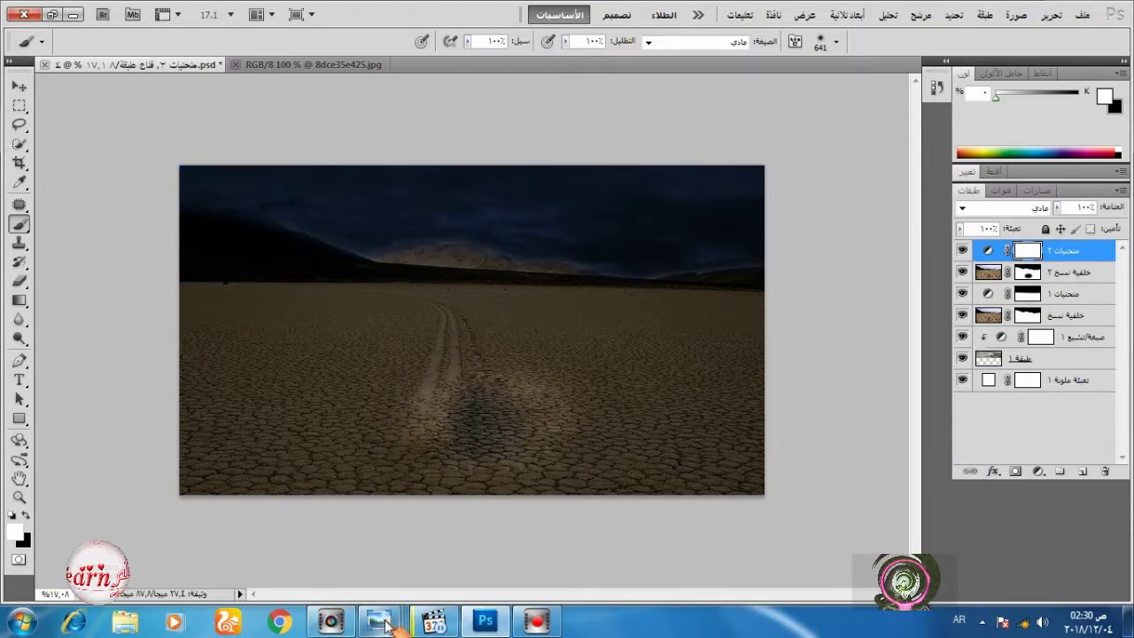
# Switch to Windows Photo Viewer and open the light bulb picture 240896_600x600_500 with Adobe Photoshop CS5.
pyautogui.moveTo(379, 623)
pyautogui.click(329, 567)
pyautogui.rightClick(514, 379)
pyautogui.moveTo(602, 379)
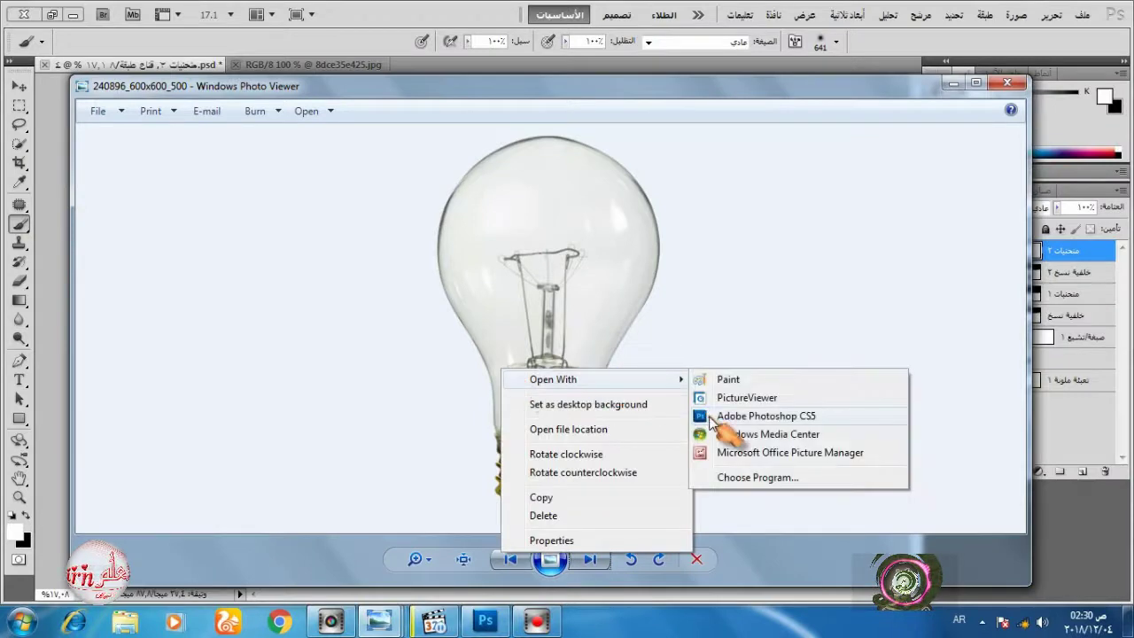
pyautogui.click(722, 414)
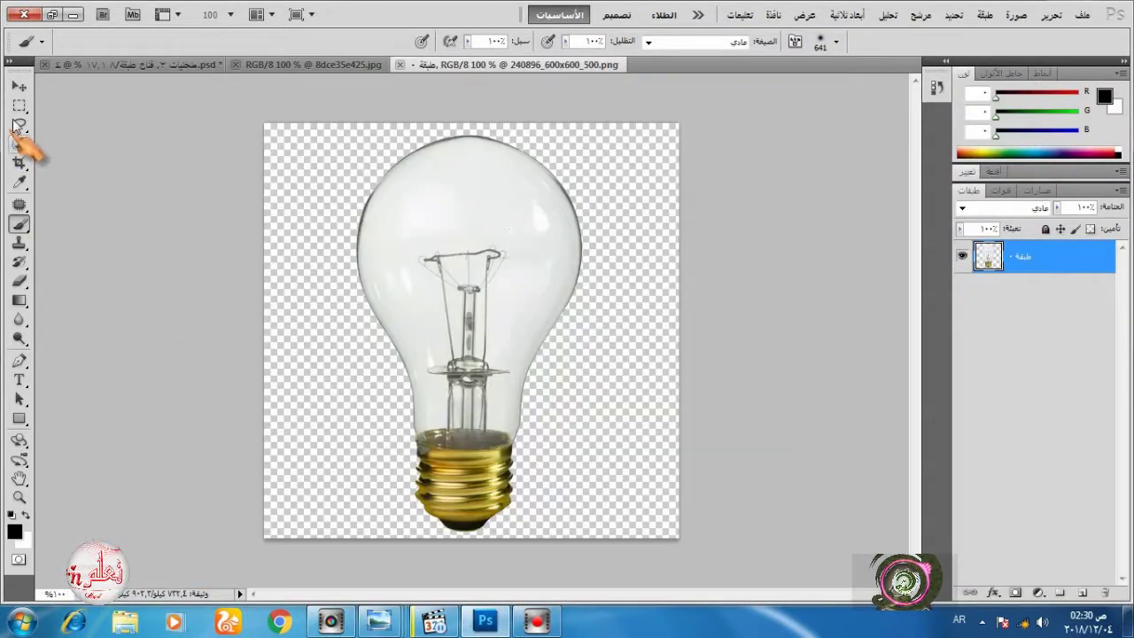
# Bring the light bulb into the desert composition as a new layer, and close the bulb and 8dce35e425.jpg images.
pyautogui.click(20, 86)
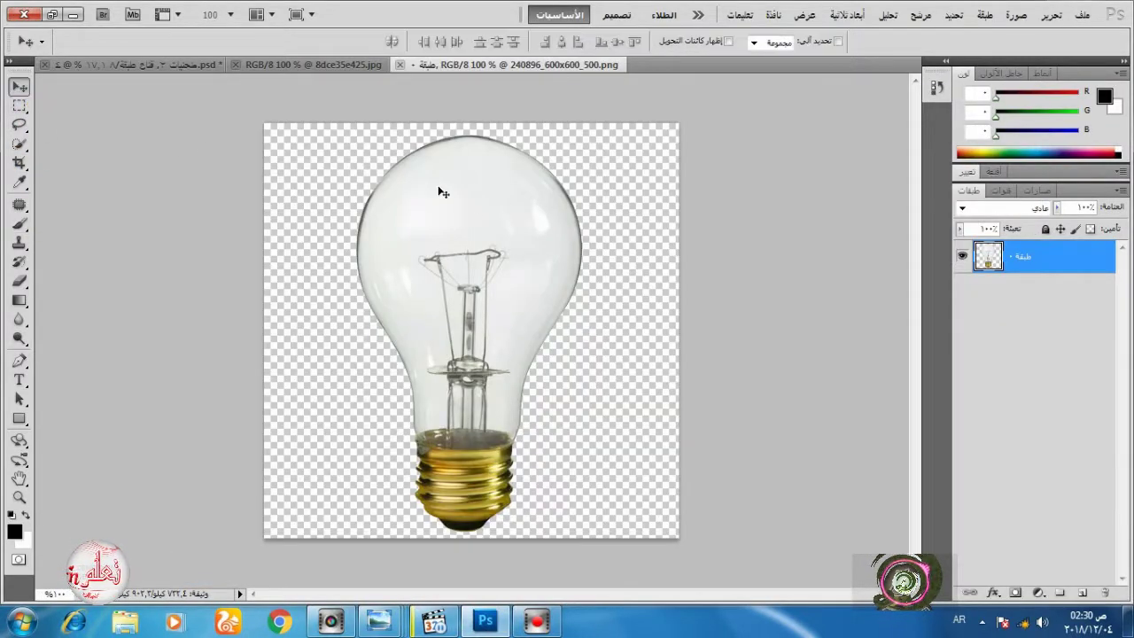
pyautogui.moveTo(443, 190); pyautogui.dragTo(478, 344)
pyautogui.click(368, 64)
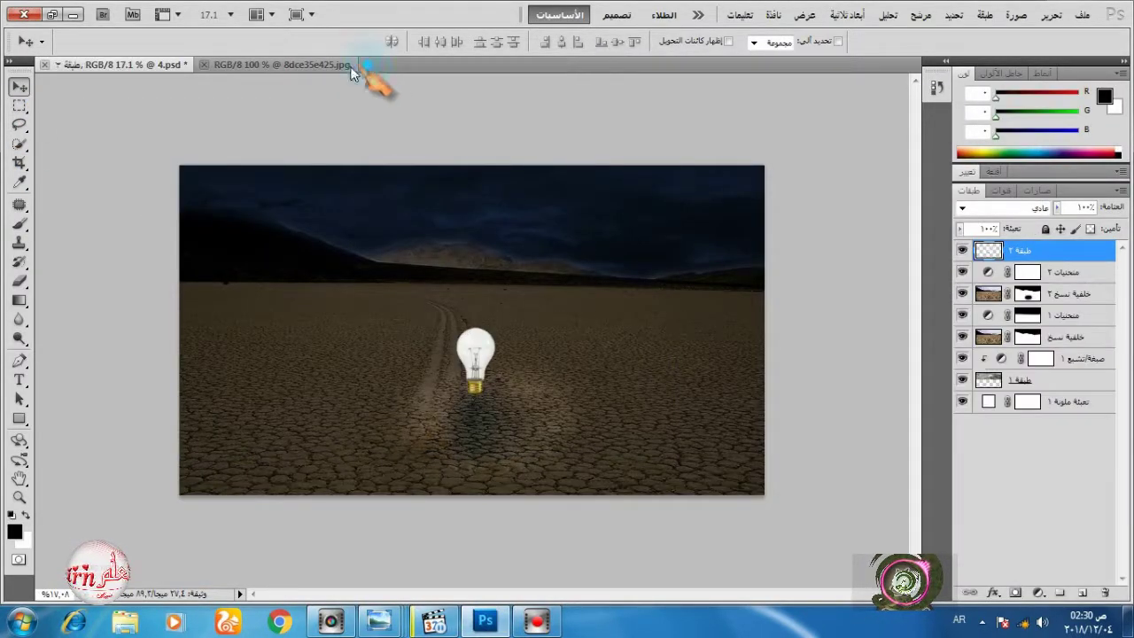
pyautogui.click(204, 65)
# Free-transform the bulb to about 400% size and 77.54° rotation, and position it lying on the cracked ground left of the glow.
pyautogui.click(1050, 14)
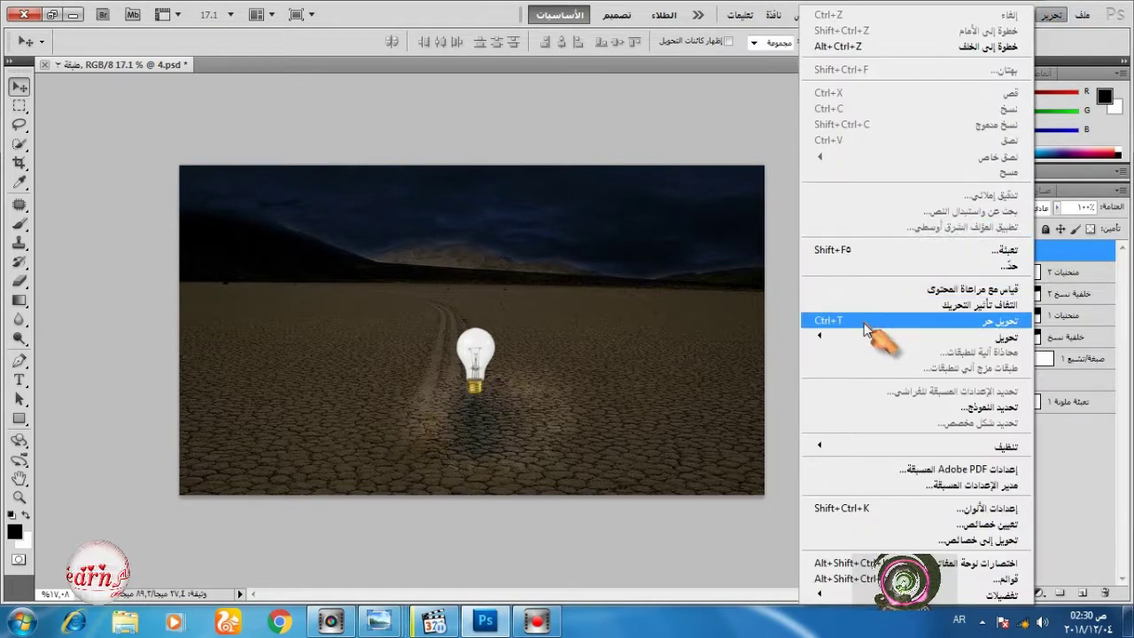
pyautogui.click(864, 327)
pyautogui.moveTo(547, 405); pyautogui.dragTo(690, 437)
pyautogui.moveTo(608, 408); pyautogui.dragTo(469, 417)
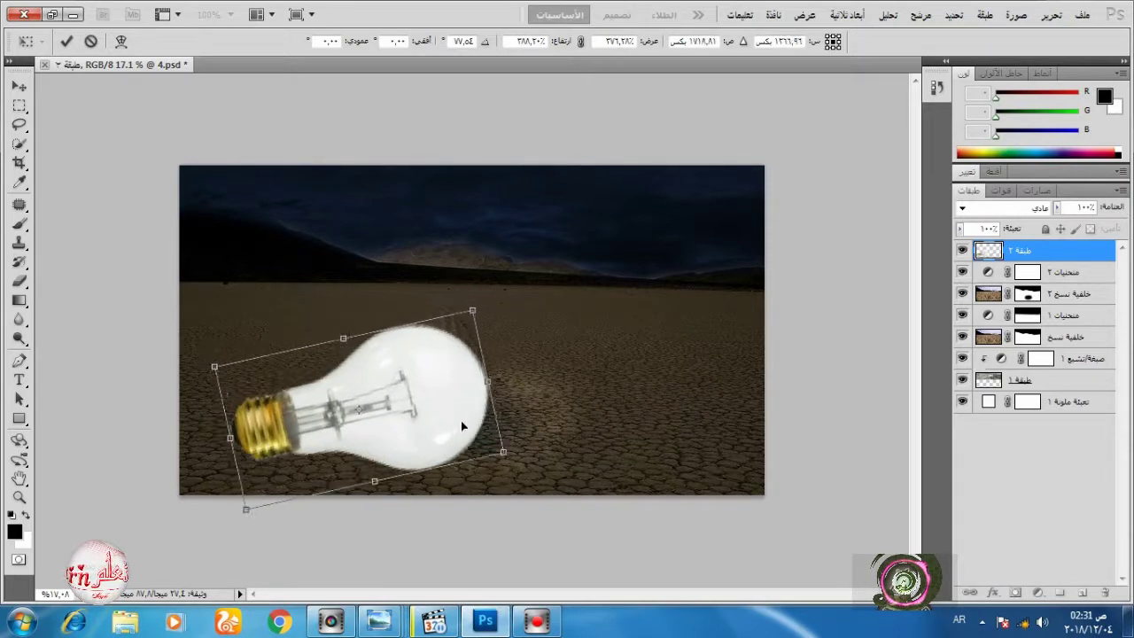
pyautogui.moveTo(260, 500)
pyautogui.mouseDown()
pyautogui.moveTo(243, 503)
pyautogui.moveTo(255, 502)
pyautogui.mouseUp()
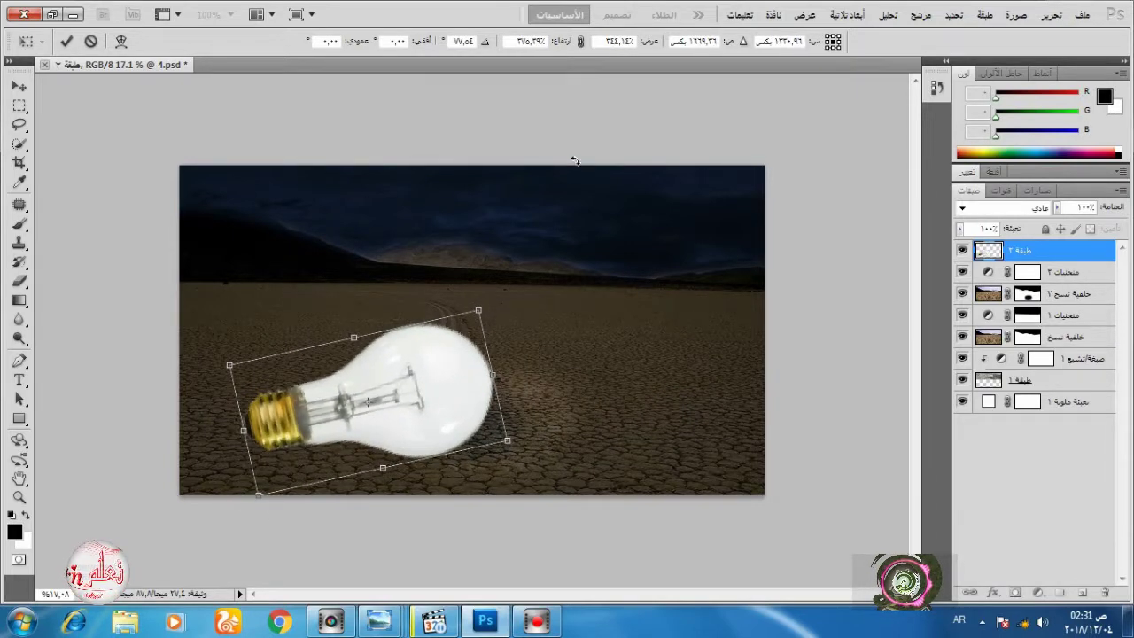
pyautogui.click(581, 42)
pyautogui.moveTo(239, 358); pyautogui.dragTo(226, 352)
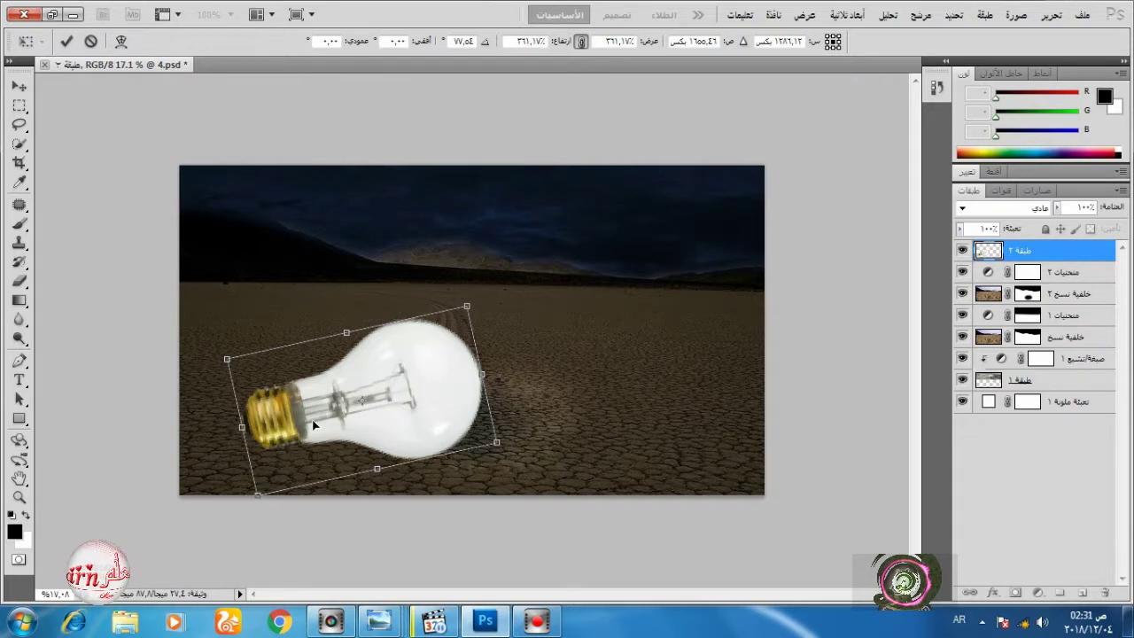
pyautogui.moveTo(313, 425)
pyautogui.mouseDown()
pyautogui.moveTo(304, 437)
pyautogui.moveTo(340, 414)
pyautogui.moveTo(330, 410)
pyautogui.moveTo(332, 429)
pyautogui.mouseUp()
pyautogui.moveTo(241, 361); pyautogui.dragTo(213, 352)
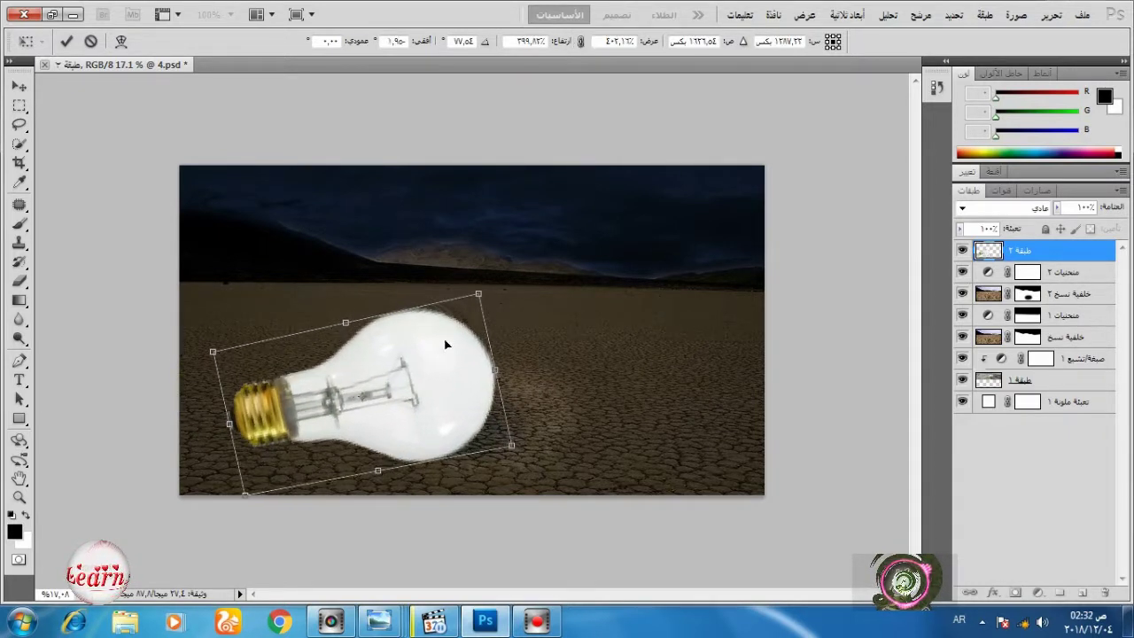
pyautogui.click(67, 43)
pyautogui.moveTo(384, 357)
pyautogui.mouseDown()
pyautogui.moveTo(360, 354)
pyautogui.moveTo(399, 358)
pyautogui.mouseUp()
# Readjust the darkening Curves layer, setting the midpoint to input 105, output 39 and the white point to input 255, output 113.
pyautogui.click(989, 271)
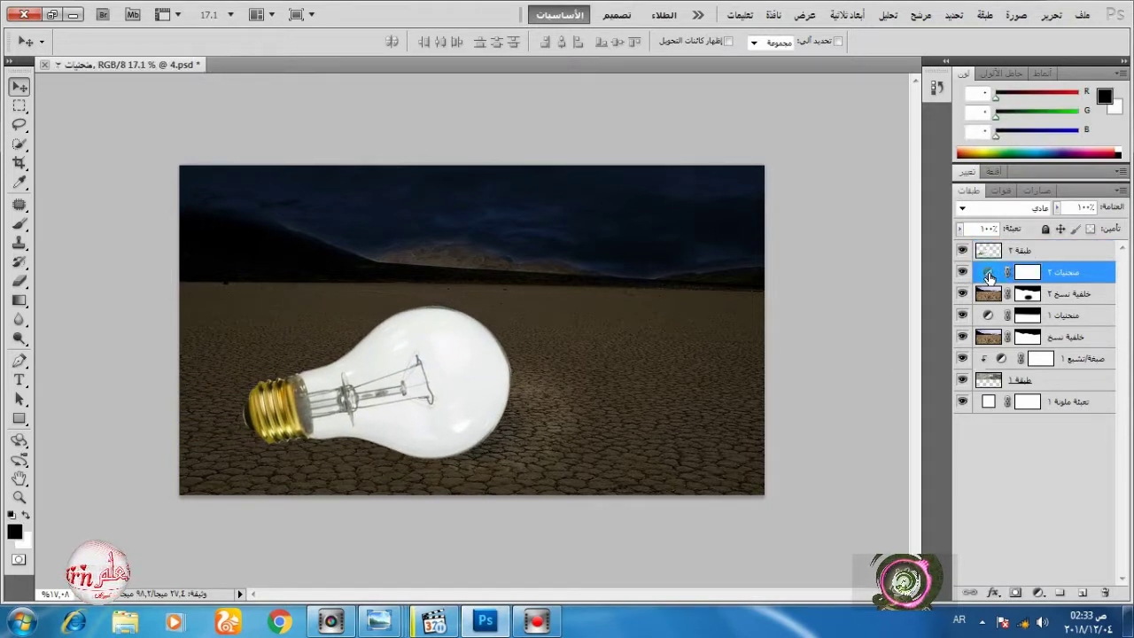
pyautogui.doubleClick(989, 271)
pyautogui.moveTo(1088, 318); pyautogui.dragTo(1090, 303)
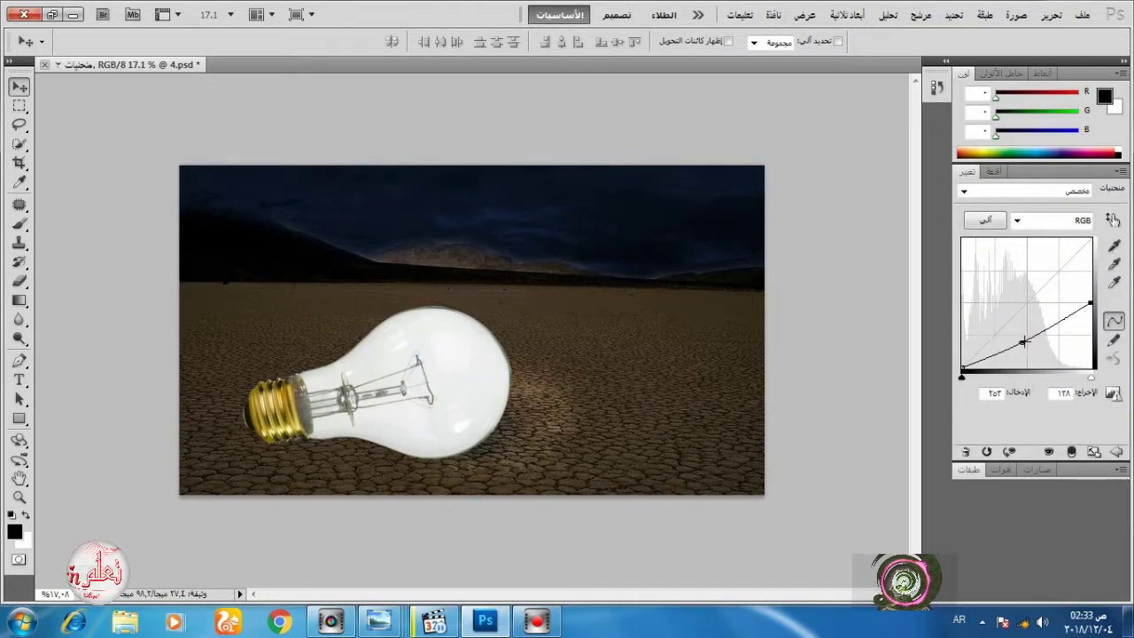
pyautogui.moveTo(1023, 342); pyautogui.dragTo(1022, 352)
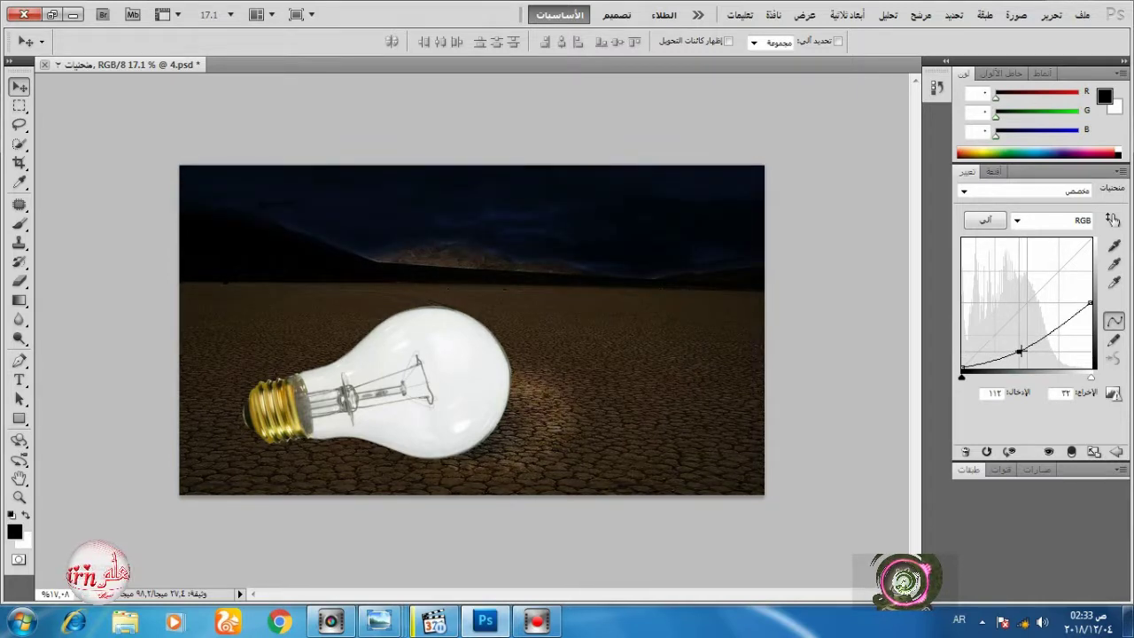
pyautogui.moveTo(1090, 304); pyautogui.dragTo(1091, 316)
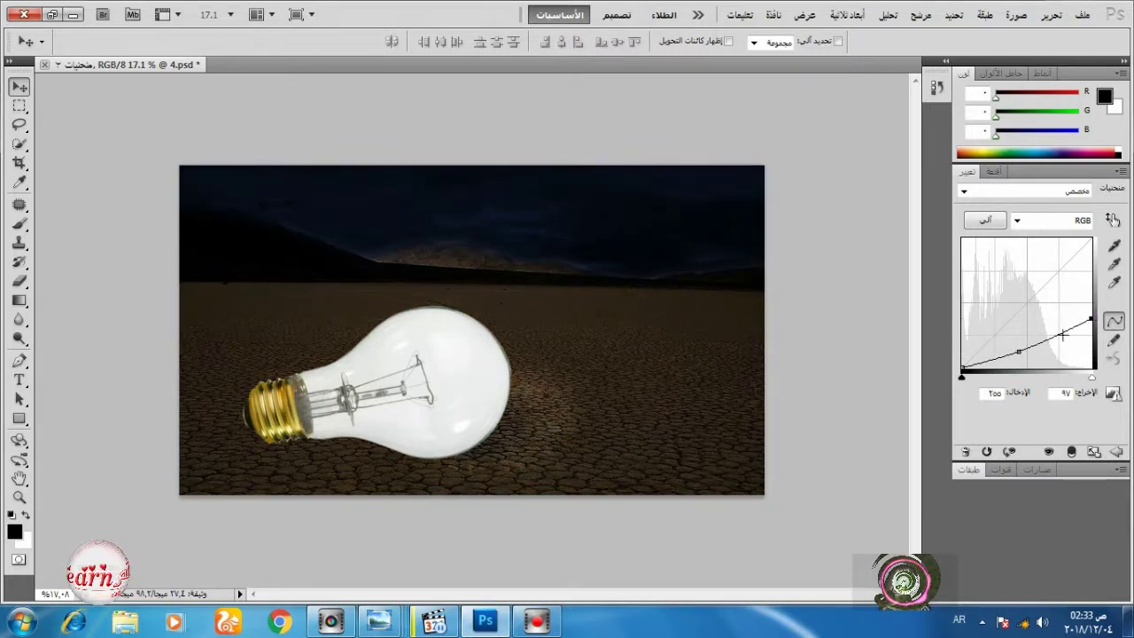
pyautogui.moveTo(1019, 352); pyautogui.dragTo(1016, 348)
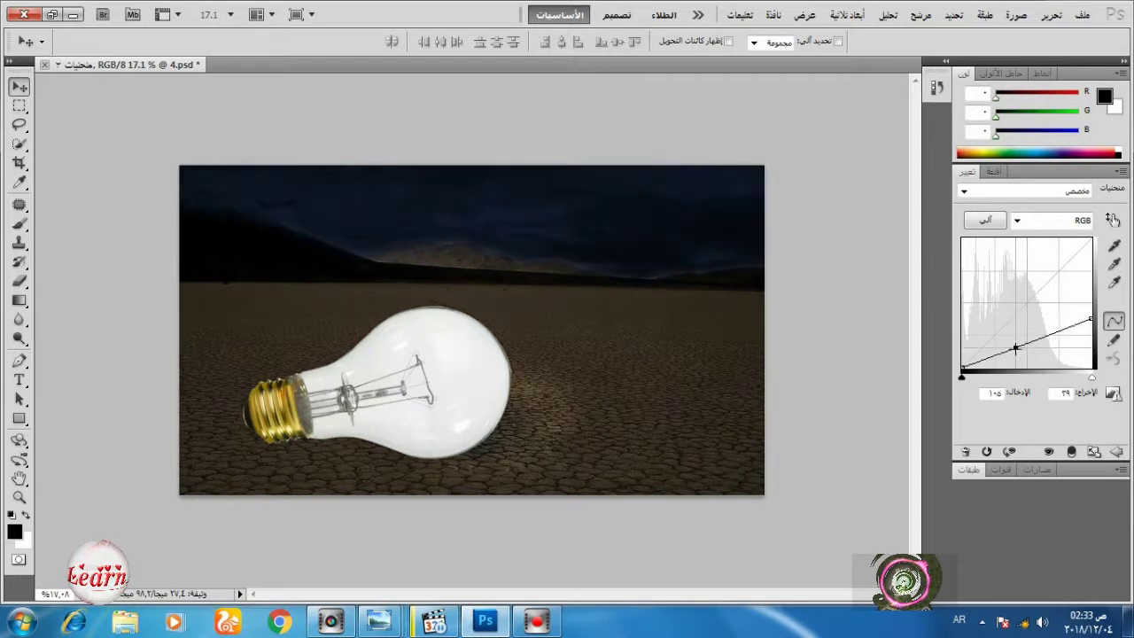
pyautogui.click(1112, 322)
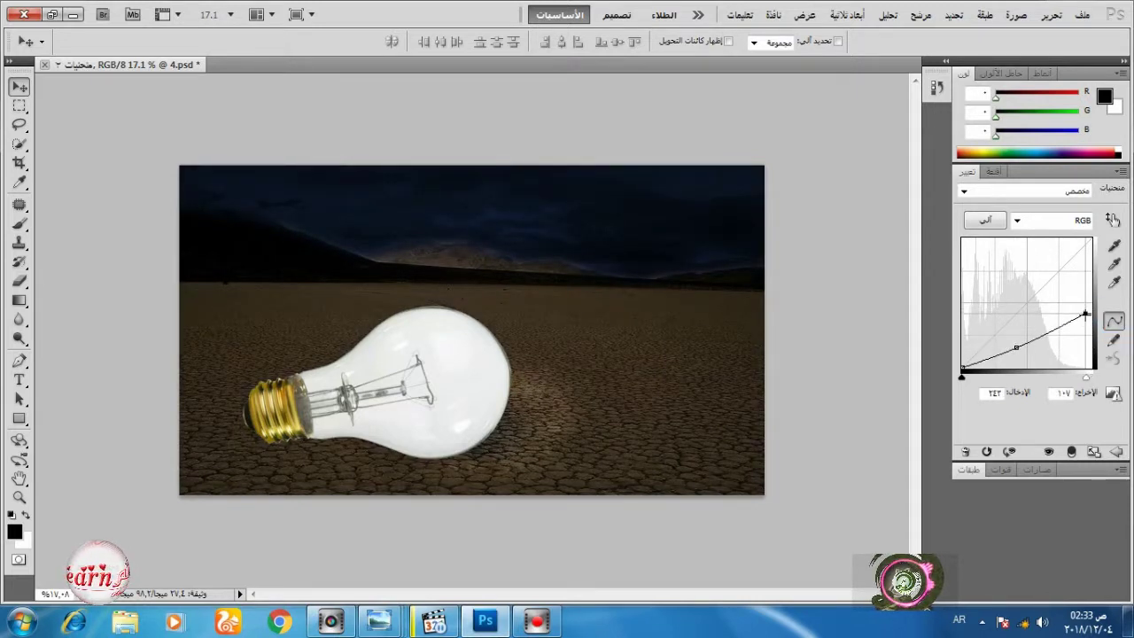
pyautogui.moveTo(1086, 314); pyautogui.dragTo(1092, 312)
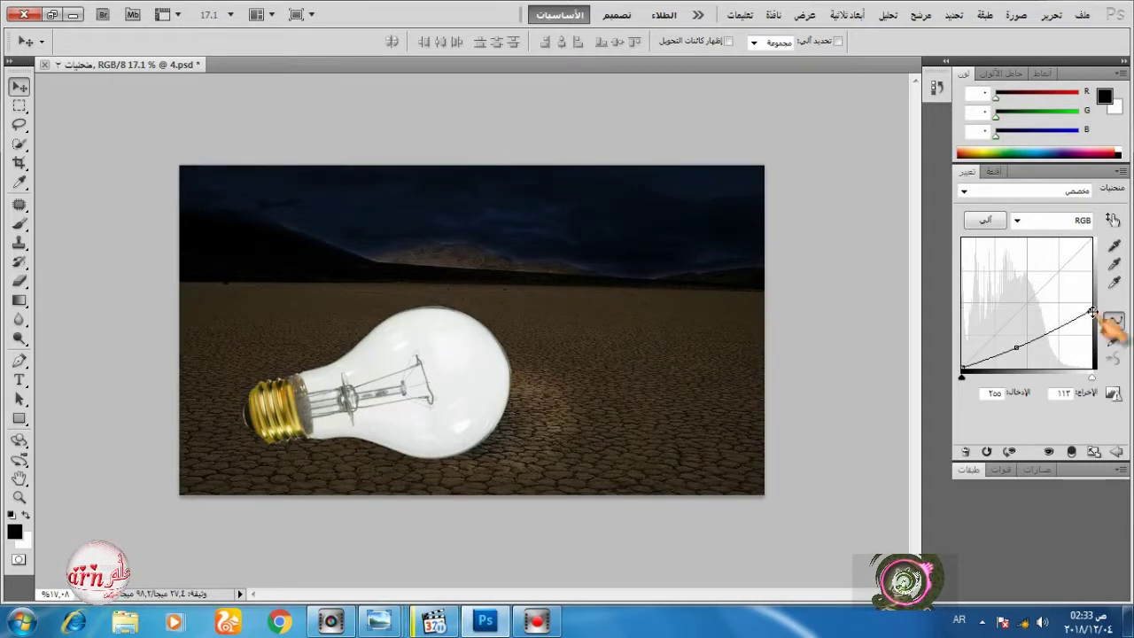
pyautogui.click(969, 470)
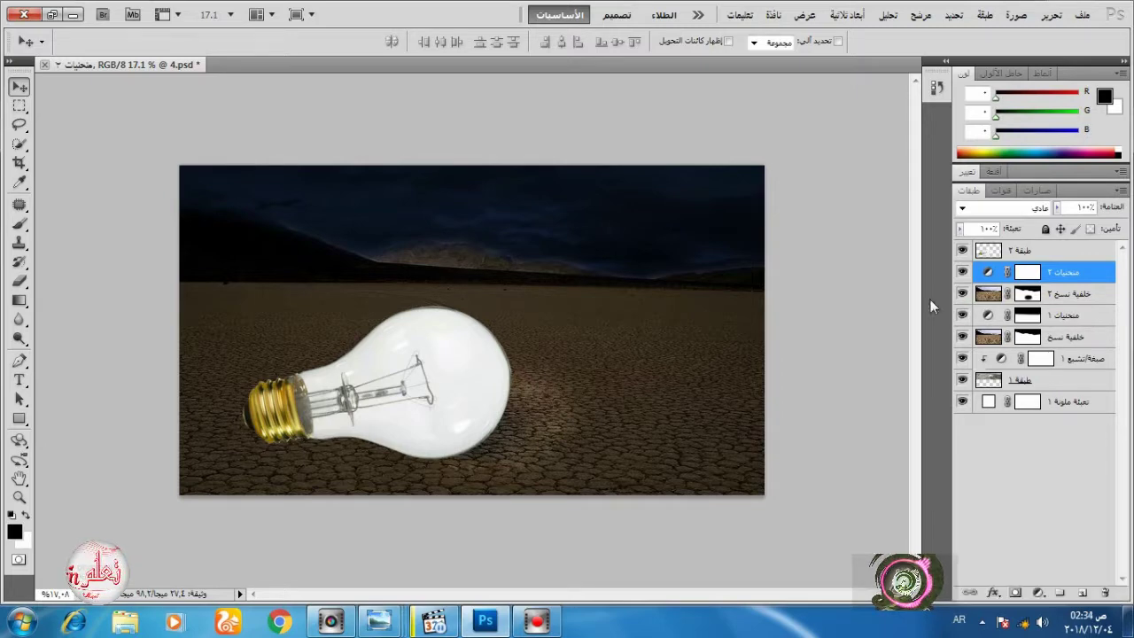
# Add a Brightness/Contrast adjustment layer below the bulb with brightness 150, and invert its mask to black.
pyautogui.click(1016, 591)
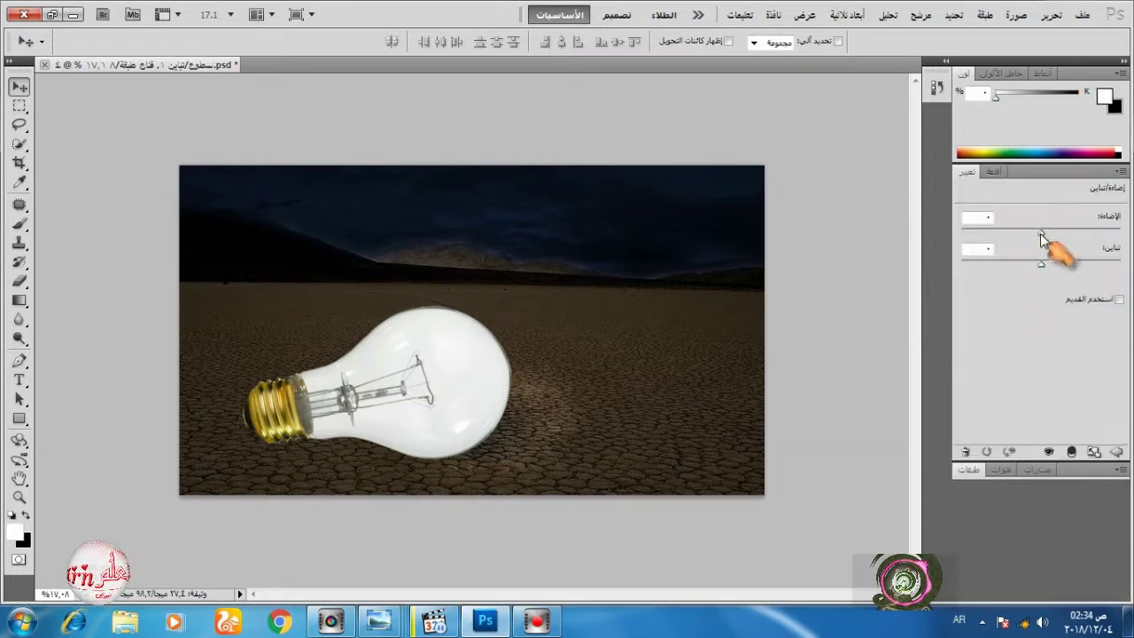
pyautogui.moveTo(1058, 239); pyautogui.dragTo(1111, 232)
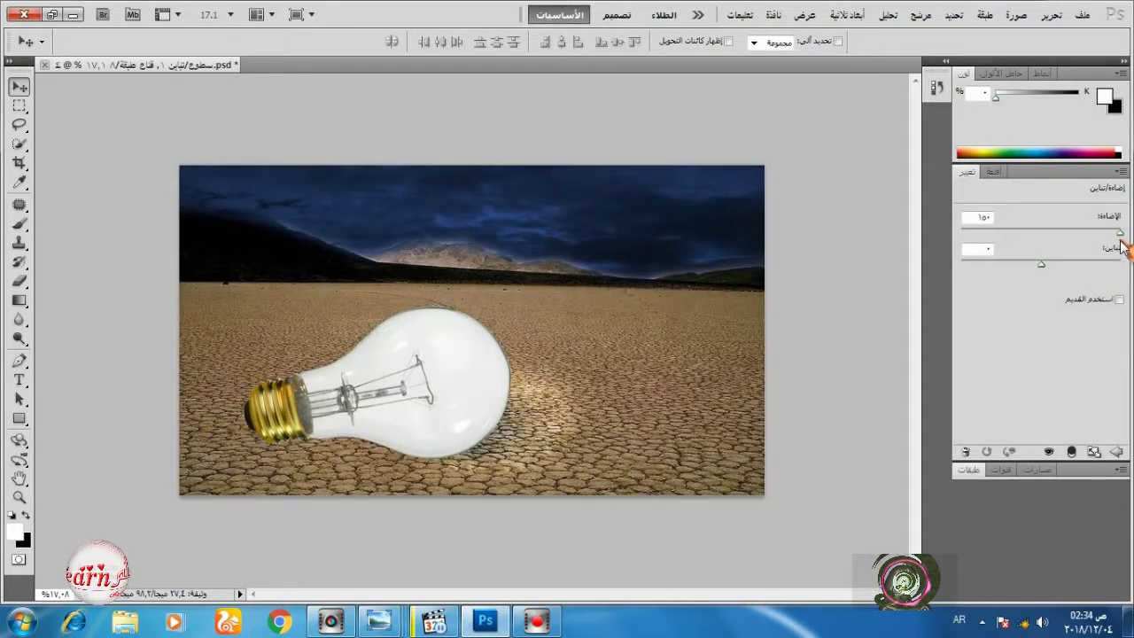
pyautogui.click(975, 470)
pyautogui.hotkey('ctrl', 'i')
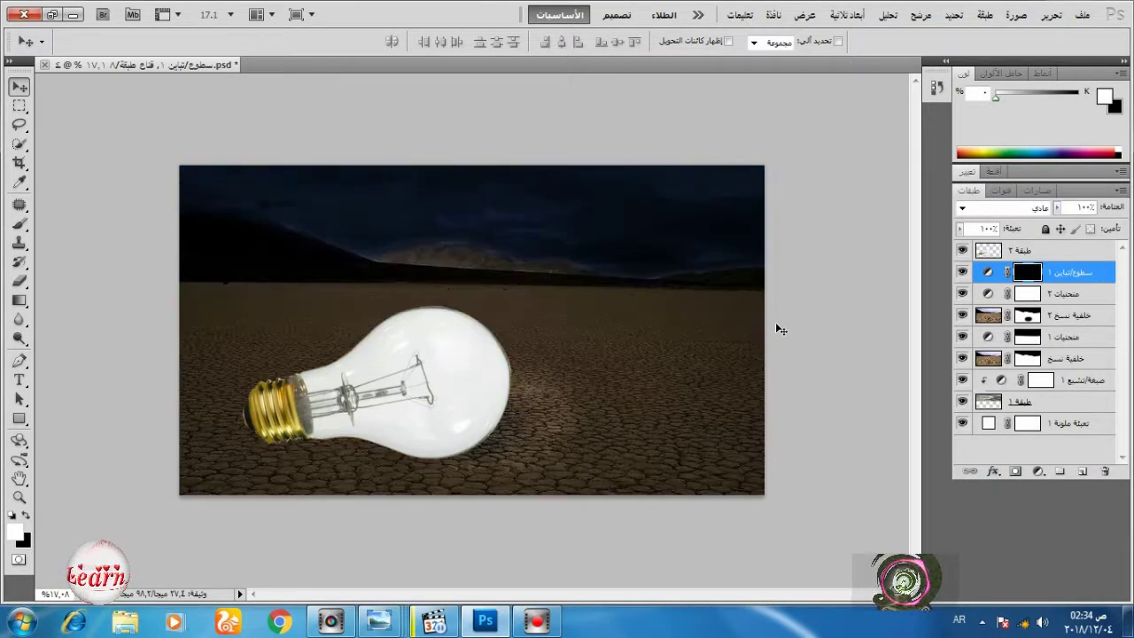
# Paint white at 19% flow on the Brightness/Contrast mask to brighten the ground beneath and beside the bulb's glass.
pyautogui.press('x')
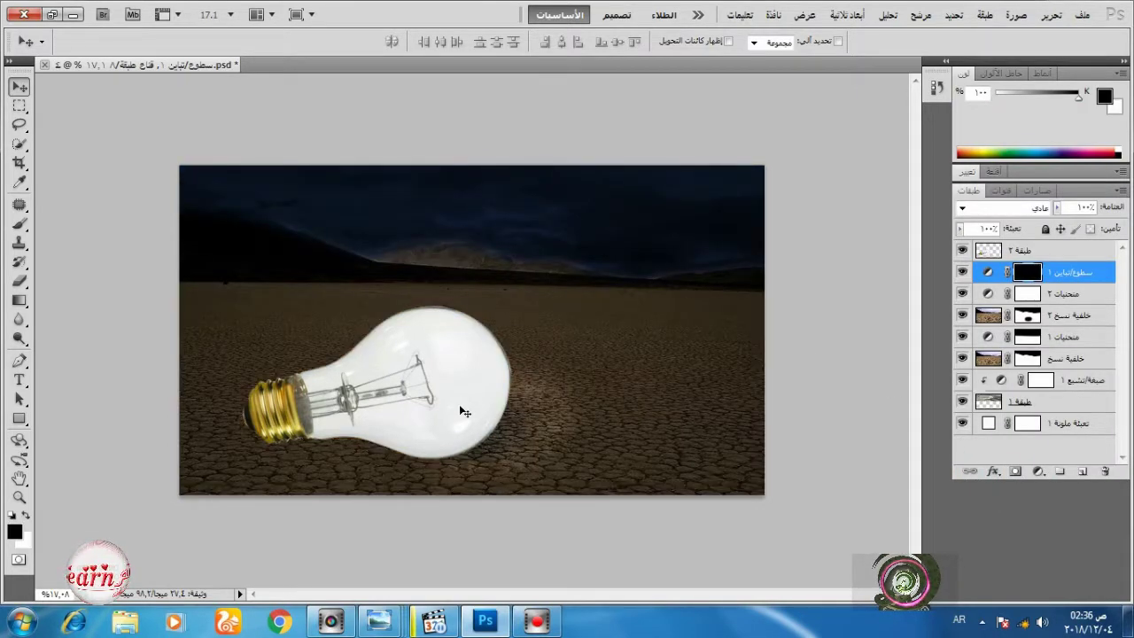
pyautogui.click(20, 224)
pyautogui.press('x')
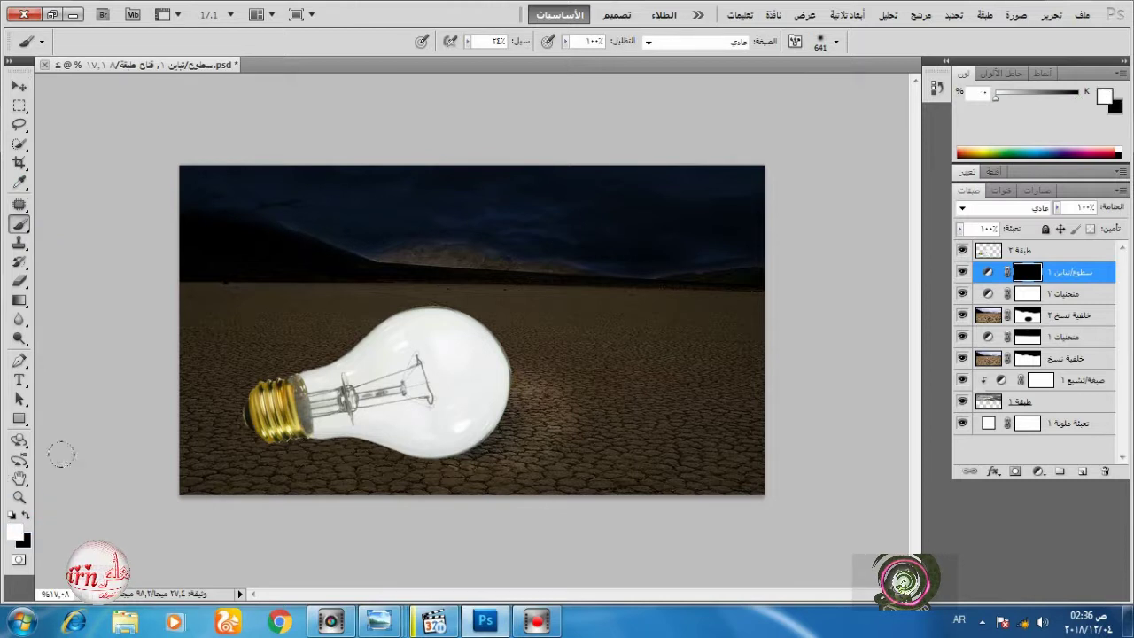
pyautogui.click(466, 42)
pyautogui.moveTo(450, 438)
pyautogui.mouseDown()
pyautogui.moveTo(425, 418)
pyautogui.moveTo(395, 428)
pyautogui.moveTo(400, 368)
pyautogui.mouseUp()
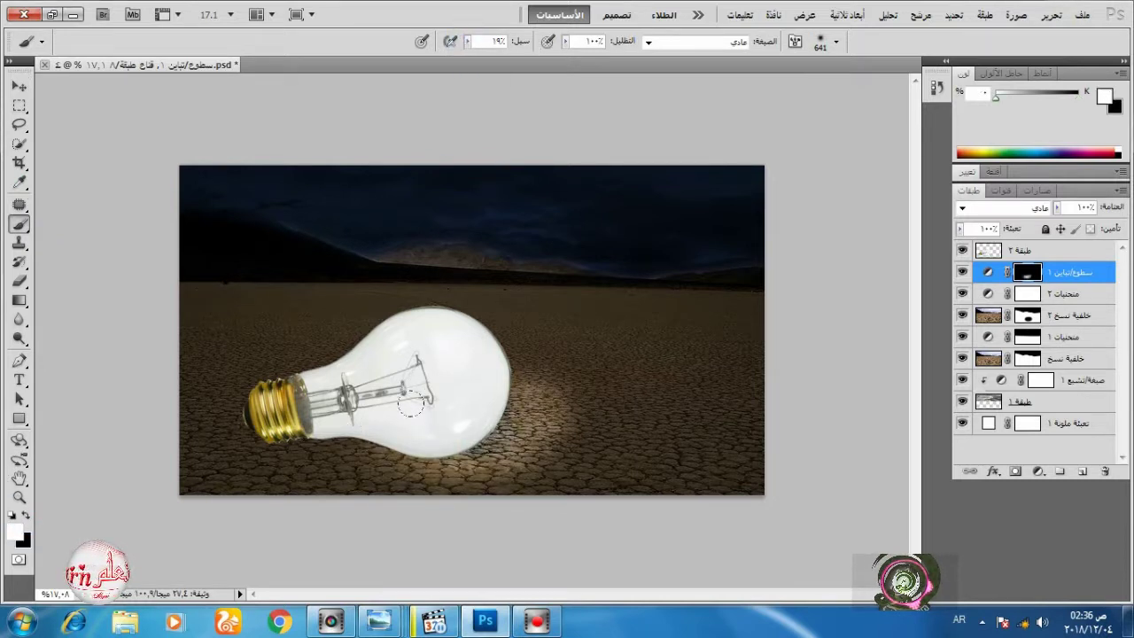
# Give the bulb layer an inverted mask, load the bulb's outline as a selection, paint the bulb back in with white, and deselect.
pyautogui.click(1035, 250)
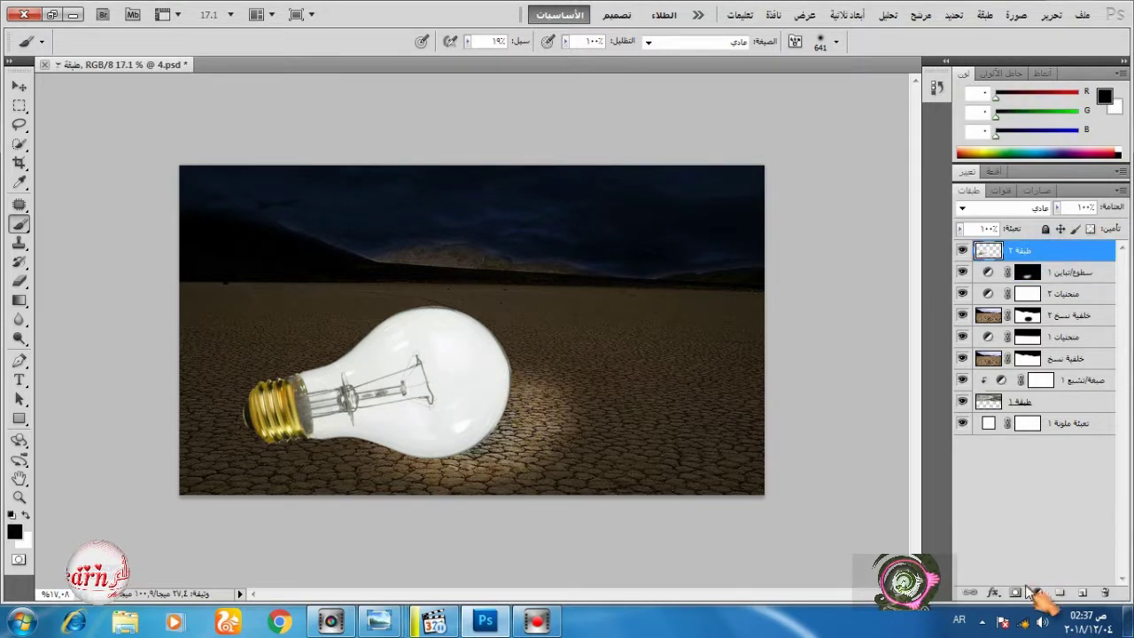
pyautogui.click(1017, 592)
pyautogui.hotkey('ctrl', 'i')
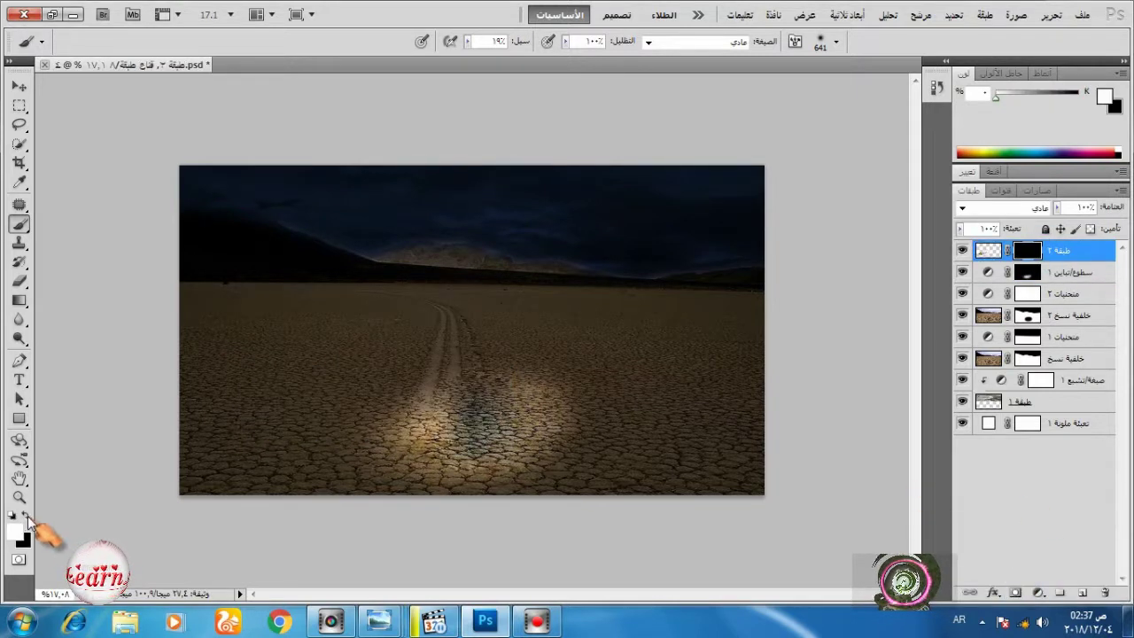
pyautogui.keyDown('ctrl'); pyautogui.click(988, 255); pyautogui.keyUp('ctrl')
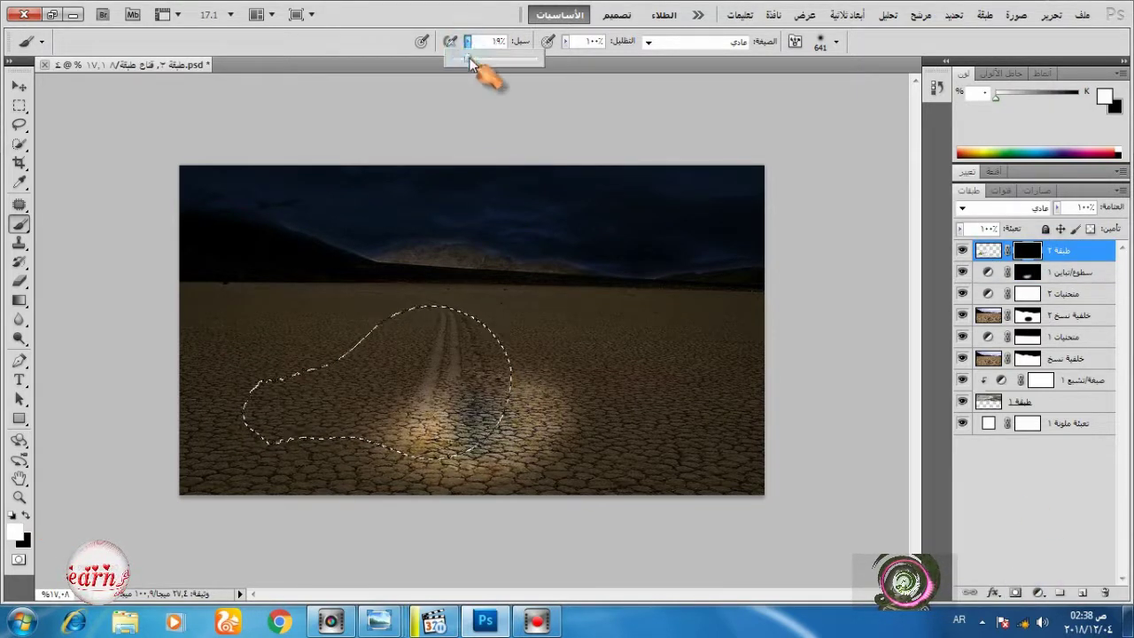
pyautogui.rightClick(503, 183)
pyautogui.moveTo(460, 403)
pyautogui.mouseDown()
pyautogui.moveTo(432, 345)
pyautogui.moveTo(474, 362)
pyautogui.moveTo(443, 328)
pyautogui.mouseUp()
pyautogui.click(19, 106)
pyautogui.click(441, 290)
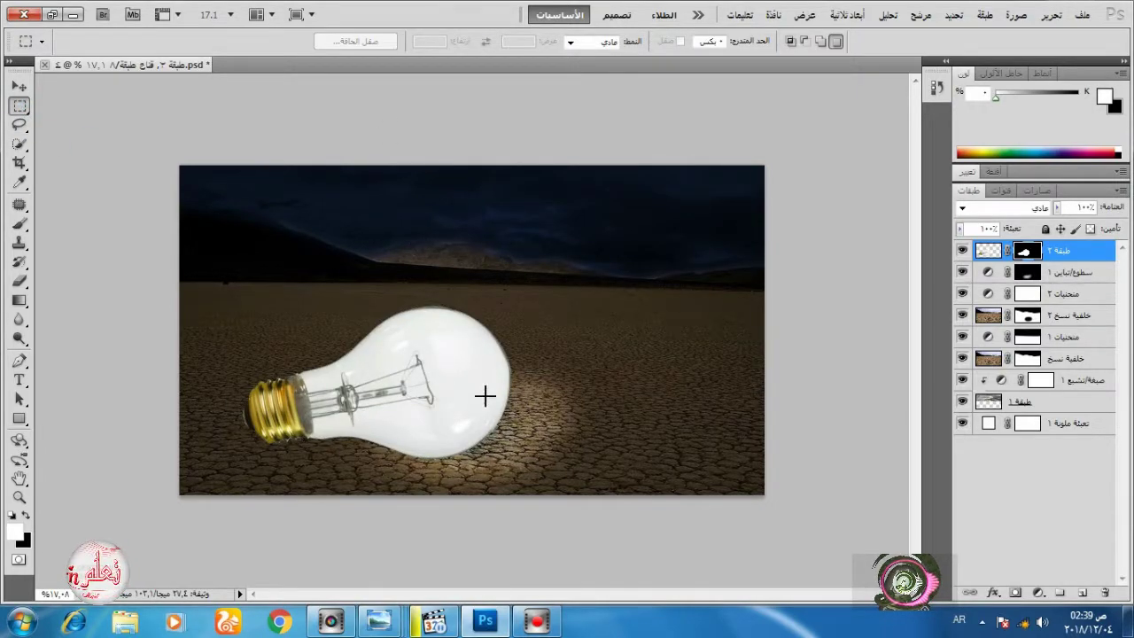
# Duplicate the bulb layer, hide the original, and apply the copy's layer mask.
pyautogui.moveTo(1081, 250); pyautogui.dragTo(1082, 592)
pyautogui.click(963, 273)
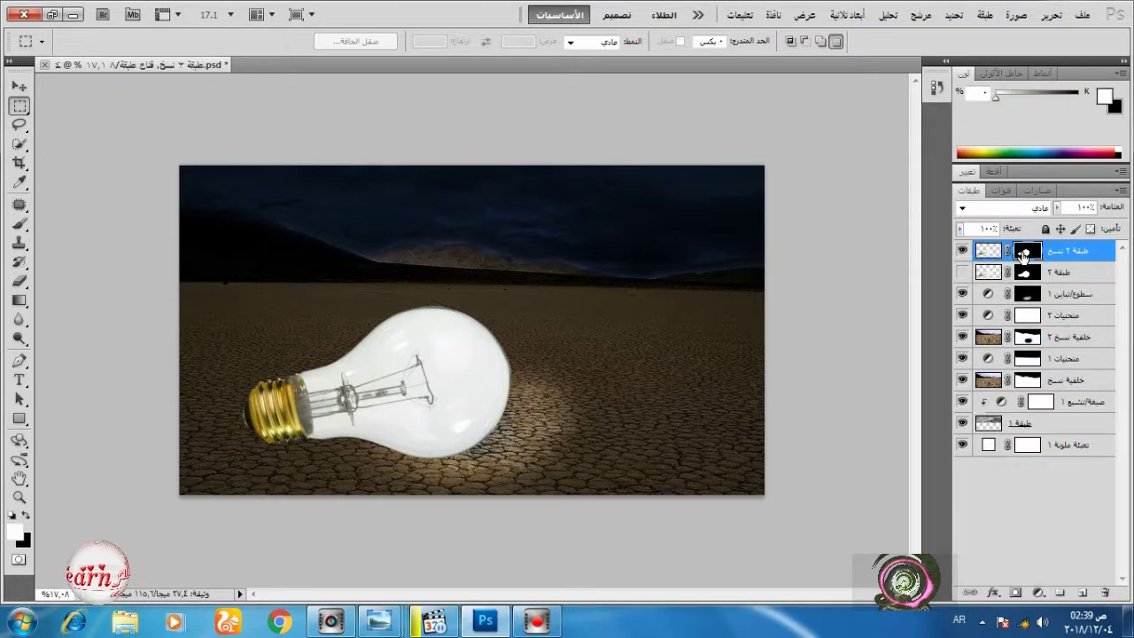
pyautogui.rightClick(1026, 250)
pyautogui.click(983, 310)
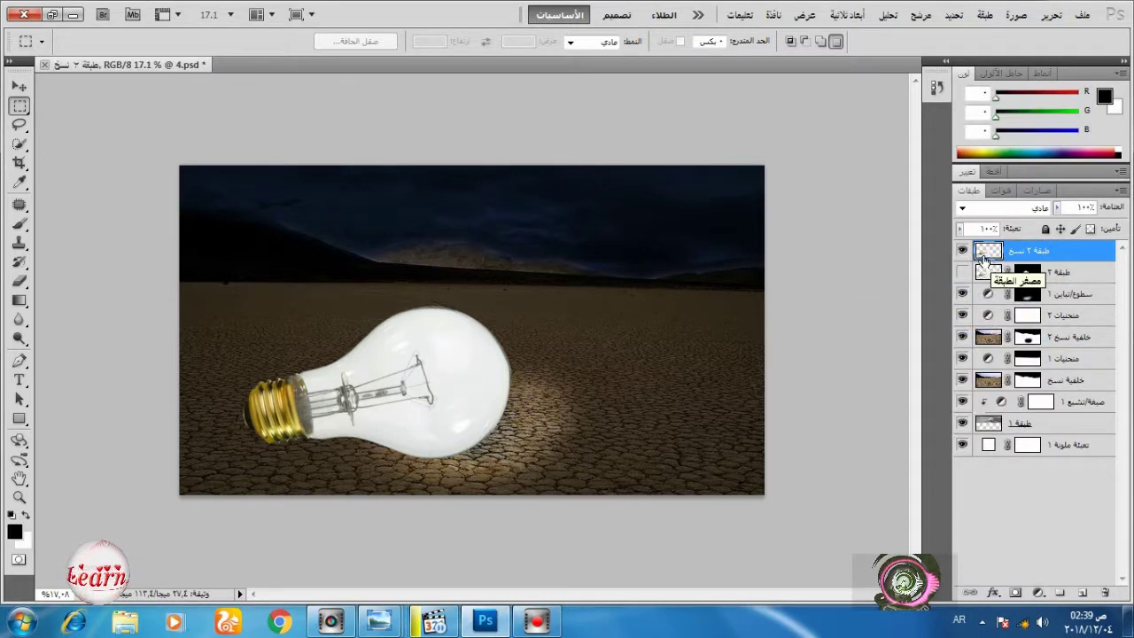
# Start a Color Range selection on the bulb copy, sampling the white glass and previewing the selection in grayscale.
pyautogui.click(954, 15)
pyautogui.click(930, 158)
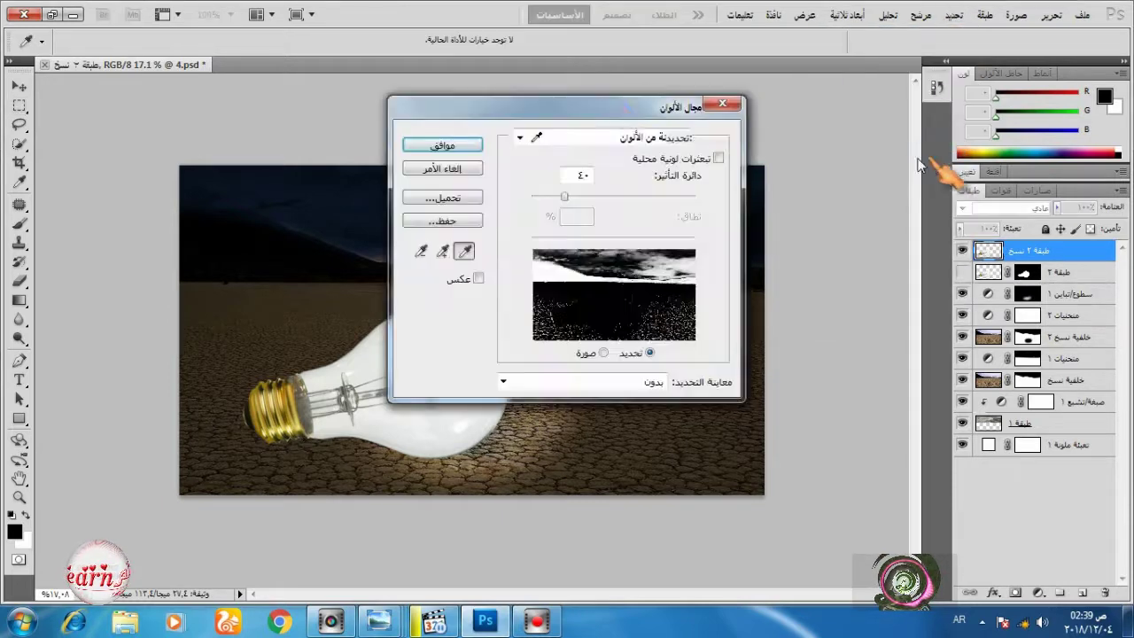
pyautogui.moveTo(600, 111); pyautogui.dragTo(807, 111)
pyautogui.click(467, 329)
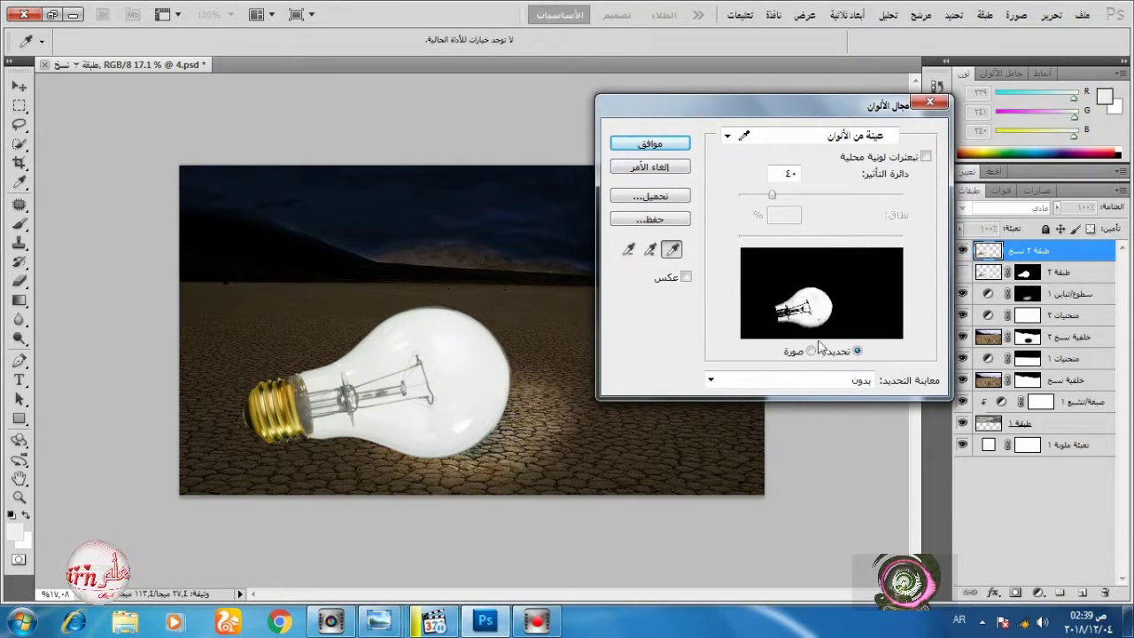
pyautogui.click(833, 380)
pyautogui.click(841, 410)
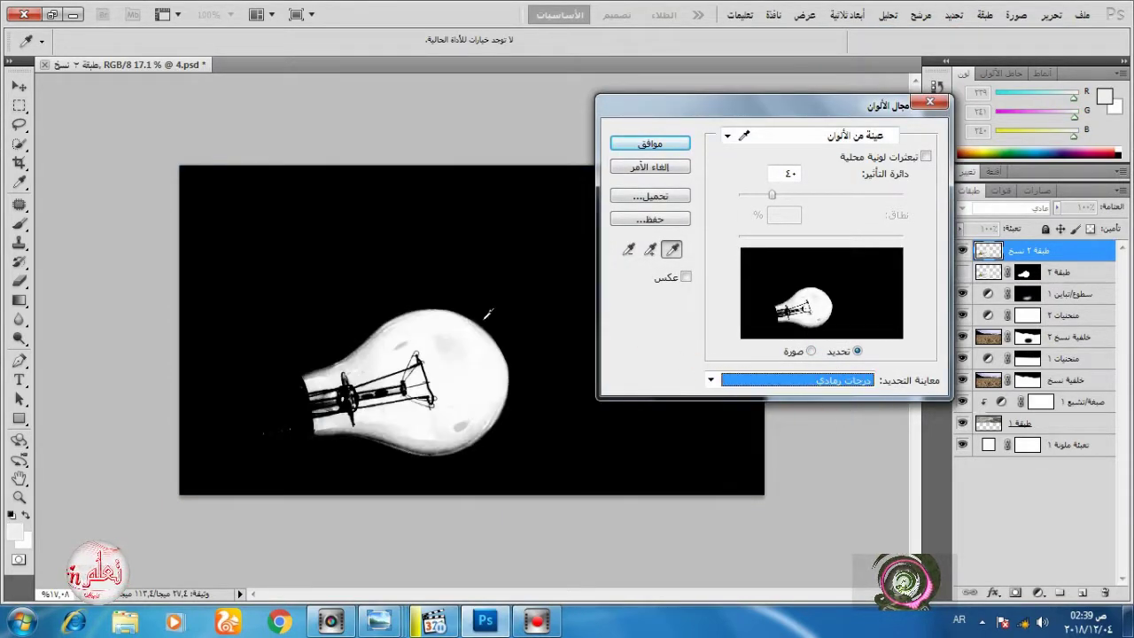
# Resample the white glass tone, set the Color Range fuzziness to 30, and accept the selection without inverting it.
pyautogui.click(399, 326)
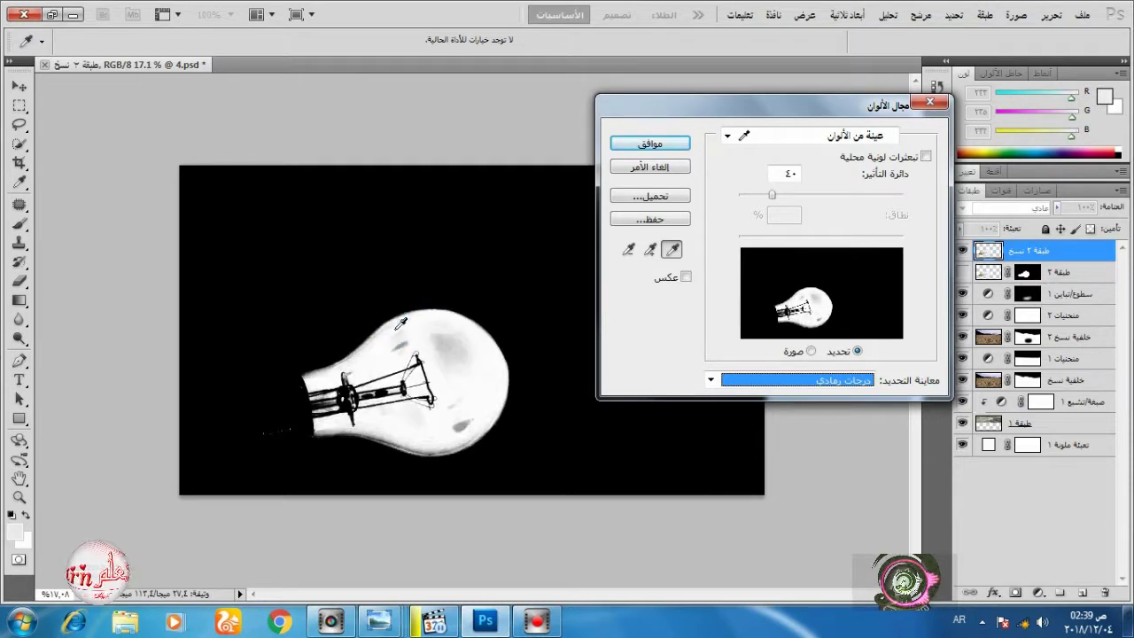
pyautogui.moveTo(771, 197)
pyautogui.mouseDown()
pyautogui.moveTo(761, 195)
pyautogui.moveTo(772, 200)
pyautogui.mouseUp()
pyautogui.click(427, 324)
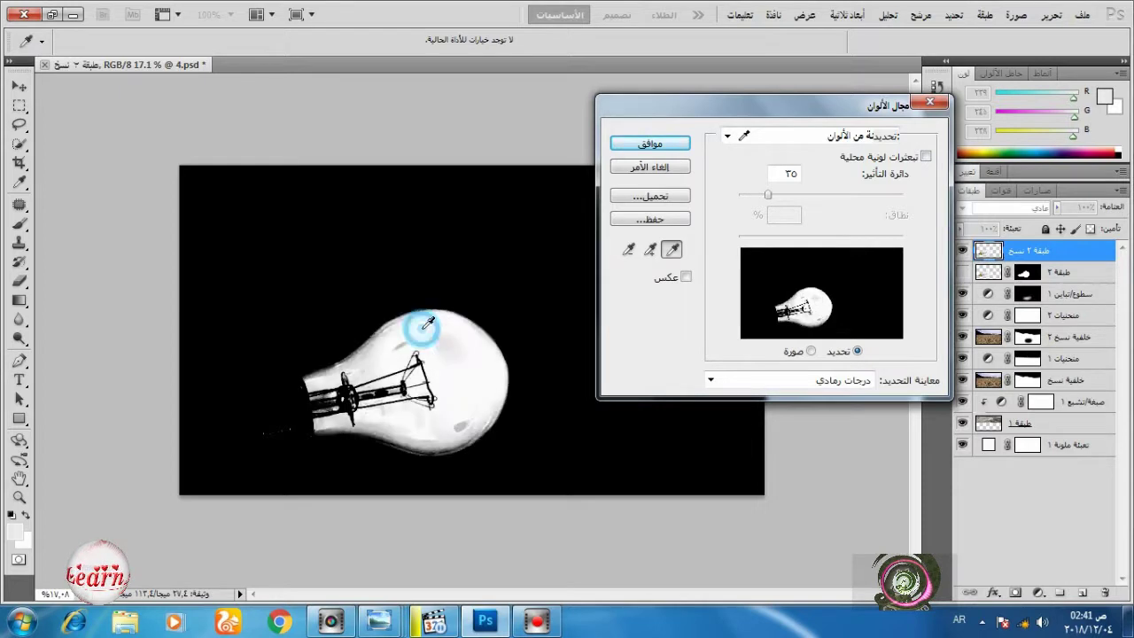
pyautogui.click(461, 389)
pyautogui.click(425, 432)
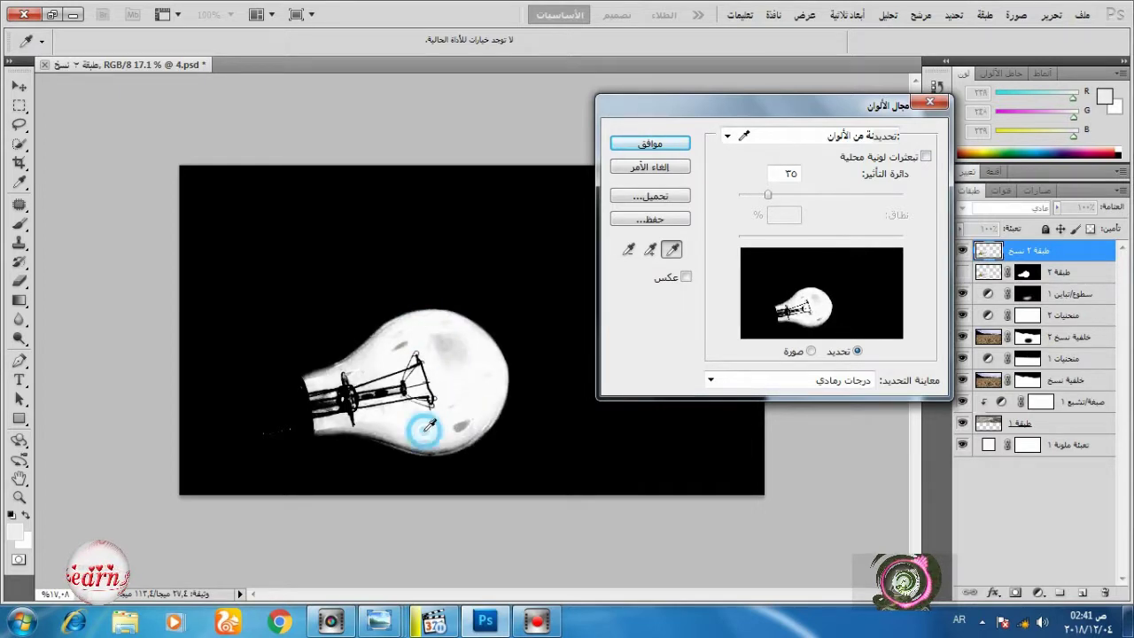
pyautogui.click(501, 381)
pyautogui.moveTo(765, 208)
pyautogui.mouseDown()
pyautogui.moveTo(767, 198)
pyautogui.moveTo(749, 202)
pyautogui.moveTo(765, 204)
pyautogui.mouseUp()
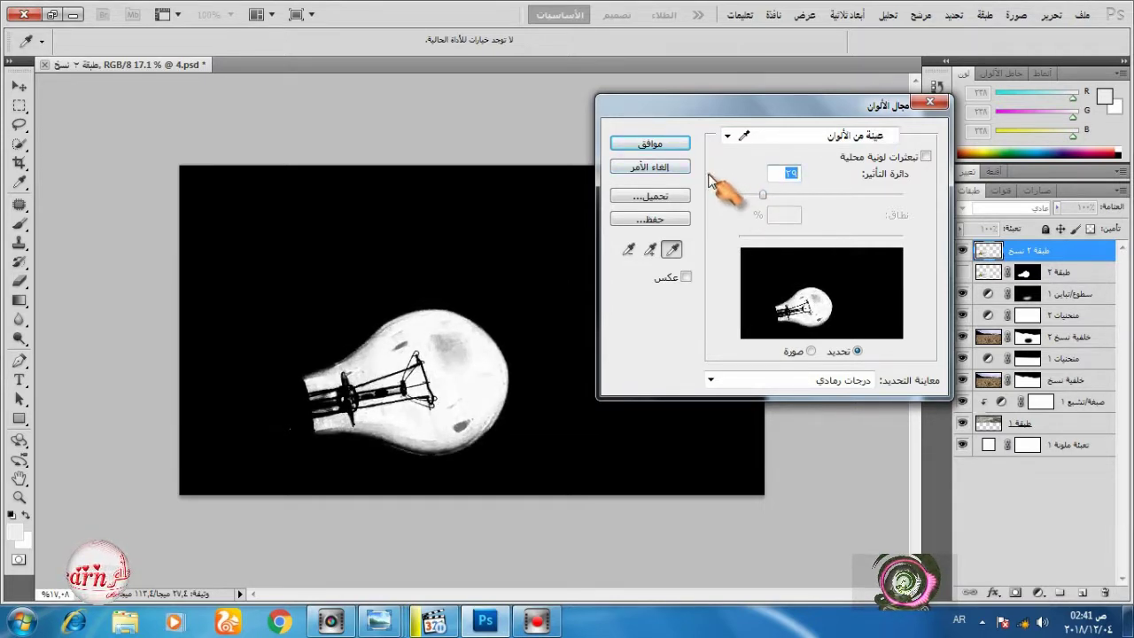
pyautogui.click(836, 380)
pyautogui.click(854, 423)
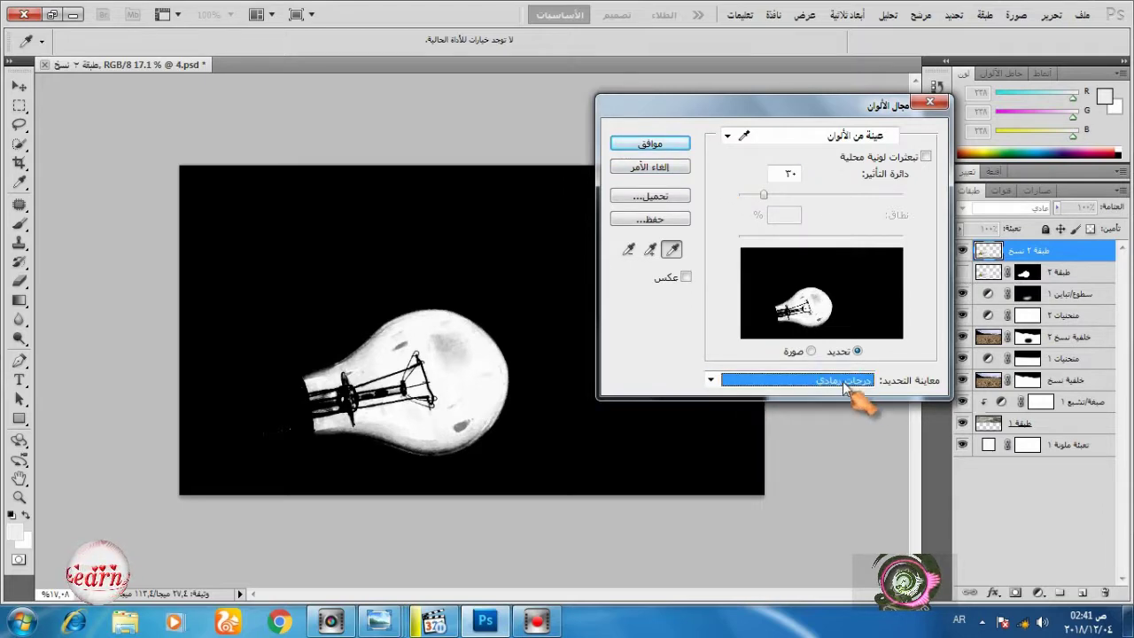
pyautogui.click(686, 277)
pyautogui.click(686, 276)
pyautogui.click(657, 145)
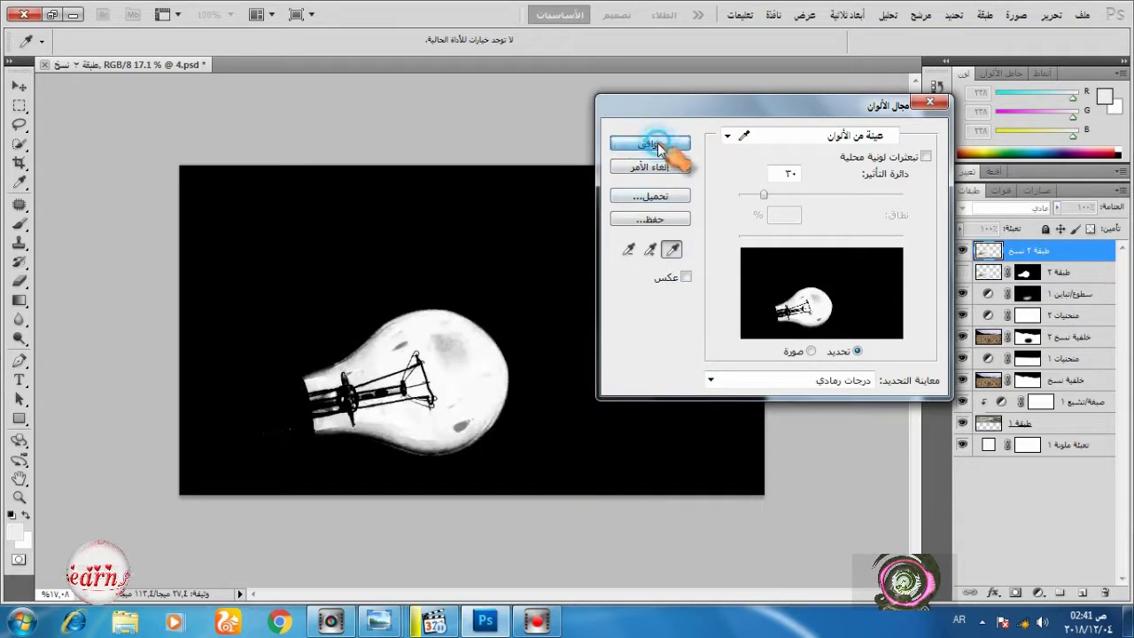
# Turn the glass selection into a mask on the bulb copy and invert the mask so the glass turns transparent.
pyautogui.click(1014, 593)
pyautogui.click(1050, 15)
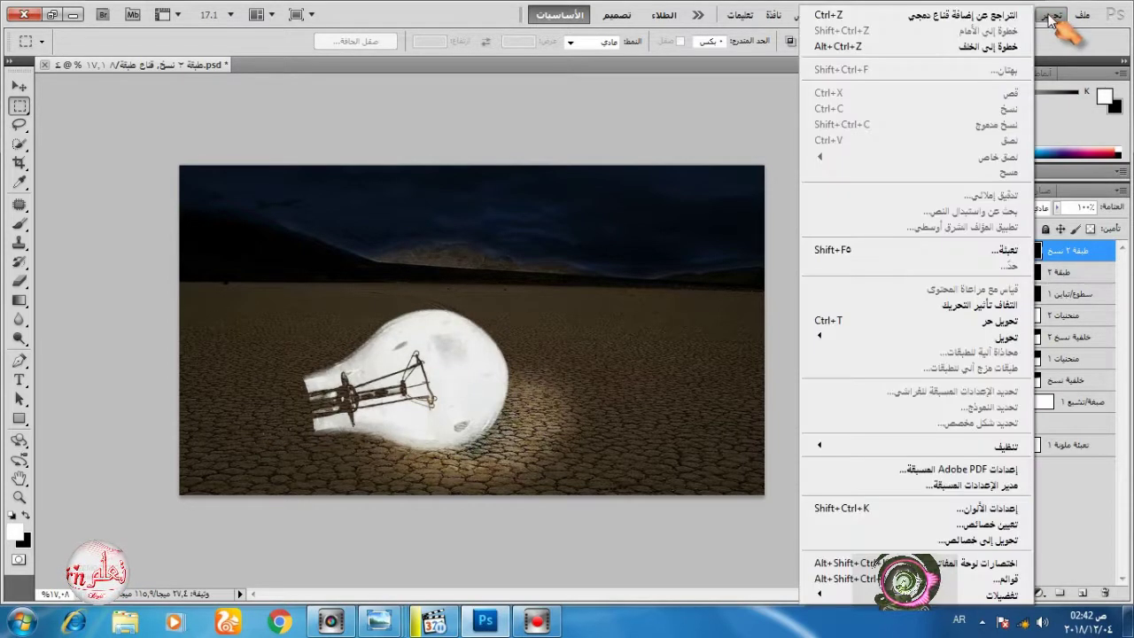
pyautogui.moveTo(1015, 20)
pyautogui.moveTo(1008, 56)
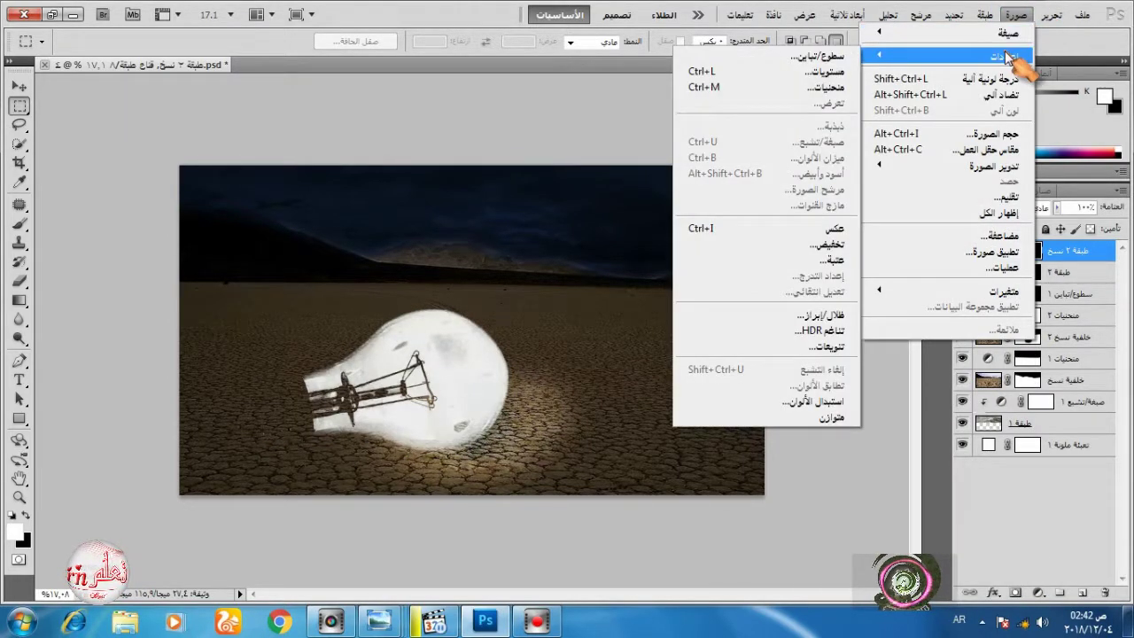
pyautogui.click(718, 232)
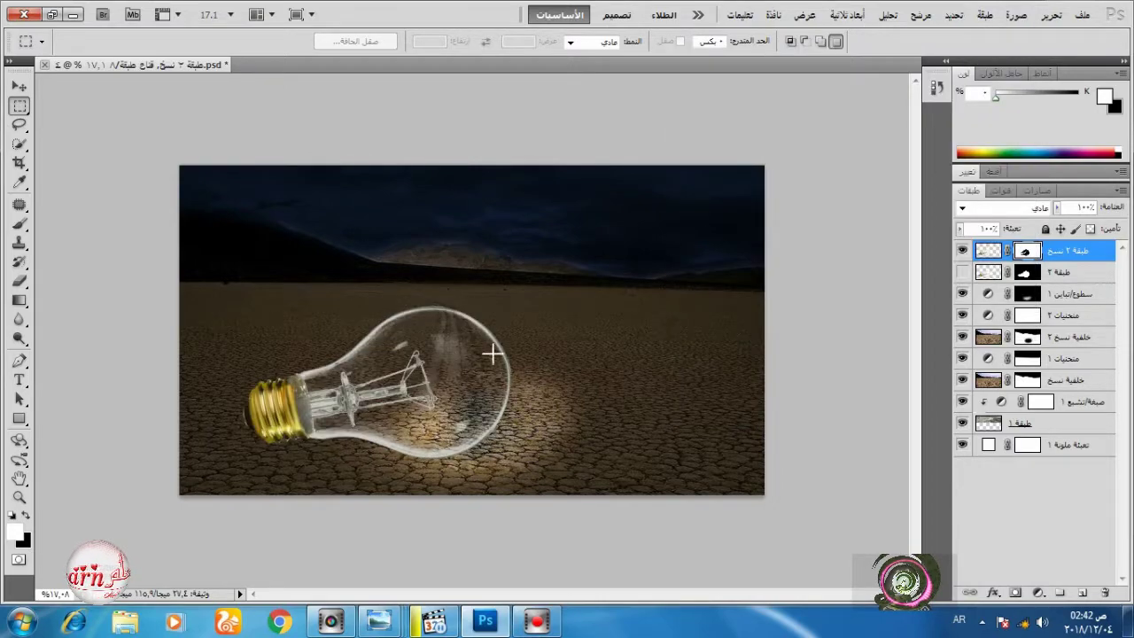
# Paint white on the bulb copy's mask over the metal screw base with a hard 68 px brush at 100% flow.
pyautogui.click(20, 223)
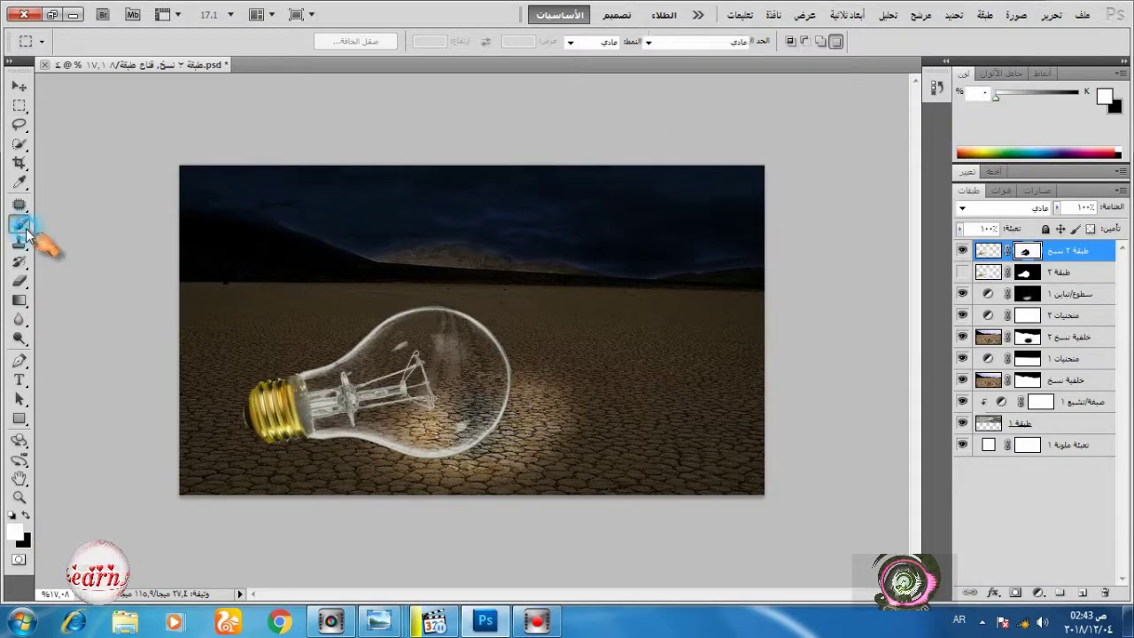
pyautogui.hotkey('ctrl', '+')
pyautogui.hotkey('ctrl', '+')
pyautogui.scroll(5, 209, 453)
pyautogui.rightClick(273, 329)
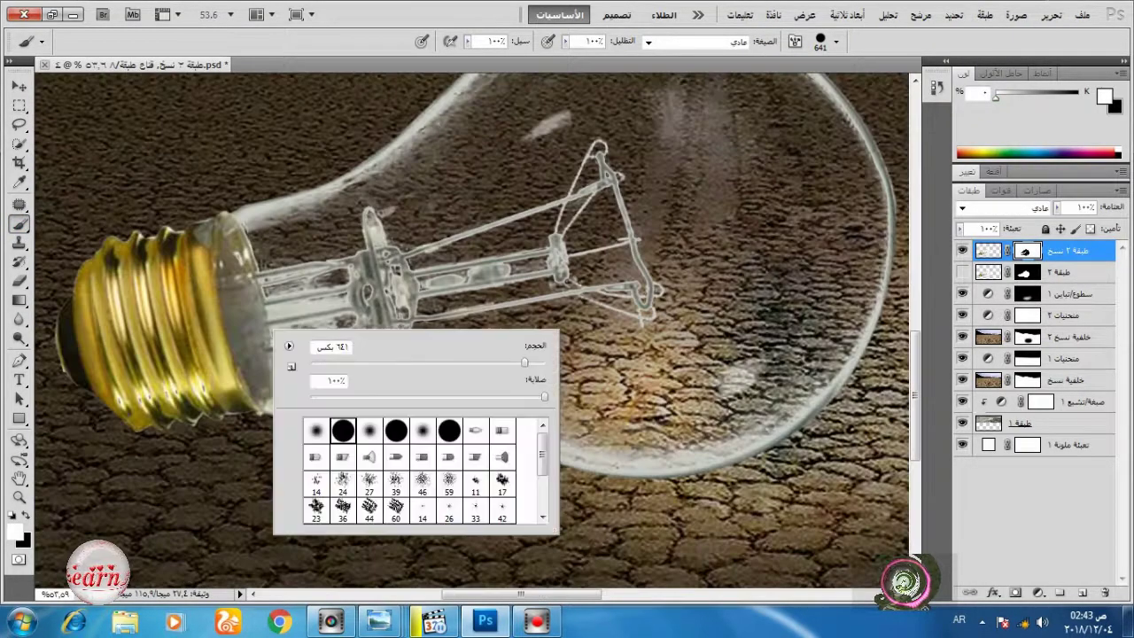
pyautogui.click(200, 247)
pyautogui.rightClick(176, 271)
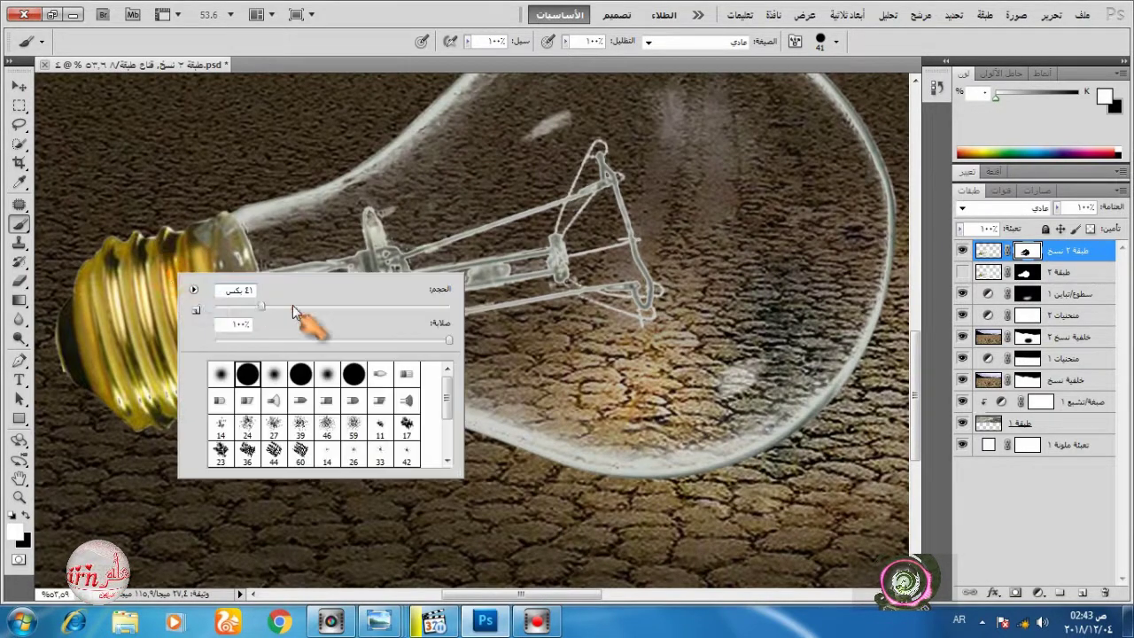
pyautogui.click(294, 308)
pyautogui.click(125, 259)
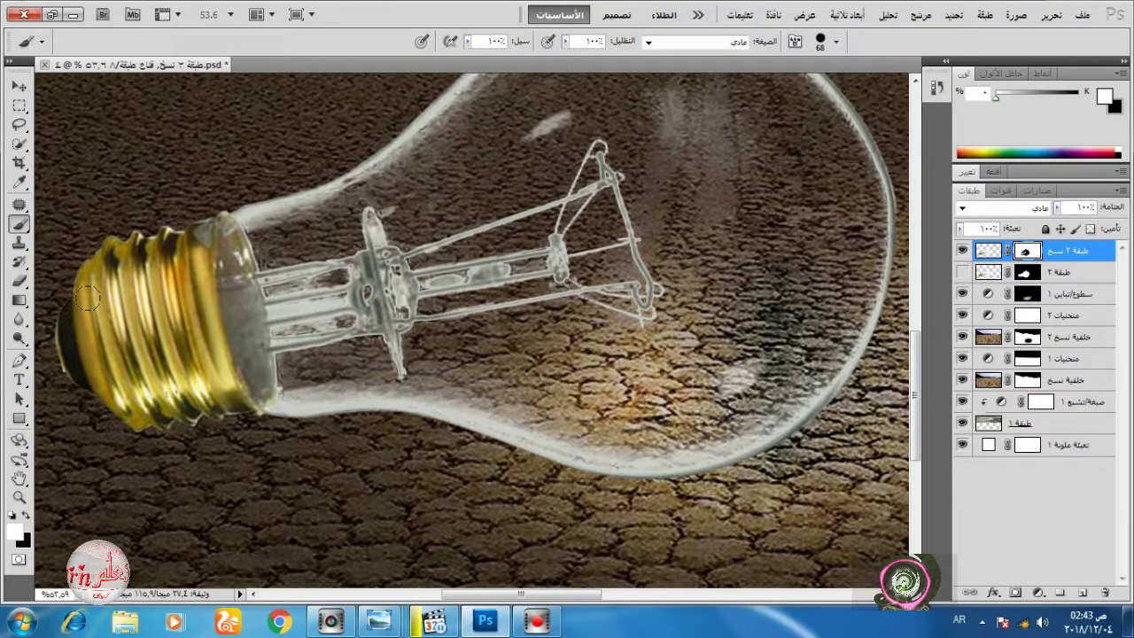
# Paint white on the bulb copy's mask along the glass rim with a soft 374 px brush at 20% flow.
pyautogui.scroll(-5, 187, 332)
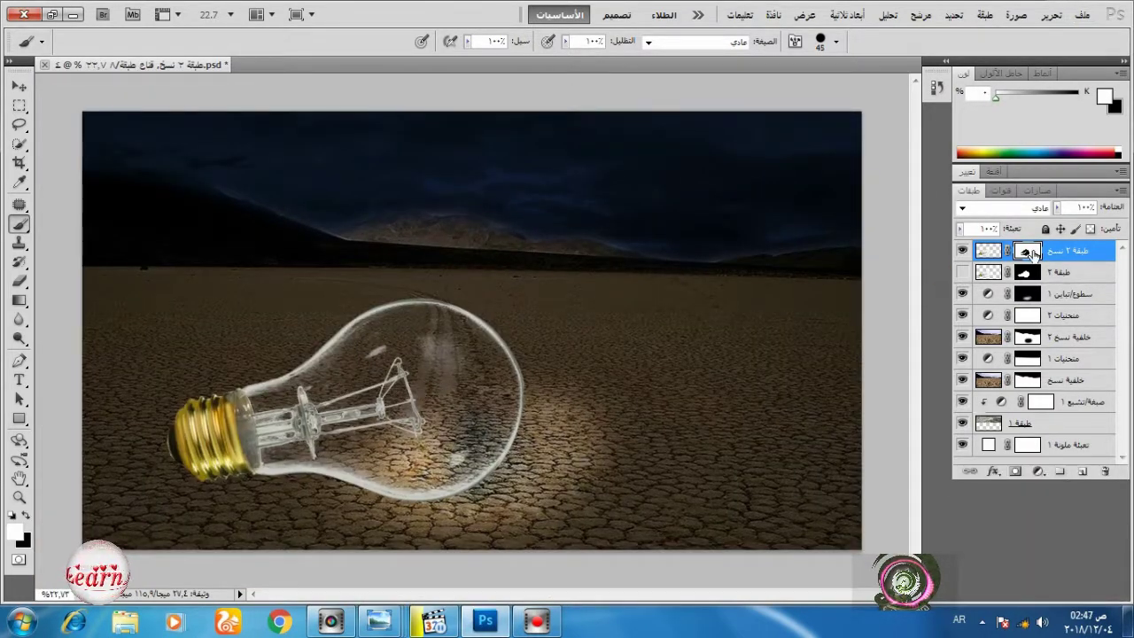
pyautogui.click(468, 41)
pyautogui.moveTo(418, 60); pyautogui.dragTo(400, 61)
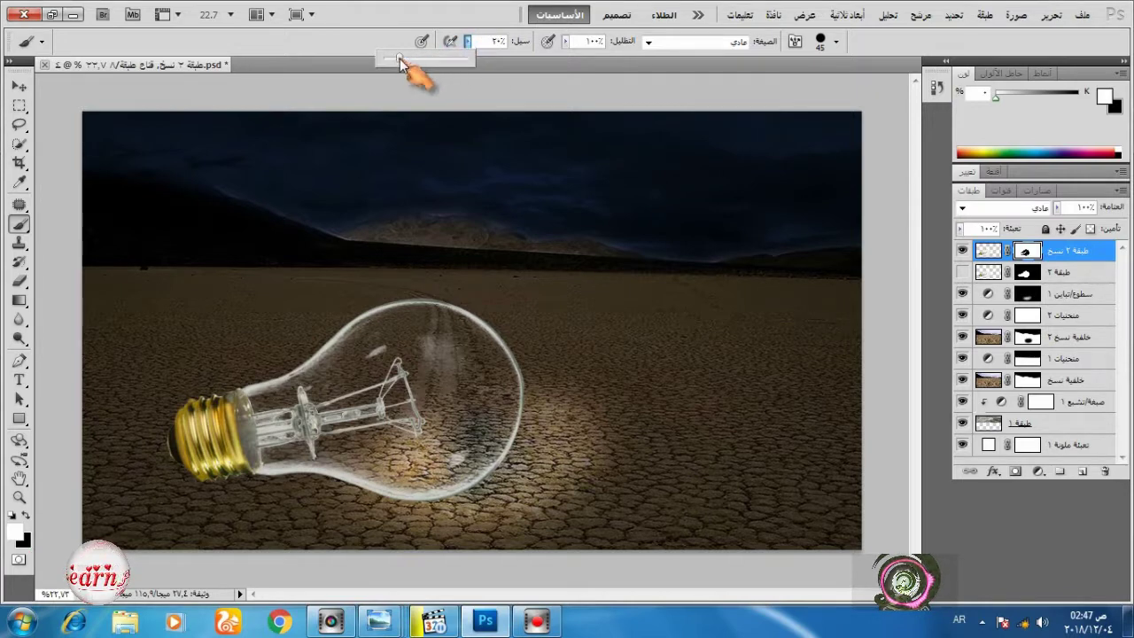
pyautogui.rightClick(483, 296)
pyautogui.click(674, 376)
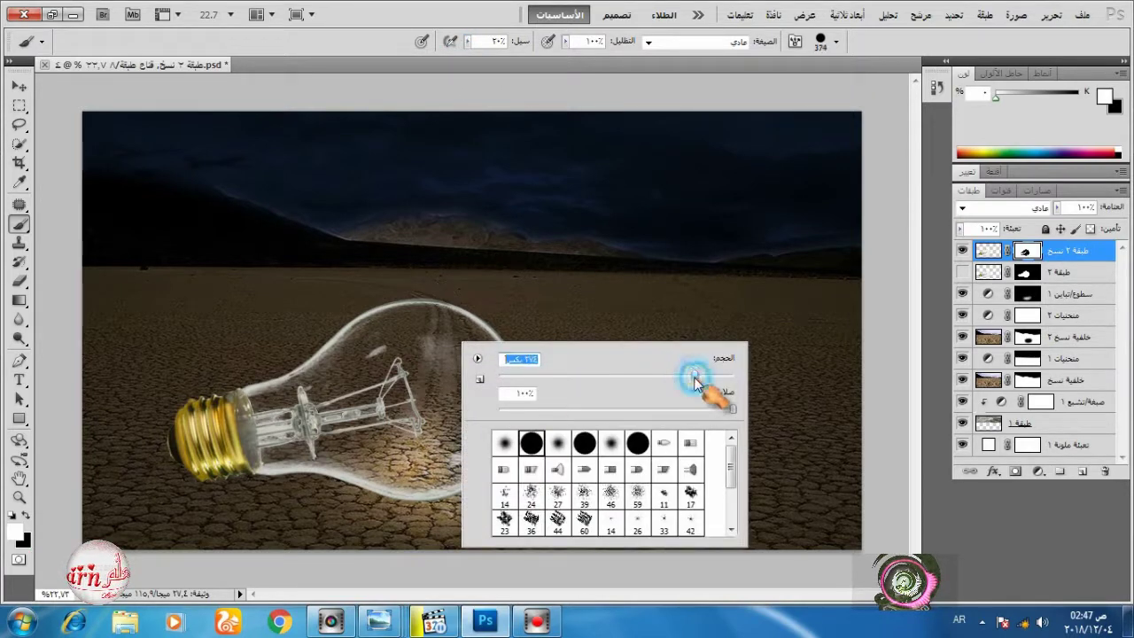
pyautogui.doubleClick(505, 443)
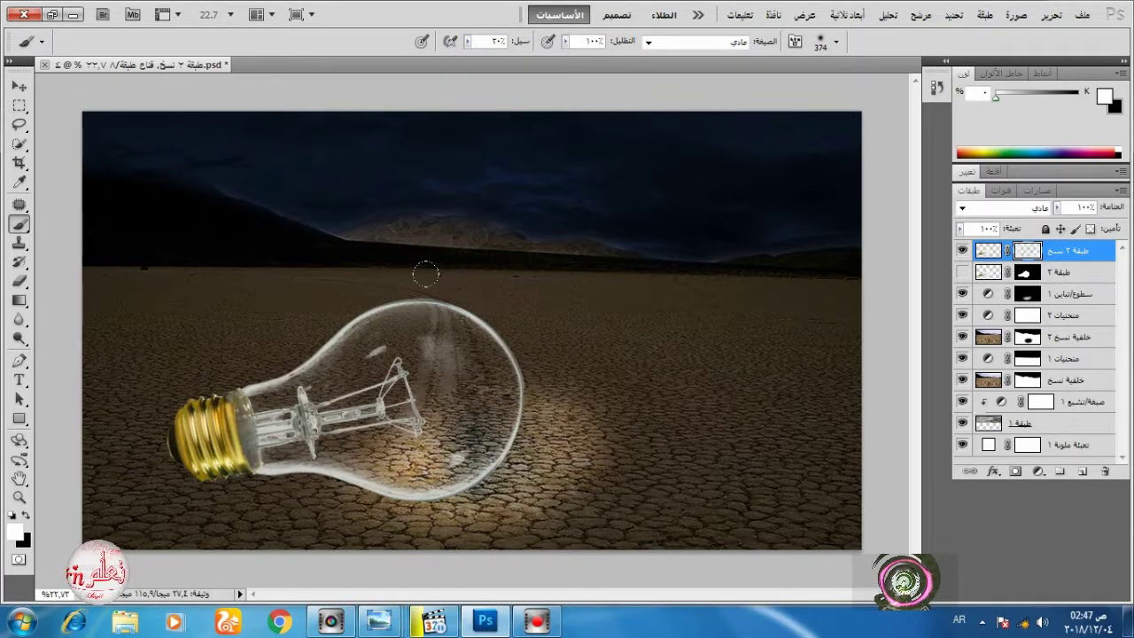
pyautogui.moveTo(425, 274)
pyautogui.mouseDown()
pyautogui.moveTo(499, 319)
pyautogui.moveTo(527, 415)
pyautogui.moveTo(364, 269)
pyautogui.moveTo(285, 333)
pyautogui.moveTo(275, 390)
pyautogui.moveTo(490, 450)
pyautogui.mouseUp()
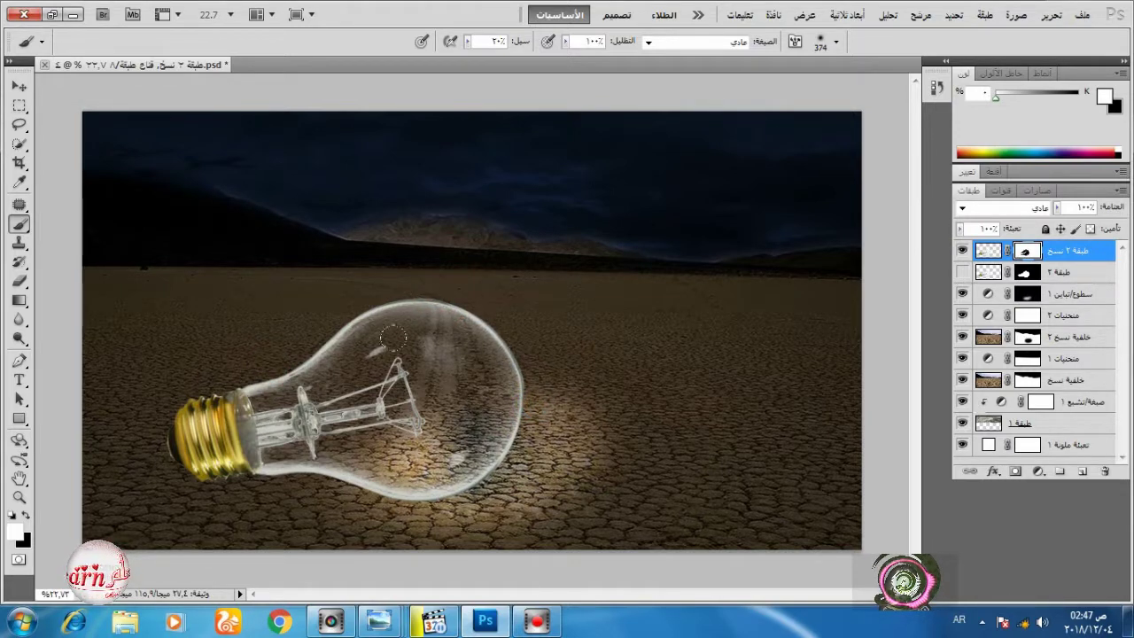
# Lower the density of the bulb copy's pixel mask to 88%.
pyautogui.click(994, 171)
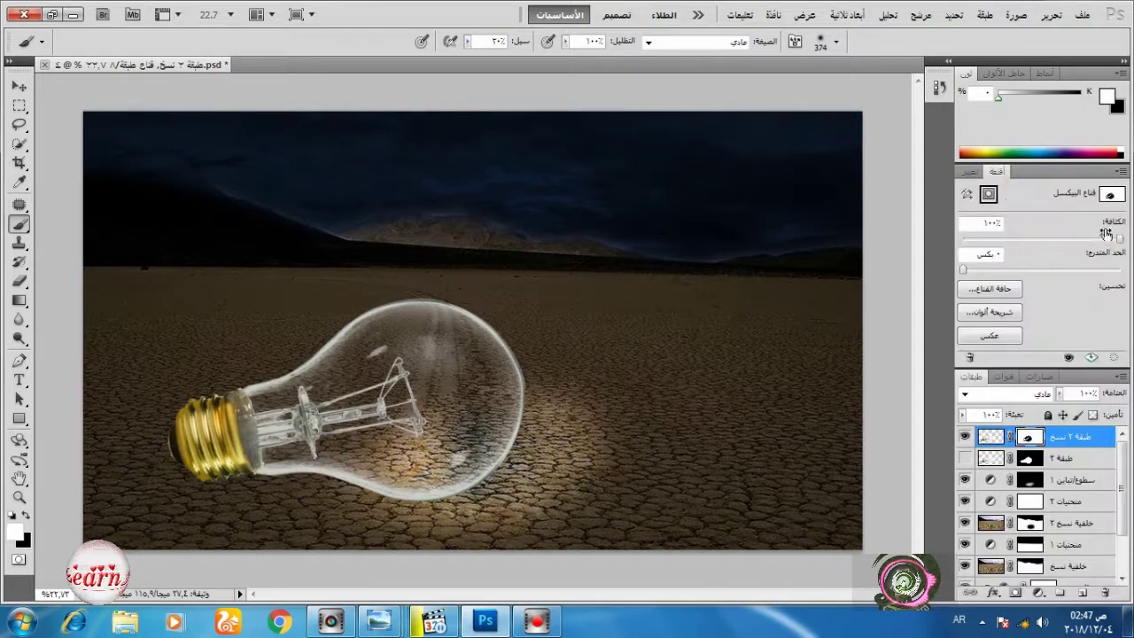
pyautogui.moveTo(1114, 241); pyautogui.dragTo(1105, 243)
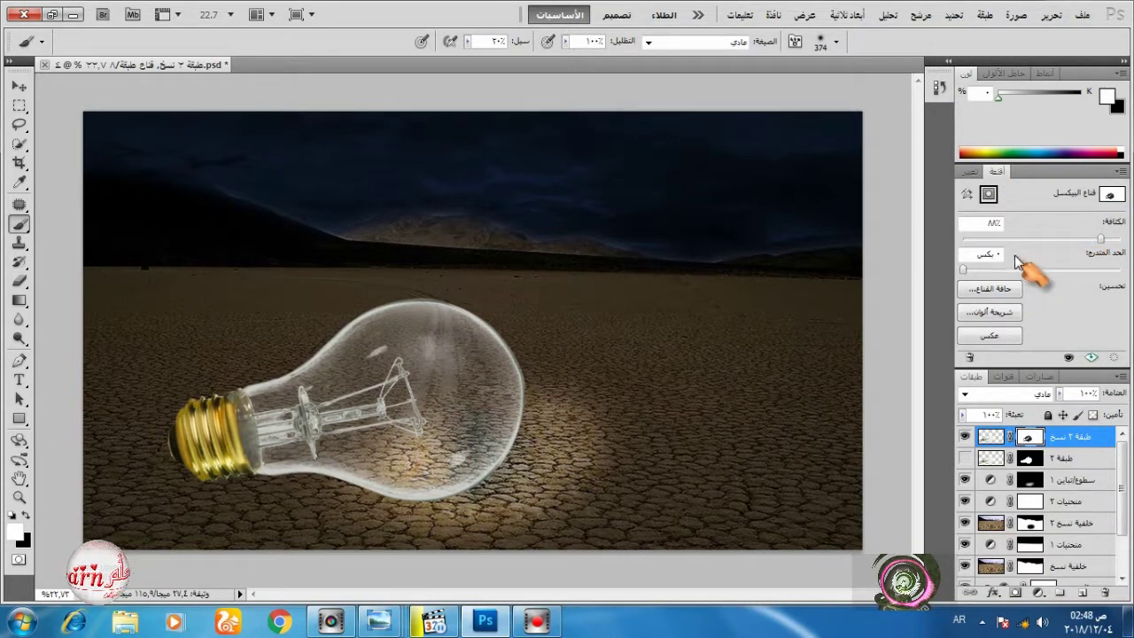
# Toggle the visibility of the transparent bulb copy and the original bulb layer to compare them.
pyautogui.click(968, 171)
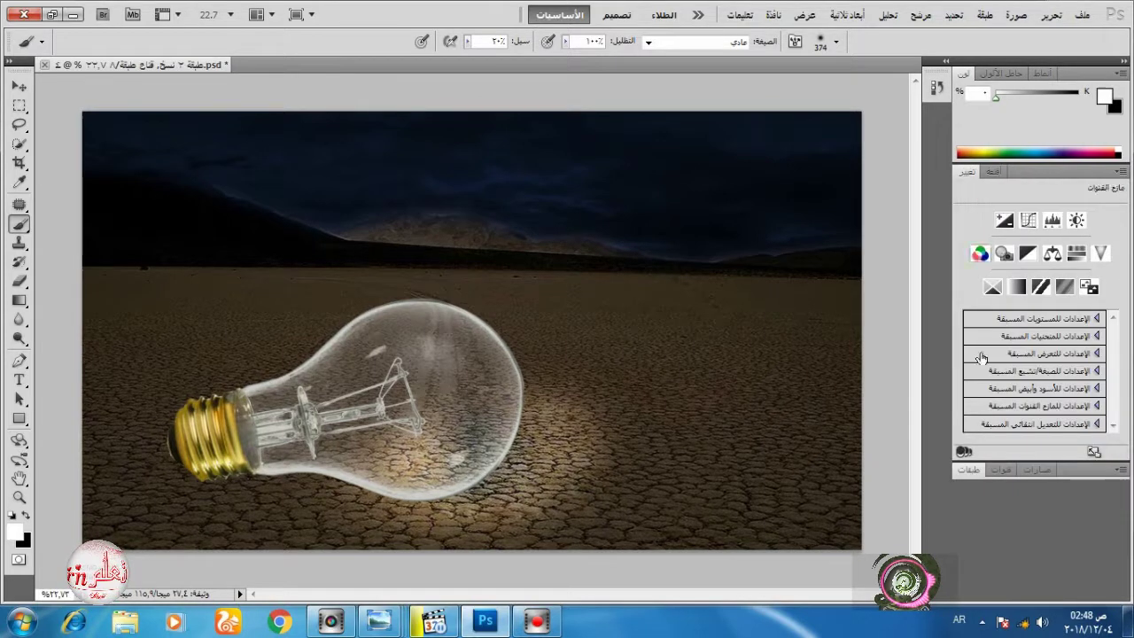
pyautogui.click(968, 171)
pyautogui.click(961, 251)
pyautogui.click(962, 252)
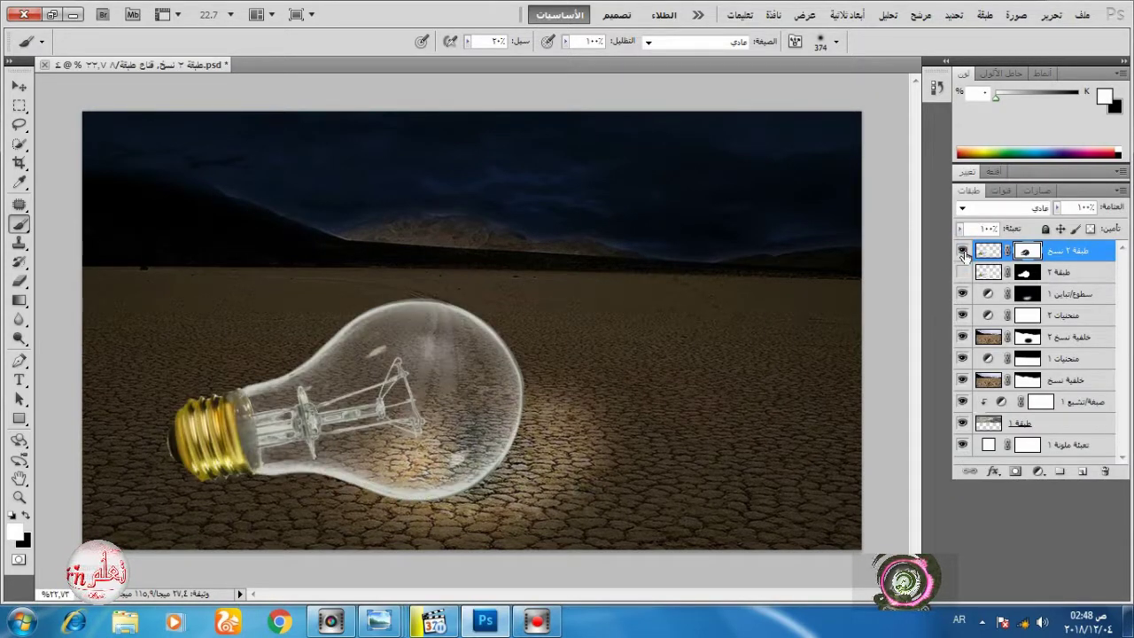
pyautogui.click(962, 273)
pyautogui.click(963, 274)
# Duplicate the transparent bulb copy with its mask and set the duplicate's blend mode to خليط.
pyautogui.moveTo(1067, 255); pyautogui.dragTo(1082, 592)
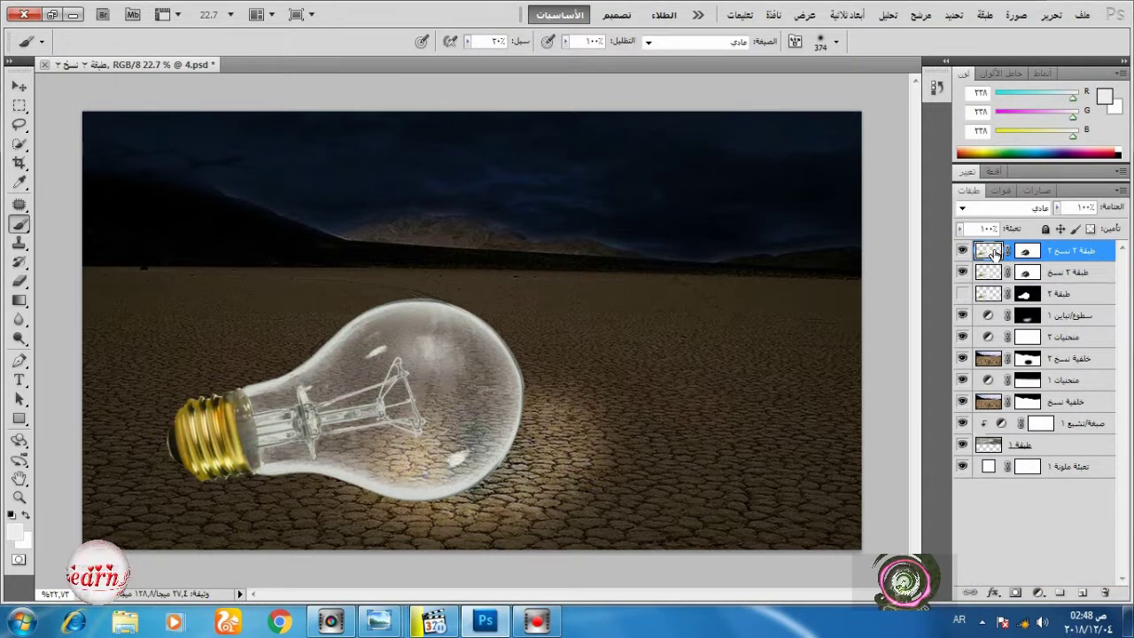
pyautogui.click(1027, 208)
pyautogui.click(1059, 80)
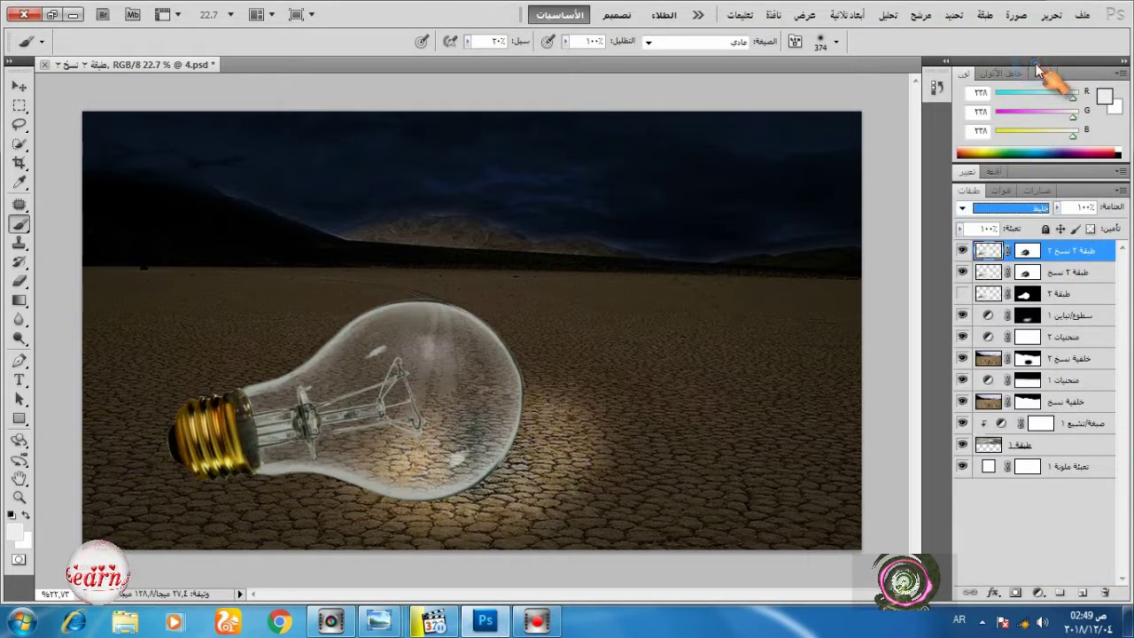
# Check the mask settings of the top bulb duplicate and apply its layer mask permanently.
pyautogui.click(1029, 252)
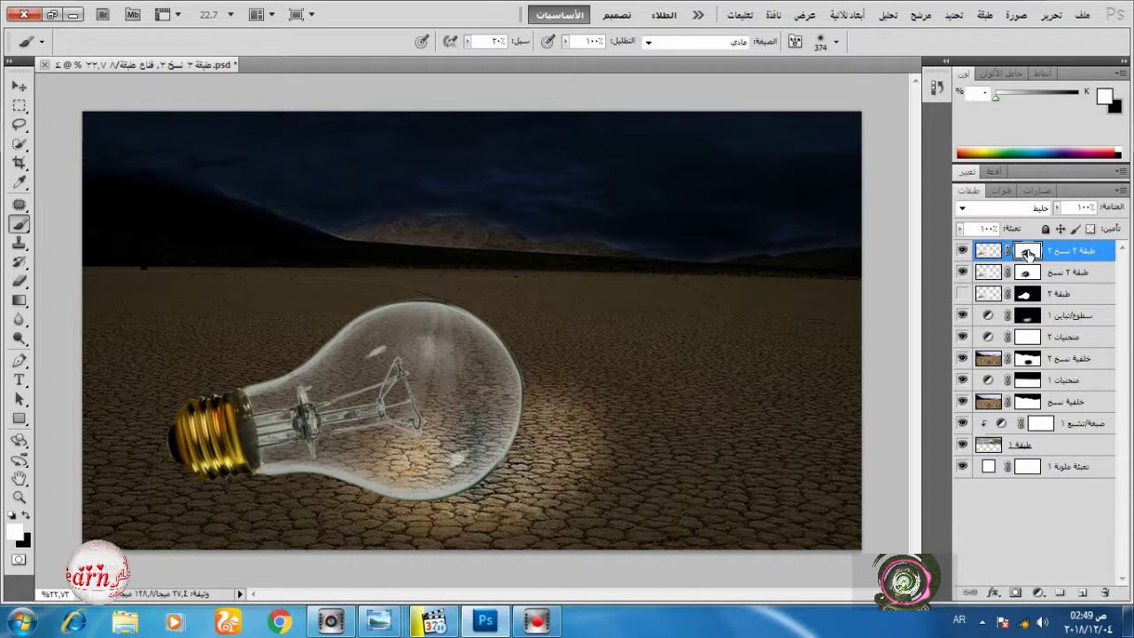
pyautogui.click(994, 173)
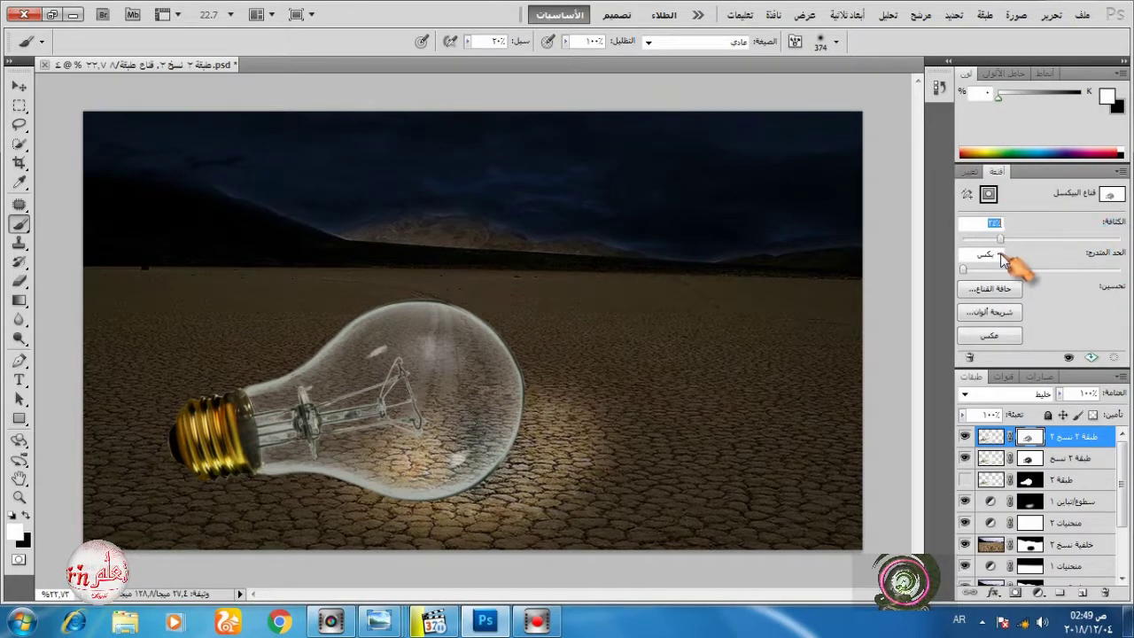
pyautogui.click(968, 172)
pyautogui.click(968, 470)
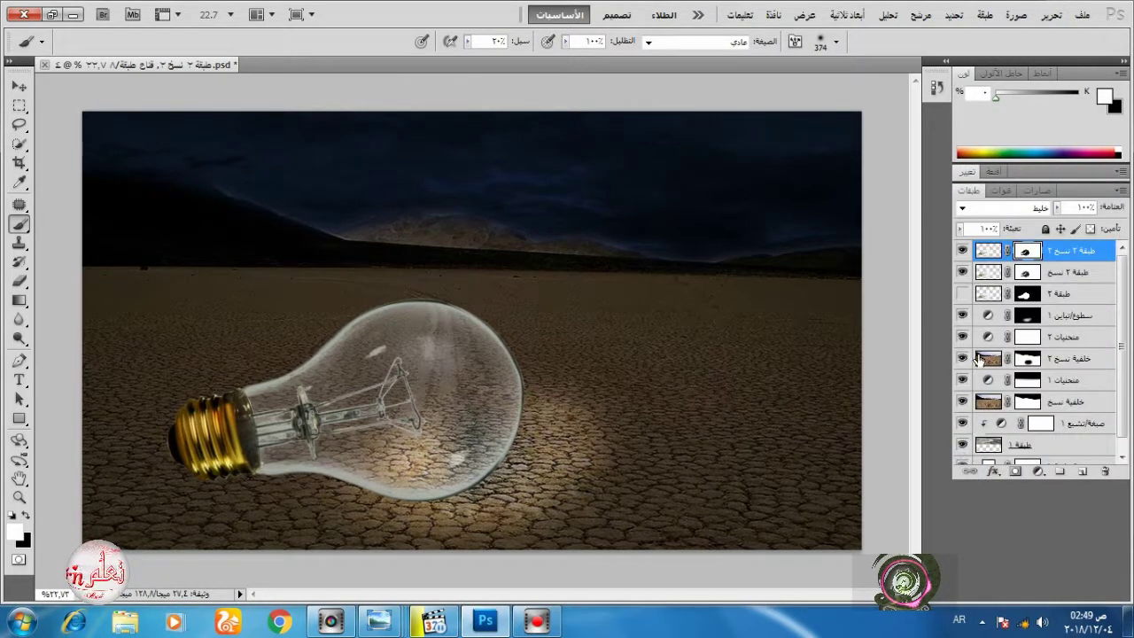
pyautogui.rightClick(1026, 253)
pyautogui.click(975, 299)
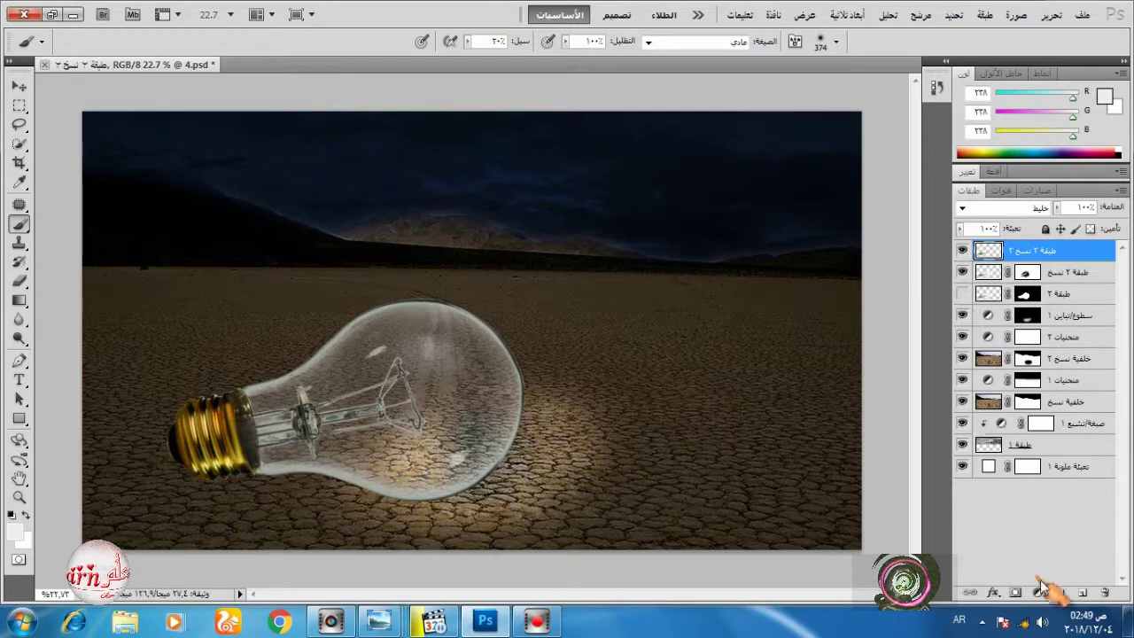
# Add a fresh mask to the top bulb duplicate and paint black over the screw base with a soft 145 px brush at 20% flow.
pyautogui.click(1083, 591)
pyautogui.hotkey('ctrl', 'z')
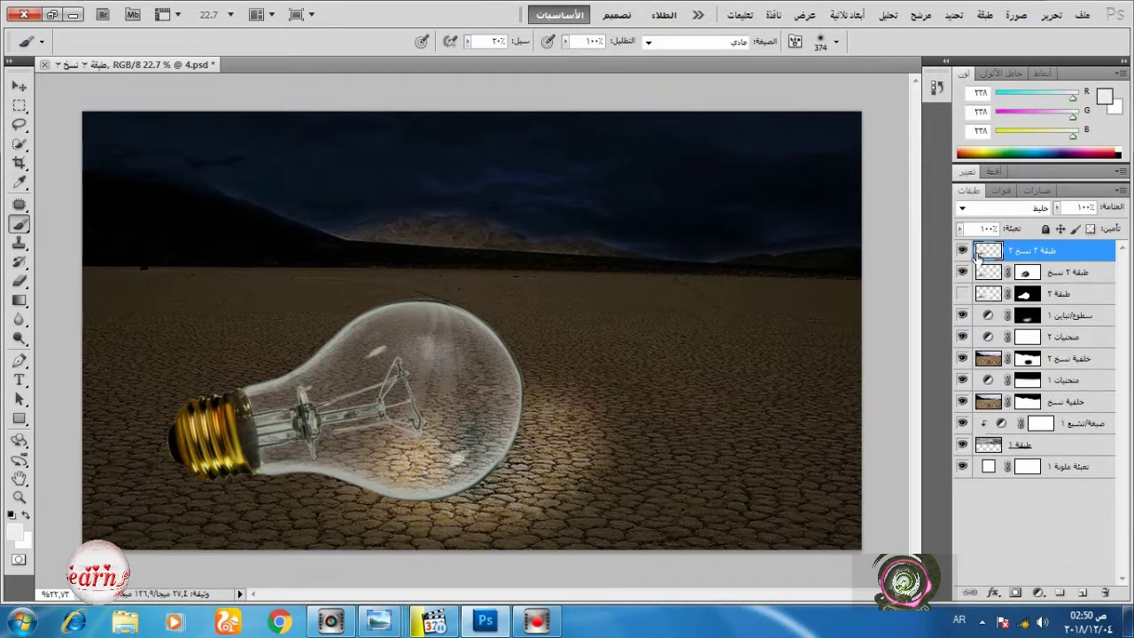
pyautogui.click(1017, 593)
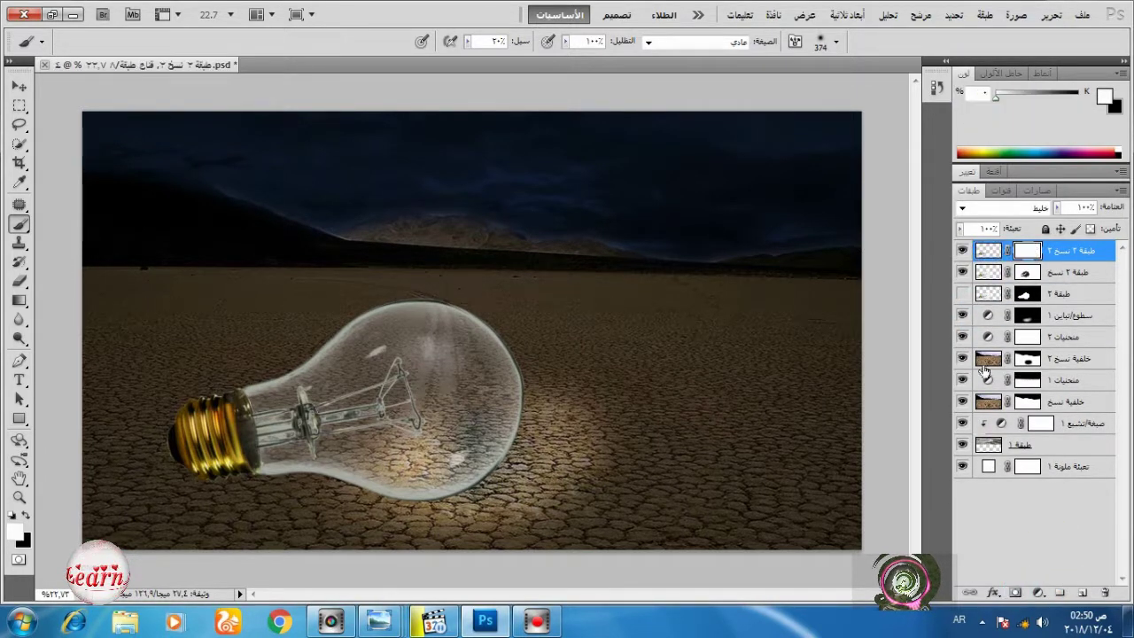
pyautogui.click(25, 515)
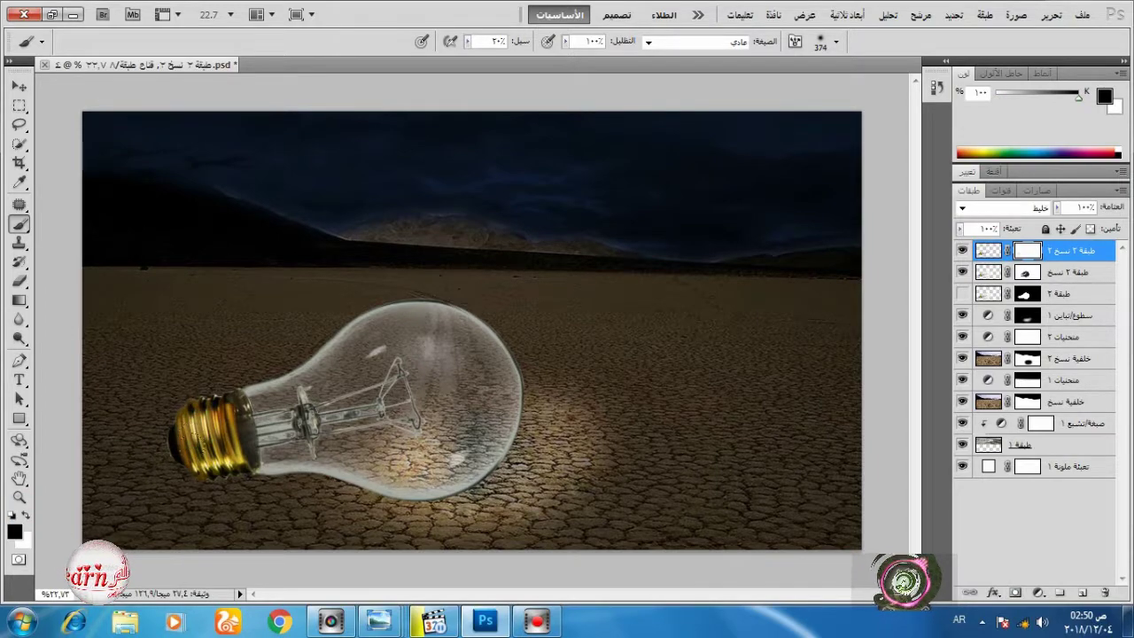
pyautogui.scroll(10, 205, 440)
pyautogui.rightClick(324, 383)
pyautogui.click(460, 416)
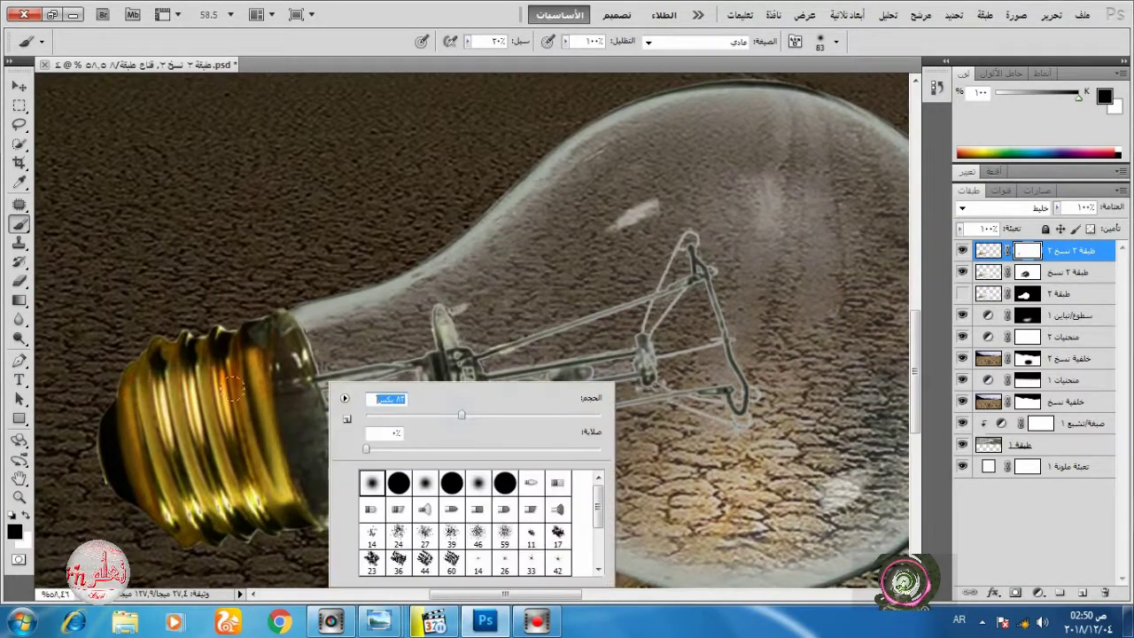
pyautogui.click(510, 416)
pyautogui.press('Return')
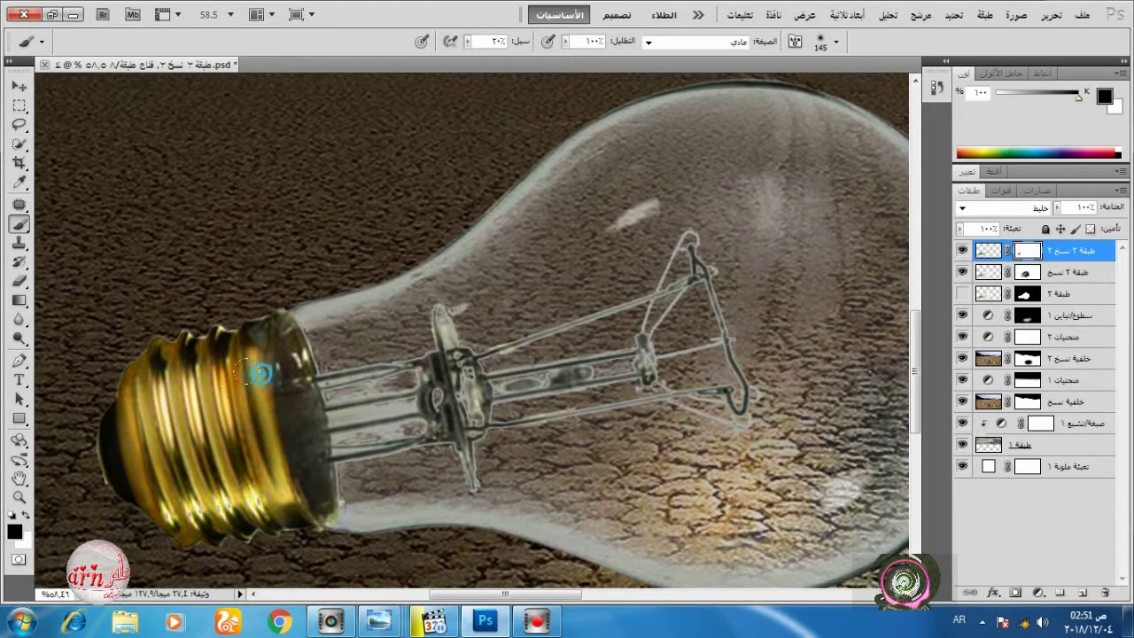
# Clip the top bulb duplicate to the bulb copy beneath it and add a new empty layer on top.
pyautogui.scroll(-8, 244, 490)
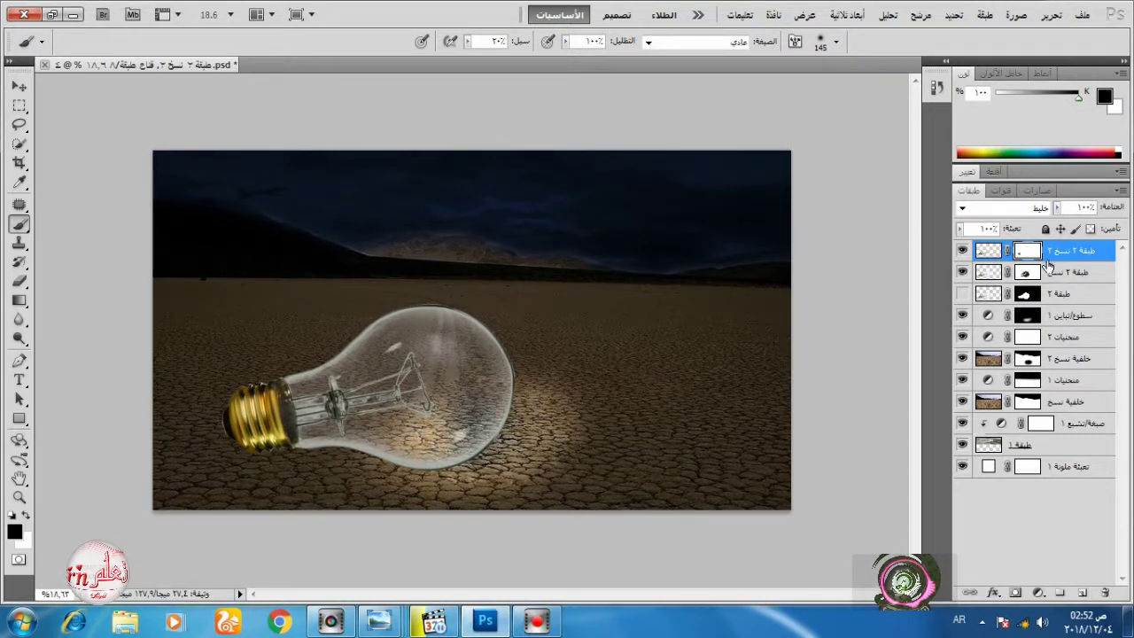
pyautogui.keyDown('alt'); pyautogui.click(1056, 261); pyautogui.keyUp('alt')
pyautogui.click(1063, 593)
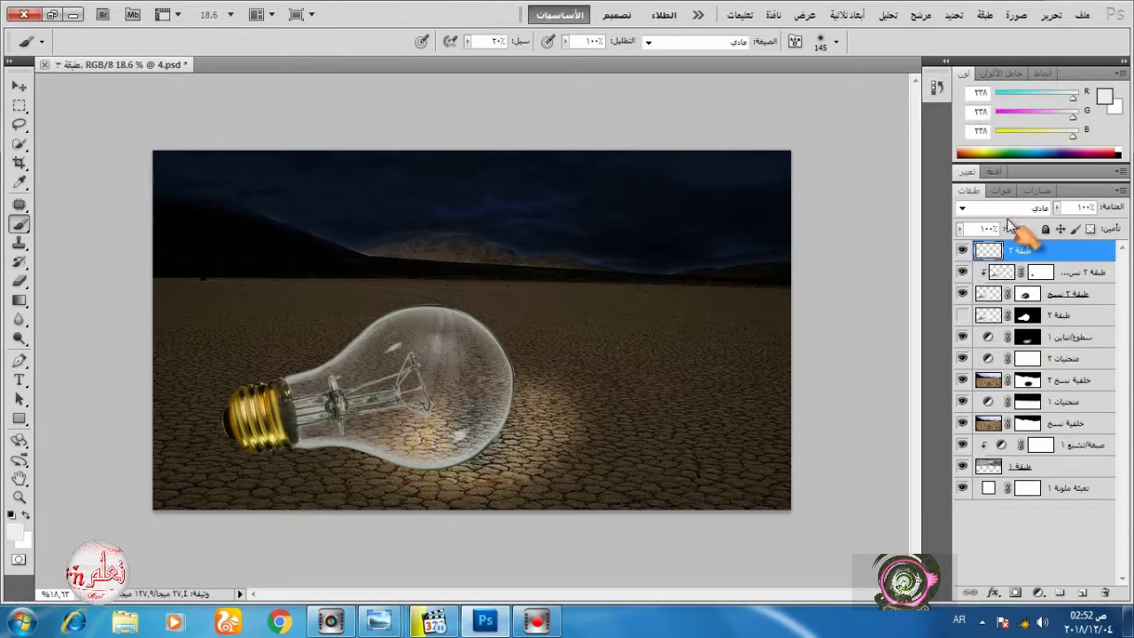
# Fill the new top layer with 50% gray and set its blend mode to Overlay (تغشية).
pyautogui.click(1051, 15)
pyautogui.click(1060, 325)
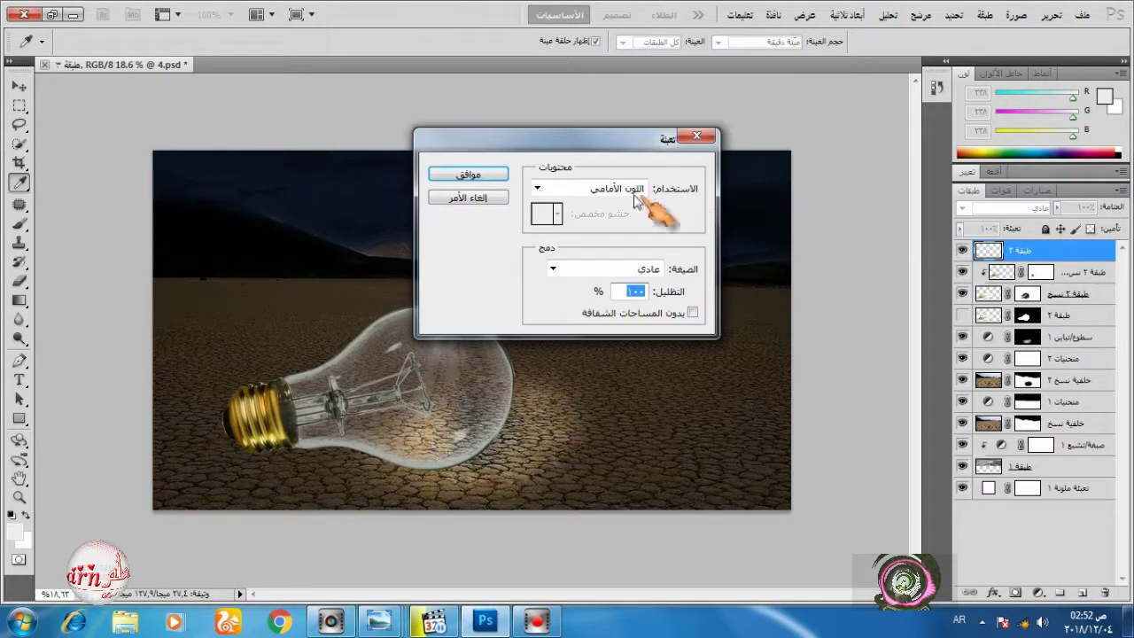
pyautogui.click(635, 189)
pyautogui.click(550, 280)
pyautogui.click(456, 175)
pyautogui.press('b')
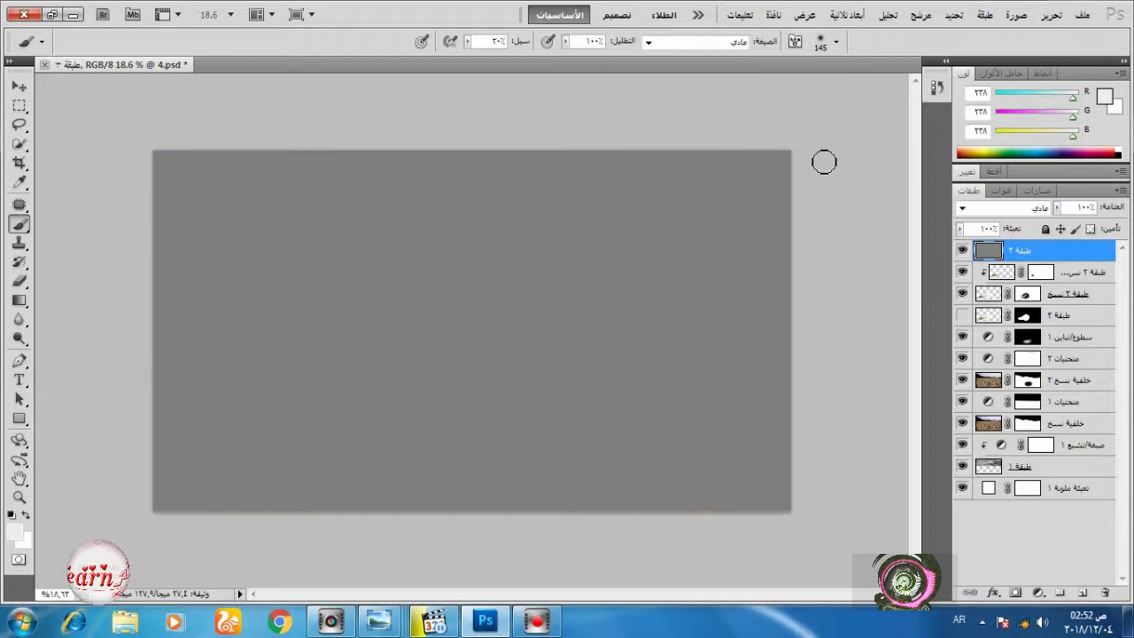
pyautogui.click(1010, 206)
pyautogui.click(1019, 213)
# Burn the gray layer along the bulb's lower glass edge with a soft 128 px brush at 50% exposure.
pyautogui.click(20, 338)
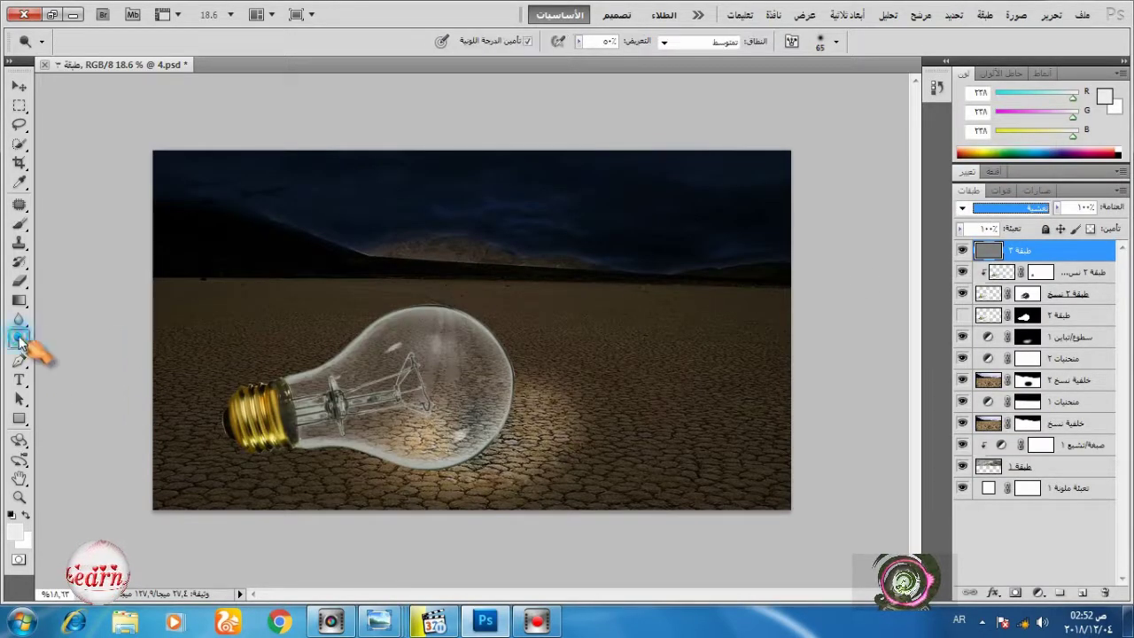
pyautogui.hotkey('ctrl', '+')
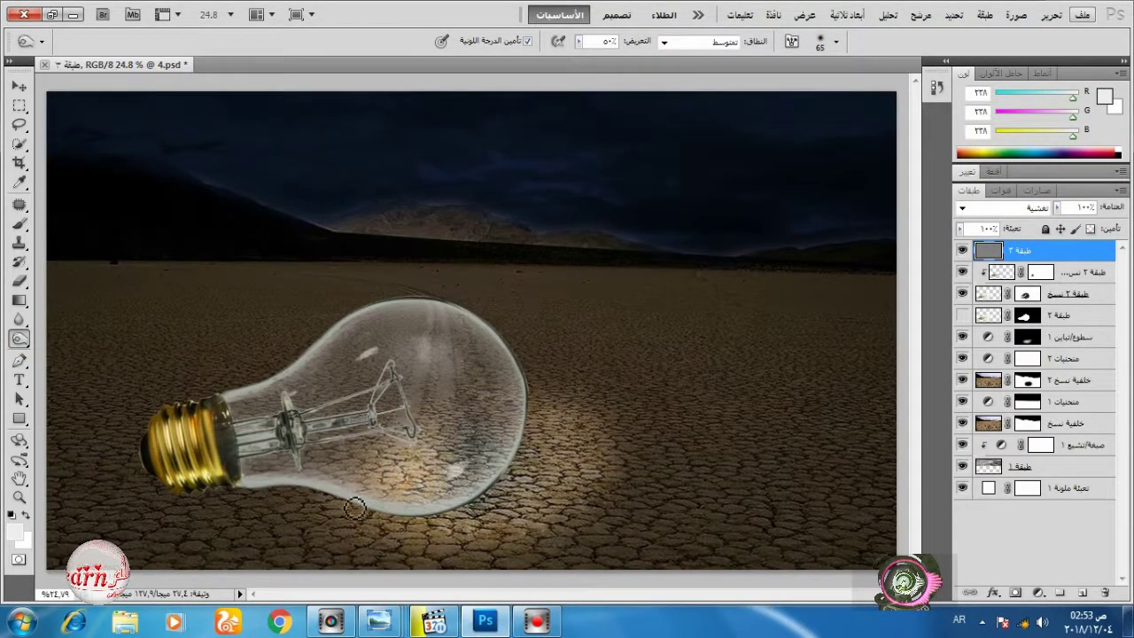
pyautogui.rightClick(319, 494)
pyautogui.moveTo(534, 427); pyautogui.dragTo(591, 431)
pyautogui.moveTo(264, 493)
pyautogui.mouseDown()
pyautogui.moveTo(409, 519)
pyautogui.moveTo(310, 491)
pyautogui.moveTo(411, 508)
pyautogui.moveTo(514, 484)
pyautogui.mouseUp()
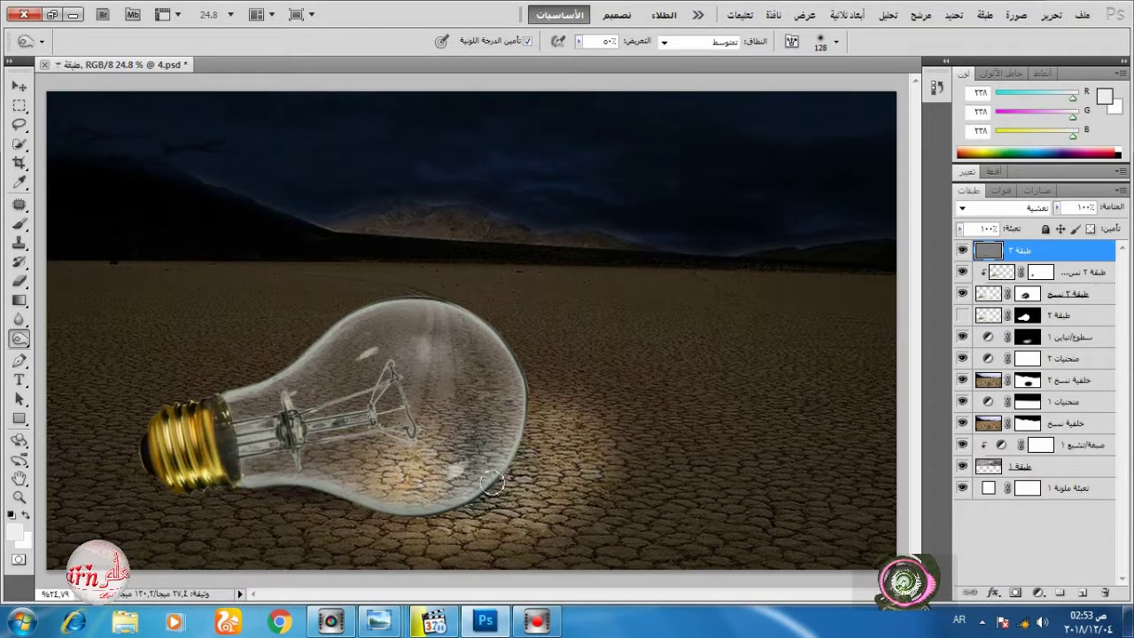
# Deepen the burned shading beneath the bulb with a soft 487 px Burn brush at 50% exposure, comparing with the gray layer hidden.
pyautogui.rightClick(479, 493)
pyautogui.click(708, 427)
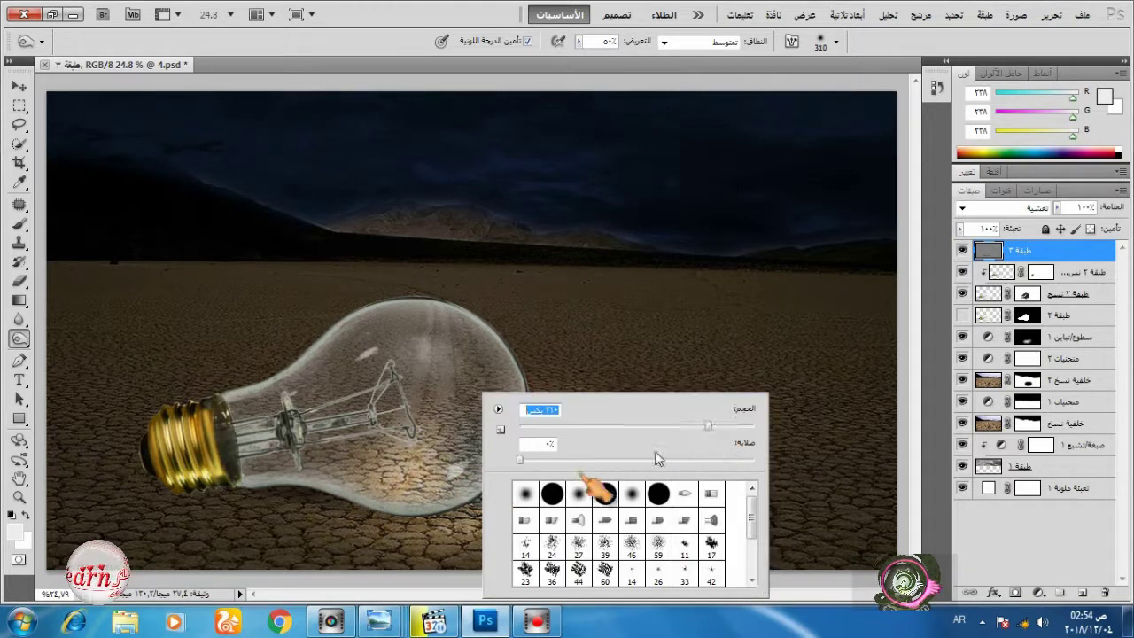
pyautogui.moveTo(709, 427); pyautogui.dragTo(734, 427)
pyautogui.click(728, 427)
pyautogui.moveTo(443, 496)
pyautogui.mouseDown()
pyautogui.moveTo(435, 502)
pyautogui.moveTo(448, 504)
pyautogui.moveTo(232, 465)
pyautogui.mouseUp()
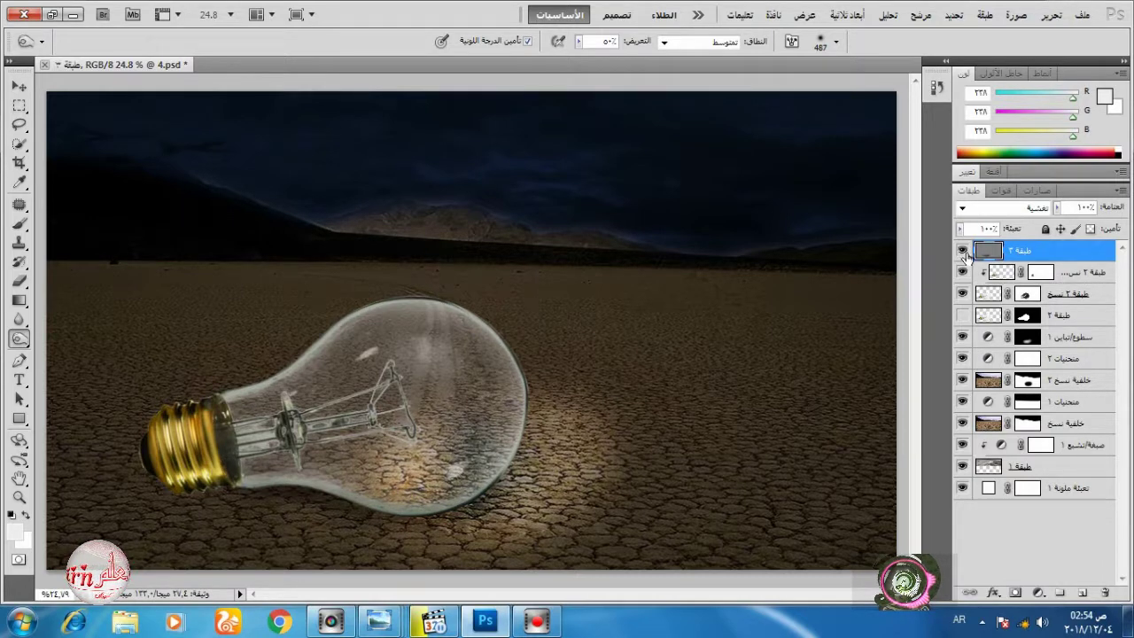
pyautogui.click(963, 251)
pyautogui.click(963, 251)
pyautogui.moveTo(528, 456)
pyautogui.mouseDown()
pyautogui.moveTo(498, 505)
pyautogui.moveTo(276, 496)
pyautogui.mouseUp()
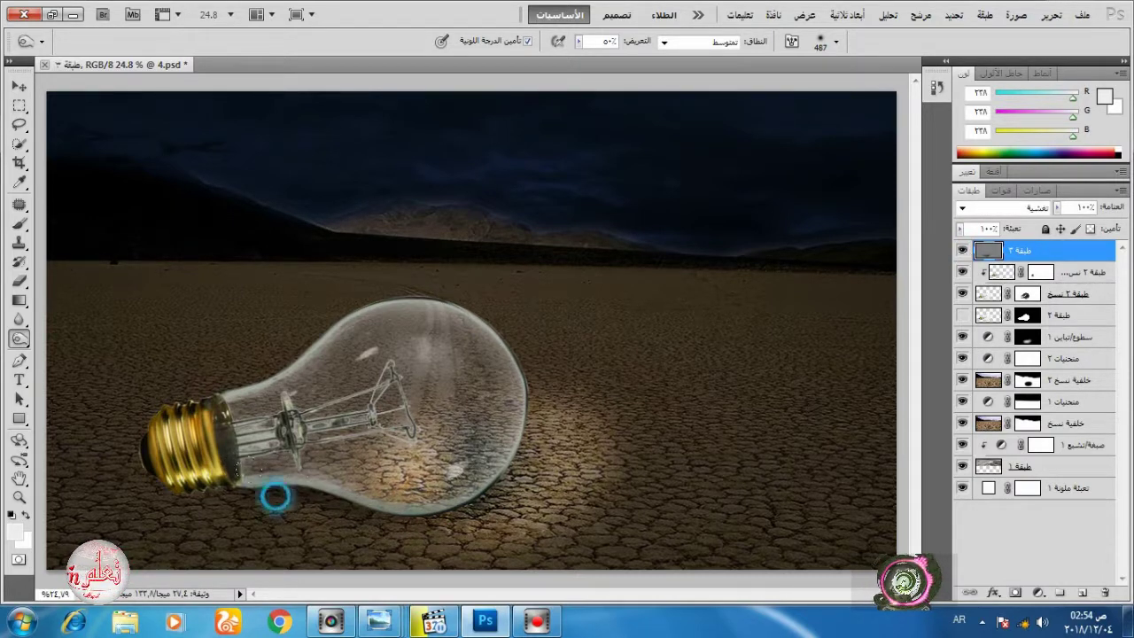
pyautogui.scroll(-2, 627, 314)
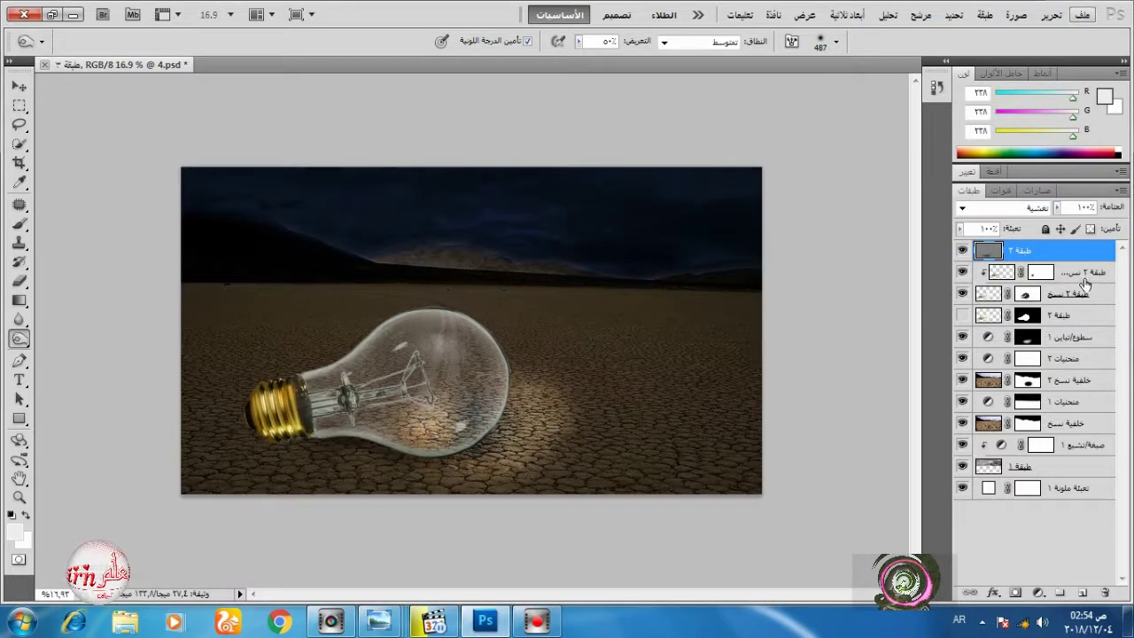
# Add a layer above the brightness/contrast adjustment and paint one black shadow spot under the glass with a soft 438 px brush at 100% flow.
pyautogui.click(1053, 338)
pyautogui.click(1083, 593)
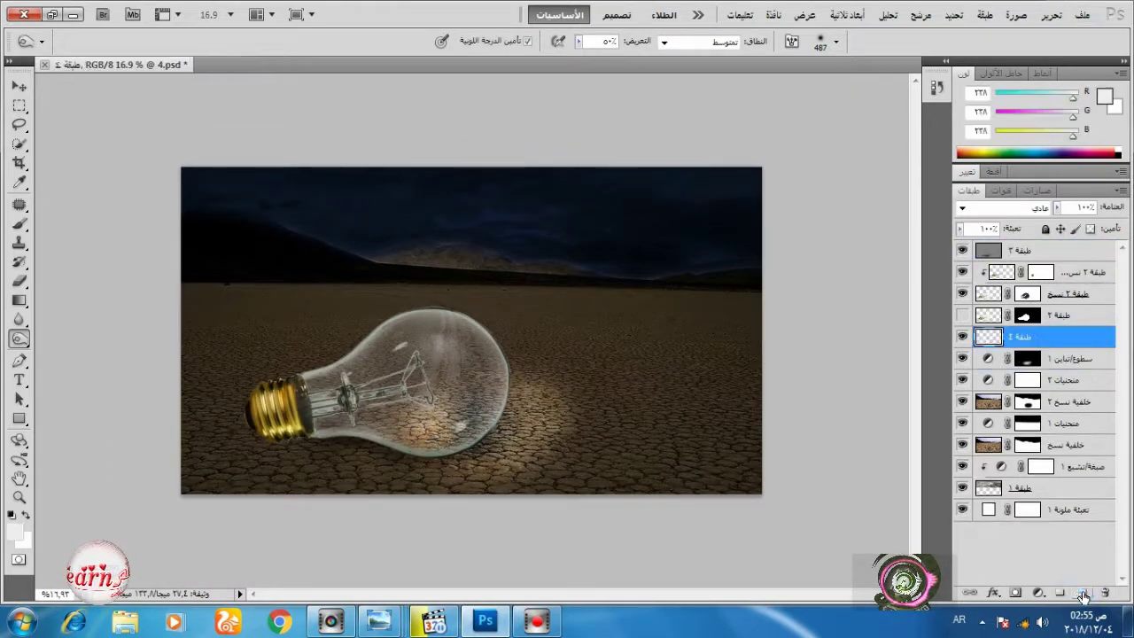
pyautogui.press('d')
pyautogui.click(20, 224)
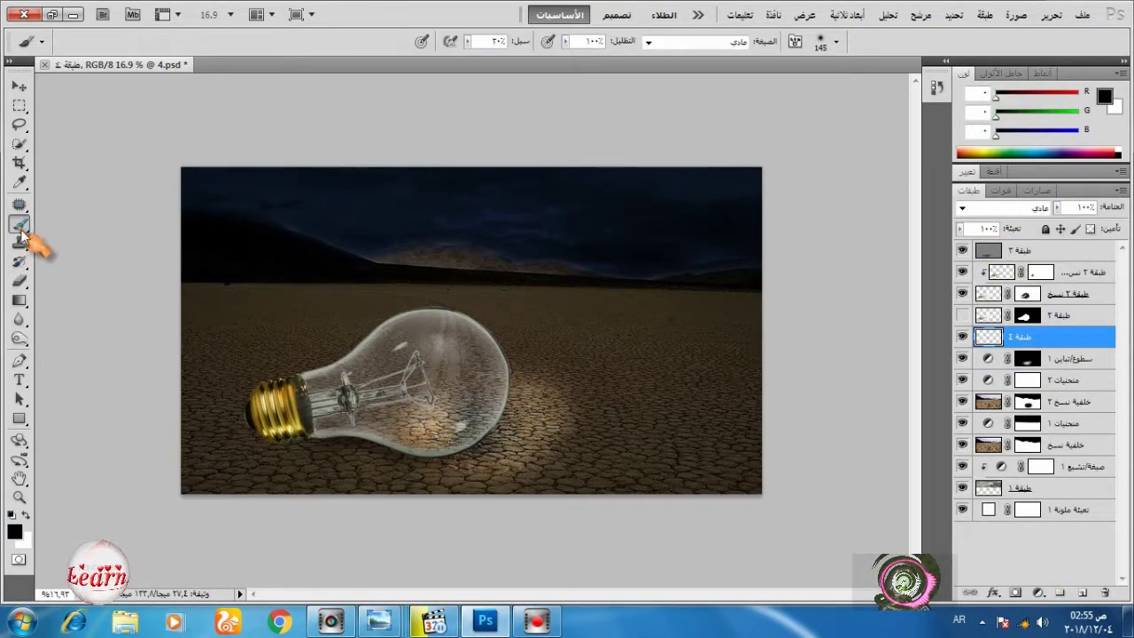
pyautogui.rightClick(461, 476)
pyautogui.moveTo(680, 432); pyautogui.dragTo(767, 433)
pyautogui.click(755, 430)
pyautogui.click(435, 456)
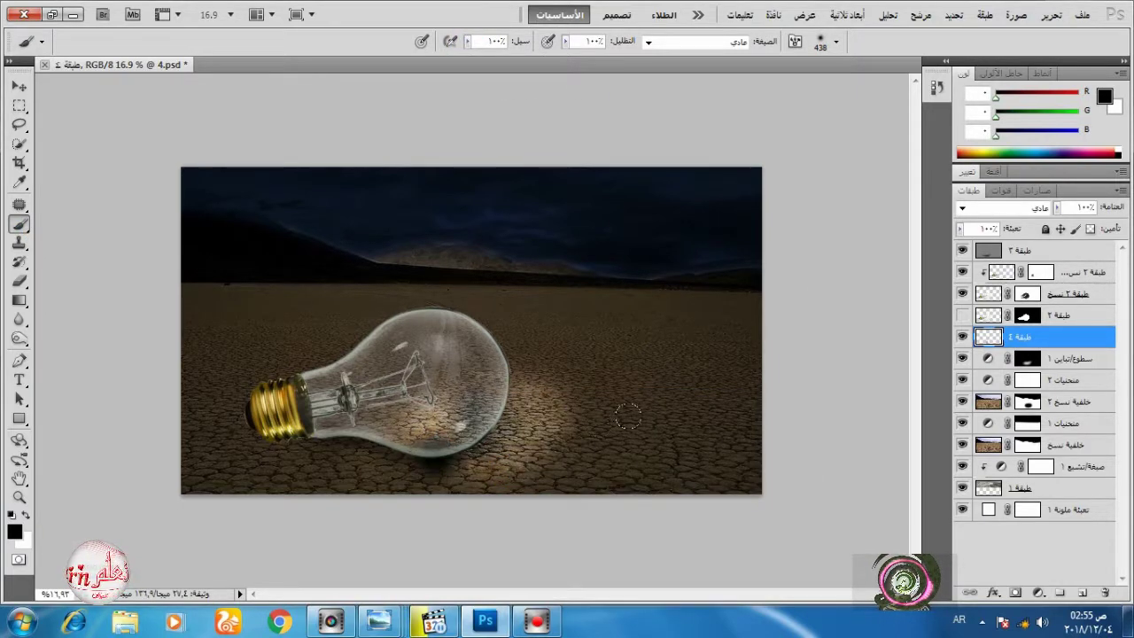
# Transform the shadow spot to about 391% width and 52% height and place it under the glass.
pyautogui.click(1051, 16)
pyautogui.click(823, 324)
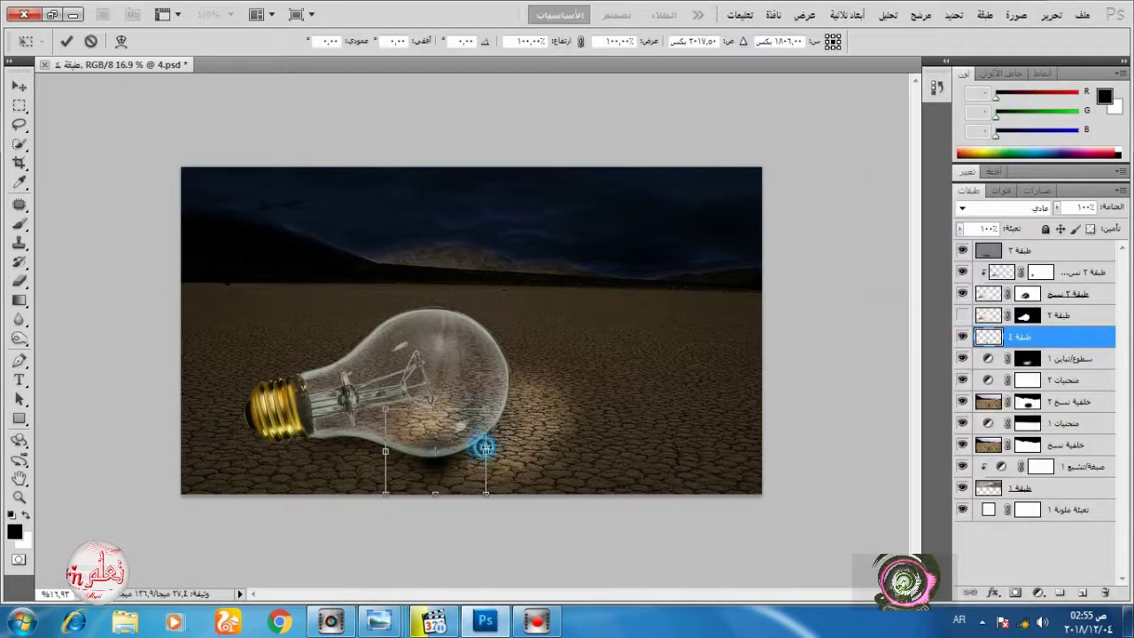
pyautogui.moveTo(483, 448); pyautogui.dragTo(742, 422)
pyautogui.moveTo(563, 494); pyautogui.dragTo(562, 459)
pyautogui.moveTo(607, 433); pyautogui.dragTo(489, 452)
pyautogui.moveTo(617, 452); pyautogui.dragTo(665, 450)
pyautogui.moveTo(464, 473)
pyautogui.mouseDown()
pyautogui.moveTo(483, 463)
pyautogui.moveTo(472, 468)
pyautogui.mouseUp()
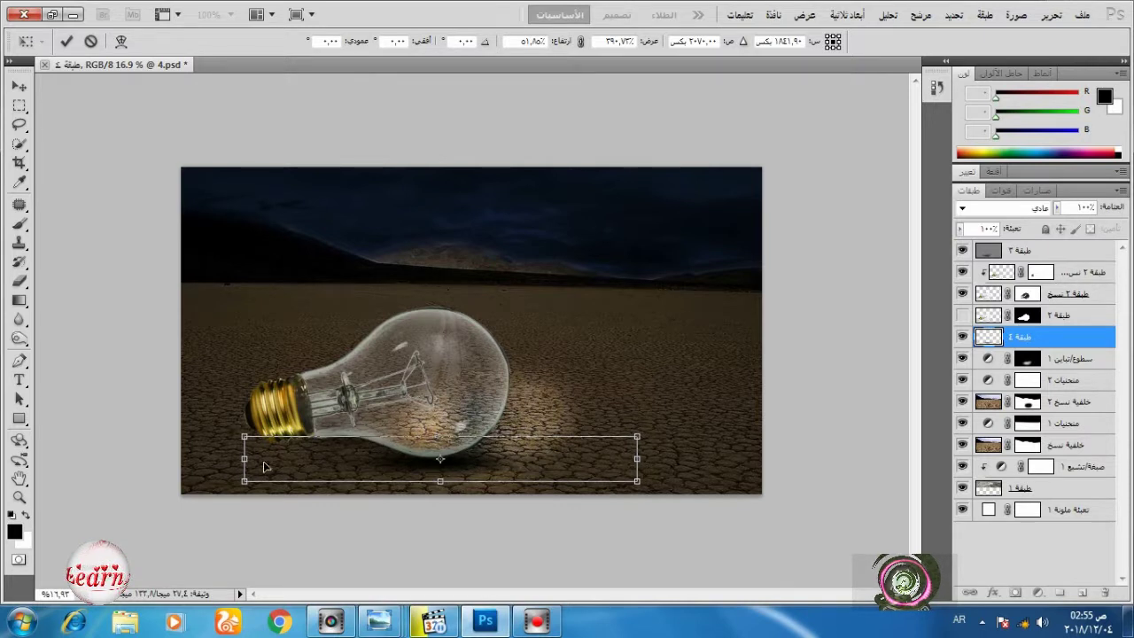
# Skew the shadow vertically by about 3.4° to follow the bulb, narrow it to about 365% width and commit the transform.
pyautogui.rightClick(263, 467)
pyautogui.click(239, 296)
pyautogui.moveTo(246, 460); pyautogui.dragTo(246, 439)
pyautogui.rightClick(502, 446)
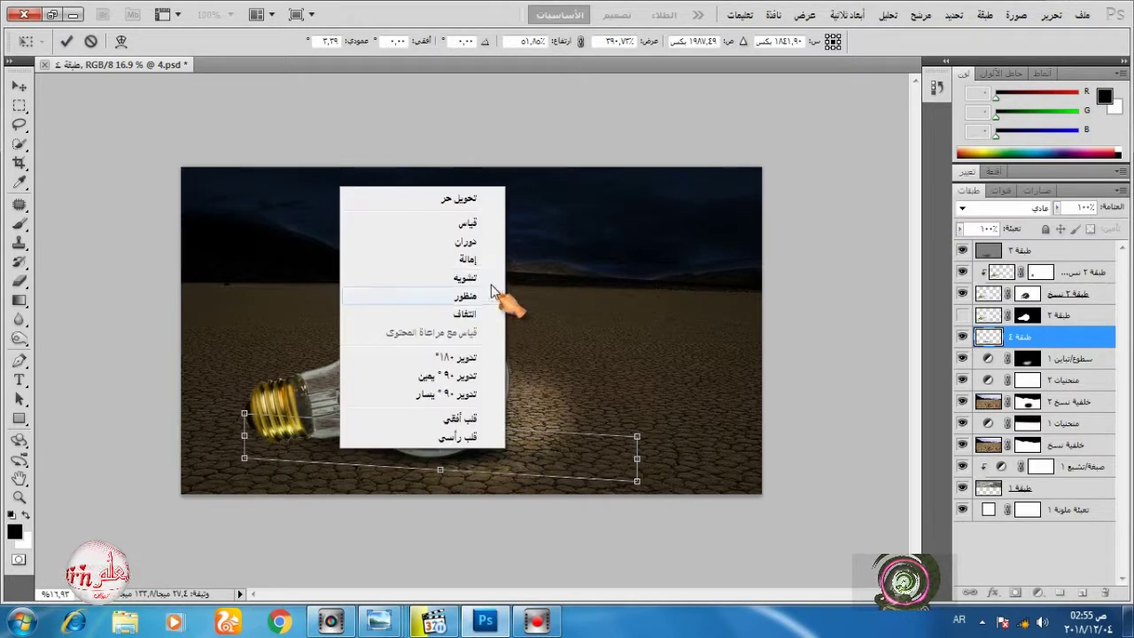
pyautogui.click(491, 292)
pyautogui.moveTo(637, 458); pyautogui.dragTo(611, 457)
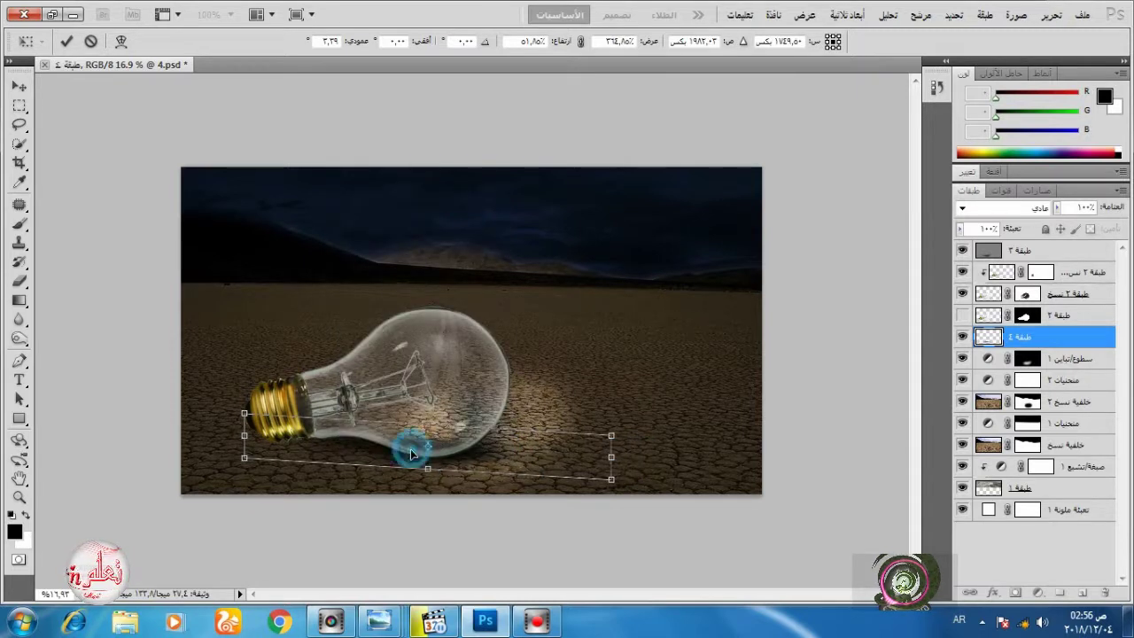
pyautogui.click(66, 41)
# Duplicate the shadow layer and place a shadow under the metal screw base as well as under the glass.
pyautogui.press('b')
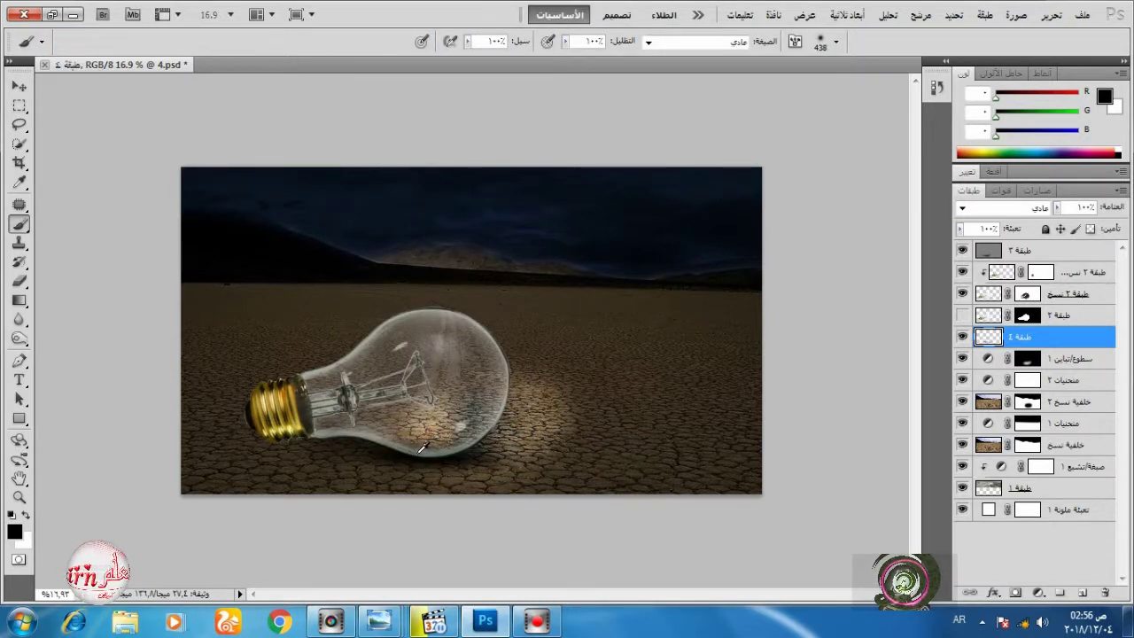
pyautogui.press('v')
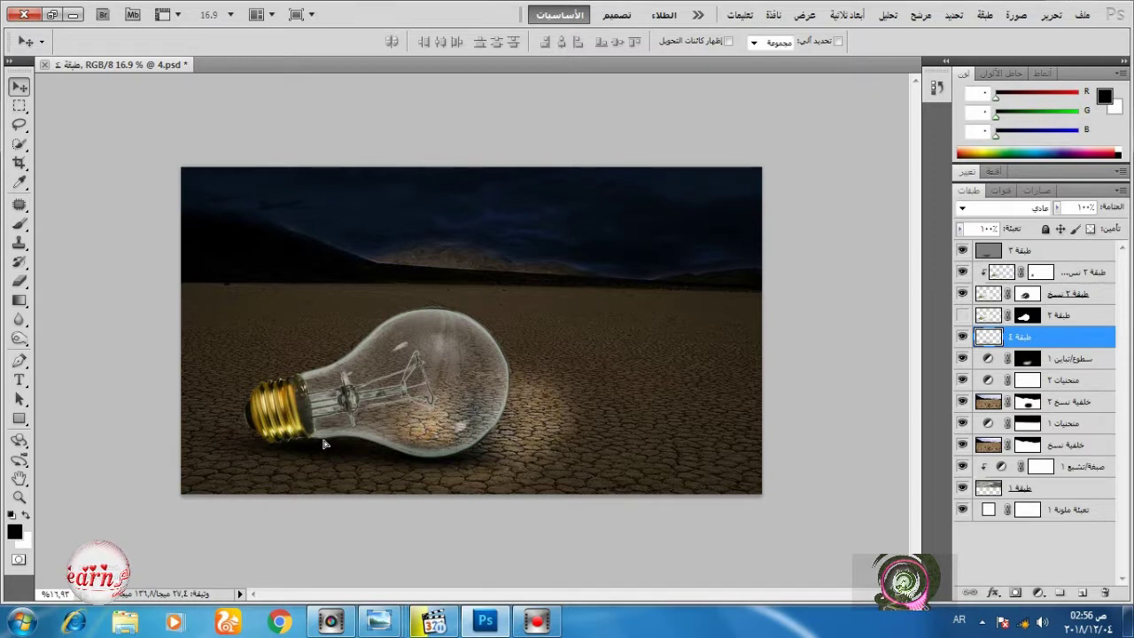
pyautogui.hotkey('ctrl', 'j')
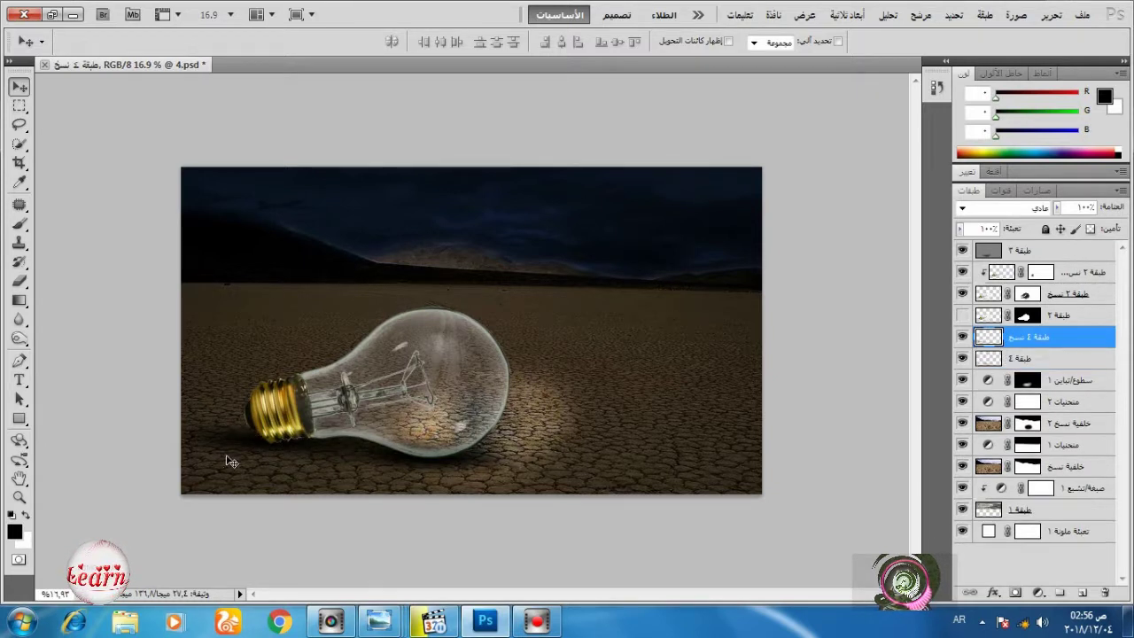
pyautogui.scroll(-1, 491, 421)
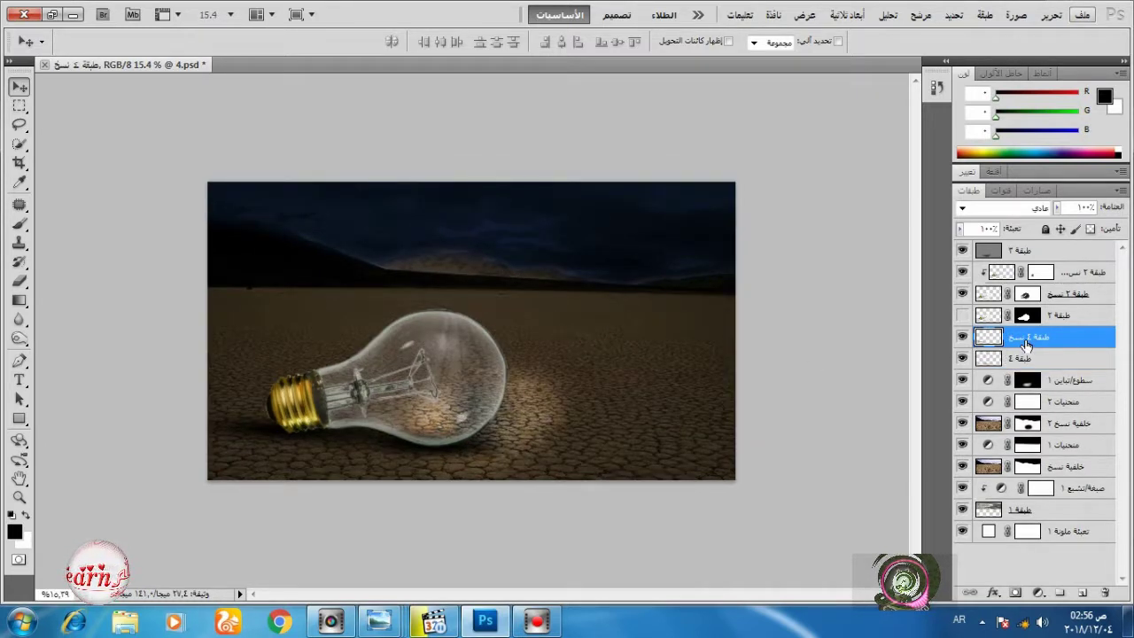
# Merge the duplicated shadow down into the original shadow layer and shift it slightly upward under the bulb.
pyautogui.rightClick(1026, 343)
pyautogui.click(1058, 556)
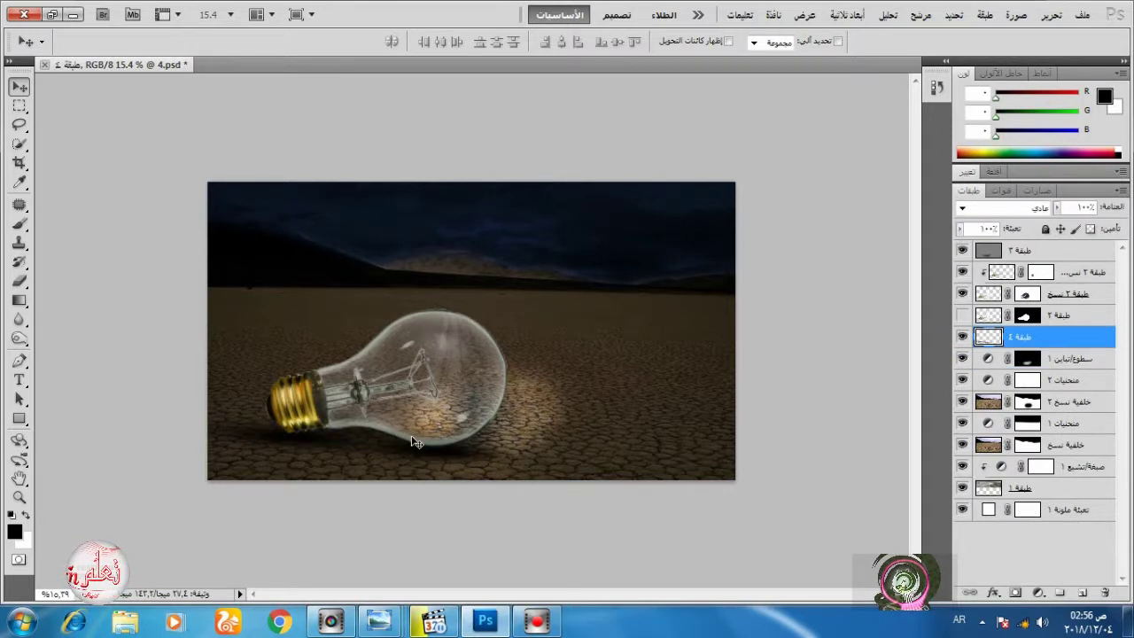
pyautogui.moveTo(415, 441); pyautogui.dragTo(417, 436)
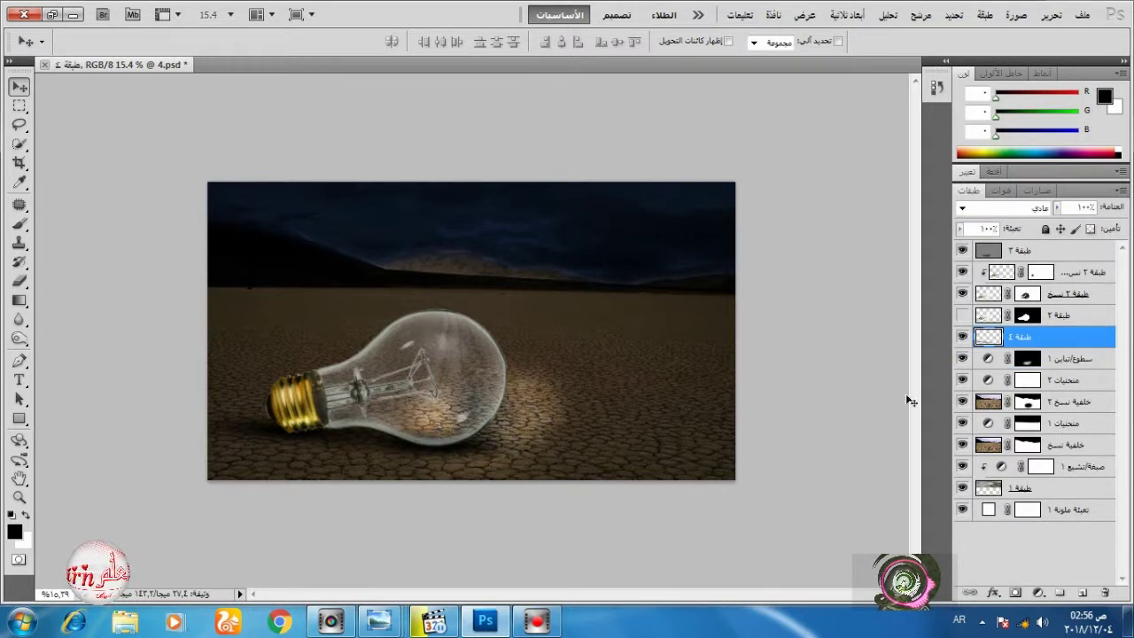
pyautogui.click(963, 338)
pyautogui.click(963, 339)
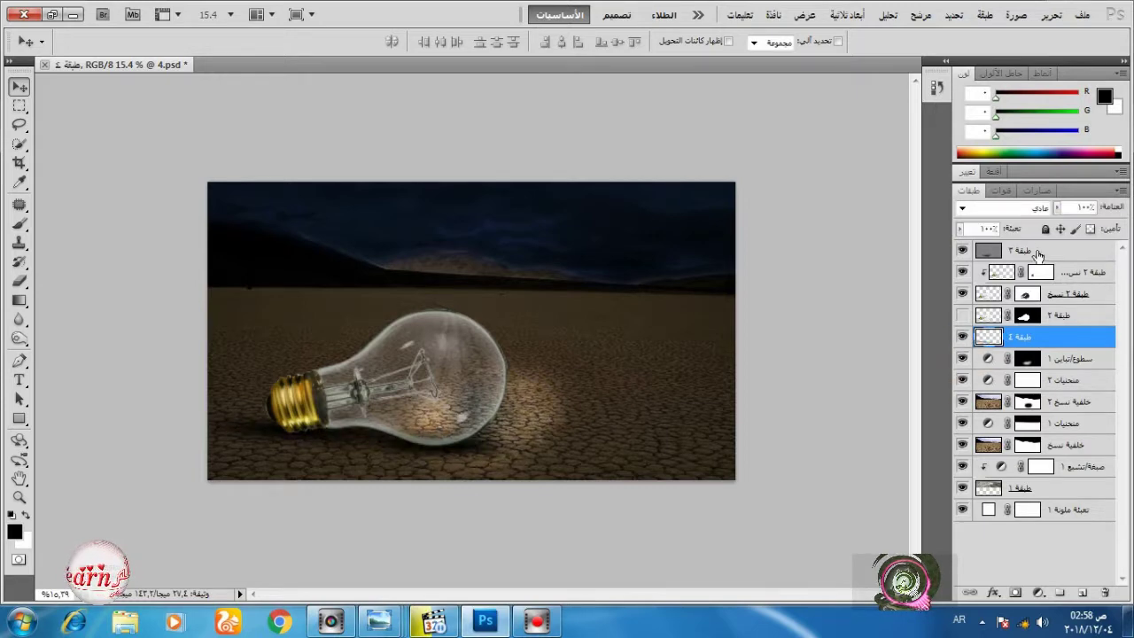
# Make the top gray layer active and open the moon photo from Windows Photo Viewer in Photoshop.
pyautogui.click(1038, 255)
pyautogui.click(379, 621)
pyautogui.rightClick(573, 389)
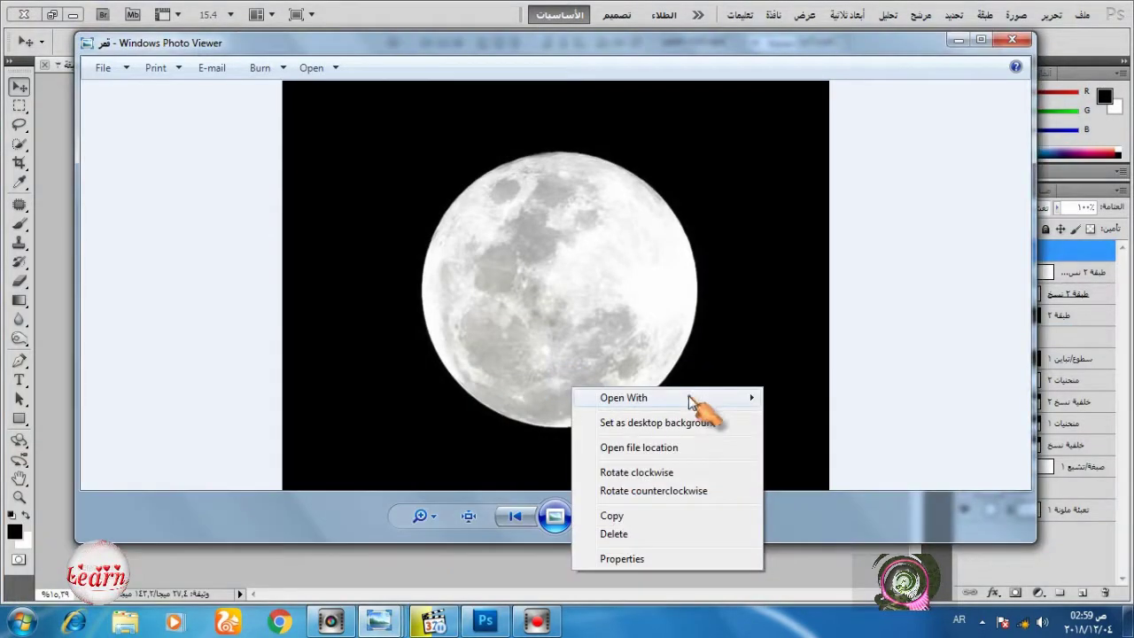
pyautogui.moveTo(690, 401)
pyautogui.click(801, 431)
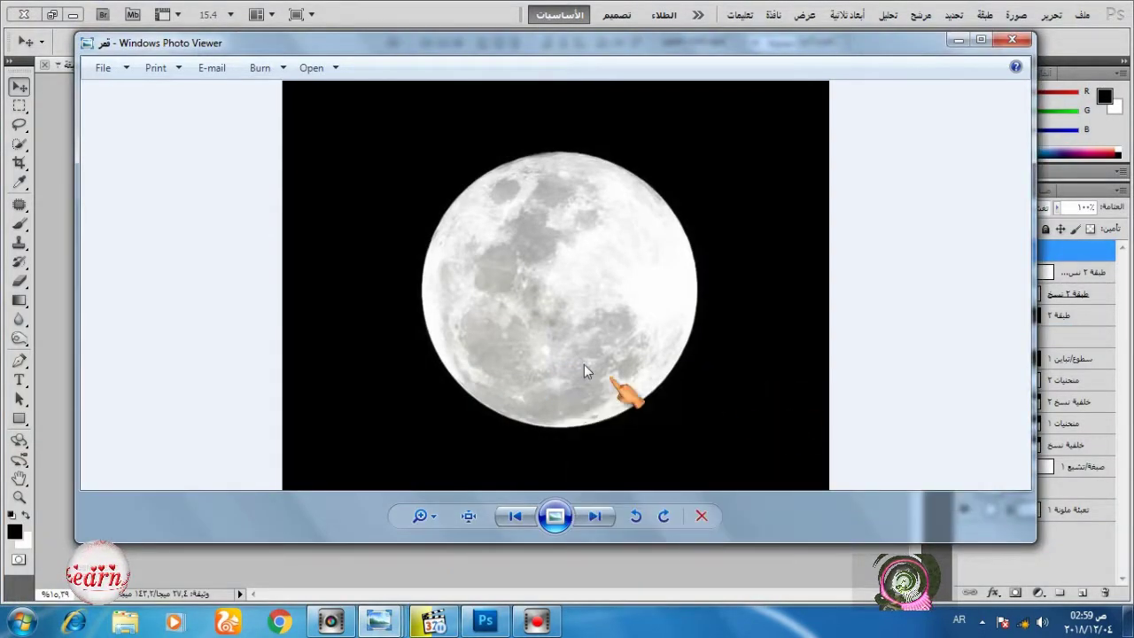
# Select the moon with the Quick Selection tool and move it into the bulb document as a new top layer.
pyautogui.click(19, 143)
pyautogui.click(488, 307)
pyautogui.click(19, 86)
pyautogui.click(475, 305)
pyautogui.moveTo(444, 293); pyautogui.dragTo(508, 437)
# Scale the moon proportionally to 314.03%, fit it inside the bulb's round glass and commit the transform.
pyautogui.click(1051, 15)
pyautogui.click(975, 322)
pyautogui.click(580, 40)
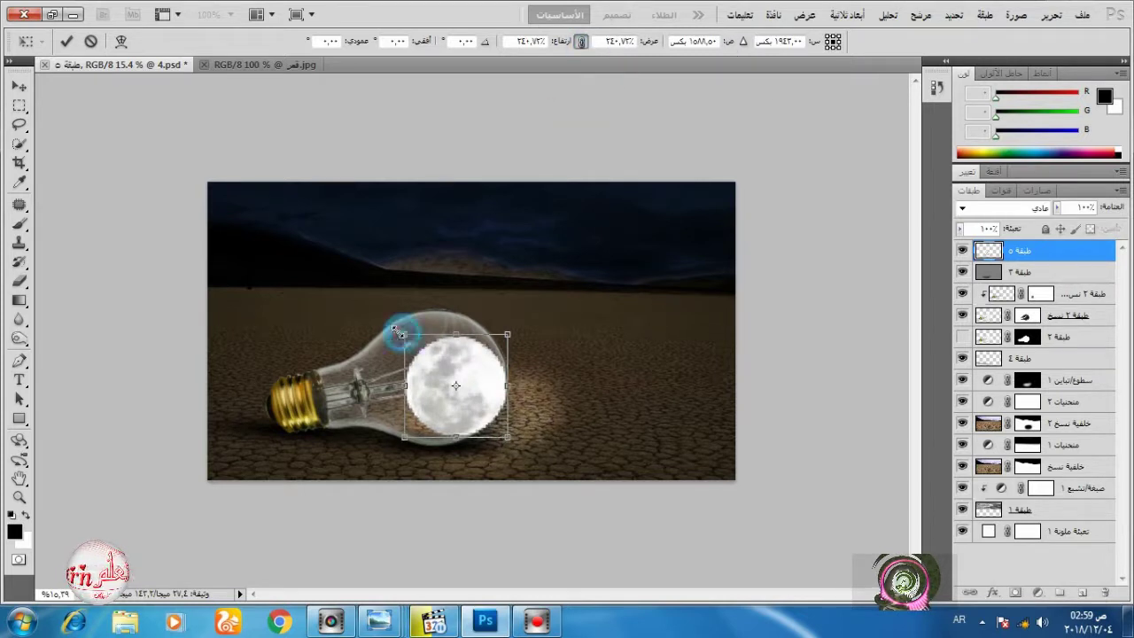
pyautogui.moveTo(404, 335); pyautogui.dragTo(379, 319)
pyautogui.moveTo(427, 349); pyautogui.dragTo(368, 309)
pyautogui.press('Down')
pyautogui.press('Down')
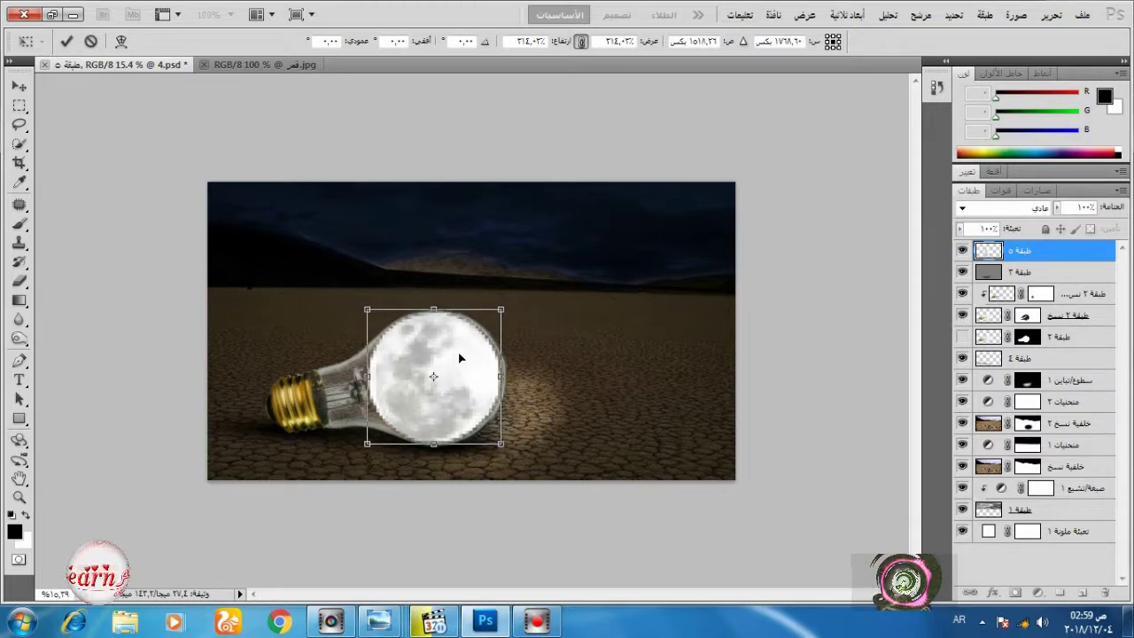
pyautogui.press('Right')
pyautogui.press('Right')
pyautogui.press('Down')
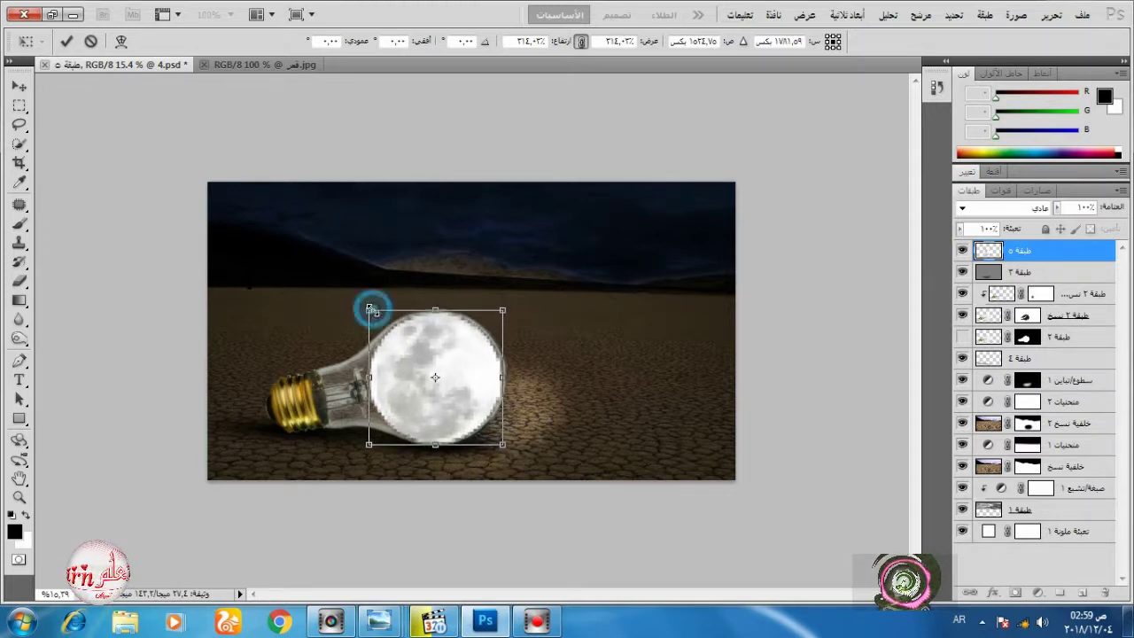
pyautogui.click(66, 41)
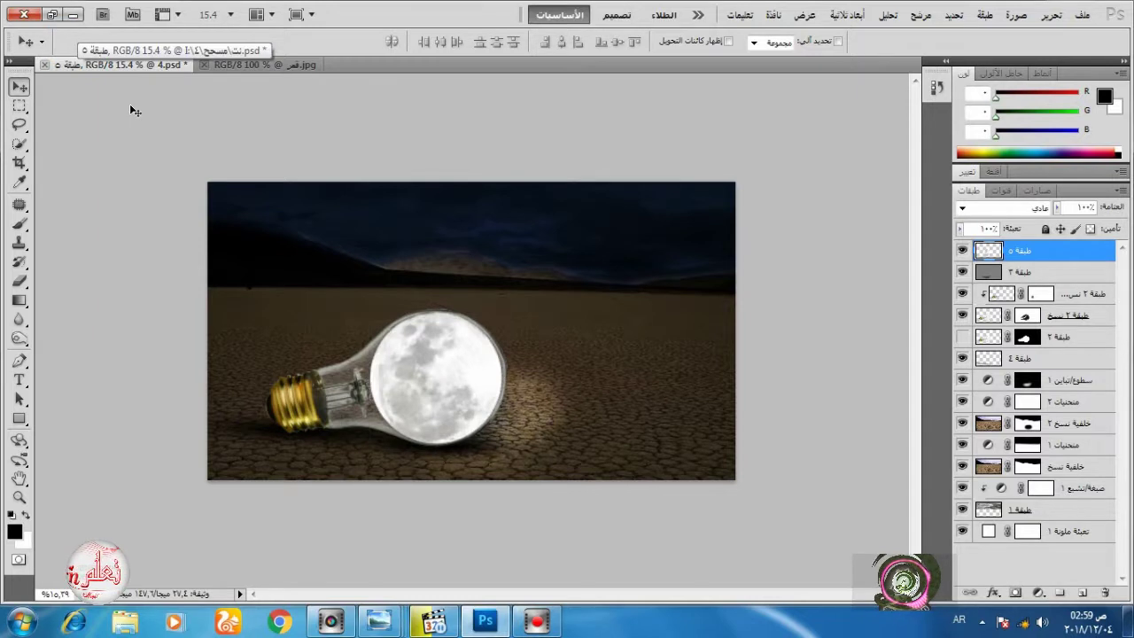
# Duplicate the moon layer, hide the copy and add a layer mask to the original moon layer.
pyautogui.moveTo(1019, 251); pyautogui.dragTo(1083, 591)
pyautogui.click(963, 253)
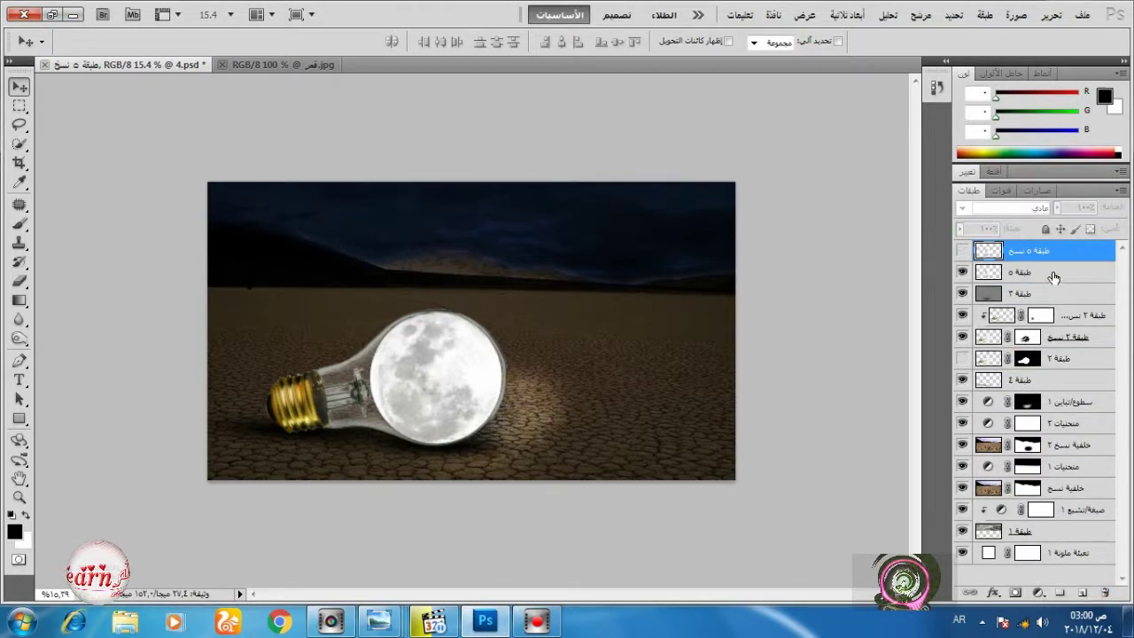
pyautogui.click(1054, 275)
pyautogui.click(1016, 591)
# Paint black around the moon's edges on its mask with a soft 574 px brush at 27% flow to blend it into the glass.
pyautogui.click(19, 223)
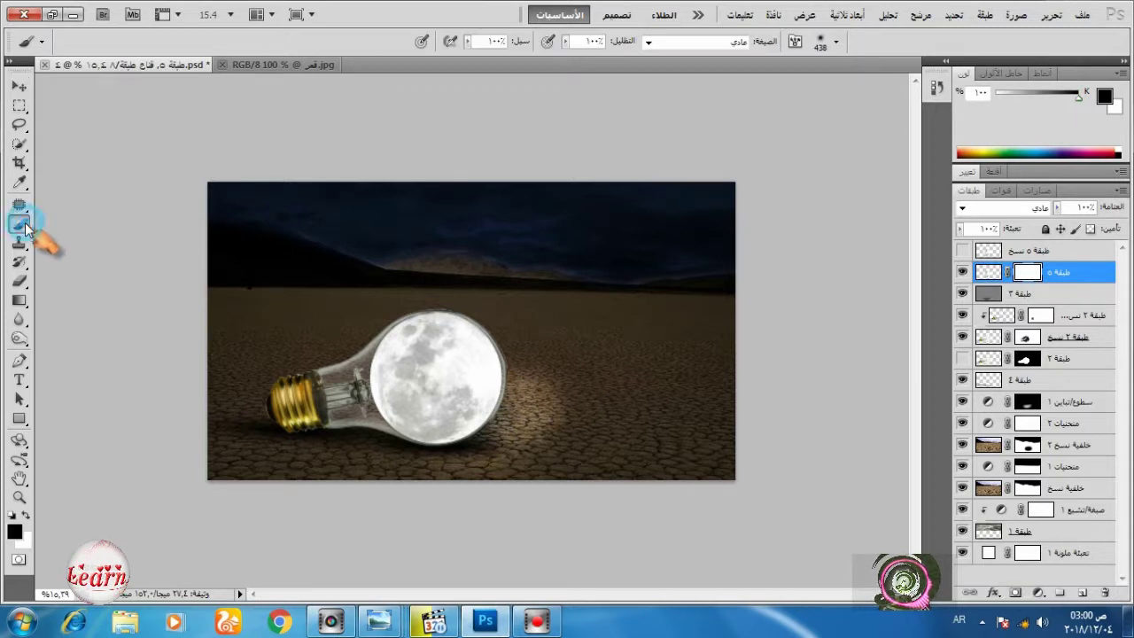
pyautogui.rightClick(469, 278)
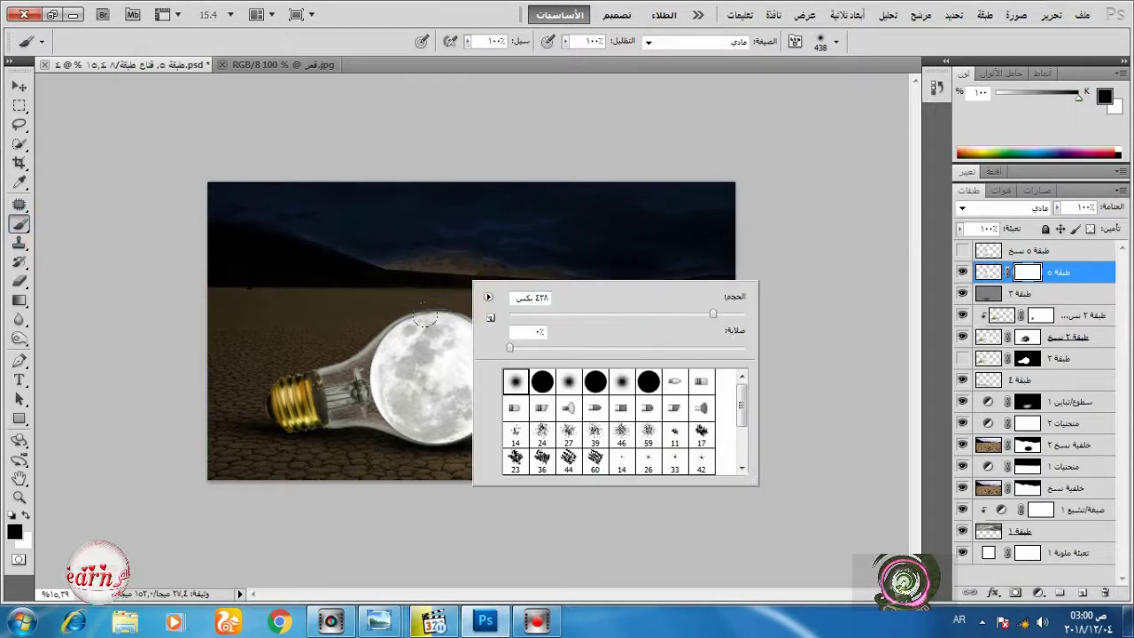
pyautogui.moveTo(713, 314); pyautogui.dragTo(721, 314)
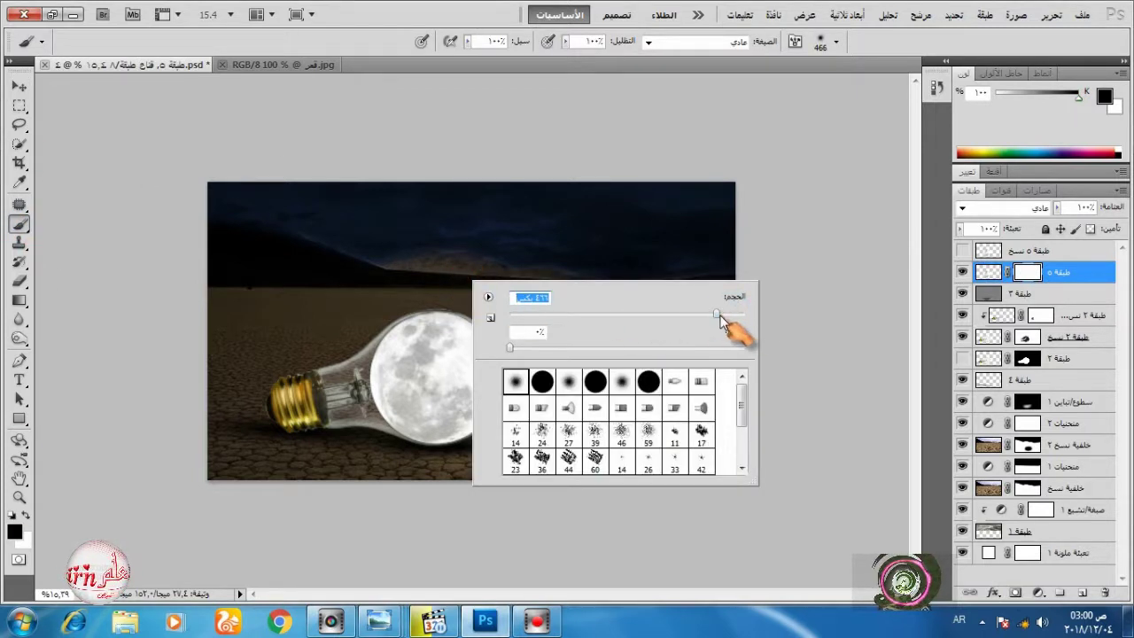
pyautogui.click(468, 42)
pyautogui.moveTo(468, 58); pyautogui.dragTo(406, 60)
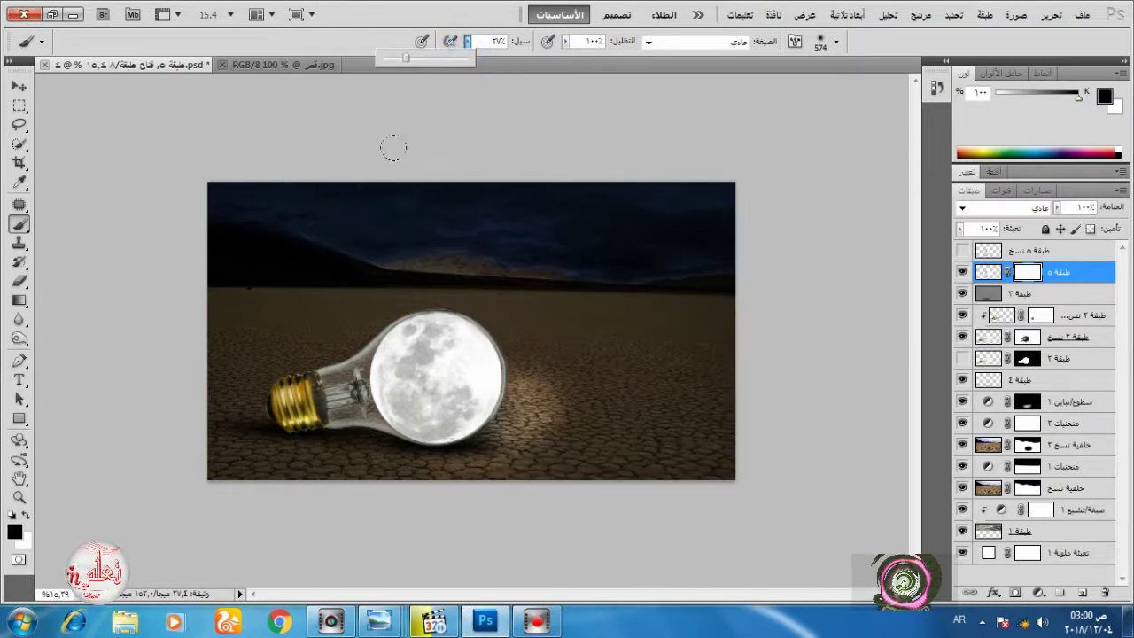
pyautogui.moveTo(389, 287)
pyautogui.mouseDown()
pyautogui.moveTo(514, 325)
pyautogui.moveTo(405, 286)
pyautogui.moveTo(496, 340)
pyautogui.moveTo(406, 448)
pyautogui.moveTo(413, 462)
pyautogui.moveTo(505, 415)
pyautogui.moveTo(434, 292)
pyautogui.moveTo(372, 341)
pyautogui.moveTo(354, 389)
pyautogui.moveTo(363, 421)
pyautogui.moveTo(404, 460)
pyautogui.mouseUp()
pyautogui.moveTo(346, 388)
pyautogui.mouseDown()
pyautogui.moveTo(358, 304)
pyautogui.moveTo(442, 290)
pyautogui.moveTo(498, 355)
pyautogui.mouseUp()
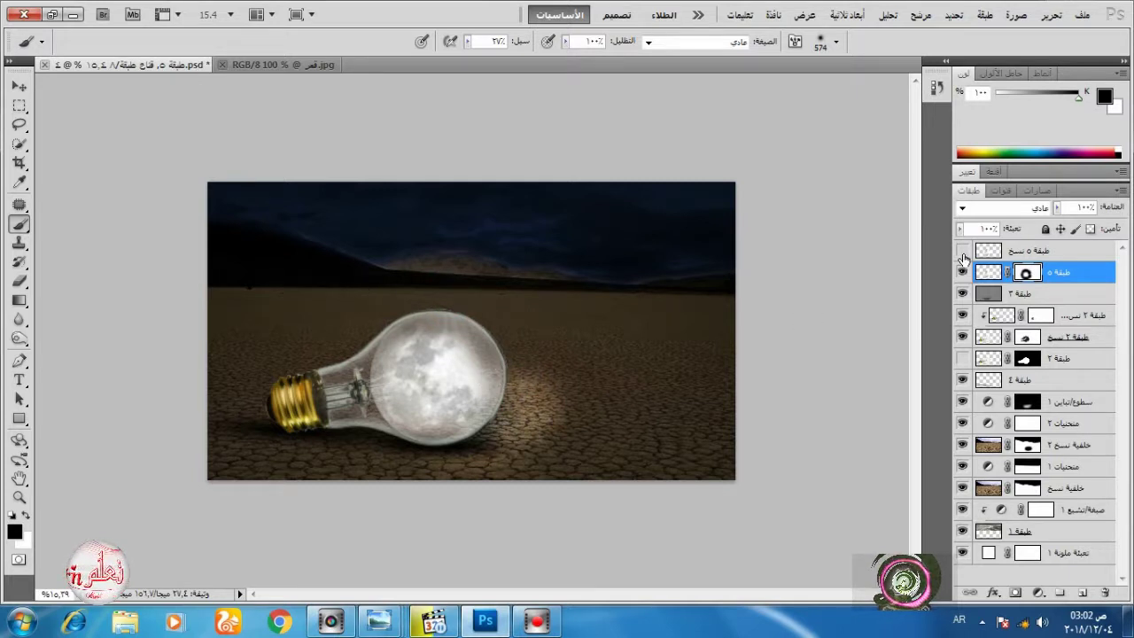
# Show the moon copy, set its blend mode to Screen and lower its opacity to 54%.
pyautogui.click(963, 252)
pyautogui.click(1005, 254)
pyautogui.click(1038, 209)
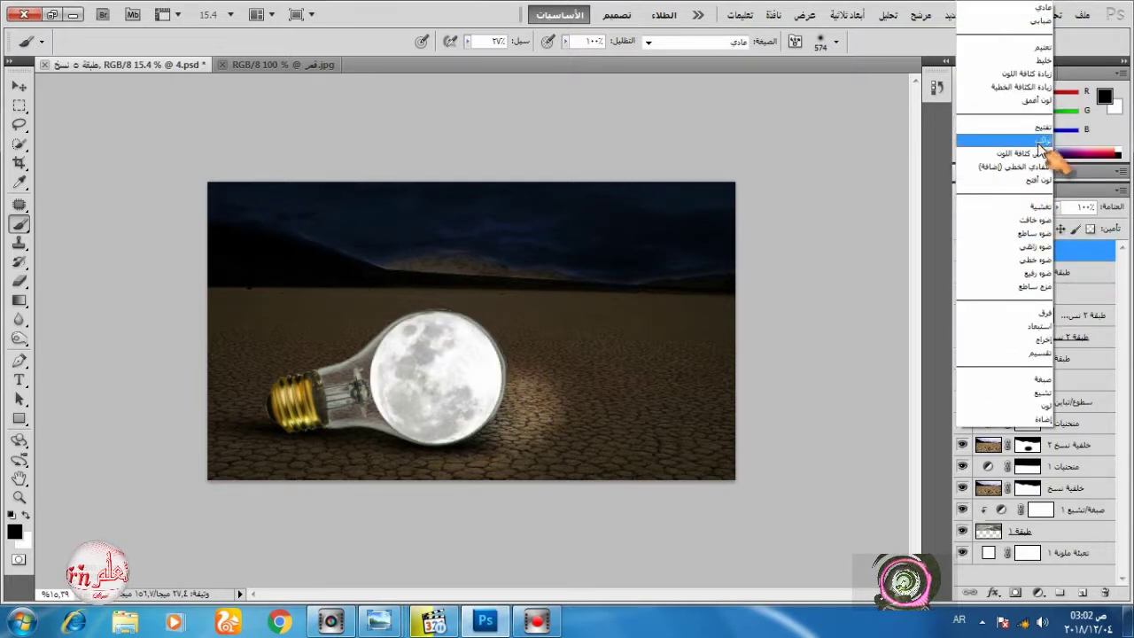
pyautogui.click(1045, 142)
pyautogui.click(1057, 207)
pyautogui.moveTo(1057, 226); pyautogui.dragTo(1022, 240)
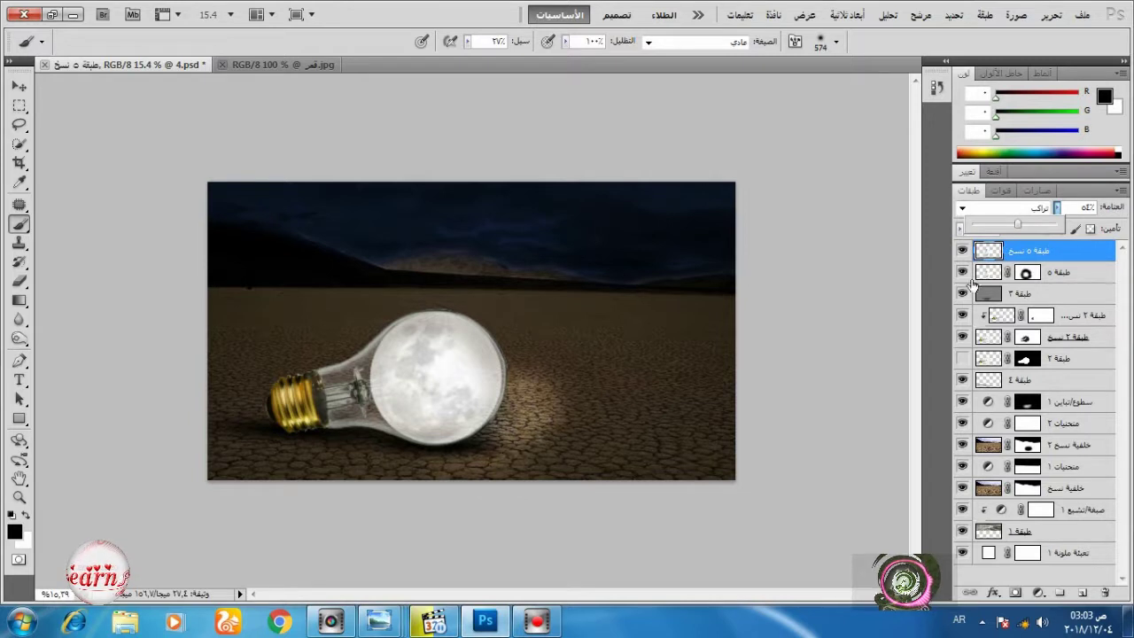
# Hide the moon copy and touch up the original moon's mask with white inside the disc and black along its upper-left edge.
pyautogui.click(993, 272)
pyautogui.click(963, 251)
pyautogui.click(1027, 273)
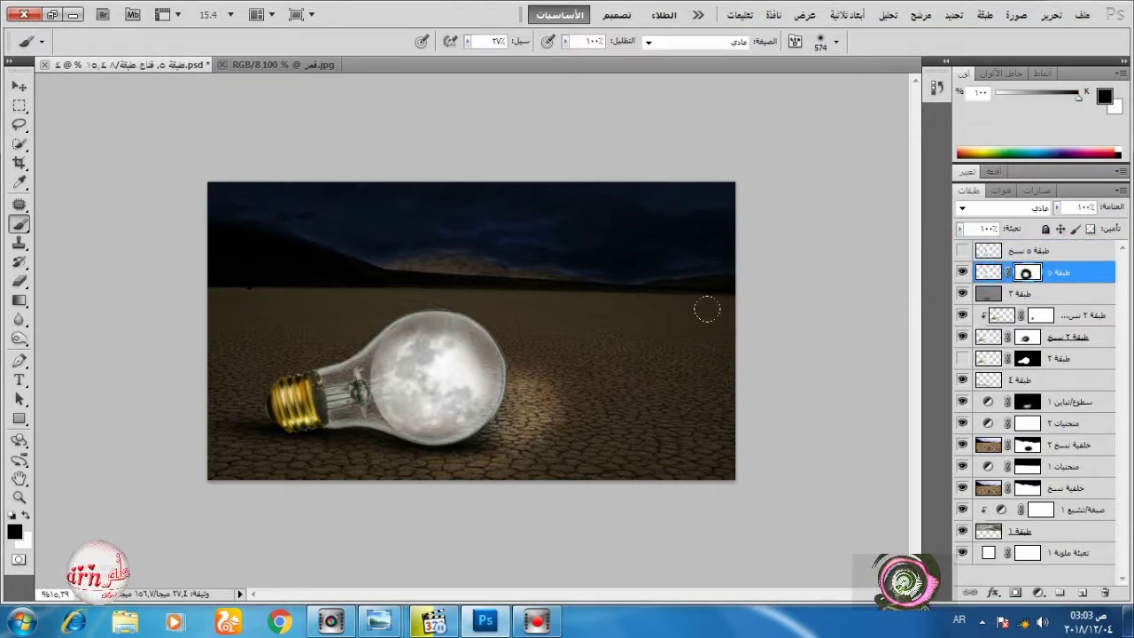
pyautogui.click(25, 515)
pyautogui.click(478, 359)
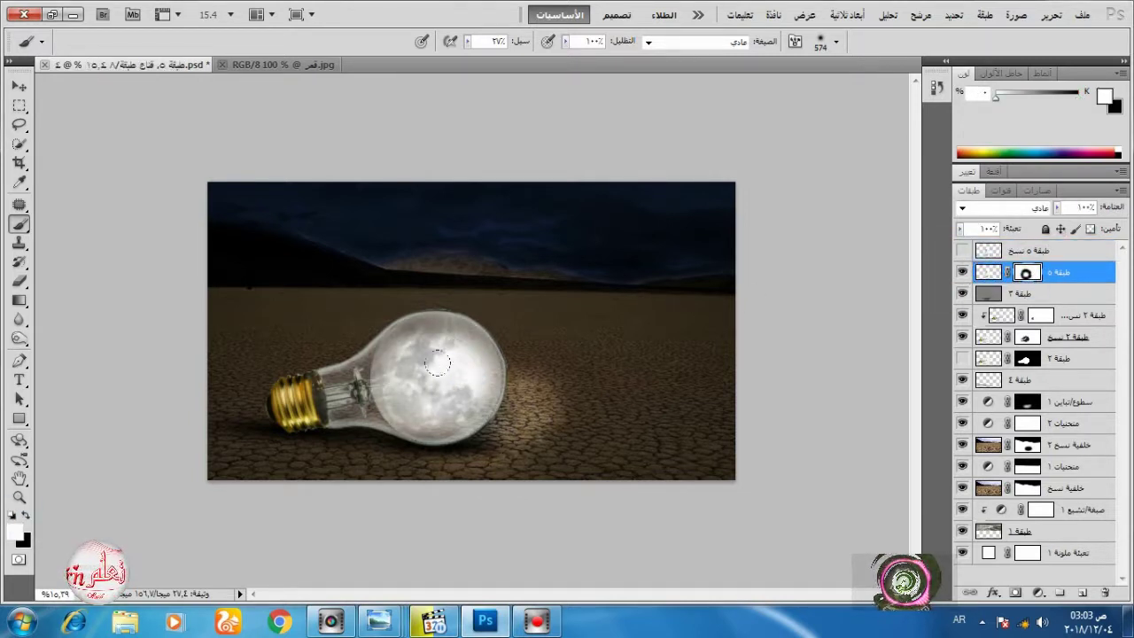
pyautogui.click(24, 514)
pyautogui.moveTo(387, 321); pyautogui.dragTo(414, 317)
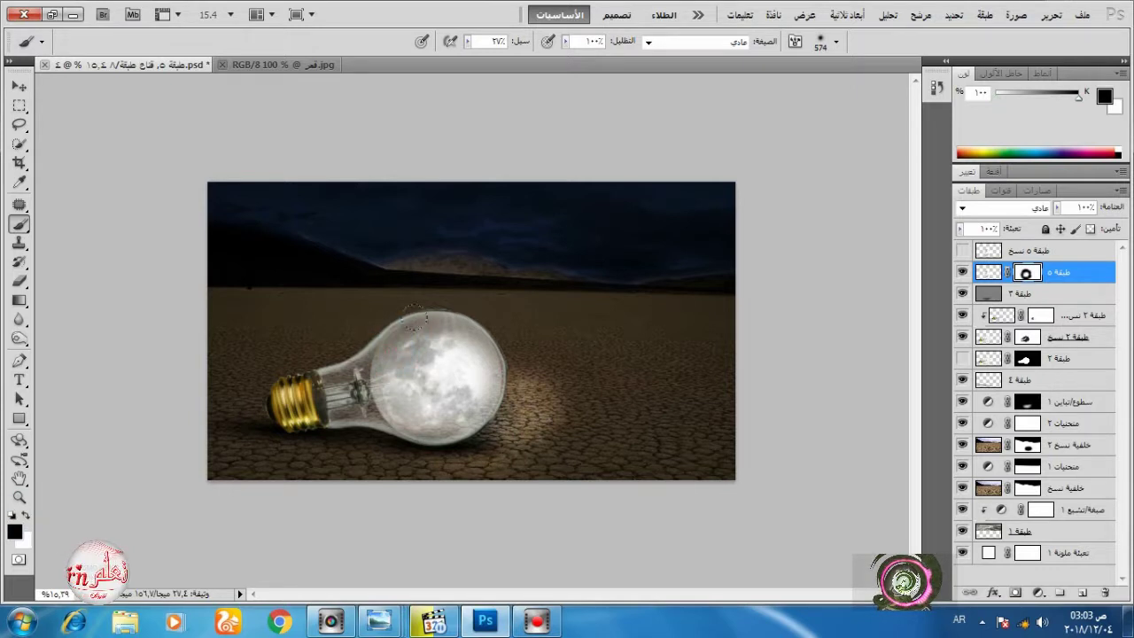
# Show the moon copy again and set its opacity to 57%.
pyautogui.click(962, 251)
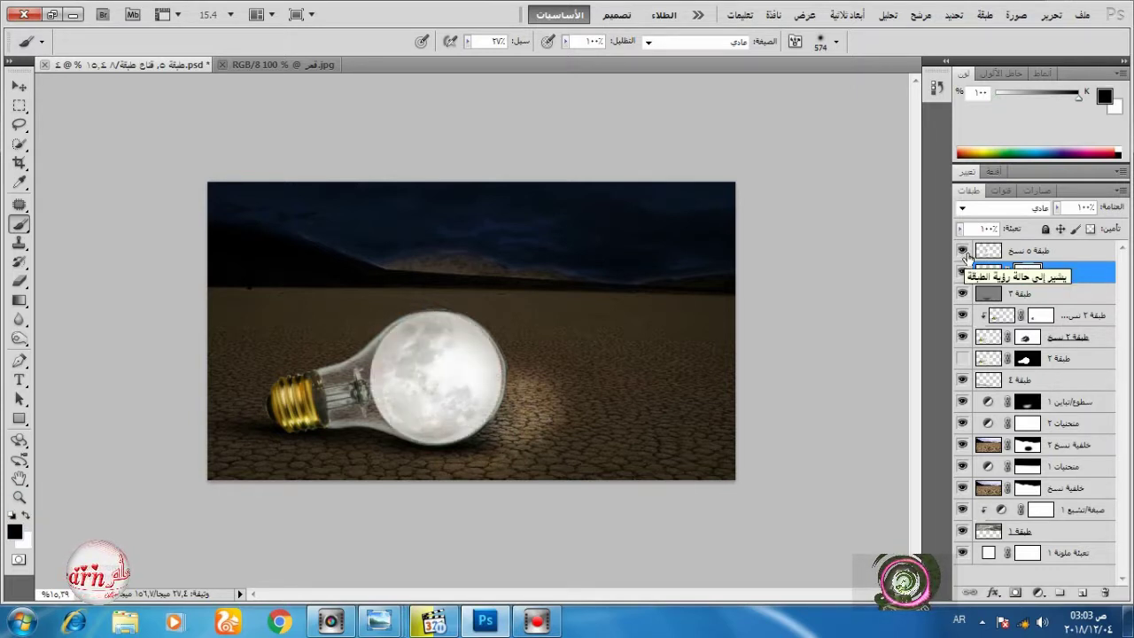
pyautogui.click(1057, 253)
pyautogui.click(1057, 208)
pyautogui.moveTo(1056, 223); pyautogui.dragTo(1061, 226)
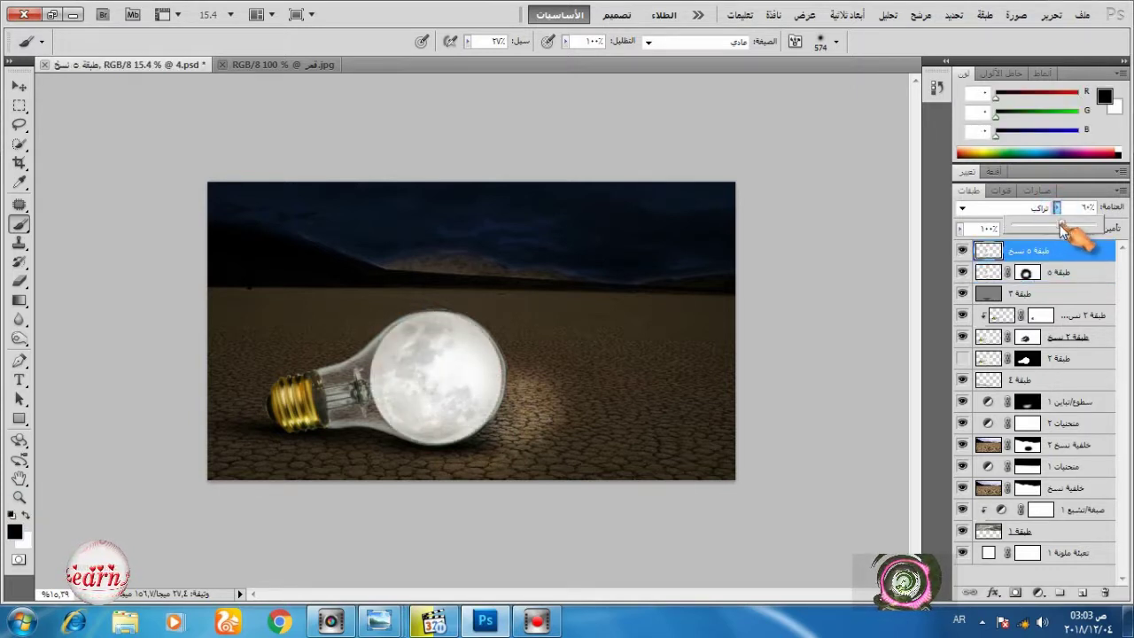
# Dab black on the original moon layer's mask over the side of the moon nearest the screw base.
pyautogui.click(1028, 272)
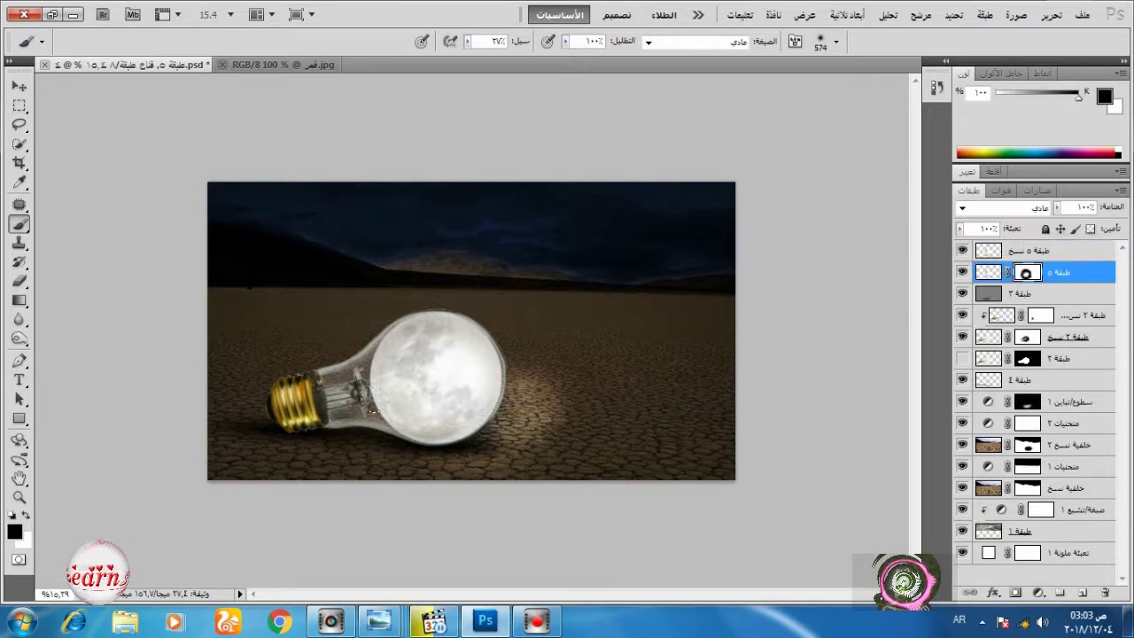
pyautogui.click(403, 398)
pyautogui.click(405, 356)
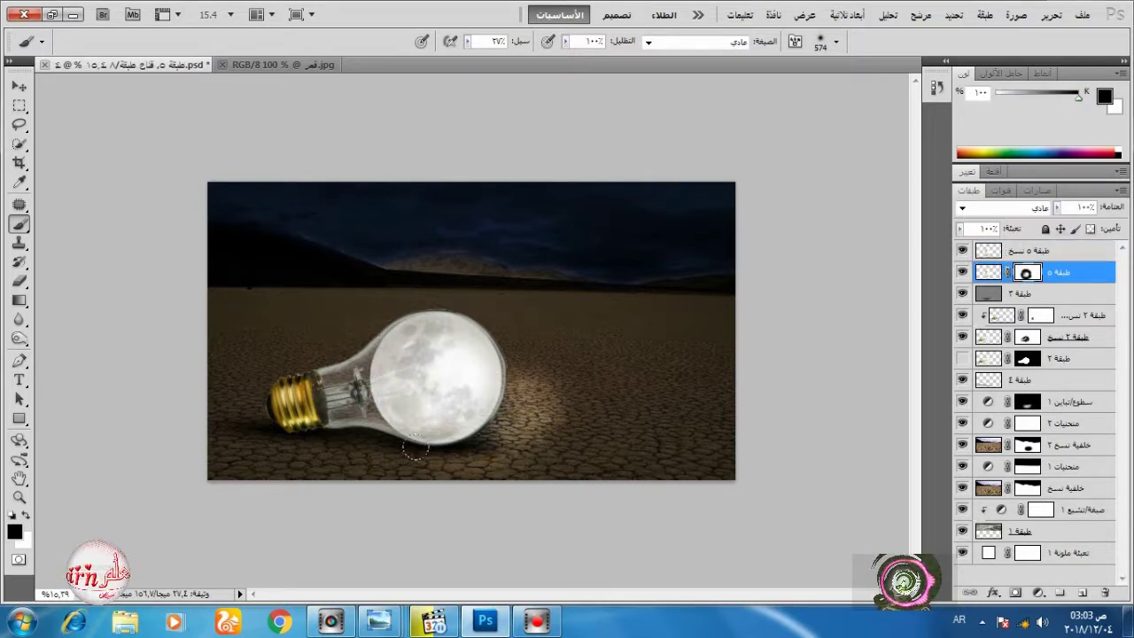
# Select both moon layers, scale them together proportionally to 98.13% inside the glass and commit the transform.
pyautogui.keyDown('shift'); pyautogui.click(1042, 254); pyautogui.keyUp('shift')
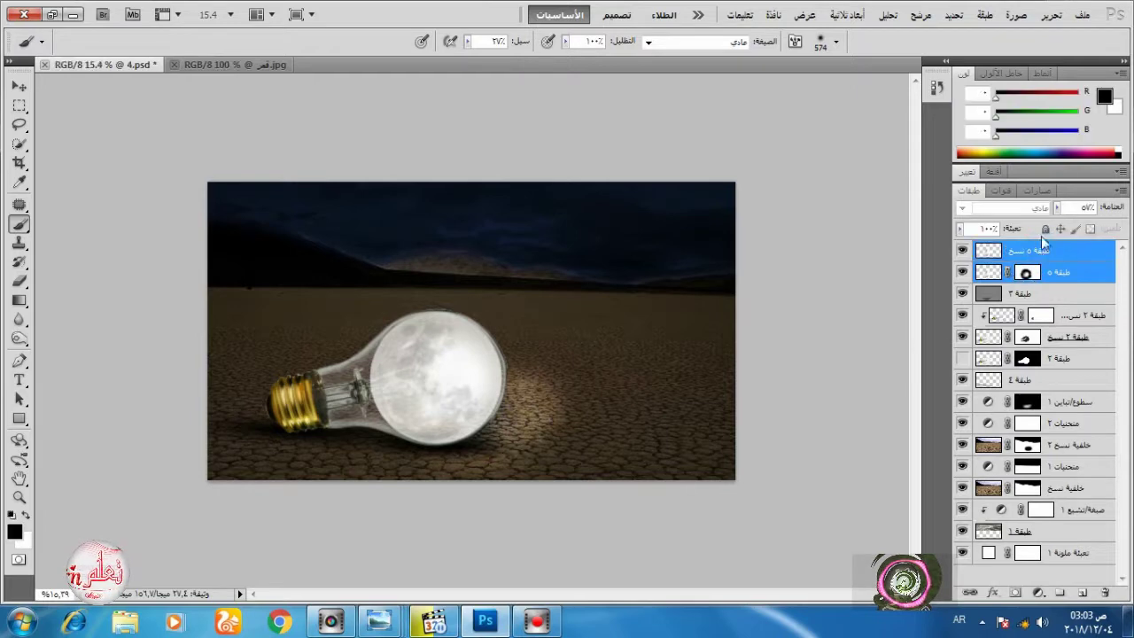
pyautogui.click(1051, 15)
pyautogui.click(854, 317)
pyautogui.moveTo(502, 440); pyautogui.dragTo(499, 439)
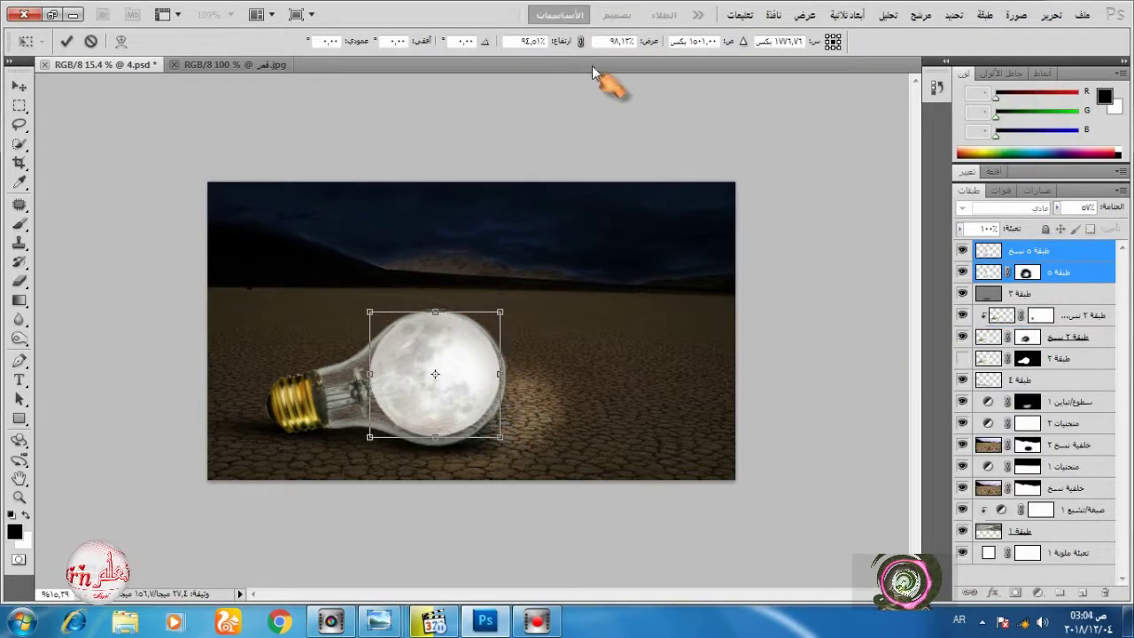
pyautogui.click(580, 41)
pyautogui.moveTo(469, 376); pyautogui.dragTo(470, 378)
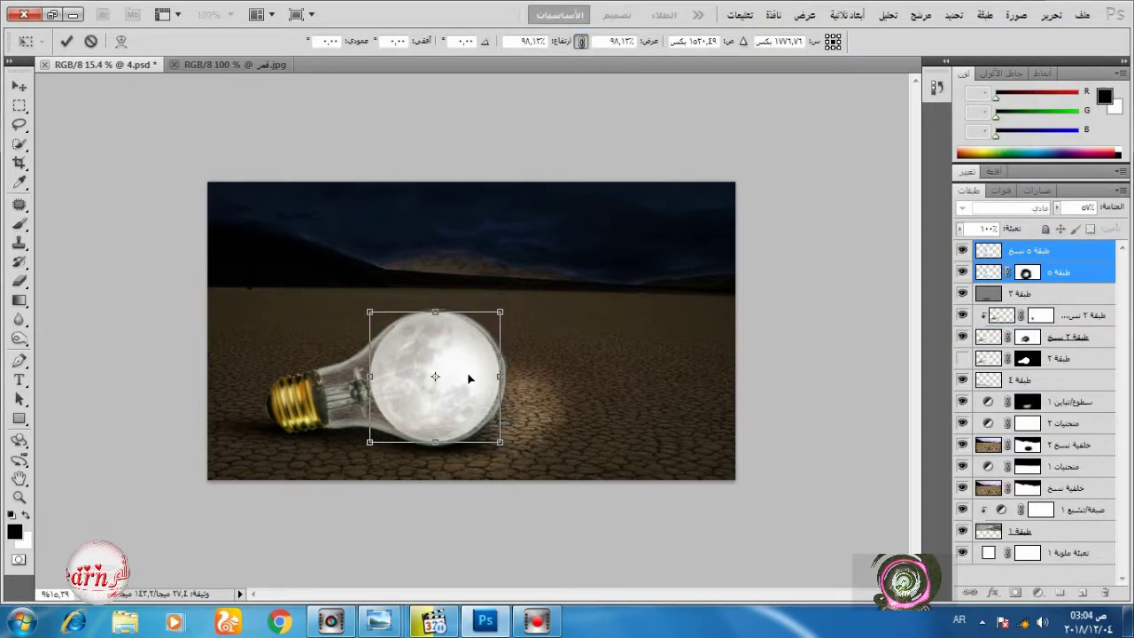
pyautogui.press('Left')
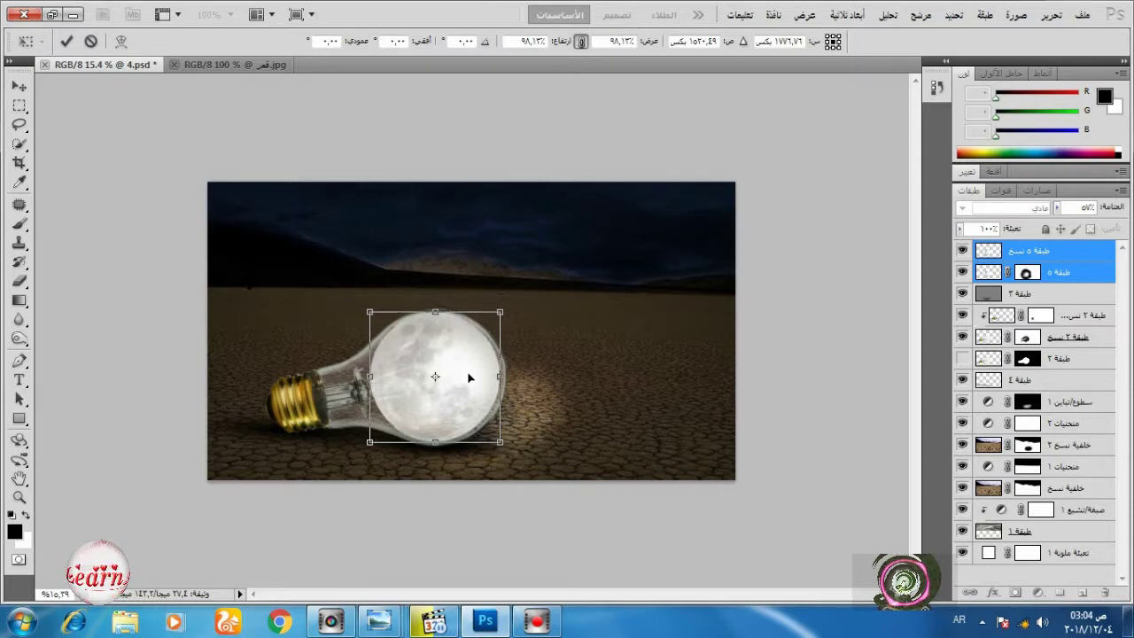
pyautogui.press('Return')
pyautogui.press('b')
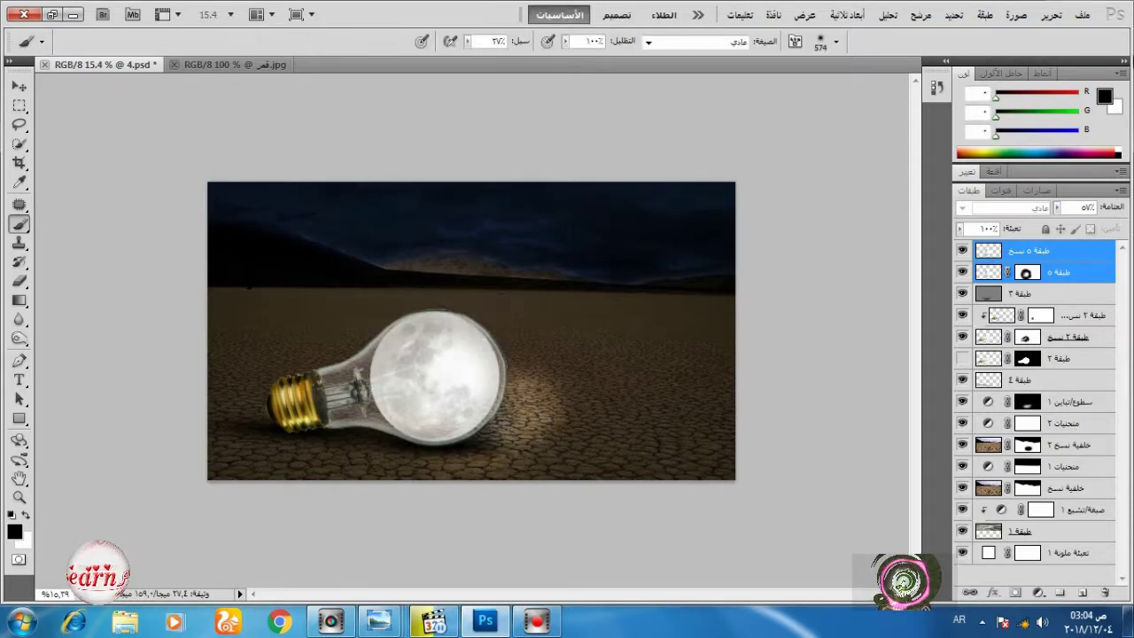
# Scale both moon layers proportionally to 97.45%, nudge them to centre in the glass and commit the transform.
pyautogui.click(1050, 15)
pyautogui.click(1073, 224)
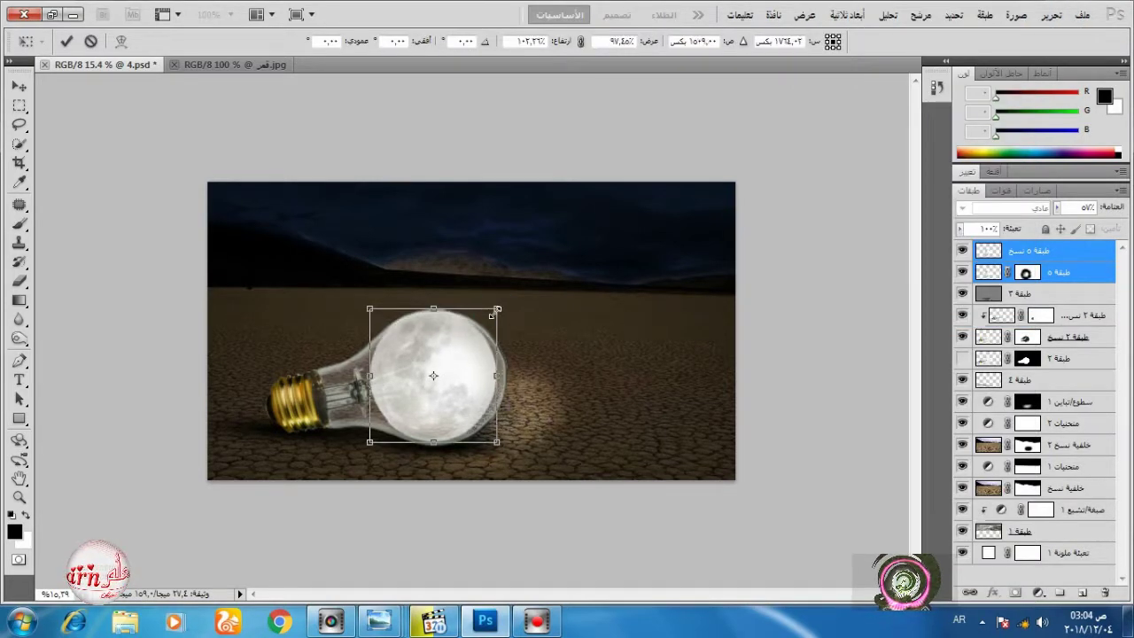
pyautogui.click(581, 41)
pyautogui.press('Up')
pyautogui.press('Up')
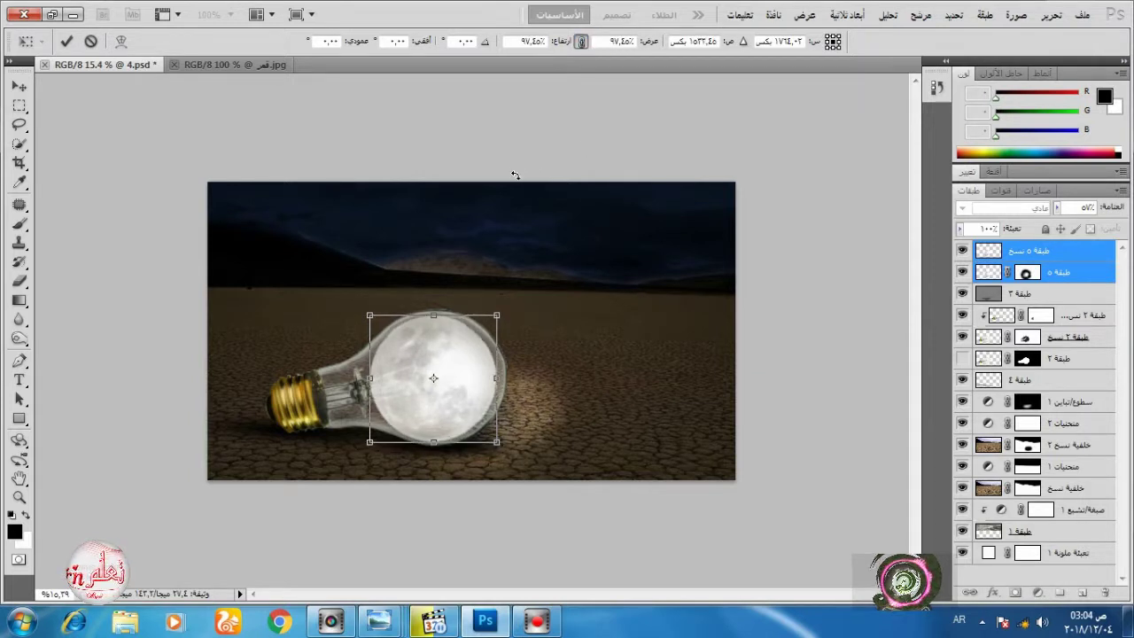
pyautogui.press('Right')
pyautogui.click(62, 42)
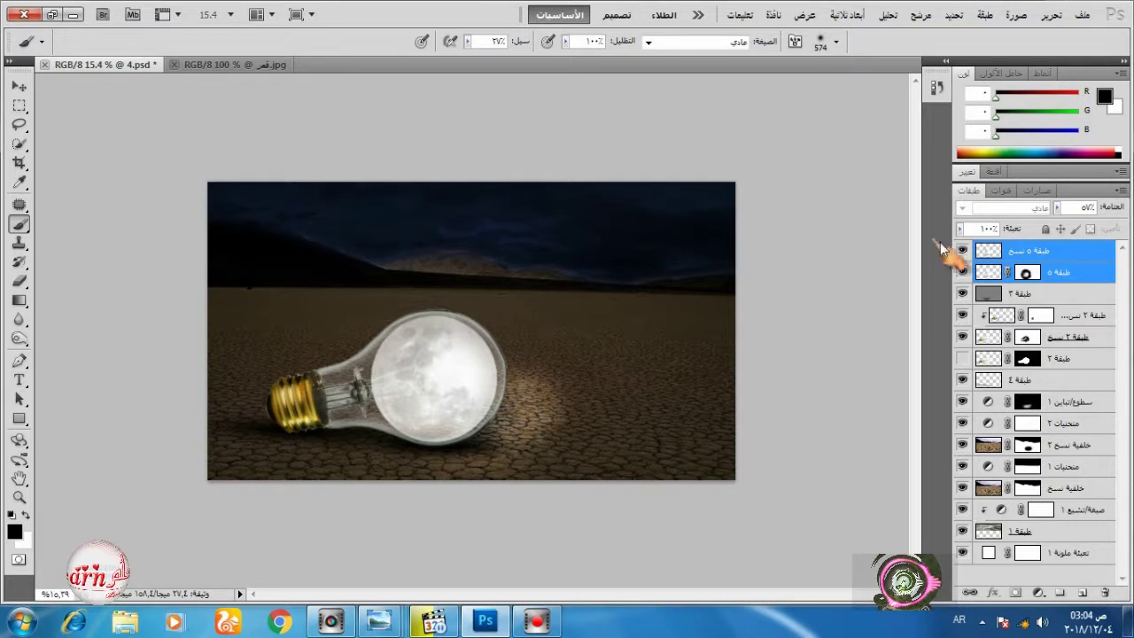
# Hide the moon copy and paint white on the original moon's mask to restore the side nearest the screw base.
pyautogui.click(1027, 252)
pyautogui.click(962, 251)
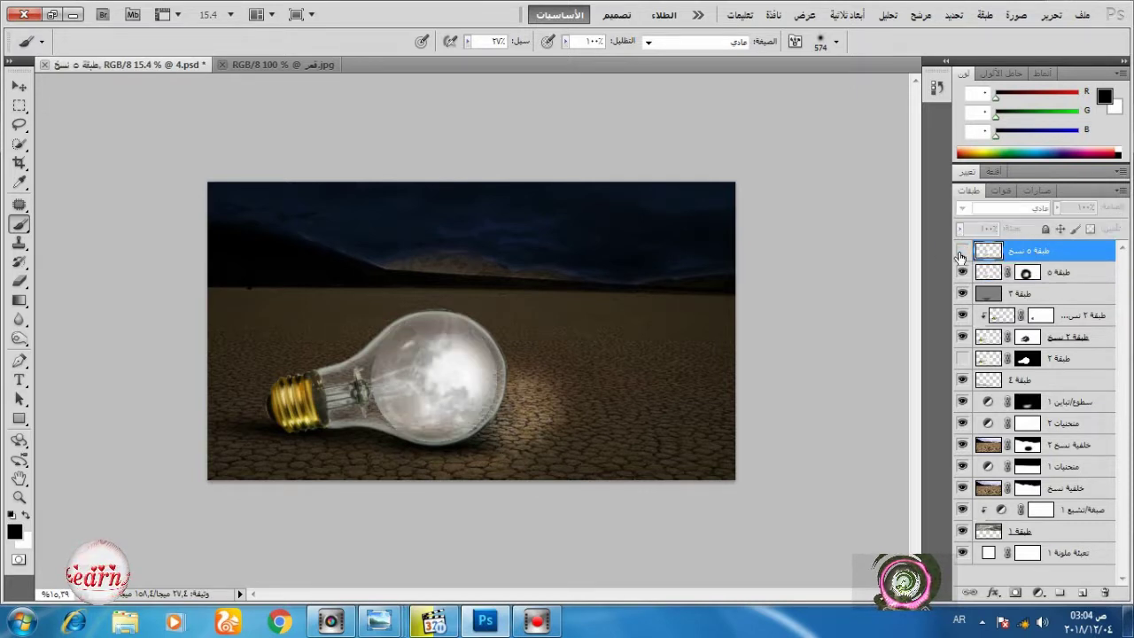
pyautogui.click(962, 252)
pyautogui.click(962, 252)
pyautogui.click(1028, 272)
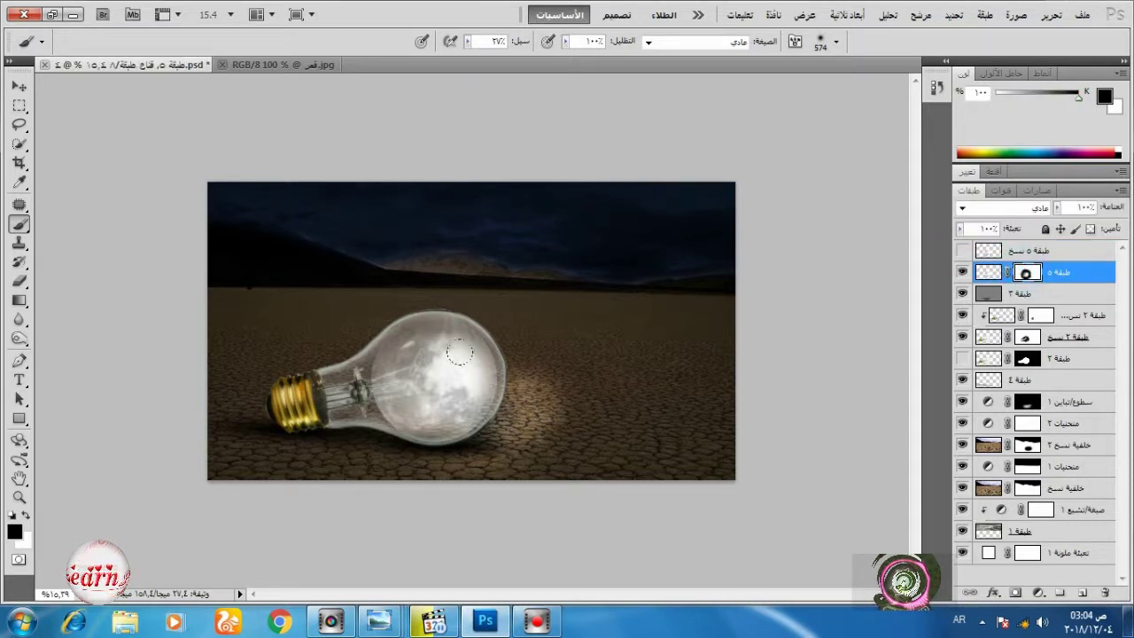
pyautogui.click(24, 517)
pyautogui.moveTo(403, 357)
pyautogui.mouseDown()
pyautogui.moveTo(443, 350)
pyautogui.moveTo(418, 395)
pyautogui.moveTo(340, 366)
pyautogui.mouseUp()
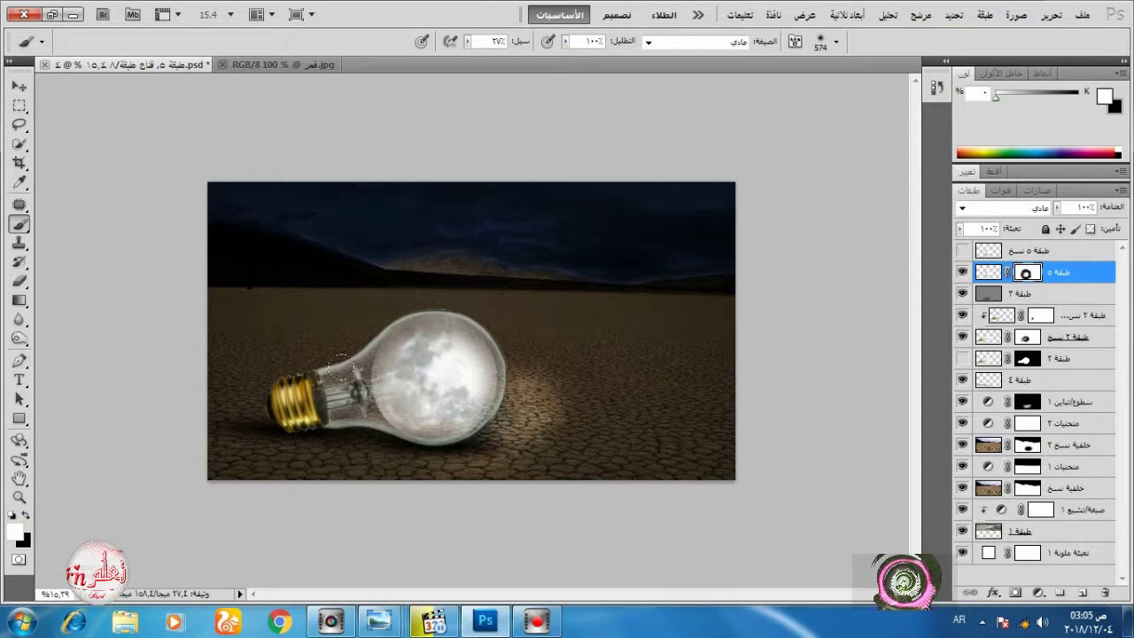
# Paint black on the original moon layer's mask along the moon's upper edge facing away from the screw base.
pyautogui.click(26, 515)
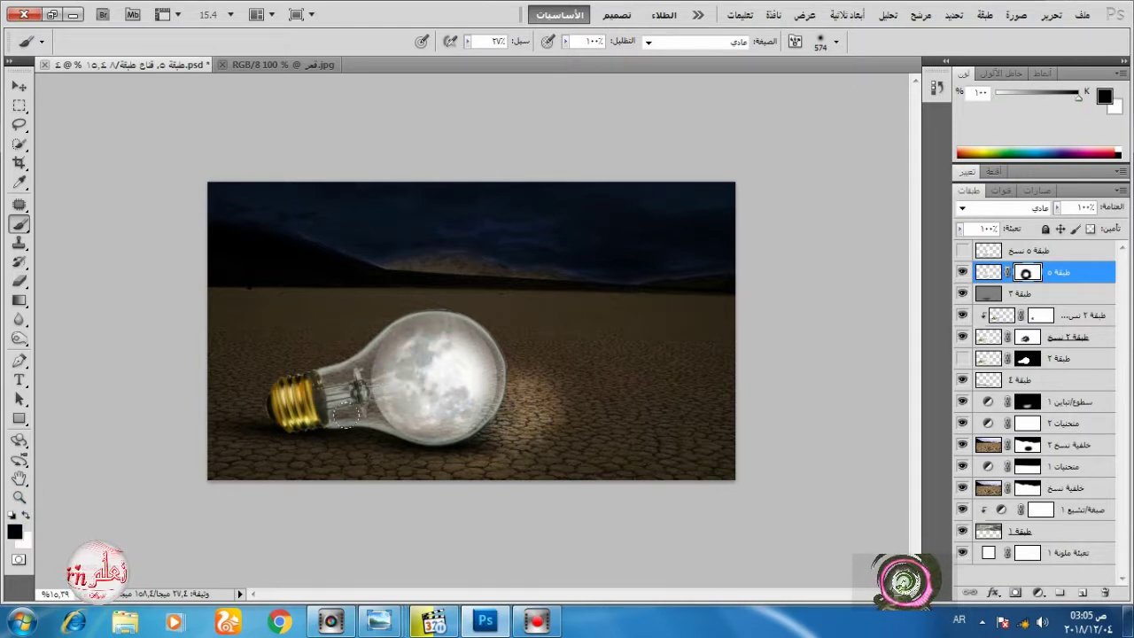
pyautogui.moveTo(434, 319)
pyautogui.mouseDown()
pyautogui.moveTo(472, 347)
pyautogui.moveTo(500, 335)
pyautogui.mouseUp()
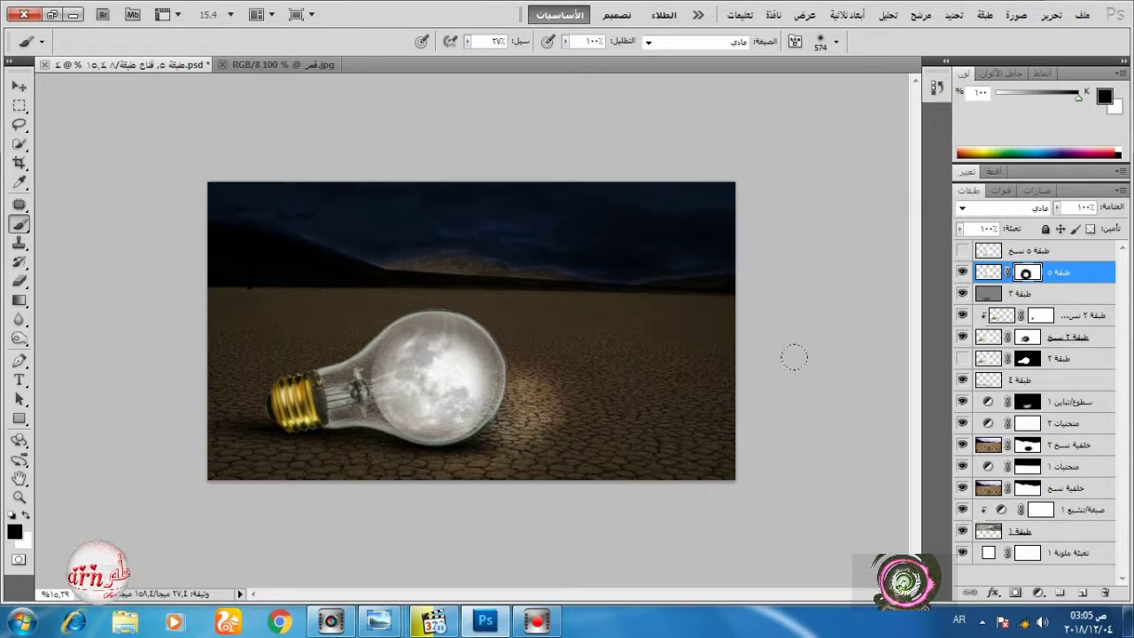
# Show the moon copy layer again and set its opacity to 53%.
pyautogui.click(964, 251)
pyautogui.click(1052, 247)
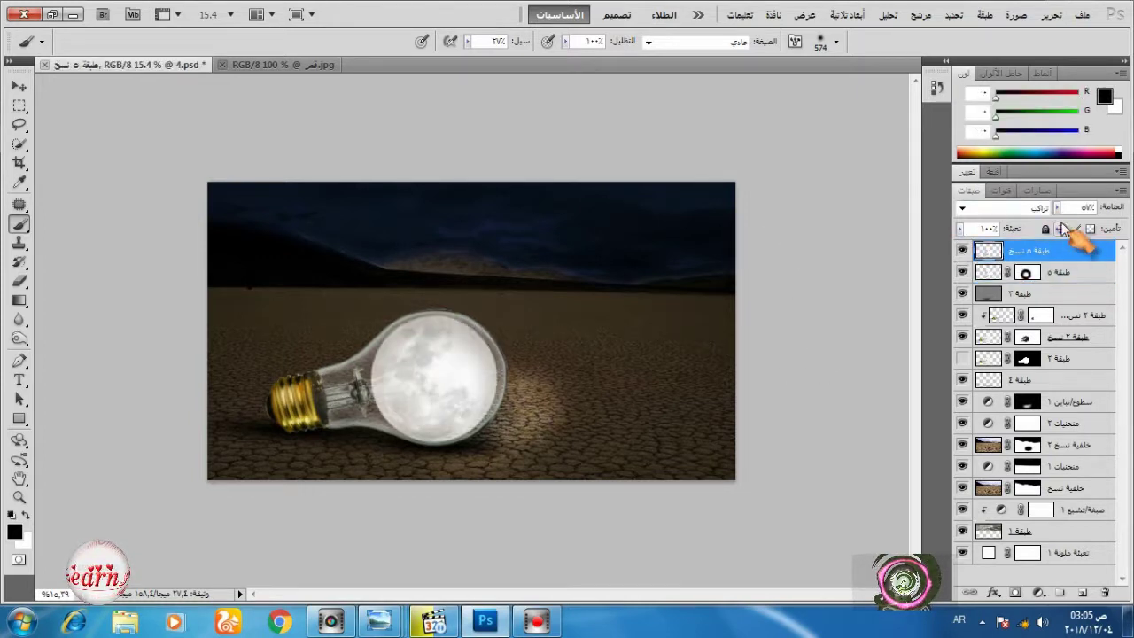
pyautogui.moveTo(1057, 209); pyautogui.dragTo(1057, 225)
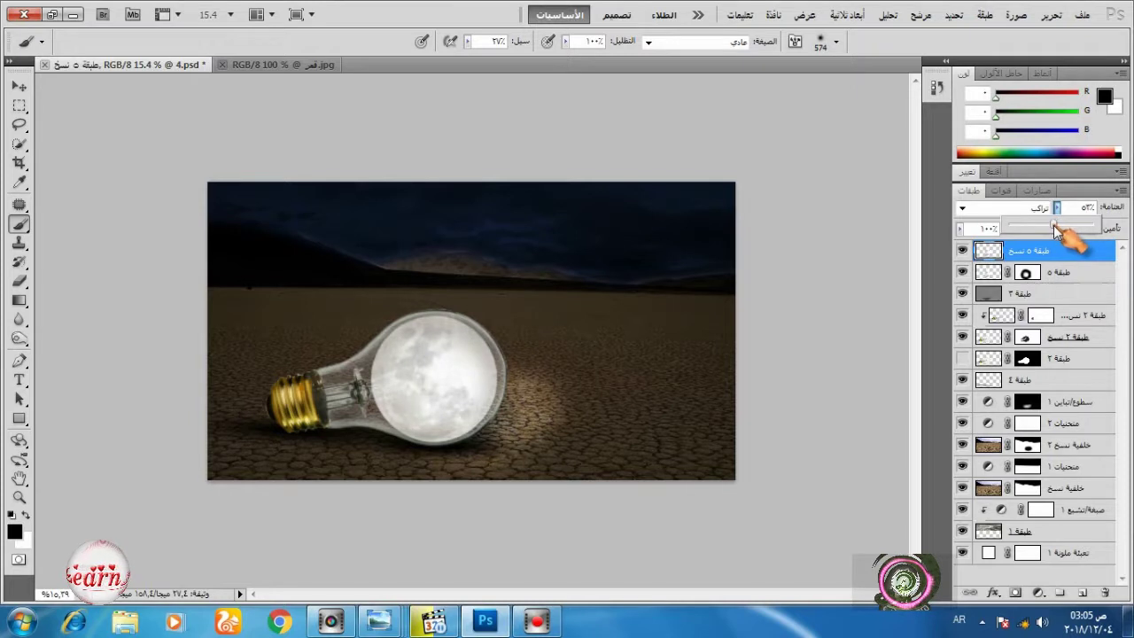
# Darken the lower edge of the original moon layer's image with the Burn tool at 50% midtones exposure.
pyautogui.click(985, 272)
pyautogui.click(19, 338)
pyautogui.click(466, 445)
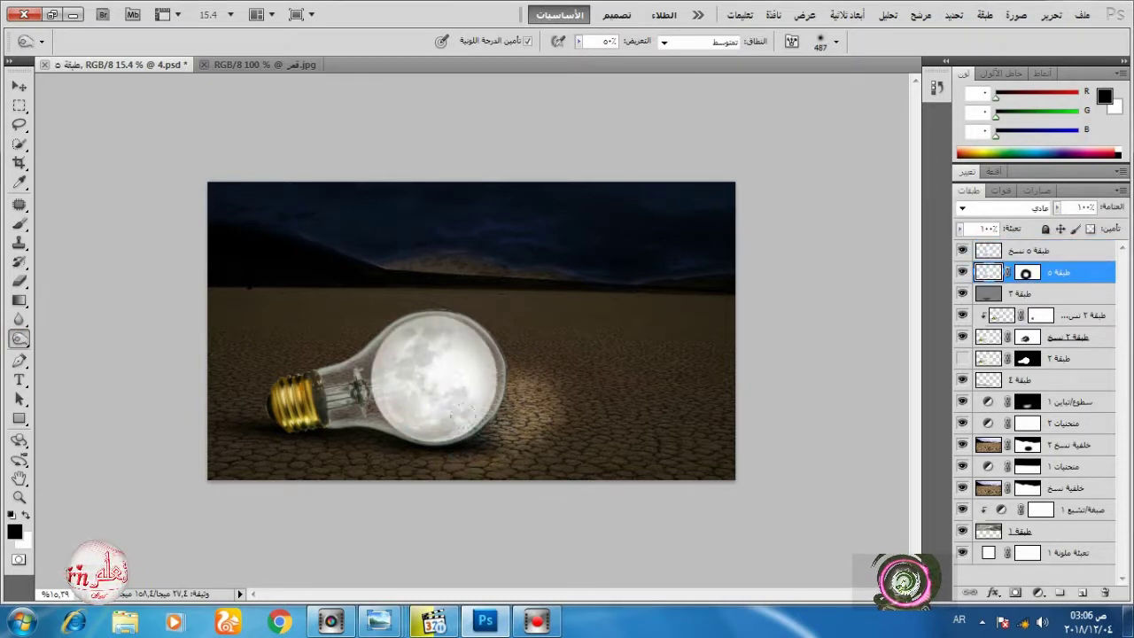
pyautogui.click(474, 431)
pyautogui.click(390, 412)
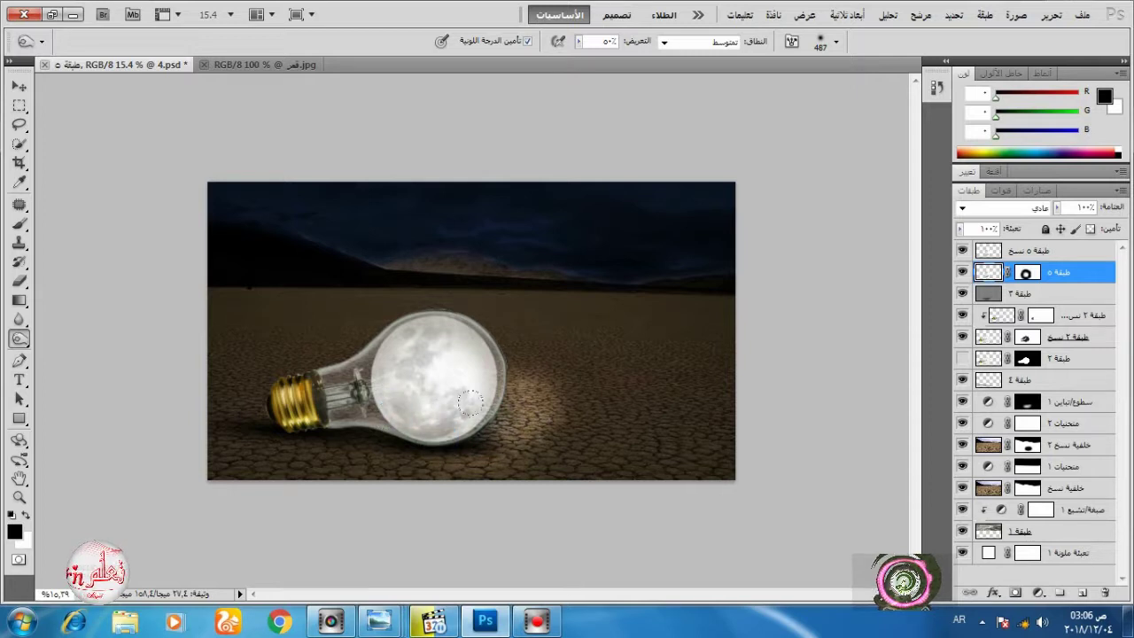
# Apply the Burn tool to the original moon layer's mask along the moon's lower edge away from the base.
pyautogui.click(1026, 273)
pyautogui.click(25, 515)
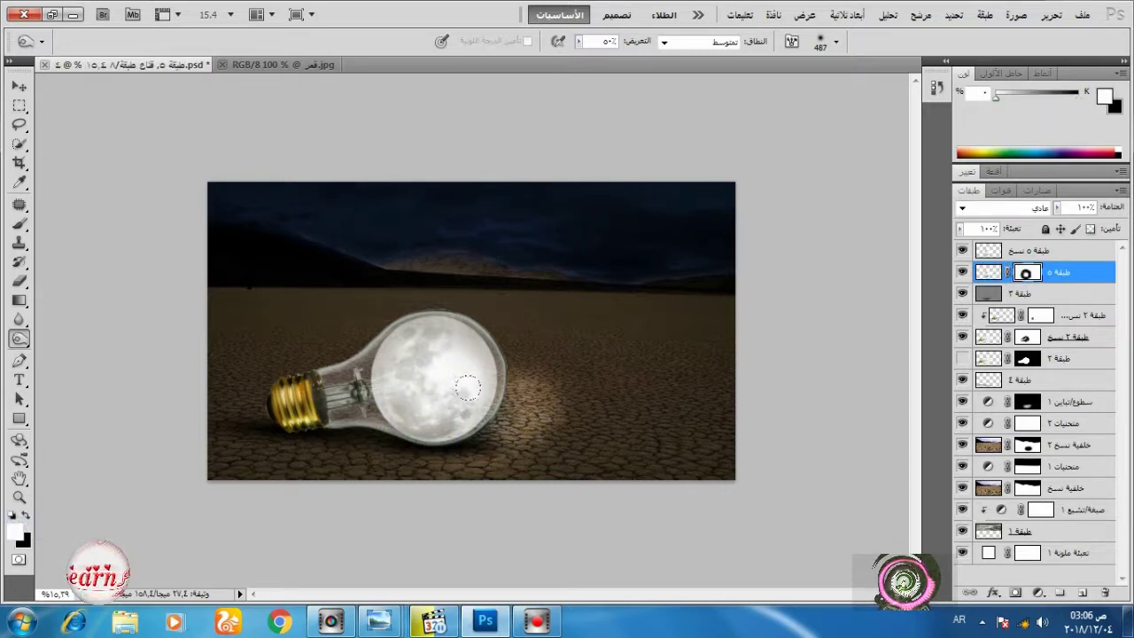
pyautogui.click(482, 407)
pyautogui.click(465, 427)
# Burn the original moon layer's image again along its underside and the edge away from the base.
pyautogui.click(988, 273)
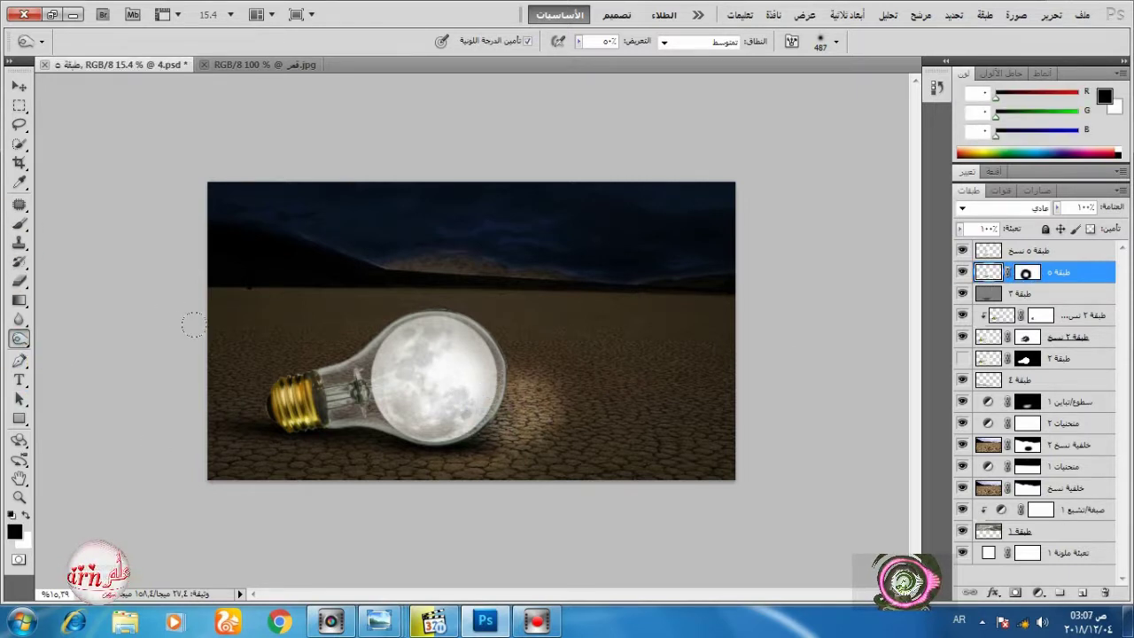
pyautogui.click(404, 450)
pyautogui.click(488, 401)
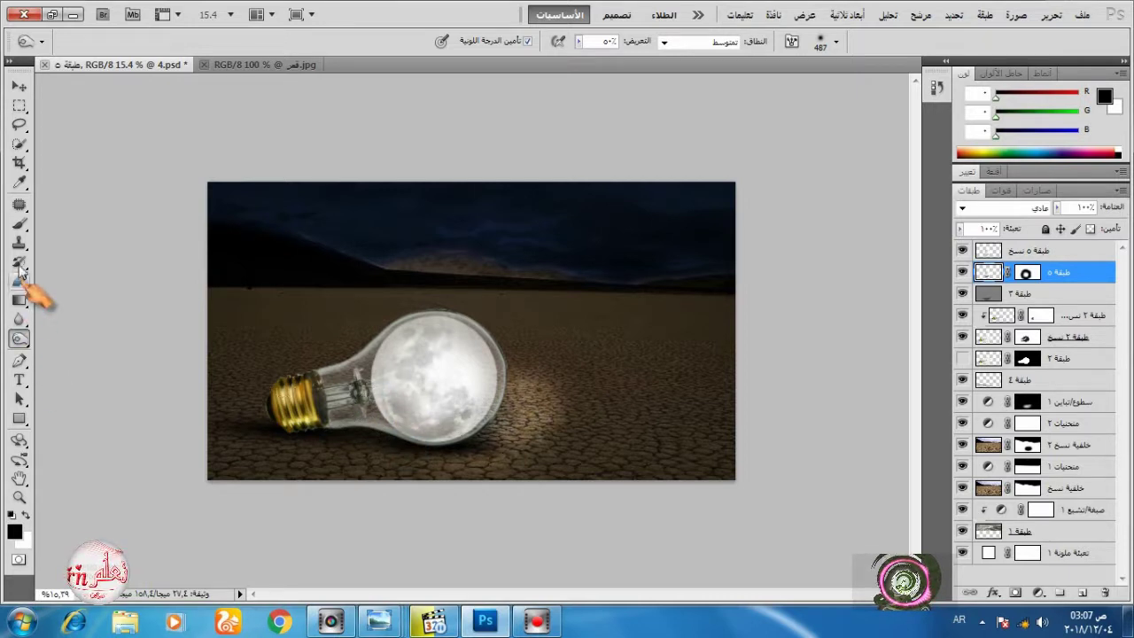
# Ready the Brush on the original moon's mask and compare the image with that layer hidden and shown.
pyautogui.click(19, 224)
pyautogui.click(1028, 273)
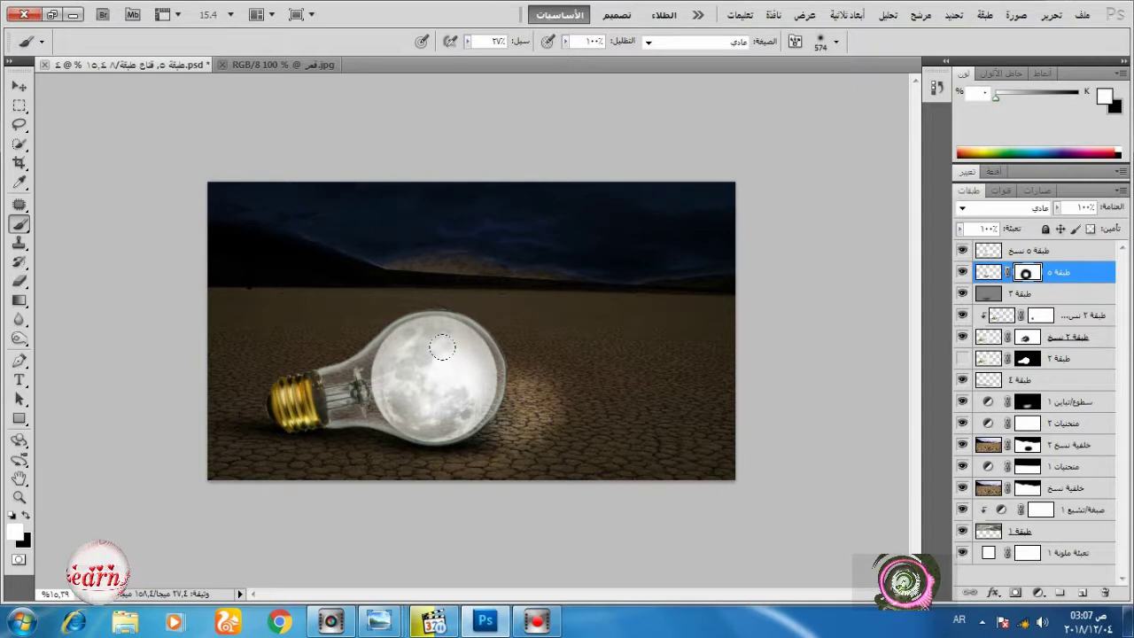
pyautogui.click(963, 272)
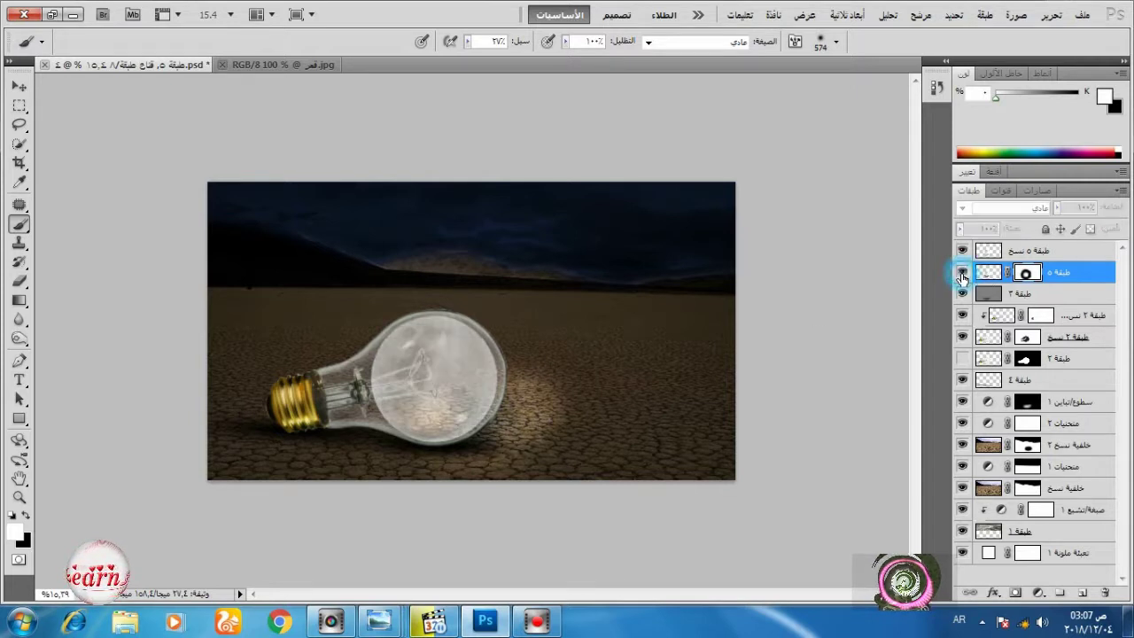
pyautogui.click(962, 272)
# Try to merge the moon copy down into the masked original moon layer.
pyautogui.rightClick(1016, 255)
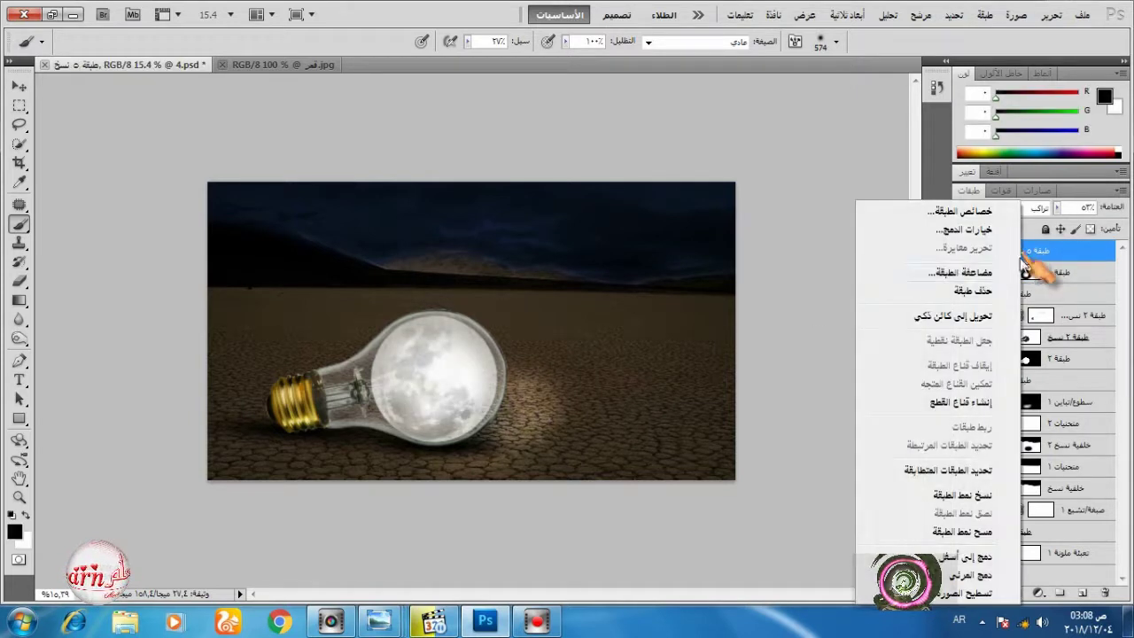
pyautogui.click(999, 574)
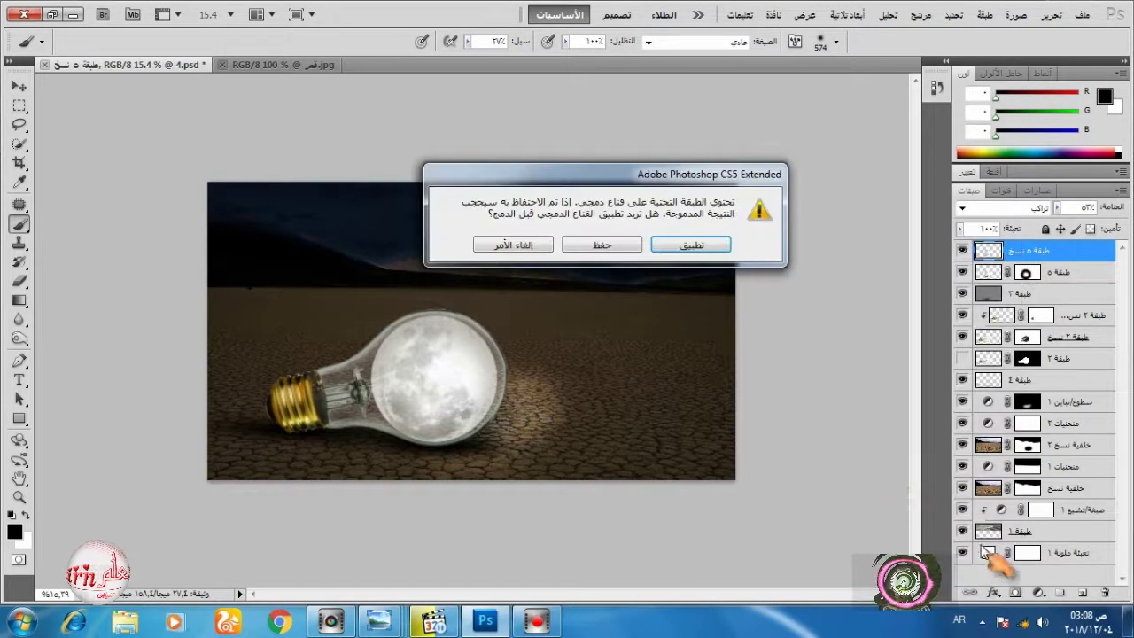
pyautogui.click(621, 250)
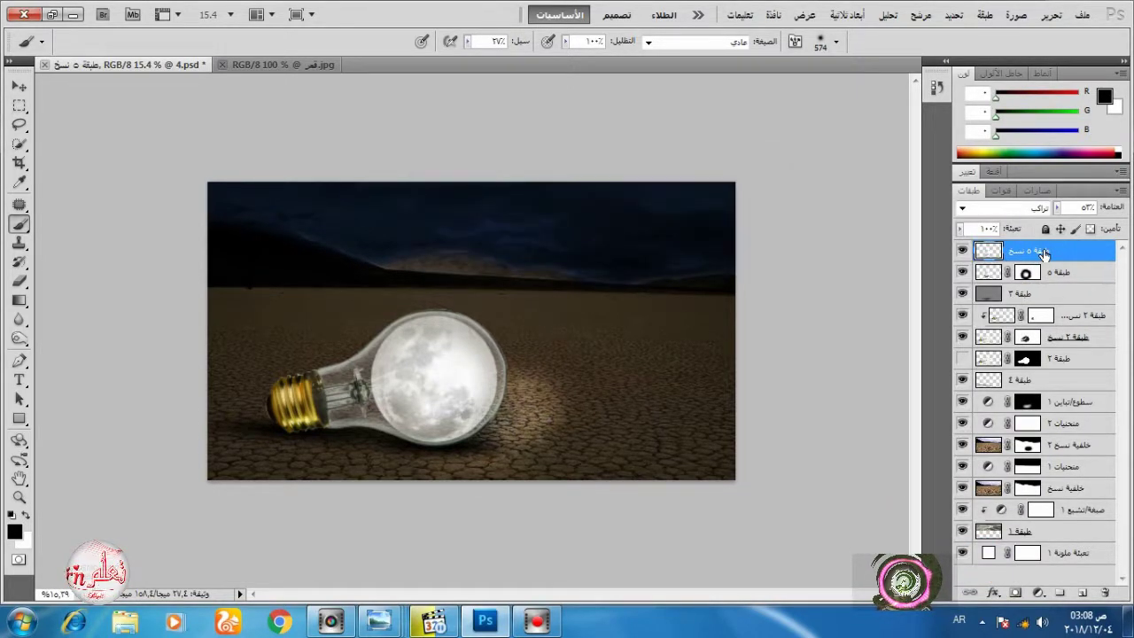
# Add a new layer above the moon copy and enlarge the brush to 978 px.
pyautogui.click(1082, 592)
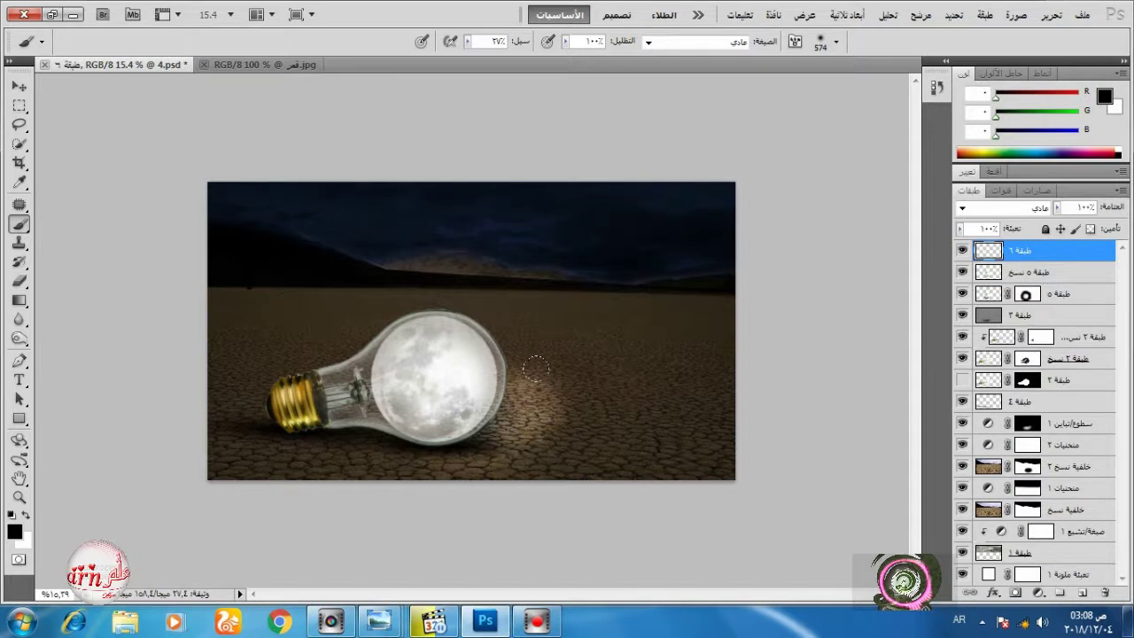
pyautogui.rightClick(507, 388)
pyautogui.moveTo(765, 426); pyautogui.dragTo(773, 426)
pyautogui.click(463, 416)
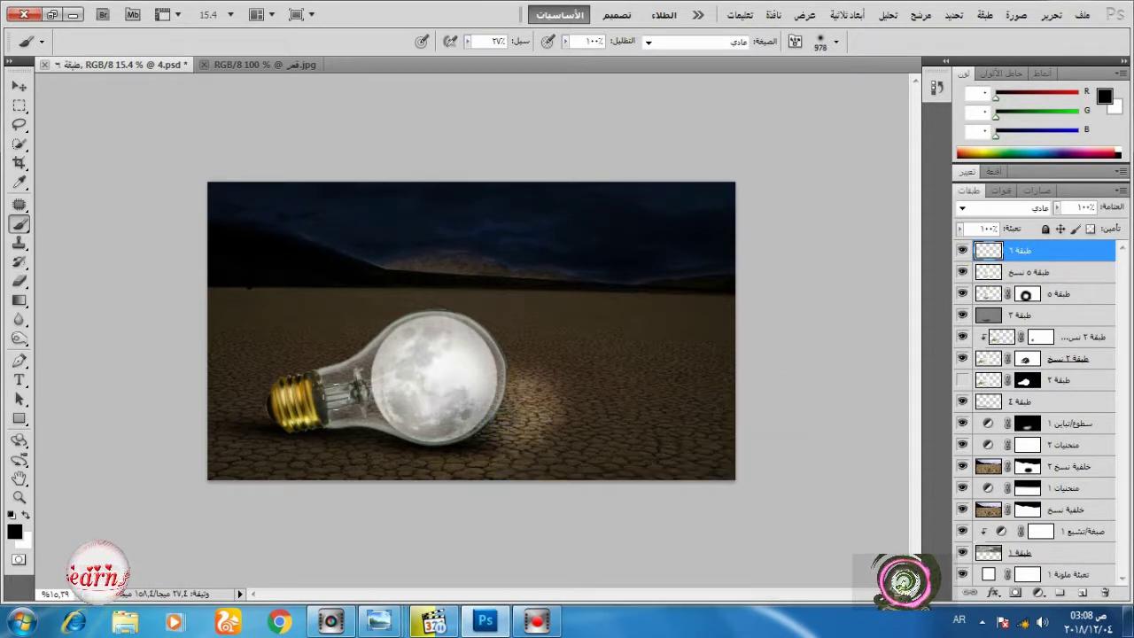
# Try shading around the bulb's neck with black on the unclipped new layer and undo it.
pyautogui.click(332, 370)
pyautogui.click(358, 312)
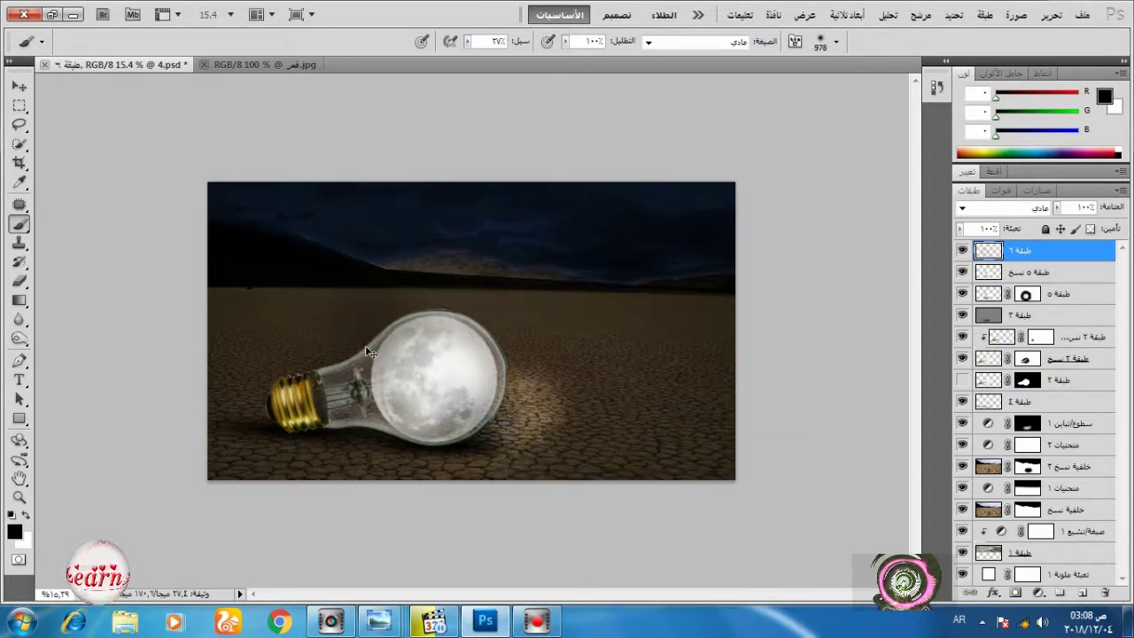
pyautogui.hotkey('ctrl', 'z')
# Clip the new layer to the moon copy and dab black over the moon's side nearest the screw base.
pyautogui.keyDown('alt'); pyautogui.click(1060, 261); pyautogui.keyUp('alt')
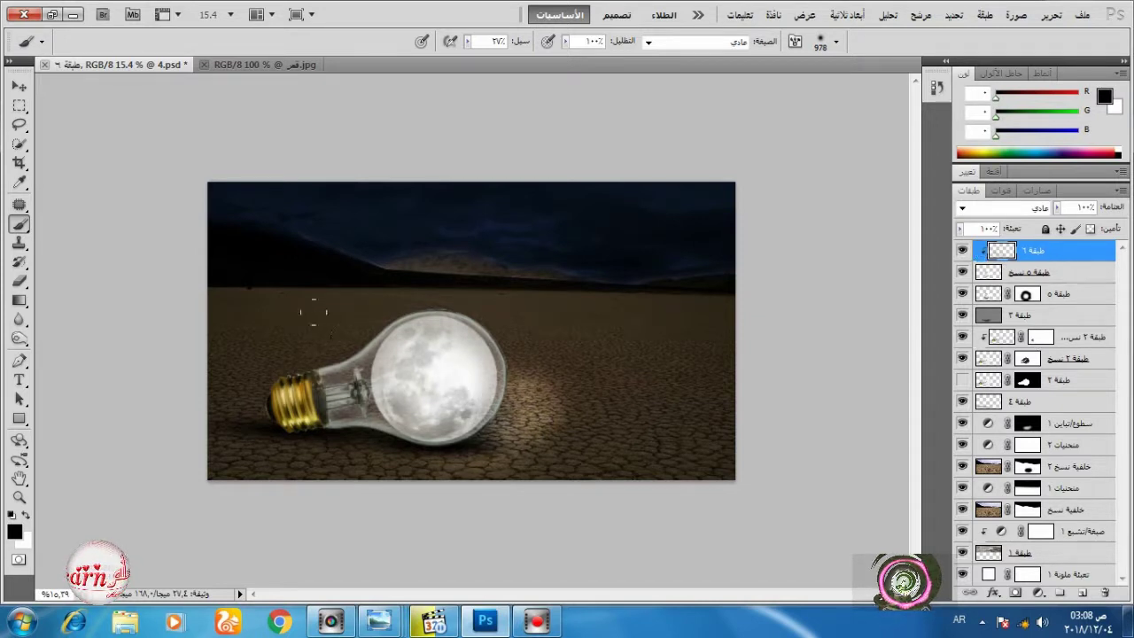
pyautogui.click(383, 410)
pyautogui.click(337, 421)
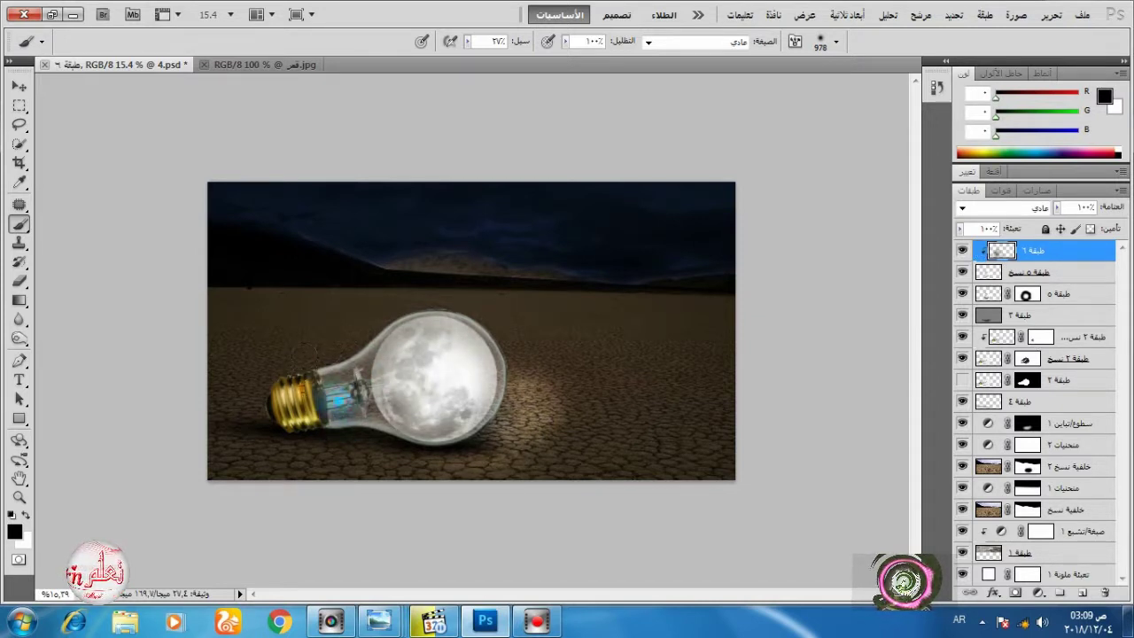
# Set the brush size to 165 px and shade the moon's lower edge with black on the clipped layer.
pyautogui.rightClick(376, 449)
pyautogui.click(737, 432)
pyautogui.click(380, 390)
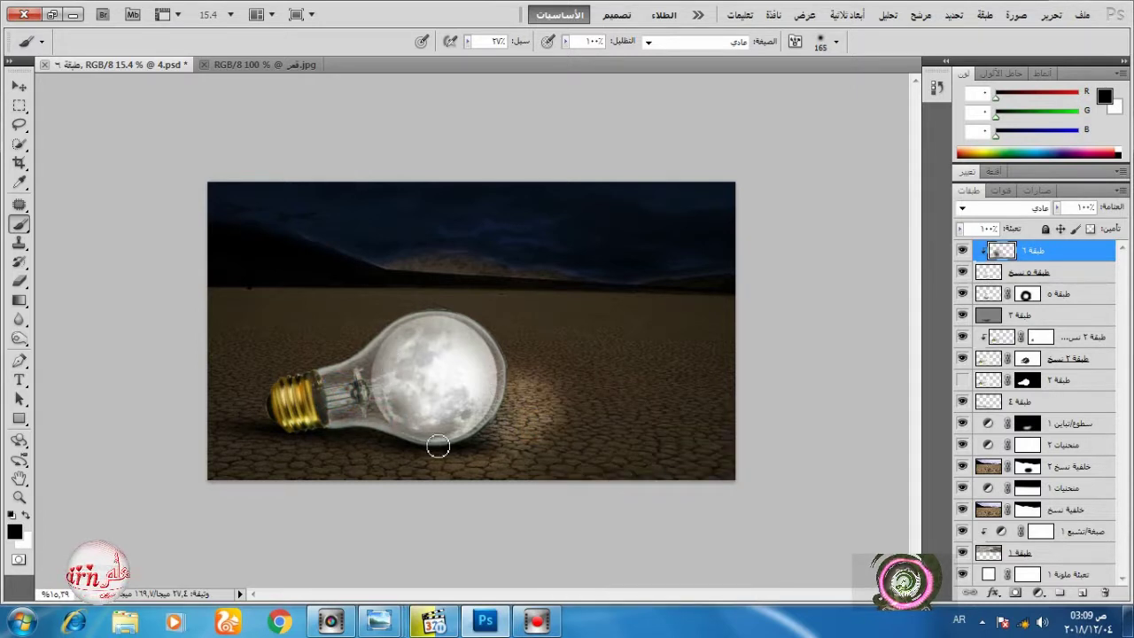
pyautogui.moveTo(439, 445); pyautogui.dragTo(486, 426)
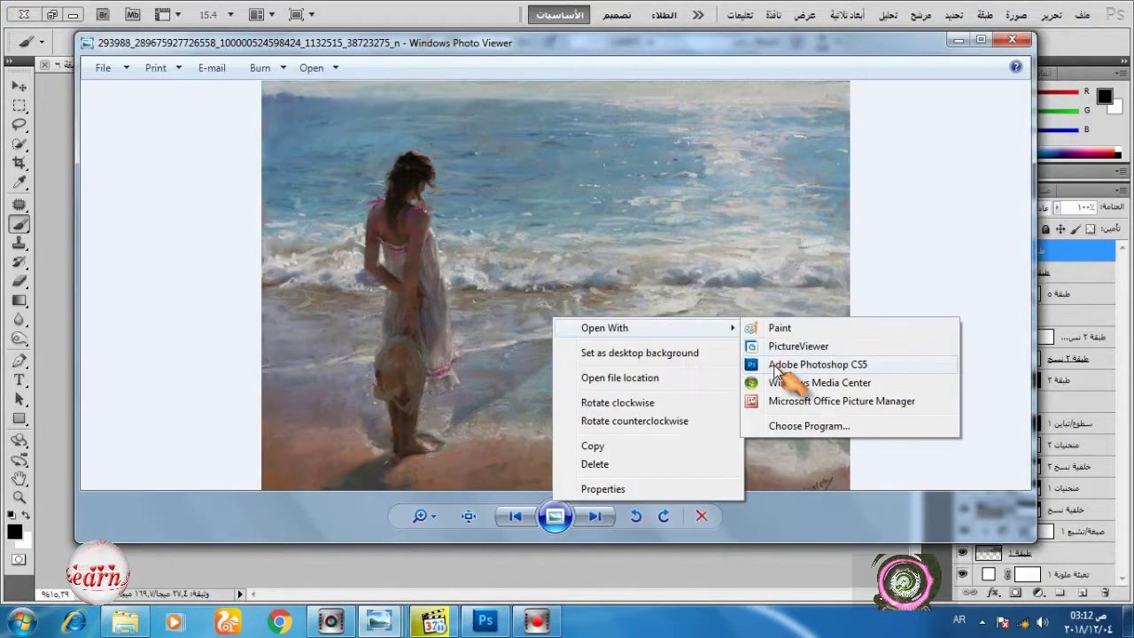
# Open the beach painting from the photo viewer in Photoshop and select the standing woman with the Quick Selection tool.
pyautogui.click(771, 364)
pyautogui.click(18, 143)
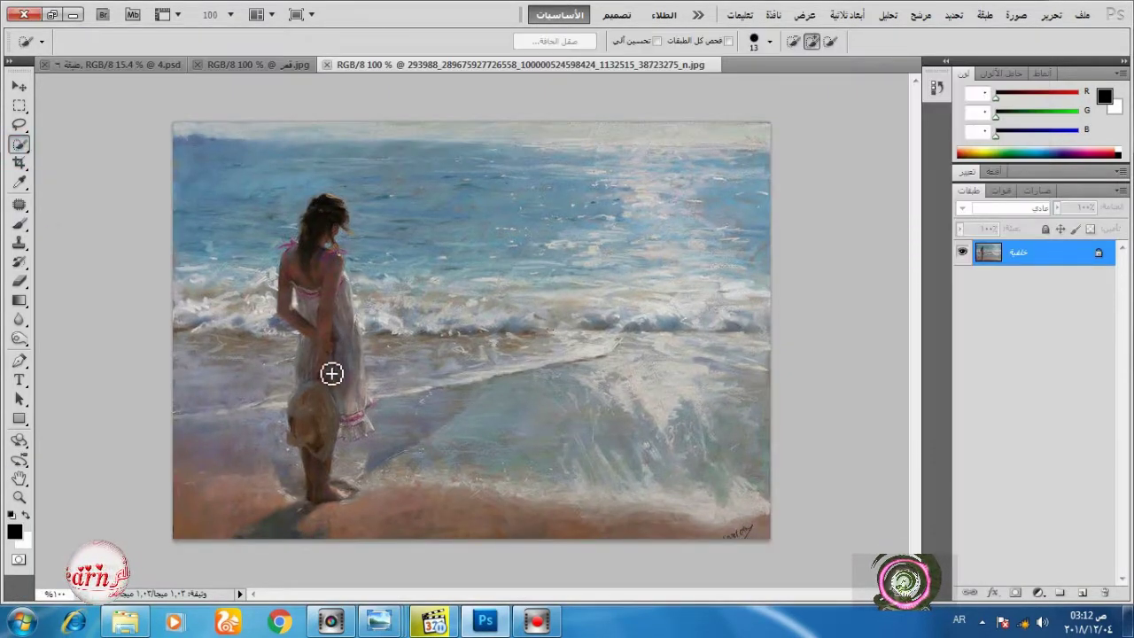
pyautogui.scroll(6, 331, 374)
pyautogui.moveTo(273, 127)
pyautogui.mouseDown()
pyautogui.moveTo(260, 218)
pyautogui.moveTo(288, 380)
pyautogui.mouseUp()
pyautogui.scroll(-3, 288, 381)
pyautogui.moveTo(282, 328)
pyautogui.mouseDown()
pyautogui.moveTo(290, 420)
pyautogui.moveTo(322, 473)
pyautogui.moveTo(366, 331)
pyautogui.moveTo(337, 212)
pyautogui.moveTo(347, 235)
pyautogui.moveTo(326, 230)
pyautogui.mouseUp()
pyautogui.scroll(3, 280, 321)
pyautogui.scroll(2, 278, 190)
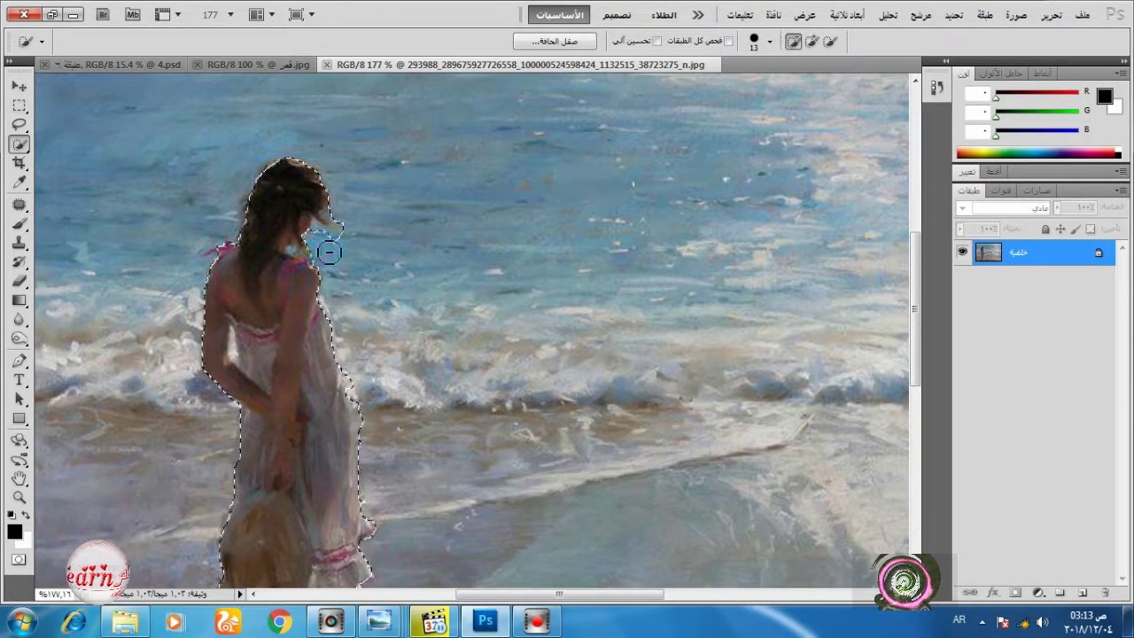
pyautogui.scroll(1, 248, 256)
pyautogui.scroll(-3, 385, 360)
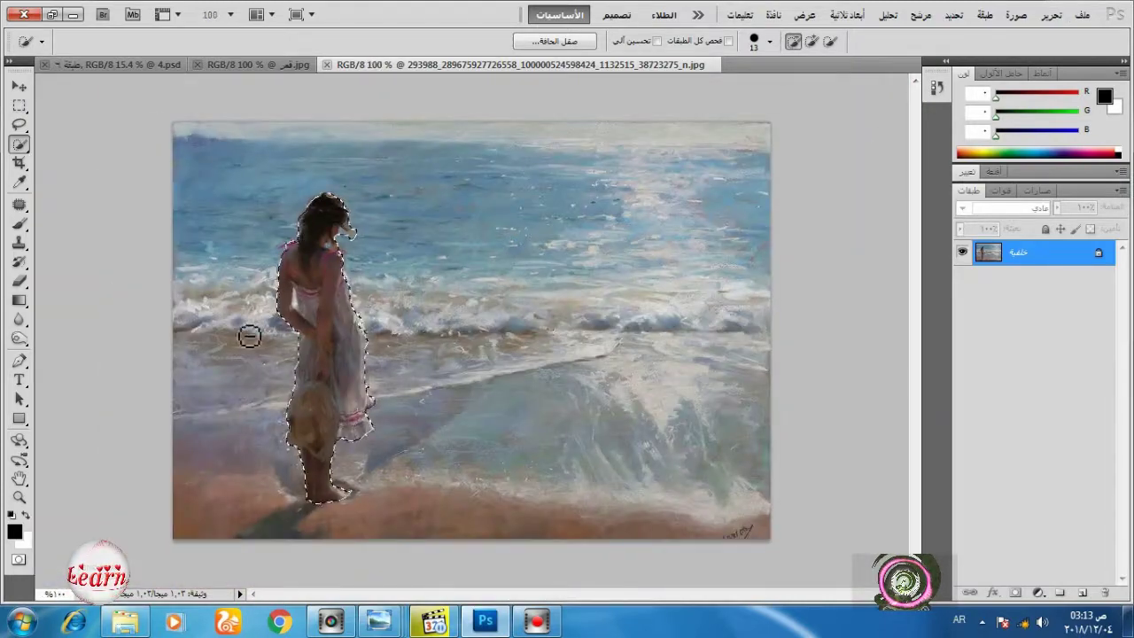
# Duplicate the painting's background layer, hide the original and mask the copy to the selected woman.
pyautogui.moveTo(1055, 253); pyautogui.dragTo(1083, 592)
pyautogui.click(960, 281)
pyautogui.click(1015, 592)
# Set up a black hard round 3 px brush on the woman's mask and clean the gap between her arm and back.
pyautogui.scroll(3, 328, 337)
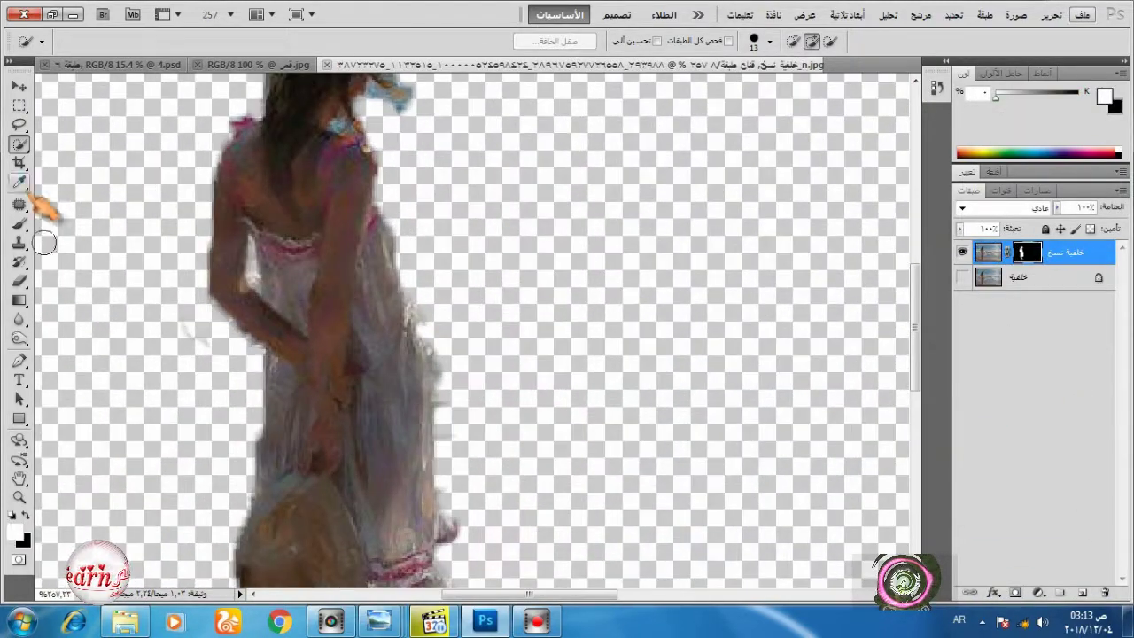
pyautogui.click(19, 223)
pyautogui.click(26, 514)
pyautogui.rightClick(500, 357)
pyautogui.click(569, 458)
pyautogui.scroll(-1, 337, 283)
pyautogui.moveTo(554, 390); pyautogui.dragTo(541, 390)
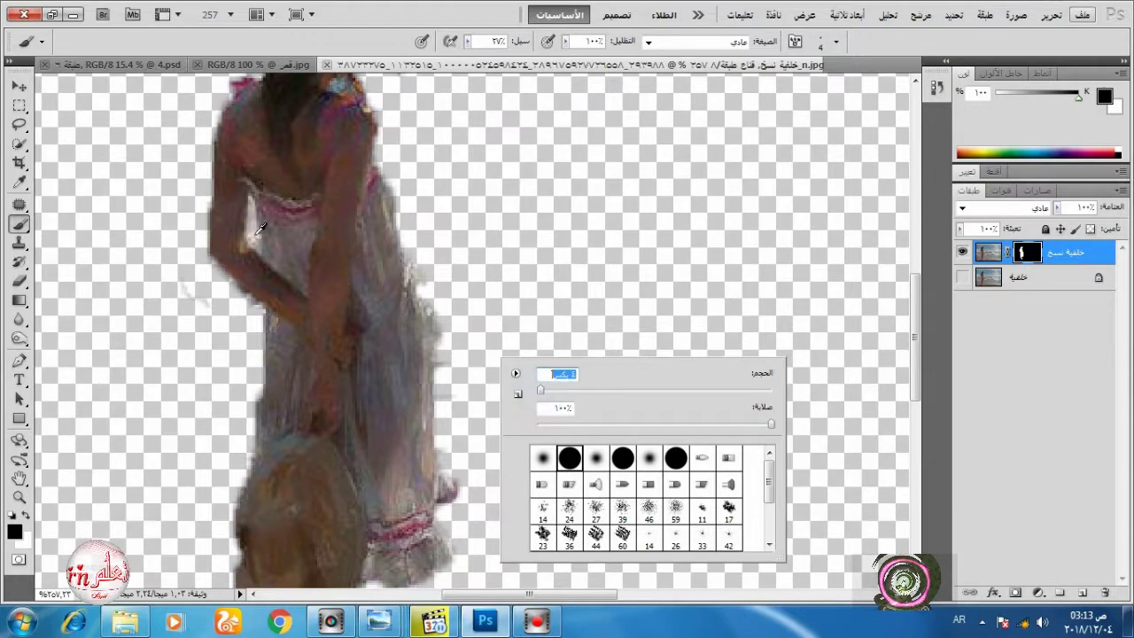
pyautogui.press('Return')
pyautogui.scroll(4, 258, 242)
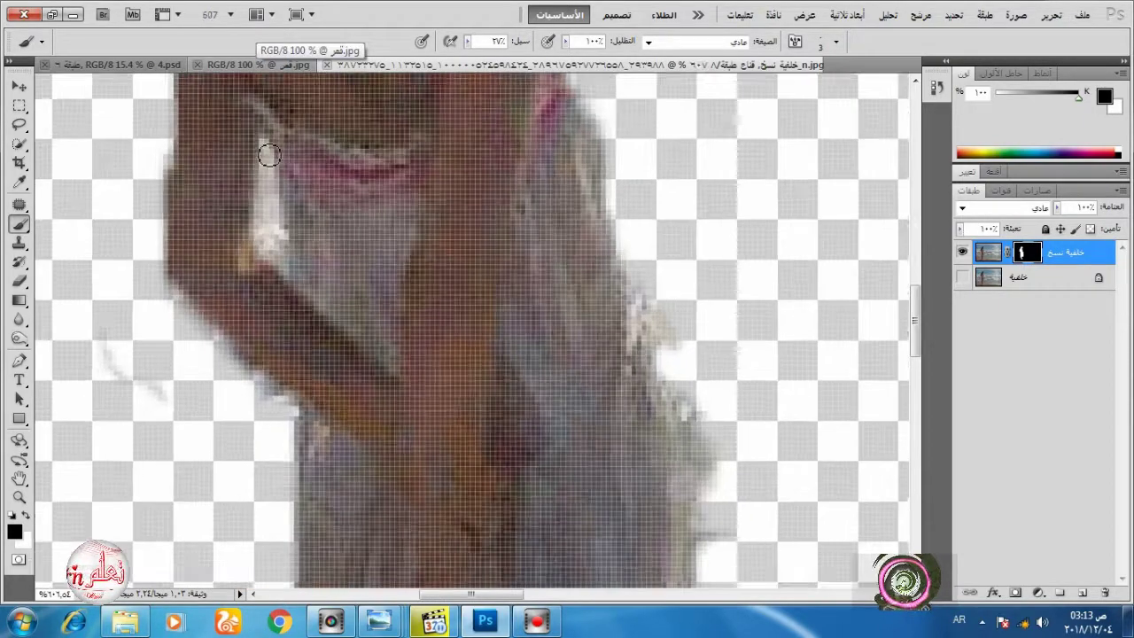
pyautogui.scroll(-4, 275, 184)
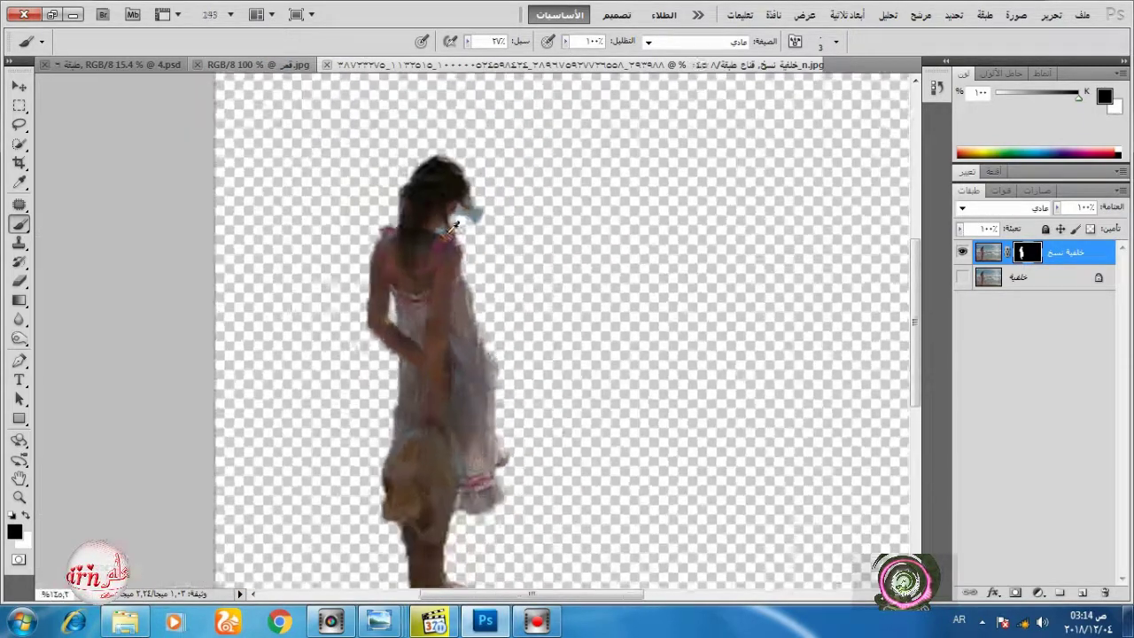
# Open Refine Mask on the woman's mask and refine the edges beside her face, then her neck and shoulder strap at brush size 8.
pyautogui.rightClick(1028, 252)
pyautogui.click(1008, 394)
pyautogui.moveTo(474, 183)
pyautogui.mouseDown()
pyautogui.moveTo(552, 201)
pyautogui.moveTo(488, 229)
pyautogui.mouseUp()
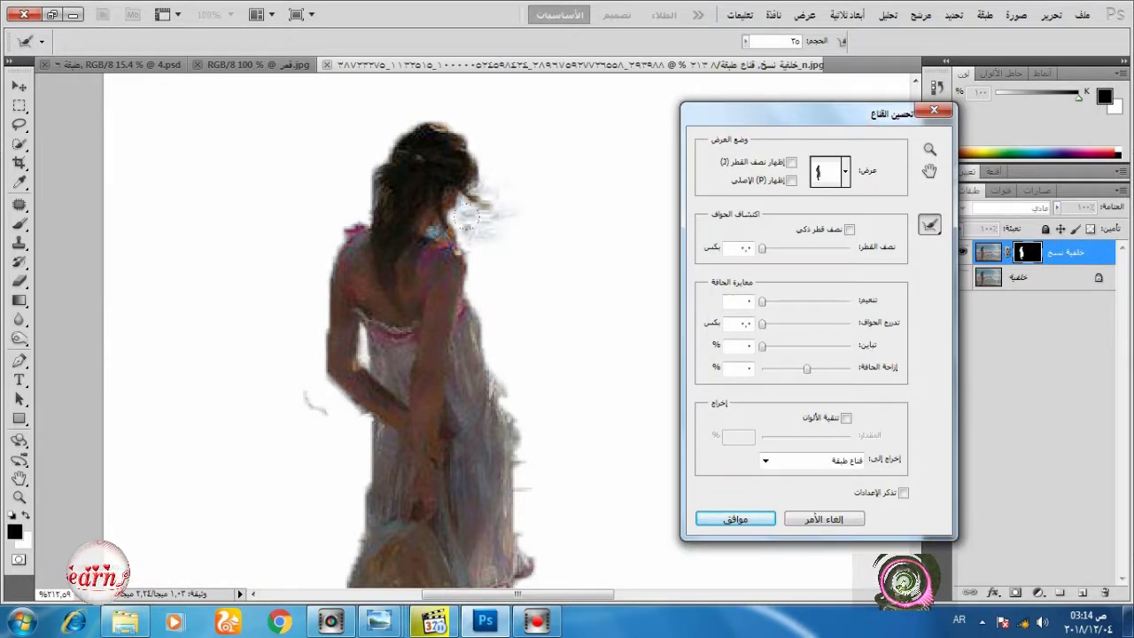
pyautogui.click(745, 42)
pyautogui.moveTo(745, 68); pyautogui.dragTo(732, 68)
pyautogui.click(436, 233)
pyautogui.moveTo(358, 232); pyautogui.dragTo(340, 235)
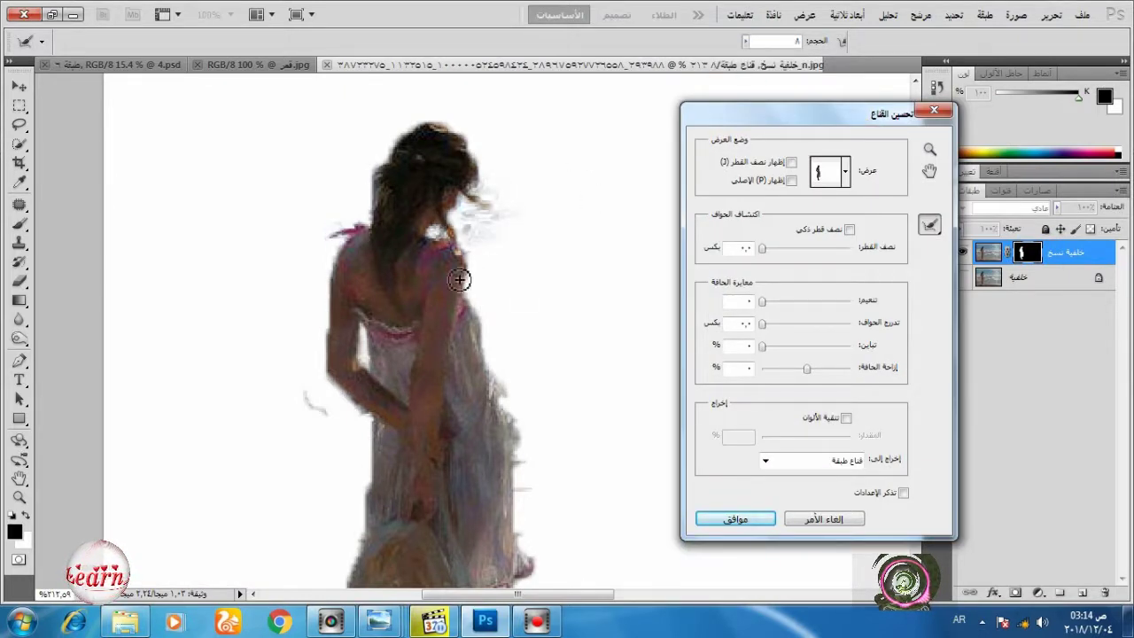
# Refine the edges along the dress and foot, and apply Refine Mask with smooth 1, feather 0.1 px and contrast 1%.
pyautogui.scroll(-3, 517, 309)
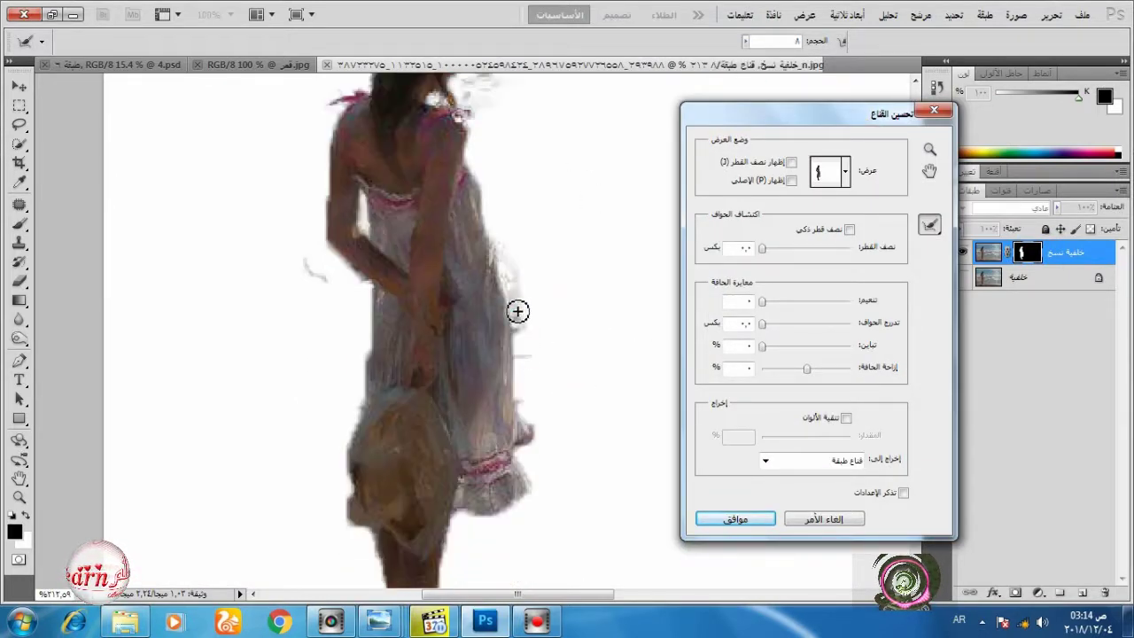
pyautogui.scroll(-2, 537, 367)
pyautogui.scroll(-1, 496, 499)
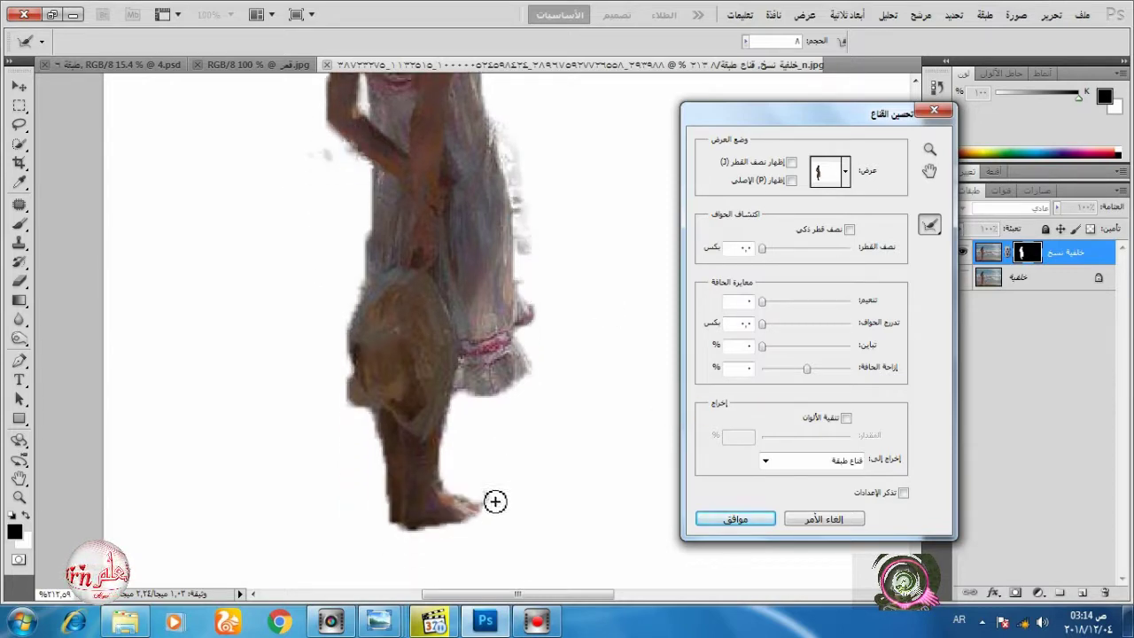
pyautogui.click(750, 249)
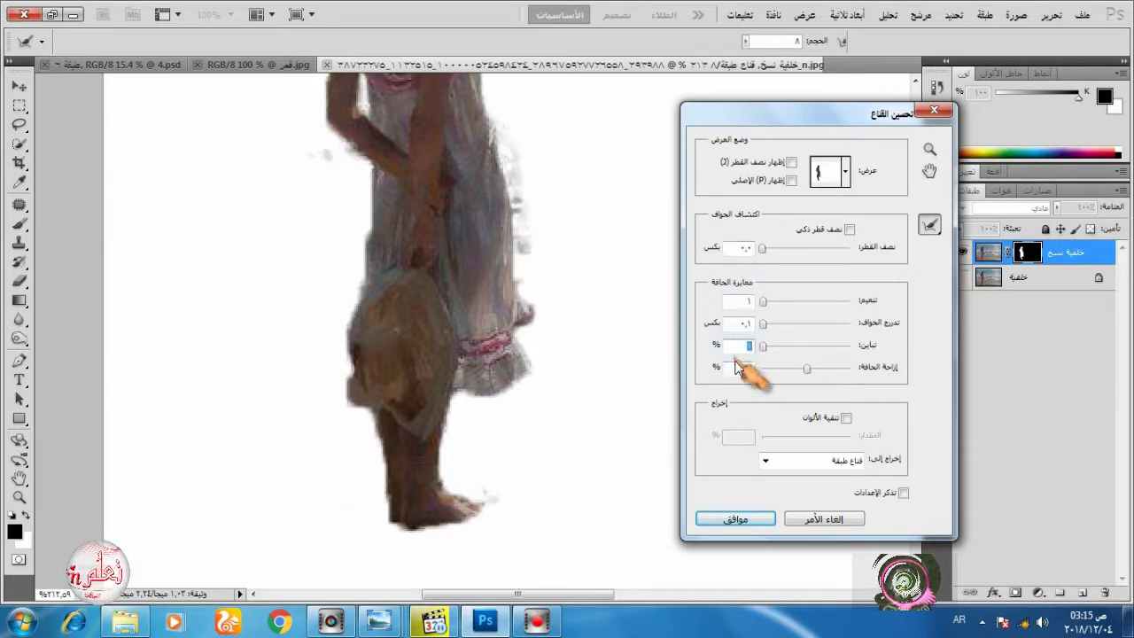
pyautogui.click(768, 516)
# Move the masked woman layer into the light bulb document 4.psd.
pyautogui.scroll(3, 805, 343)
pyautogui.click(19, 86)
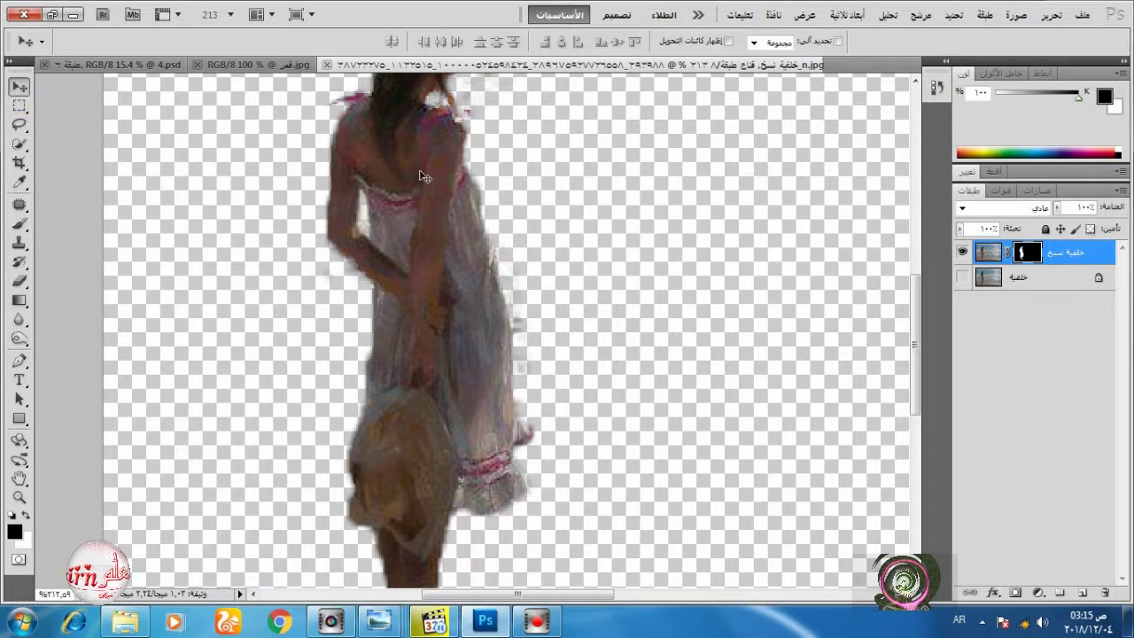
pyautogui.moveTo(420, 170); pyautogui.dragTo(570, 338)
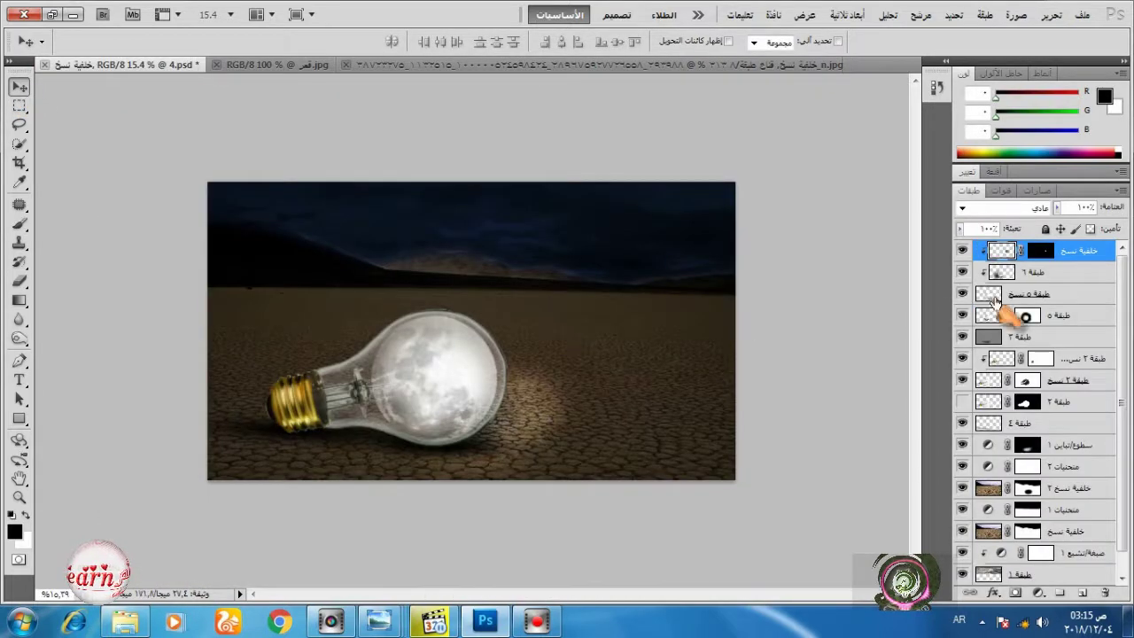
# Release the woman's layer from its clipping mask and flip it horizontally with Free Transform.
pyautogui.keyDown('alt'); pyautogui.click(1080, 261); pyautogui.keyUp('alt')
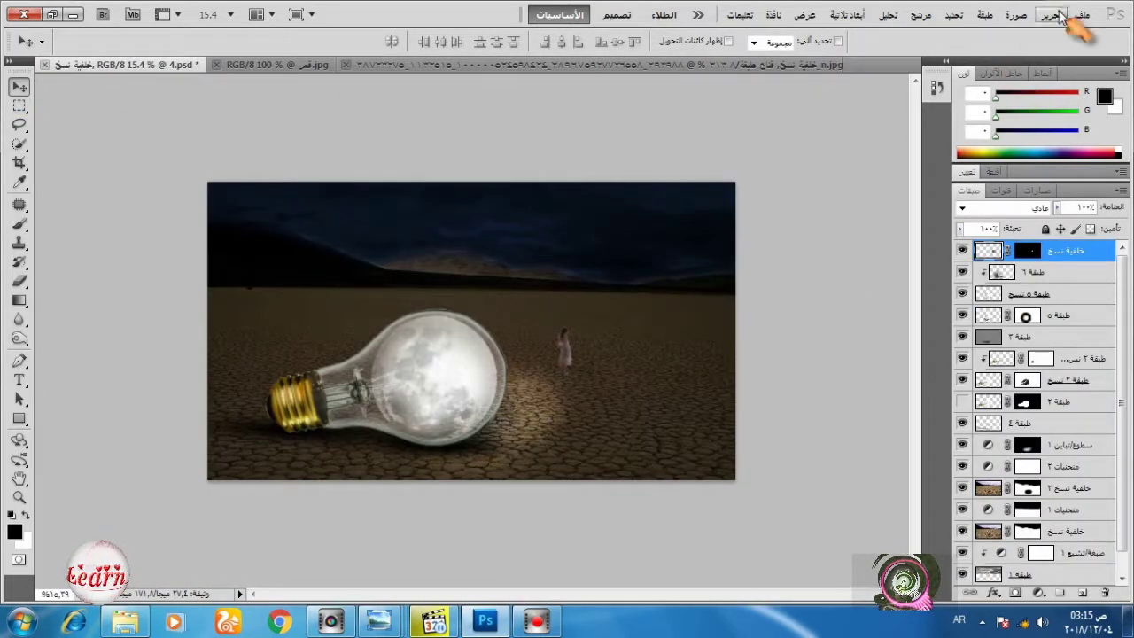
pyautogui.click(1054, 16)
pyautogui.click(854, 321)
pyautogui.rightClick(625, 340)
pyautogui.click(604, 573)
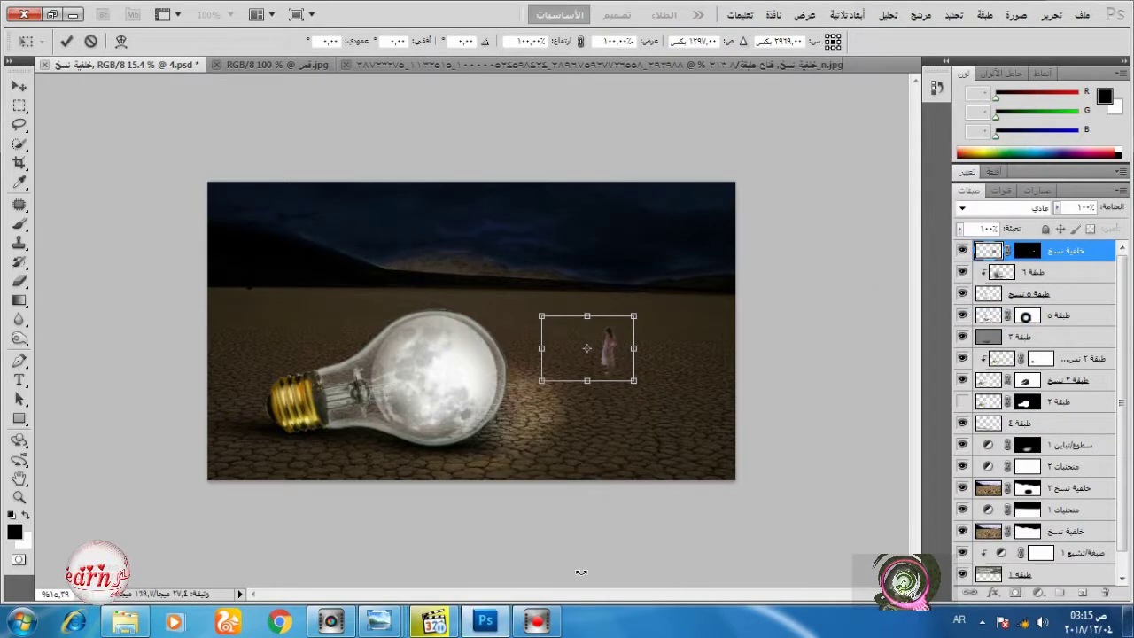
pyautogui.press('Return')
# Scale the woman to about 216% width and 257% height and place her standing on the cracked ground beside the bulb.
pyautogui.click(1051, 15)
pyautogui.click(854, 321)
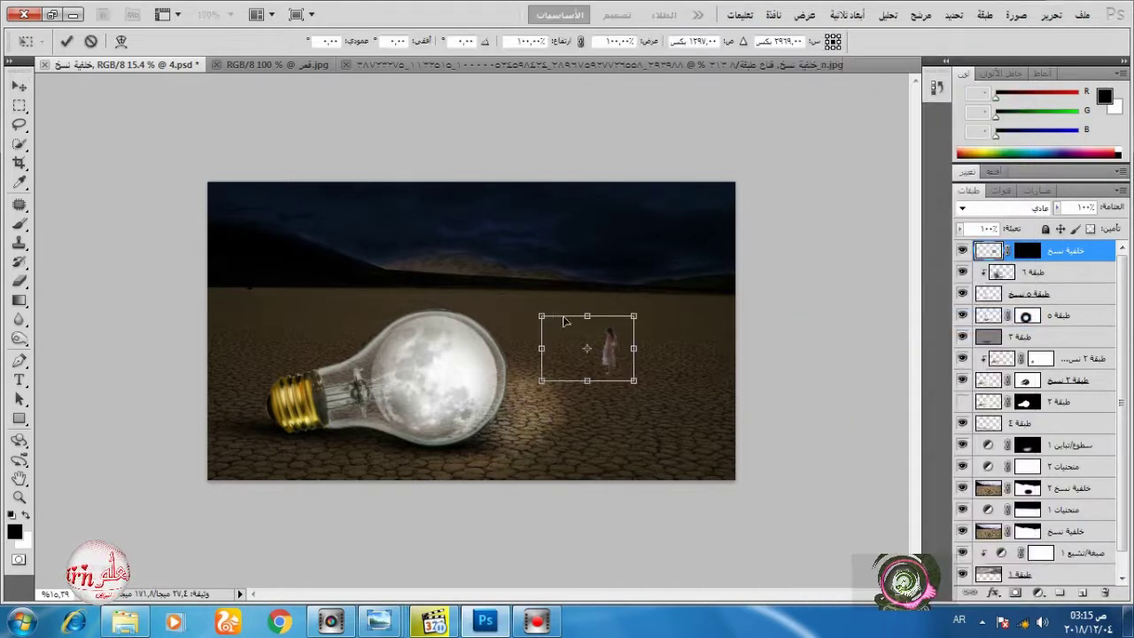
pyautogui.click(581, 41)
pyautogui.moveTo(542, 316); pyautogui.dragTo(435, 210)
pyautogui.moveTo(523, 250); pyautogui.dragTo(546, 350)
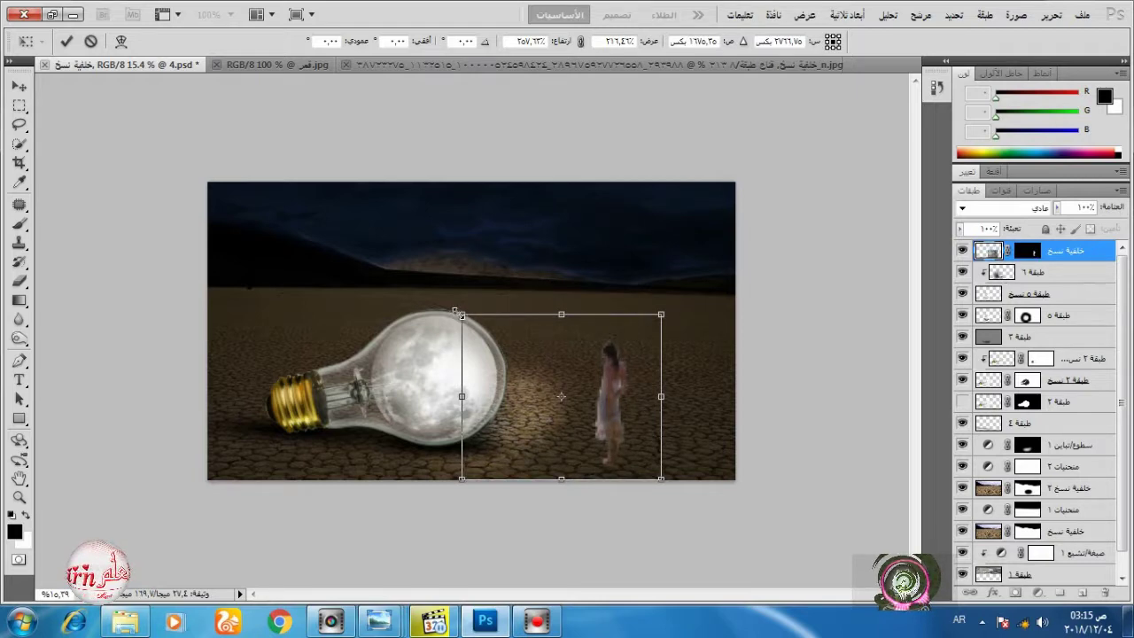
pyautogui.click(67, 41)
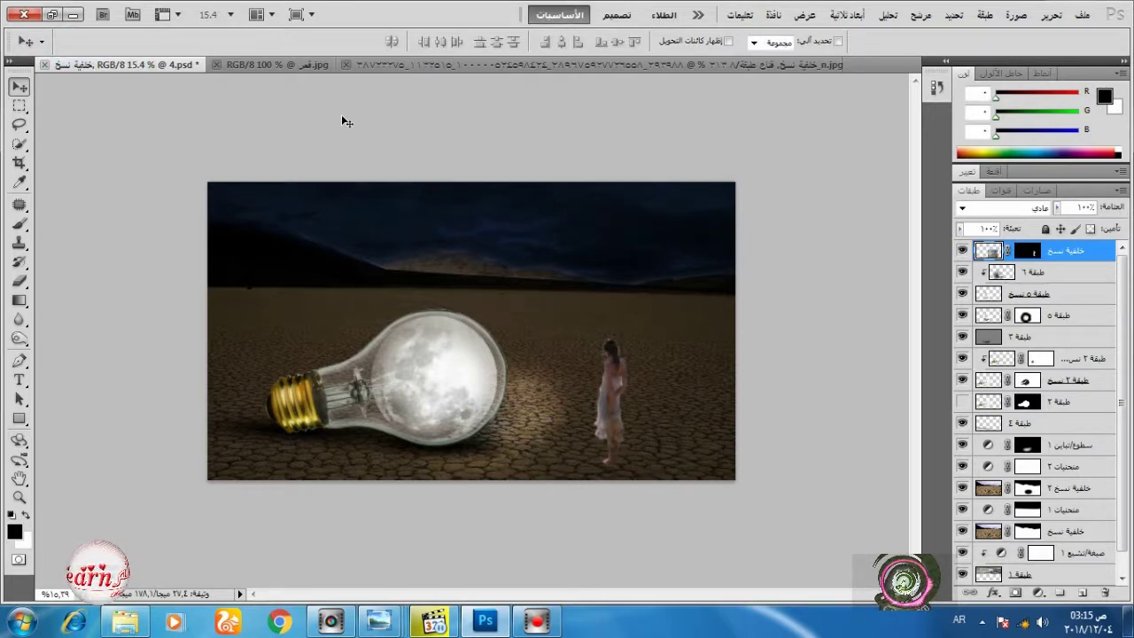
# Clean the fringe along the woman's hair, back and legs on her layer mask with a black 10 px brush.
pyautogui.scroll(11, 627, 453)
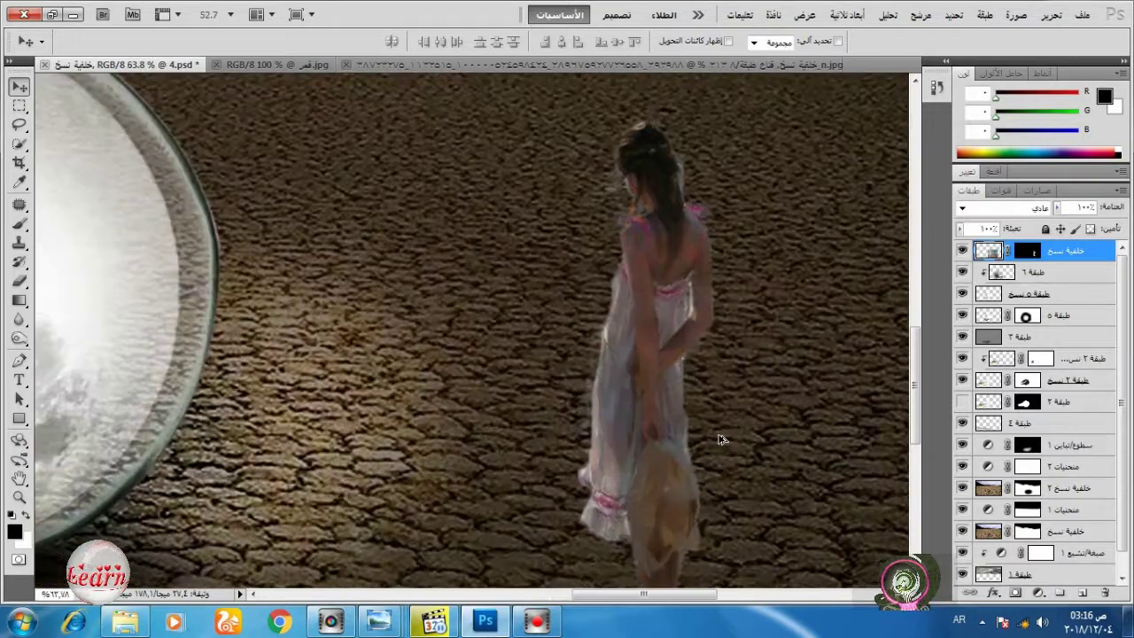
pyautogui.click(18, 224)
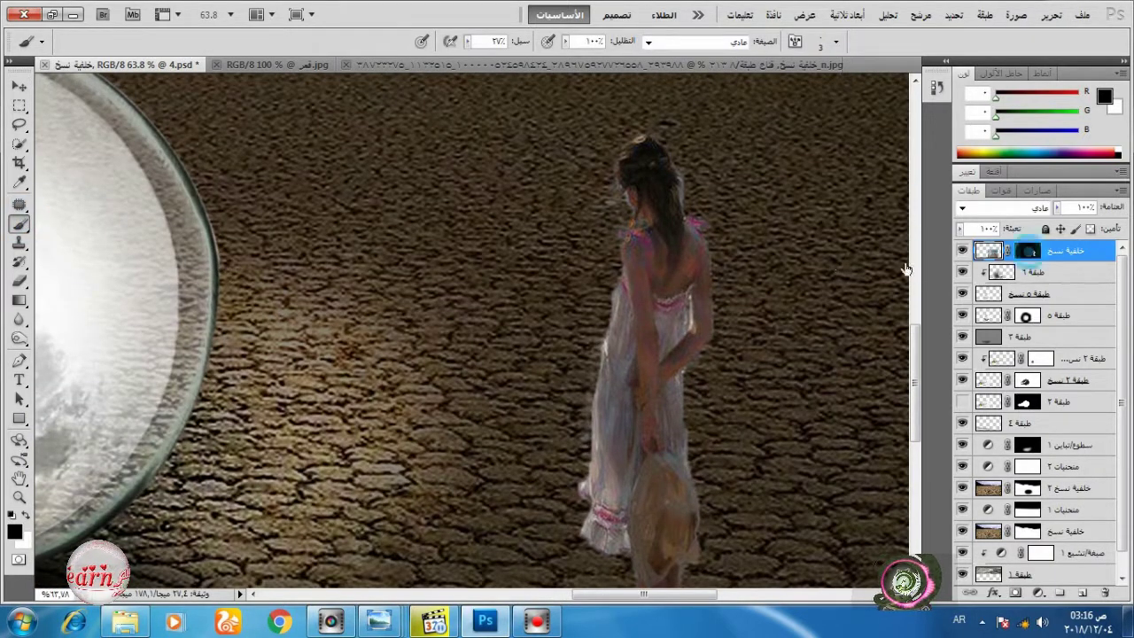
pyautogui.click(1027, 252)
pyautogui.rightClick(758, 258)
pyautogui.click(814, 302)
pyautogui.click(690, 180)
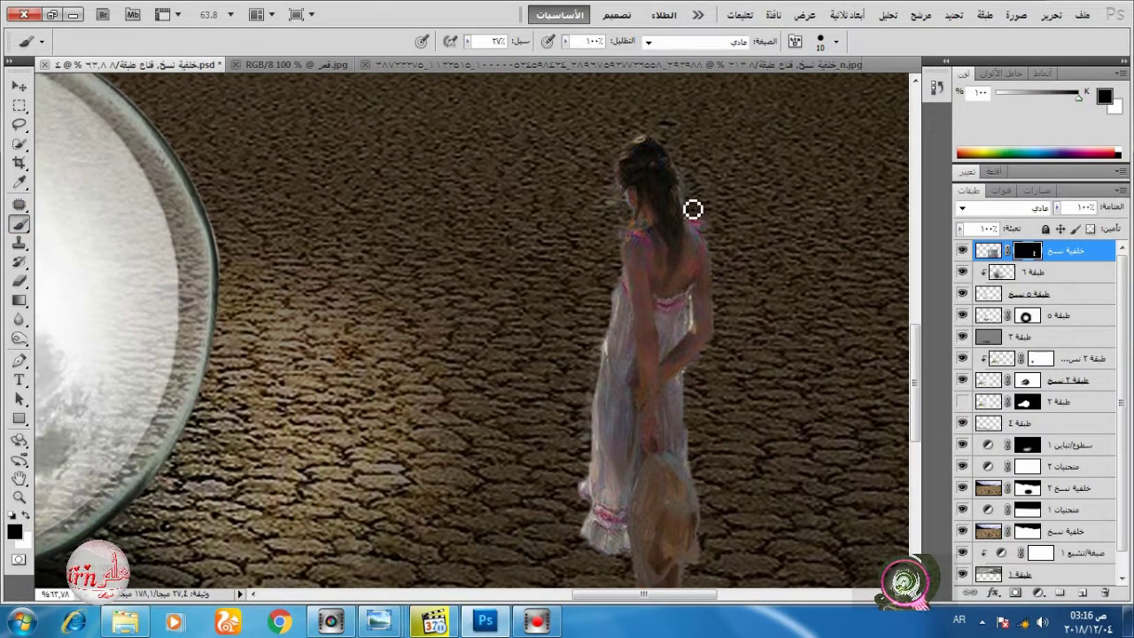
pyautogui.scroll(-3, 626, 264)
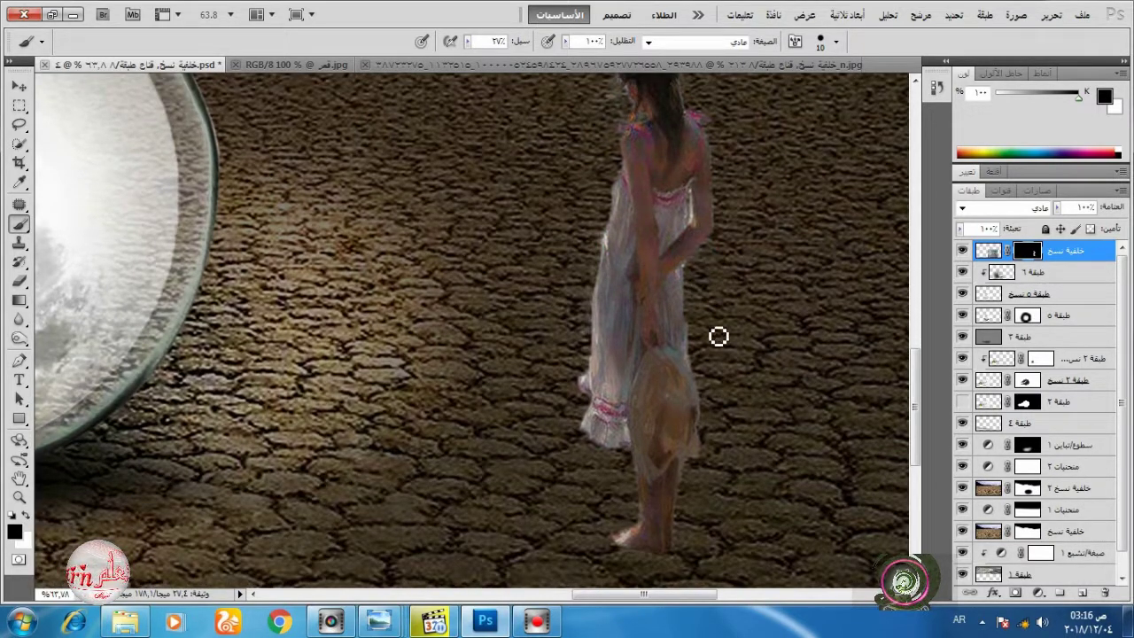
pyautogui.scroll(-2, 708, 372)
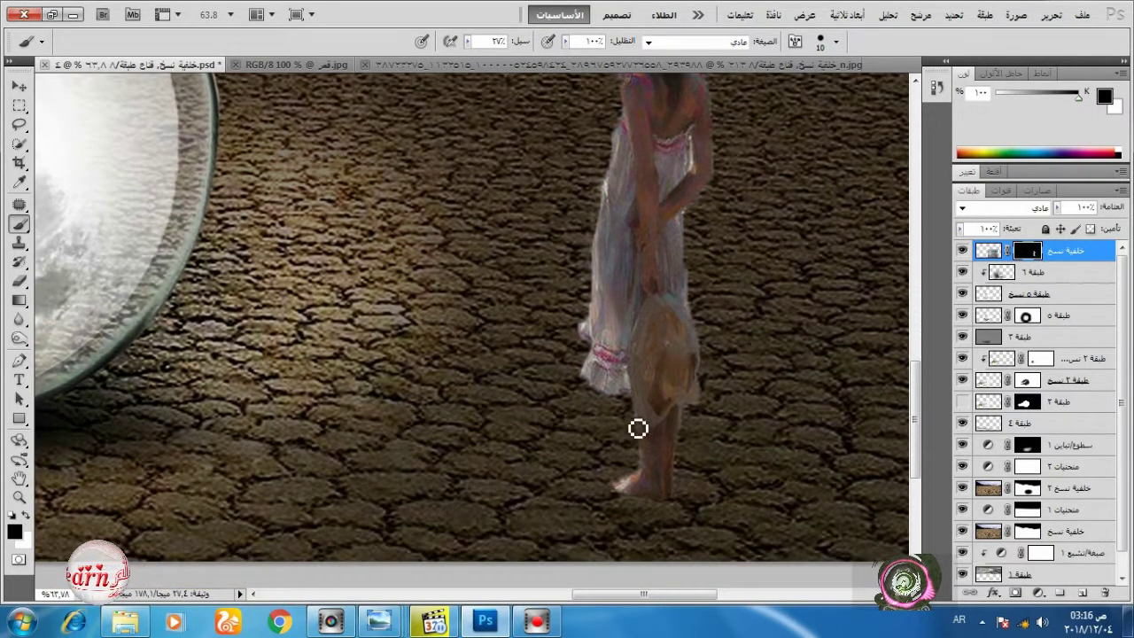
pyautogui.scroll(2, 670, 413)
pyautogui.scroll(-10, 698, 413)
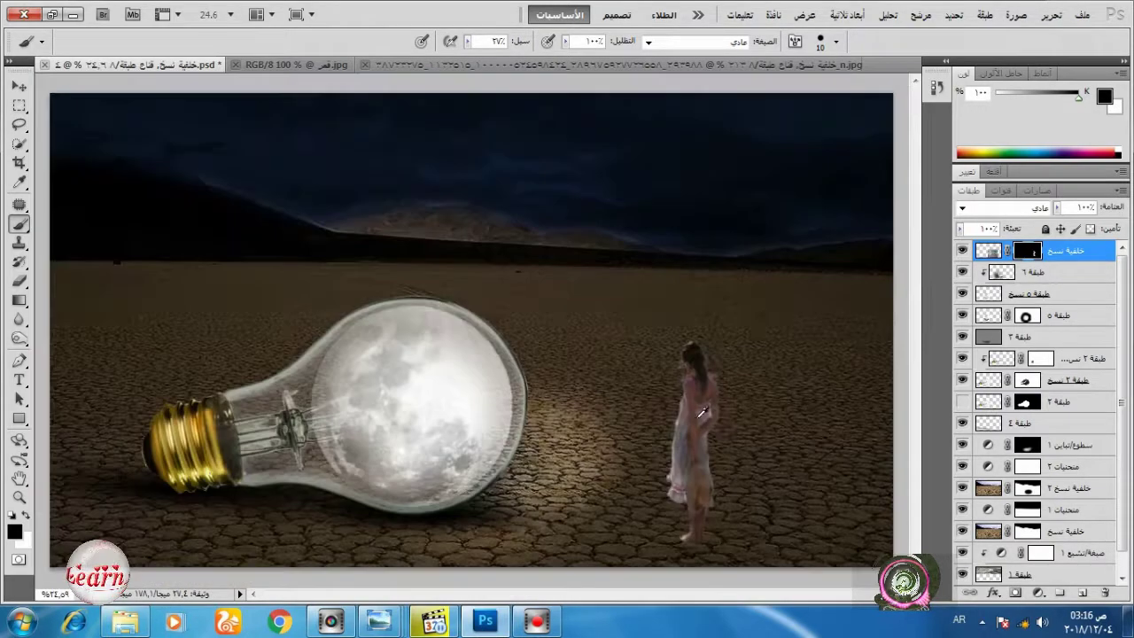
pyautogui.scroll(7, 702, 412)
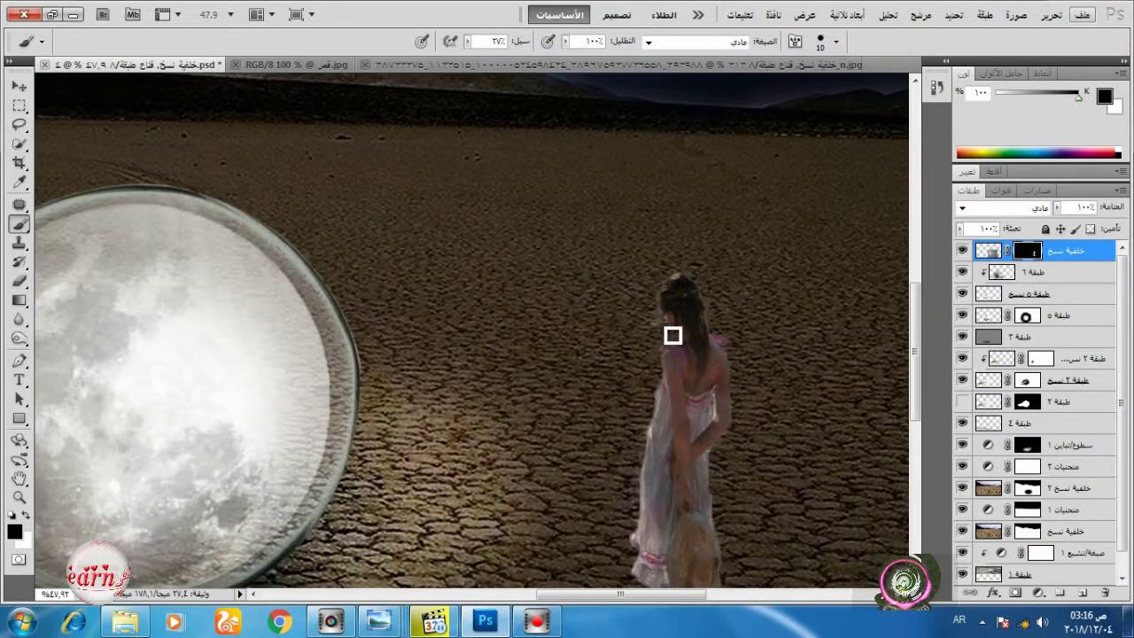
pyautogui.scroll(-8, 673, 337)
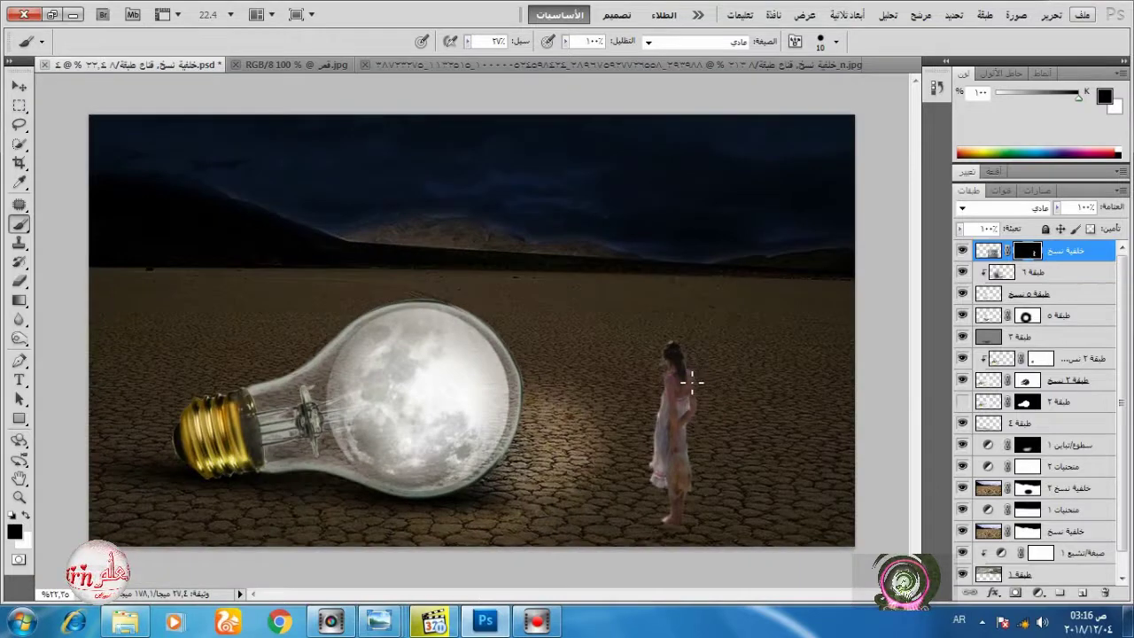
# Move the woman slightly lower and farther from the light bulb.
pyautogui.click(19, 86)
pyautogui.moveTo(671, 393); pyautogui.dragTo(685, 406)
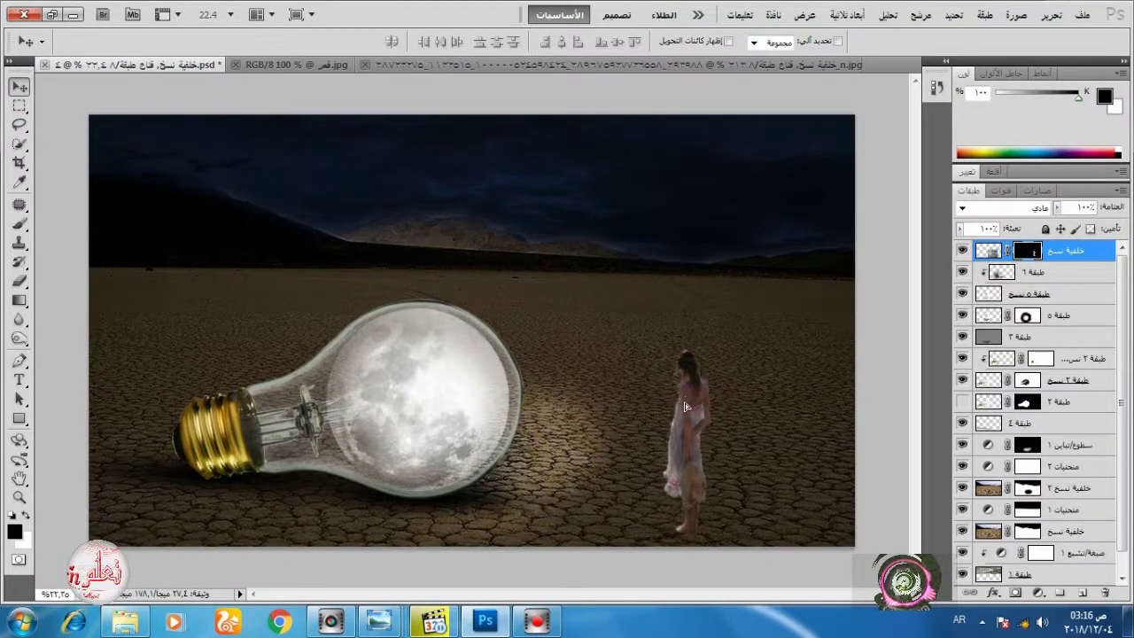
pyautogui.scroll(-2, 673, 403)
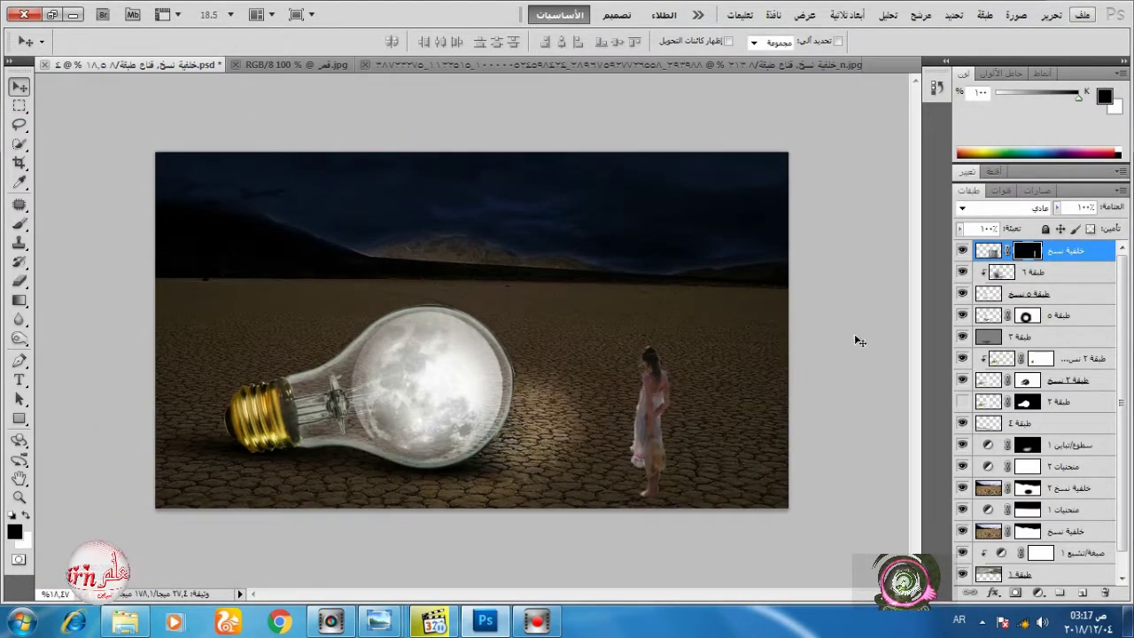
# Duplicate the woman's layer and darken the copy with a clipped Curves adjustment that maps input 255 to output 142.
pyautogui.moveTo(1059, 253); pyautogui.dragTo(1082, 592)
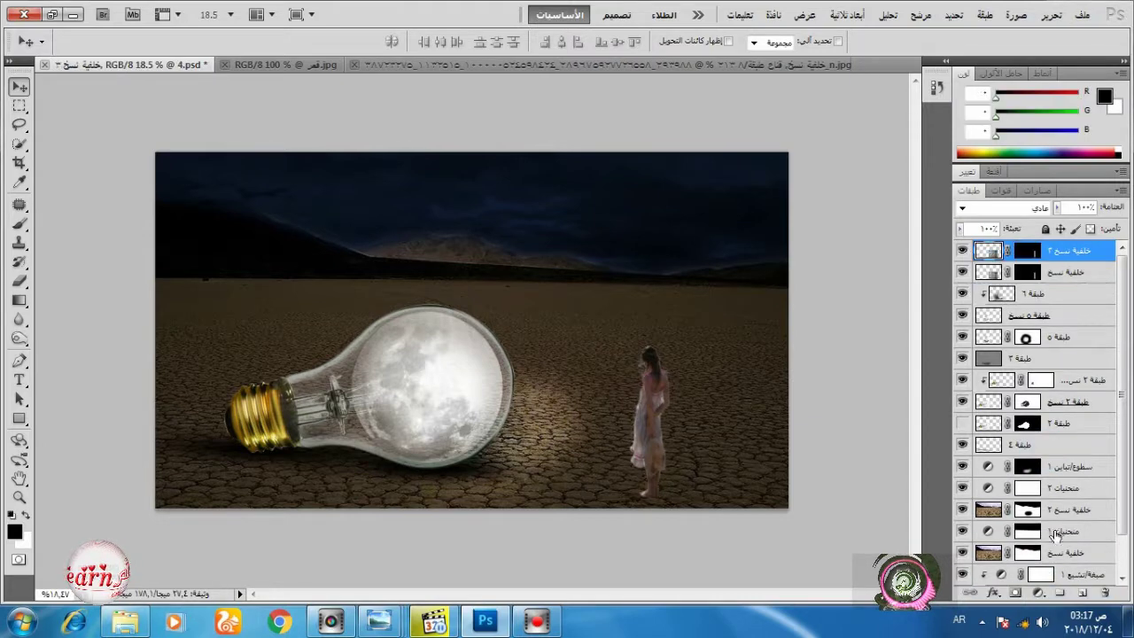
pyautogui.click(1038, 592)
pyautogui.click(1019, 371)
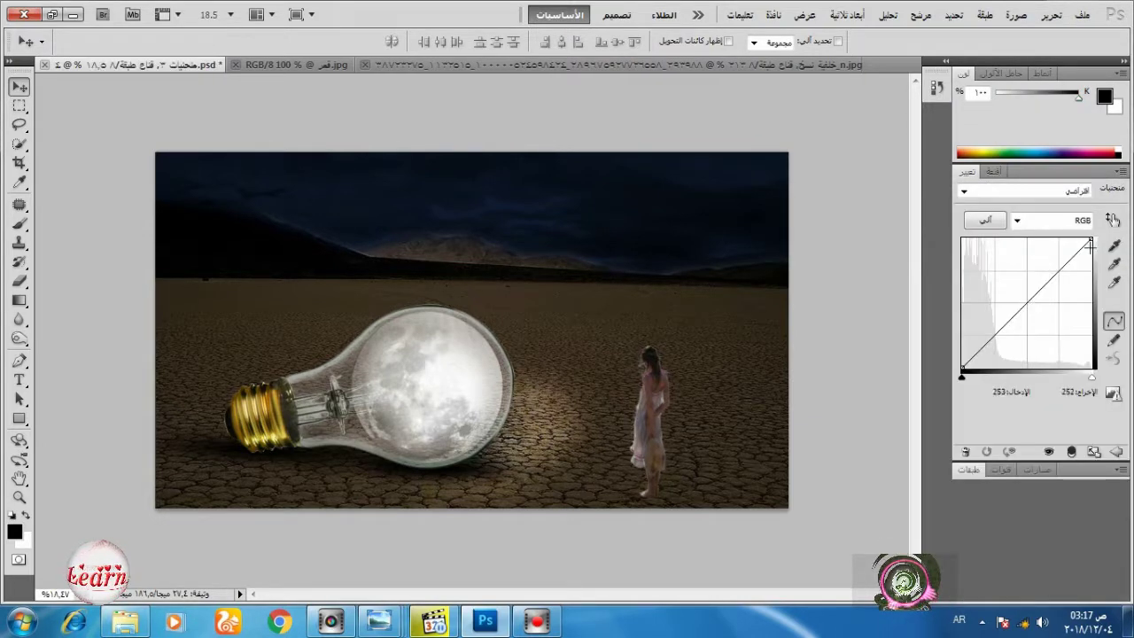
pyautogui.moveTo(1090, 245); pyautogui.dragTo(1090, 299)
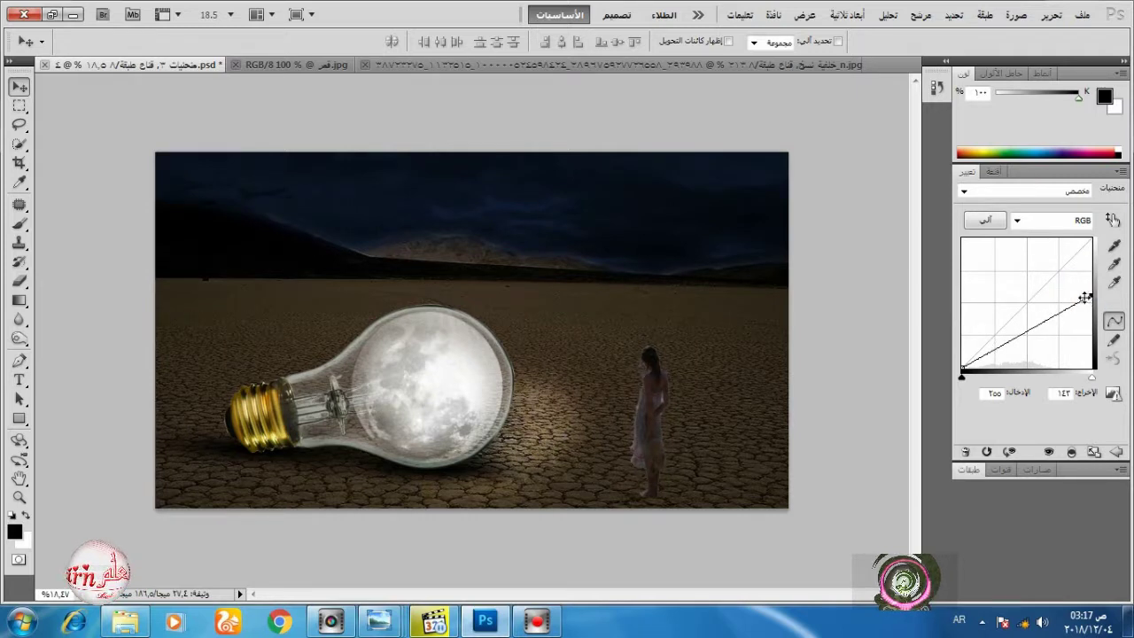
pyautogui.click(970, 470)
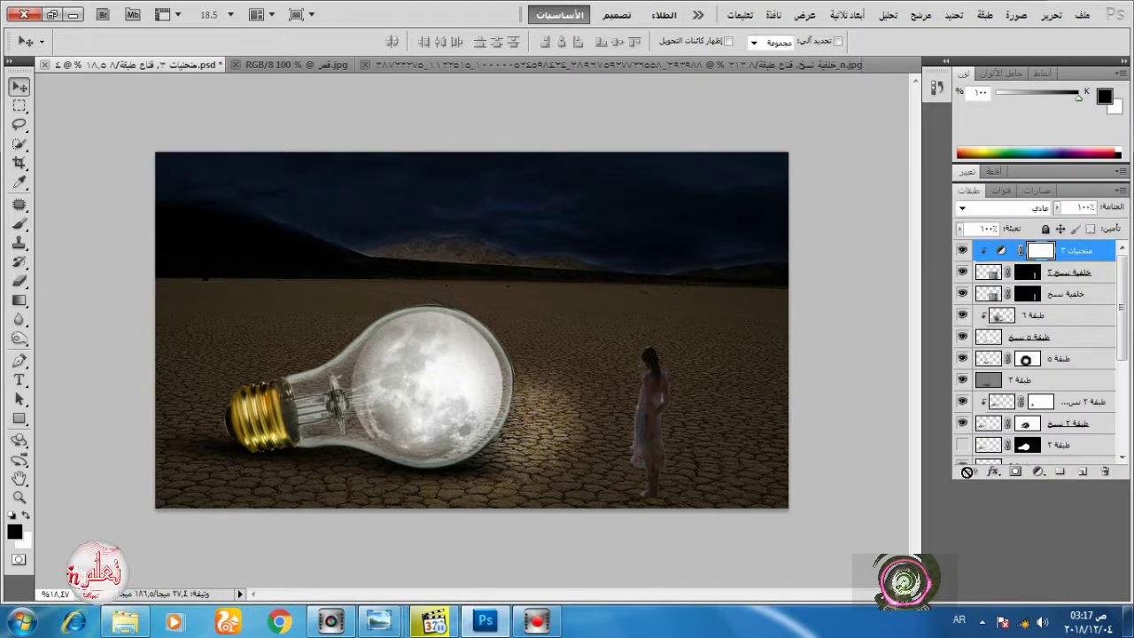
# Select both woman layers and shift them together slightly closer to the light bulb.
pyautogui.click(1045, 273)
pyautogui.keyDown('shift'); pyautogui.click(1053, 295); pyautogui.keyUp('shift')
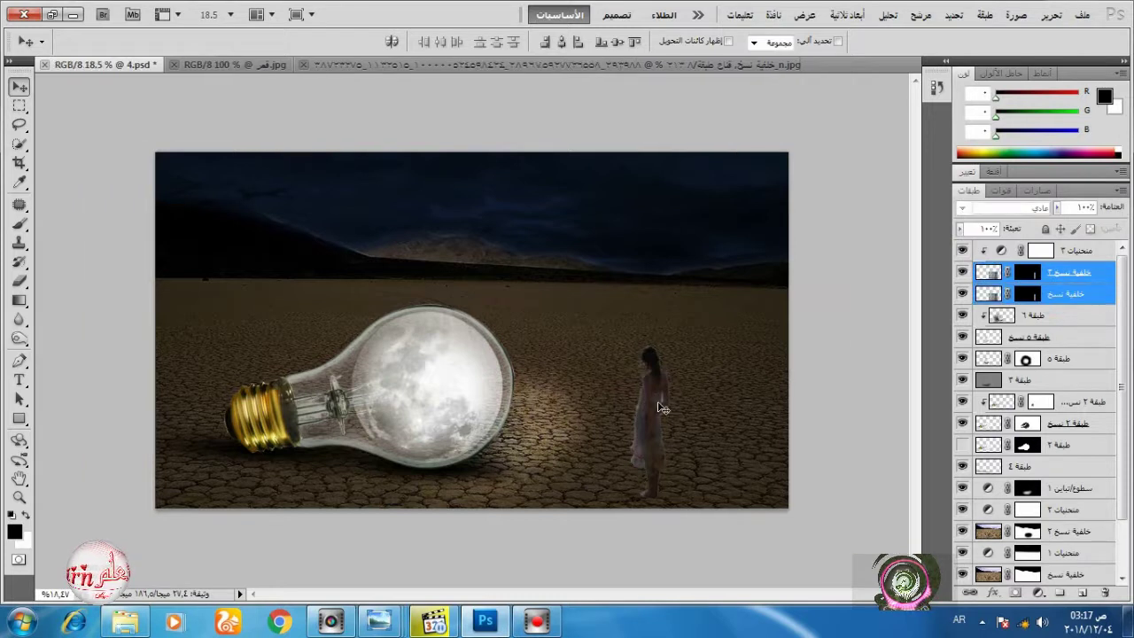
pyautogui.moveTo(663, 408); pyautogui.dragTo(689, 410)
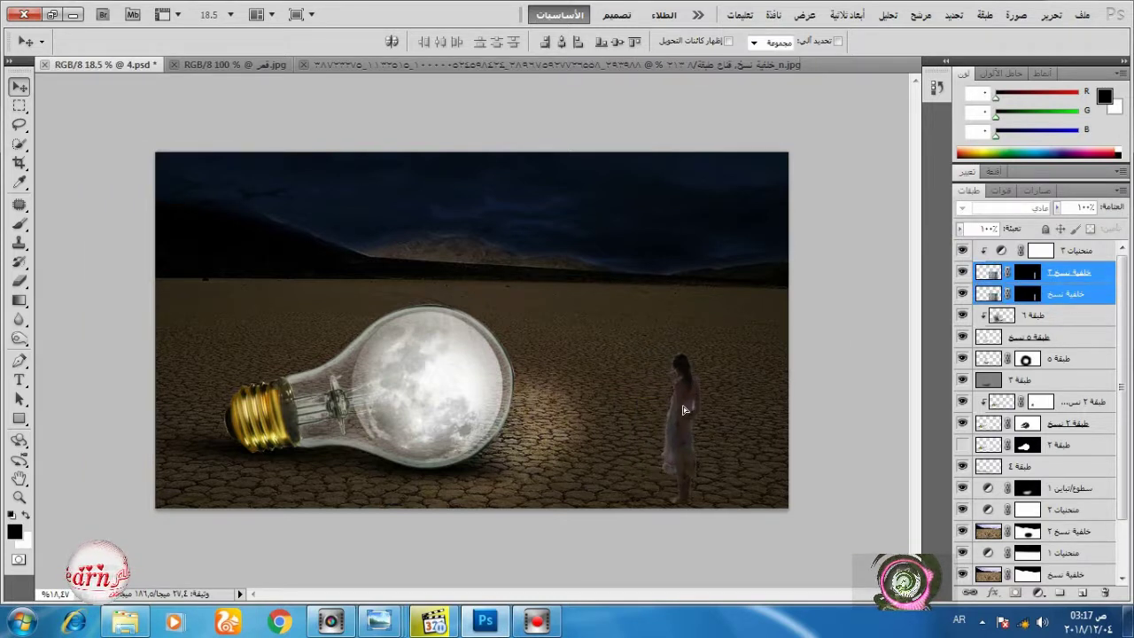
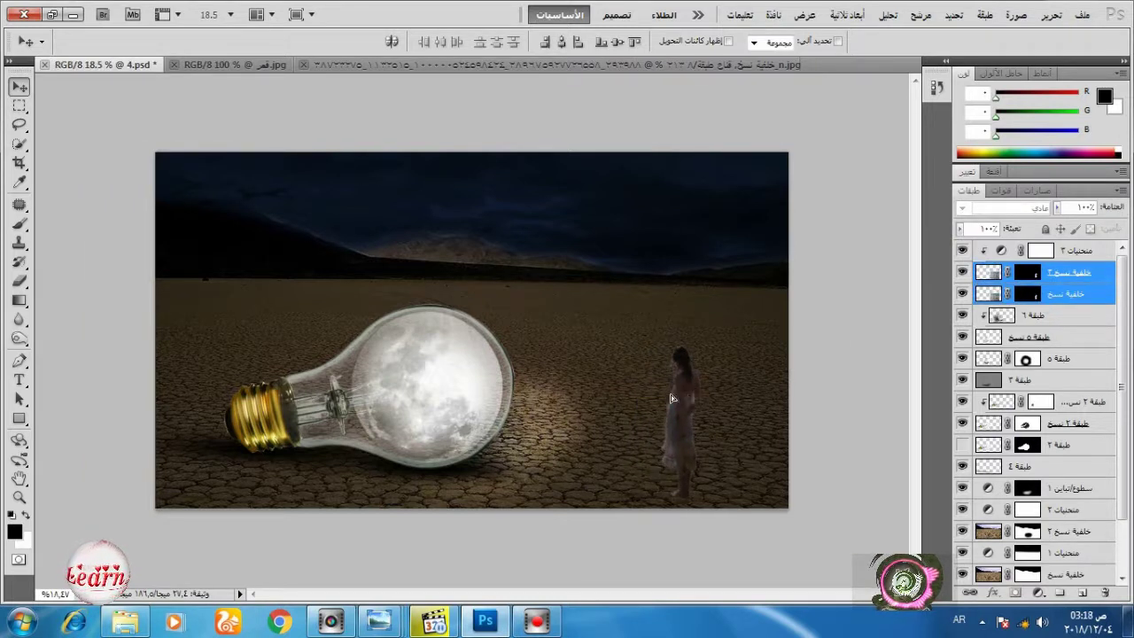
pyautogui.moveTo(684, 396); pyautogui.dragTo(644, 387)
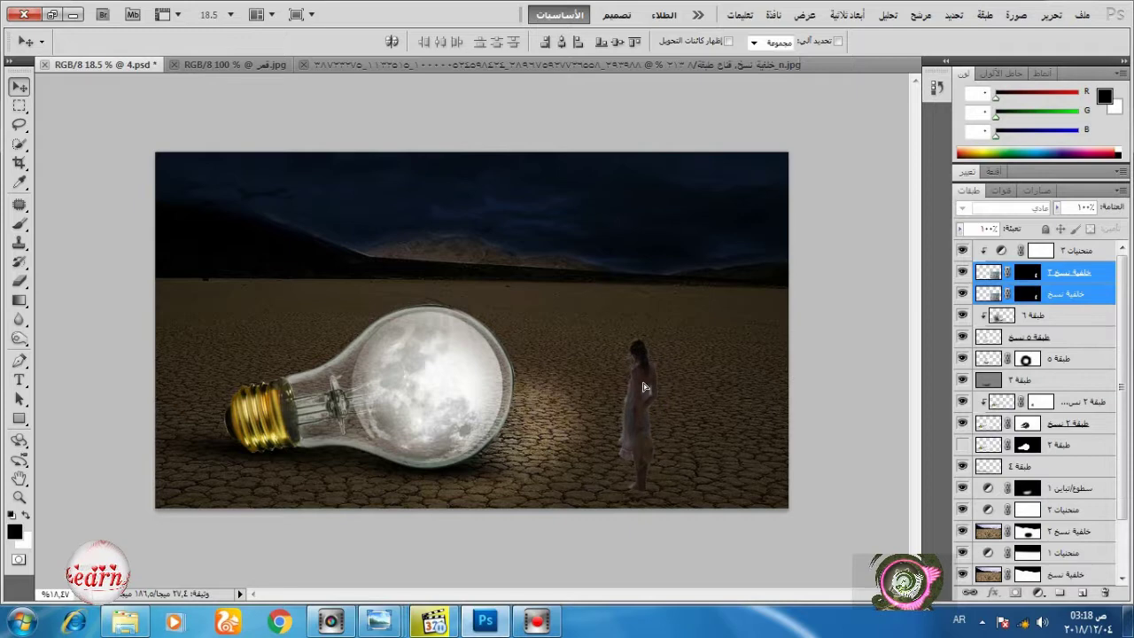
# Check what the منحنيات ٢ adjustment and طبقة ٤ contribute to the scene by toggling their visibility.
pyautogui.click(1105, 294)
pyautogui.click(1061, 316)
pyautogui.scroll(-3, 1056, 338)
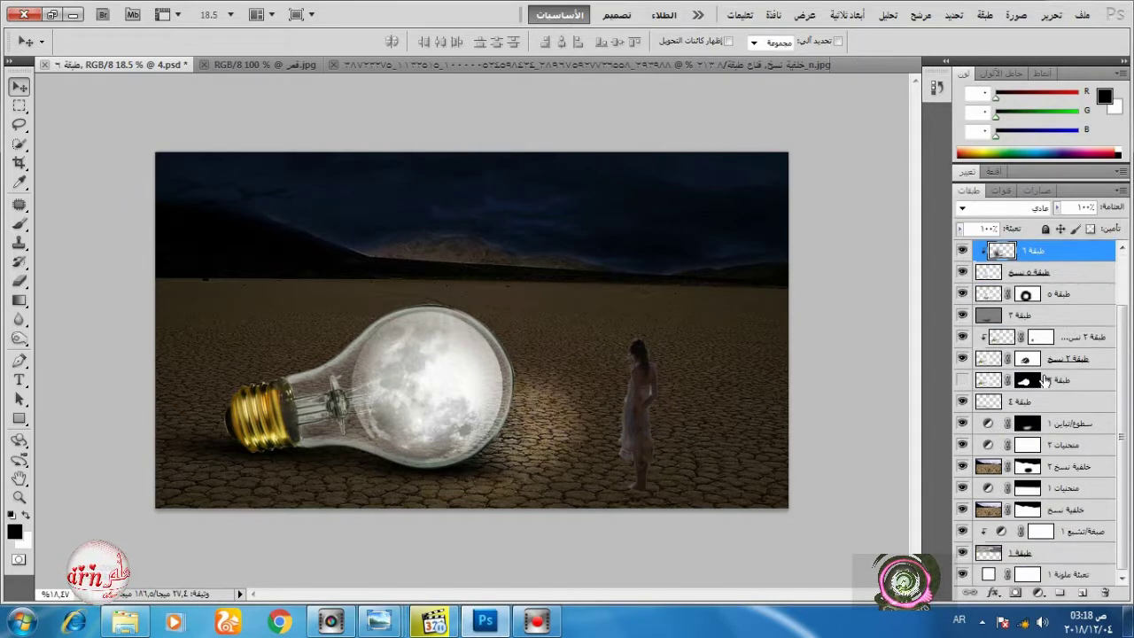
pyautogui.click(962, 445)
pyautogui.click(962, 445)
pyautogui.click(962, 401)
pyautogui.click(962, 402)
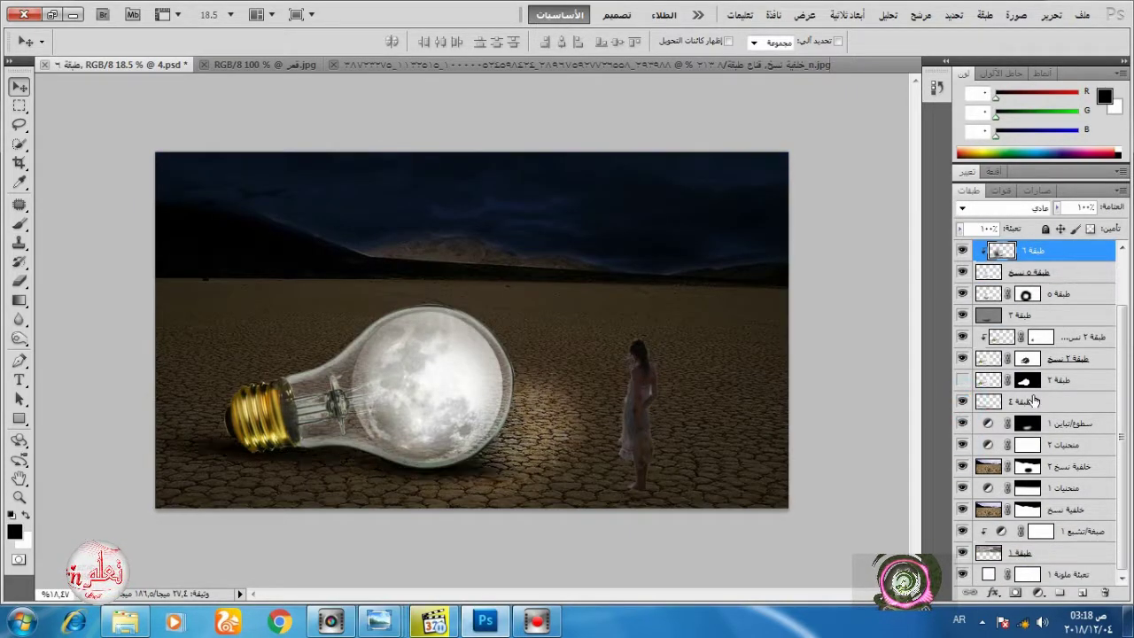
# Select the bulb, moon and shadow layers from طبقة ٦ down to طبقة ٤, then enlarge them together and shift them toward the woman.
pyautogui.keyDown('ctrl'); pyautogui.click(1033, 401); pyautogui.keyUp('ctrl')
pyautogui.keyDown('ctrl'); pyautogui.click(1059, 275); pyautogui.keyUp('ctrl')
pyautogui.keyDown('ctrl'); pyautogui.click(1060, 295); pyautogui.keyUp('ctrl')
pyautogui.keyDown('ctrl'); pyautogui.click(1064, 316); pyautogui.keyUp('ctrl')
pyautogui.keyDown('ctrl'); pyautogui.click(1066, 337); pyautogui.keyUp('ctrl')
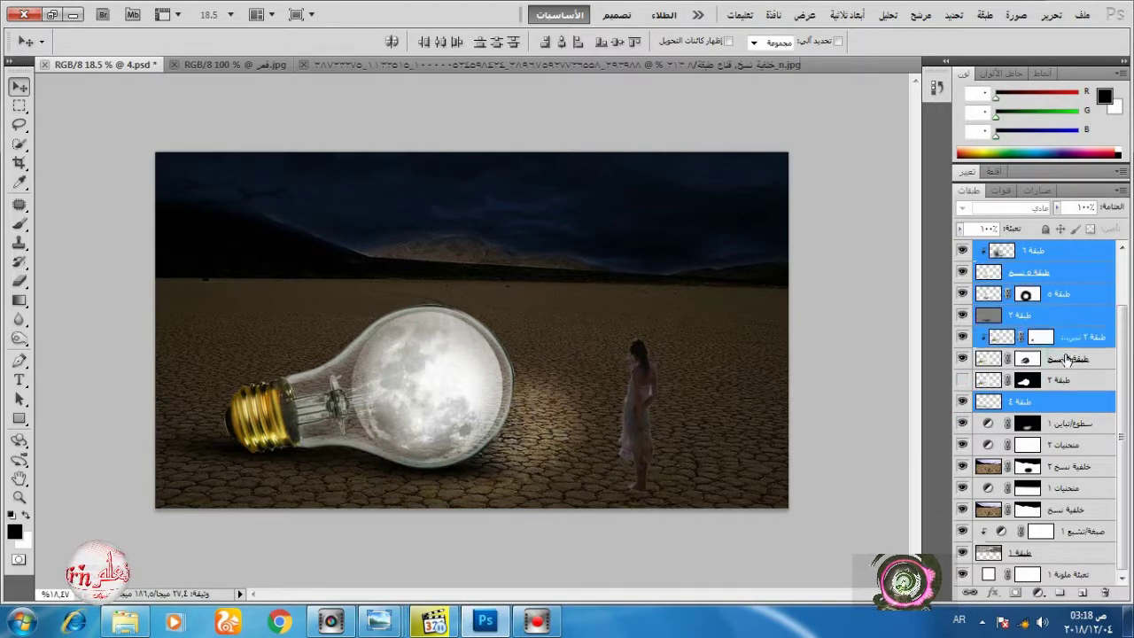
pyautogui.keyDown('ctrl'); pyautogui.click(1067, 359); pyautogui.keyUp('ctrl')
pyautogui.keyDown('ctrl'); pyautogui.click(1063, 380); pyautogui.keyUp('ctrl')
pyautogui.click(1048, 16)
pyautogui.click(835, 324)
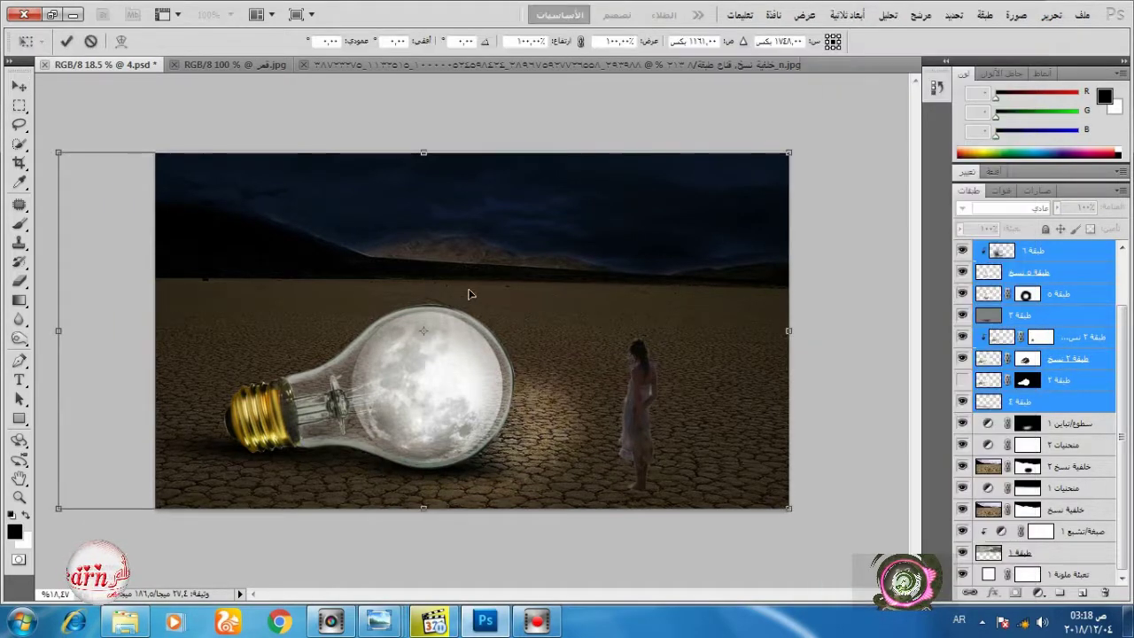
pyautogui.moveTo(452, 275); pyautogui.dragTo(424, 282)
pyautogui.moveTo(86, 141); pyautogui.dragTo(46, 87)
pyautogui.moveTo(400, 278)
pyautogui.mouseDown()
pyautogui.moveTo(421, 290)
pyautogui.moveTo(417, 273)
pyautogui.mouseUp()
pyautogui.click(76, 41)
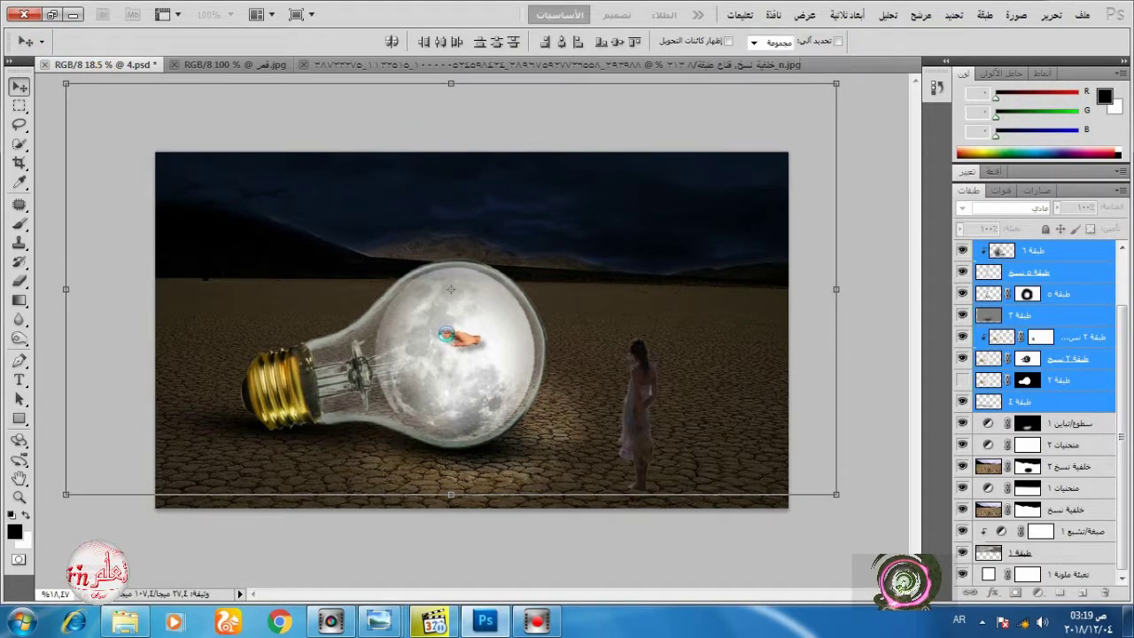
# Select both woman layers and move them together farther away from the enlarged bulb.
pyautogui.scroll(2, 1035, 259)
pyautogui.click(1057, 275)
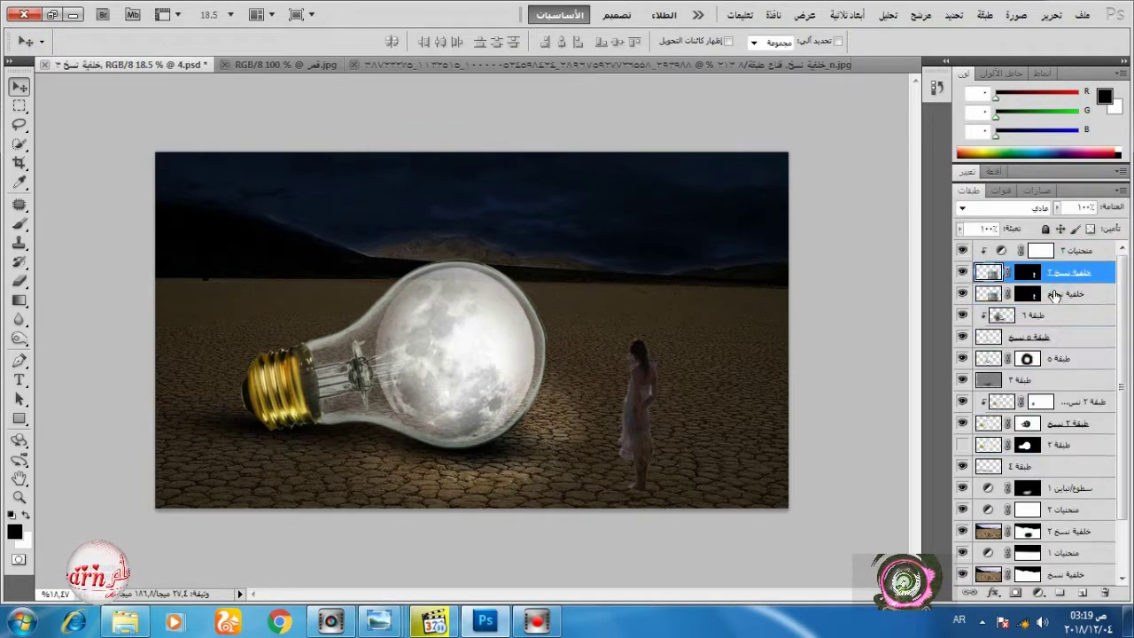
pyautogui.keyDown('shift'); pyautogui.click(1054, 294); pyautogui.keyUp('shift')
pyautogui.moveTo(650, 410); pyautogui.dragTo(683, 407)
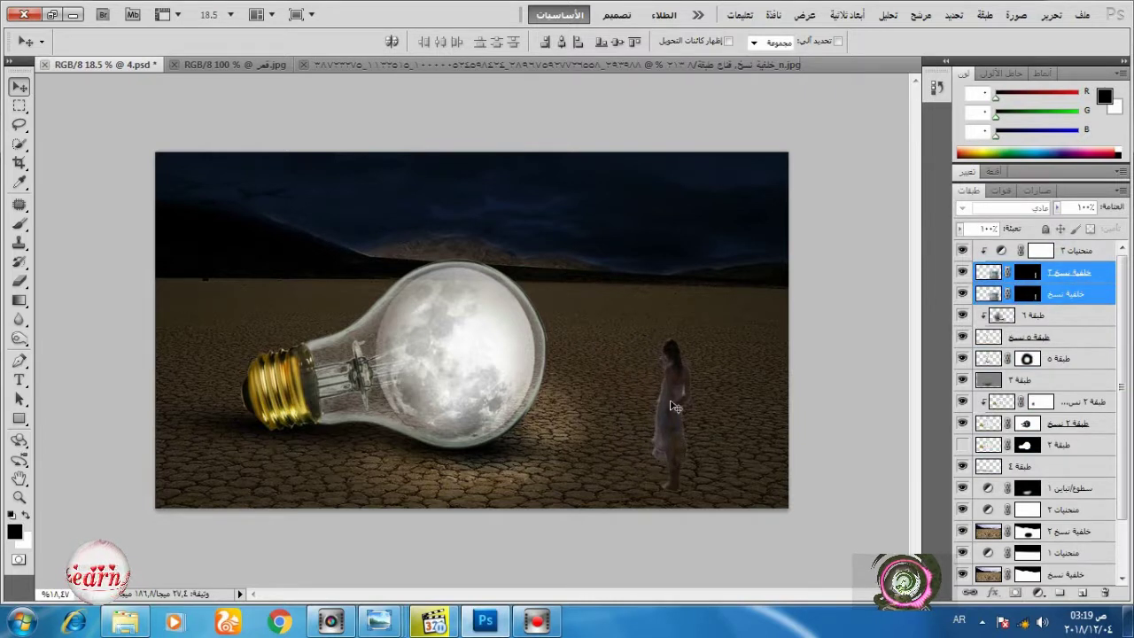
# Paint black on the منحنيات ٣ mask along the woman's bulb-facing side with a soft 79 px brush at 27% flow.
pyautogui.click(1004, 274)
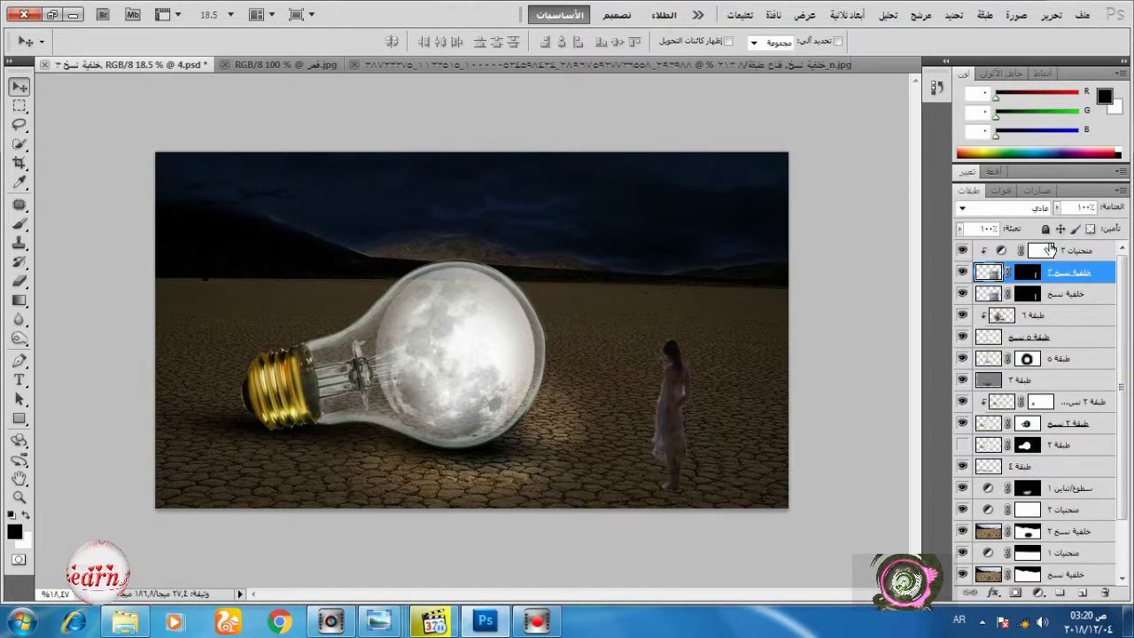
pyautogui.click(1045, 251)
pyautogui.press('b')
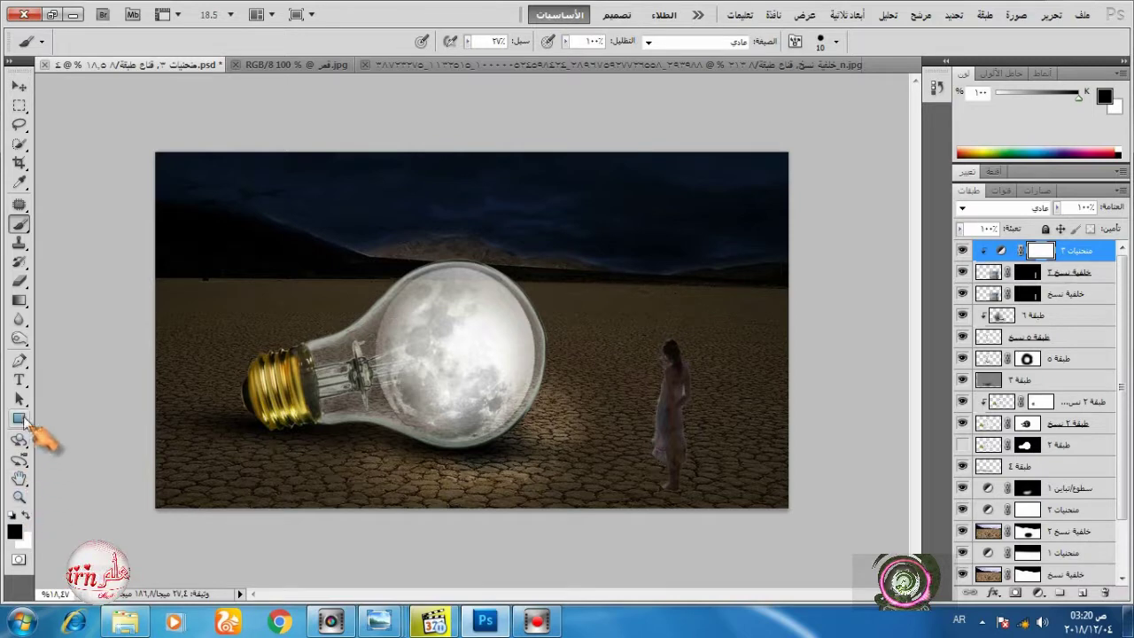
pyautogui.scroll(10, 616, 479)
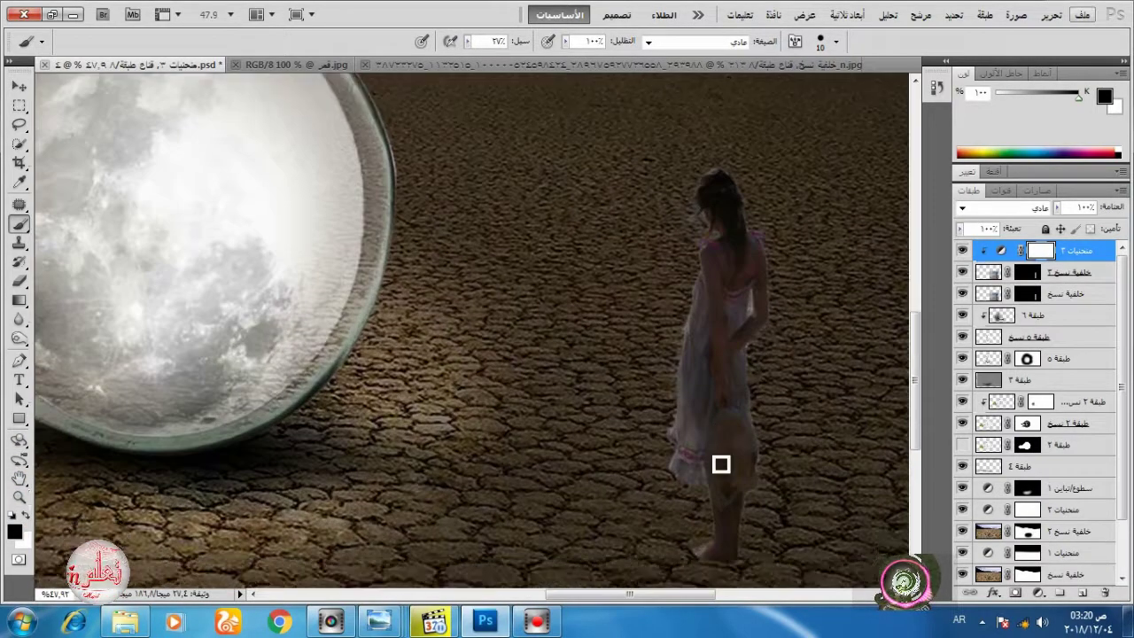
pyautogui.rightClick(745, 349)
pyautogui.click(844, 378)
pyautogui.click(785, 443)
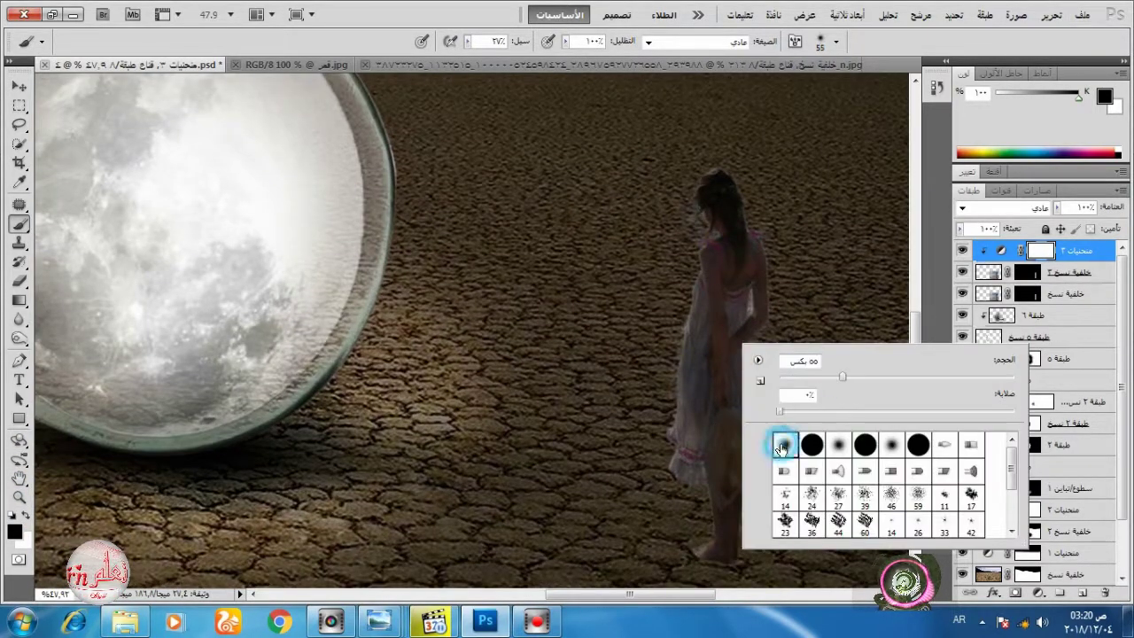
pyautogui.click(873, 379)
pyautogui.click(697, 217)
pyautogui.moveTo(706, 254)
pyautogui.mouseDown()
pyautogui.moveTo(695, 305)
pyautogui.moveTo(705, 445)
pyautogui.moveTo(680, 351)
pyautogui.mouseUp()
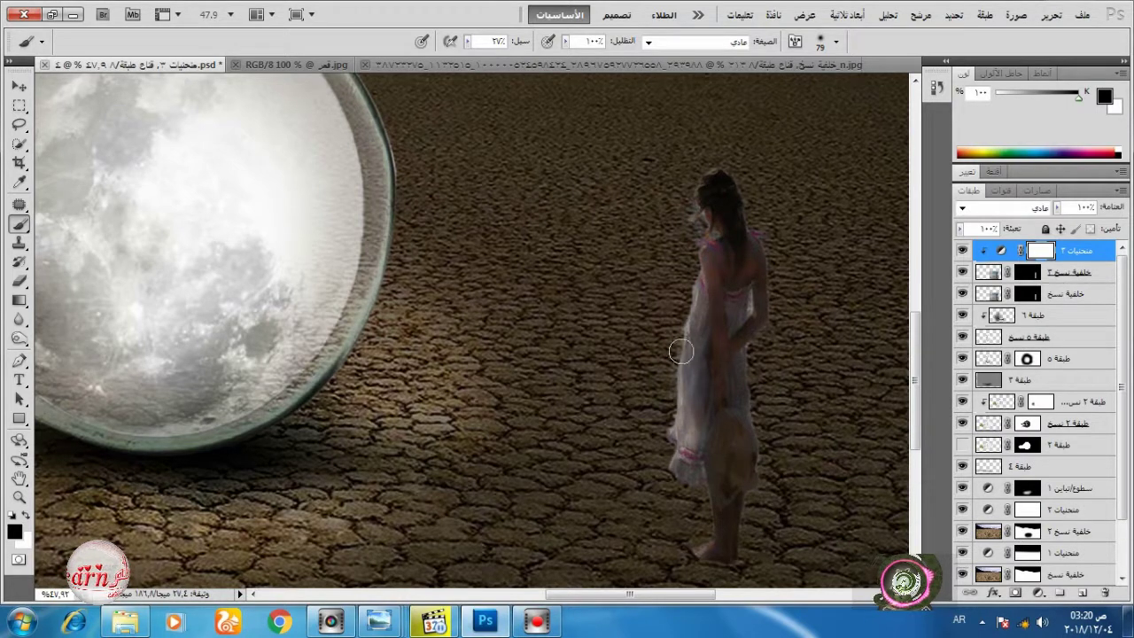
# Raise the brush flow to 100% and paint the mask from the woman's face down her dress to her feet on the bulb side.
pyautogui.moveTo(469, 44); pyautogui.dragTo(531, 58)
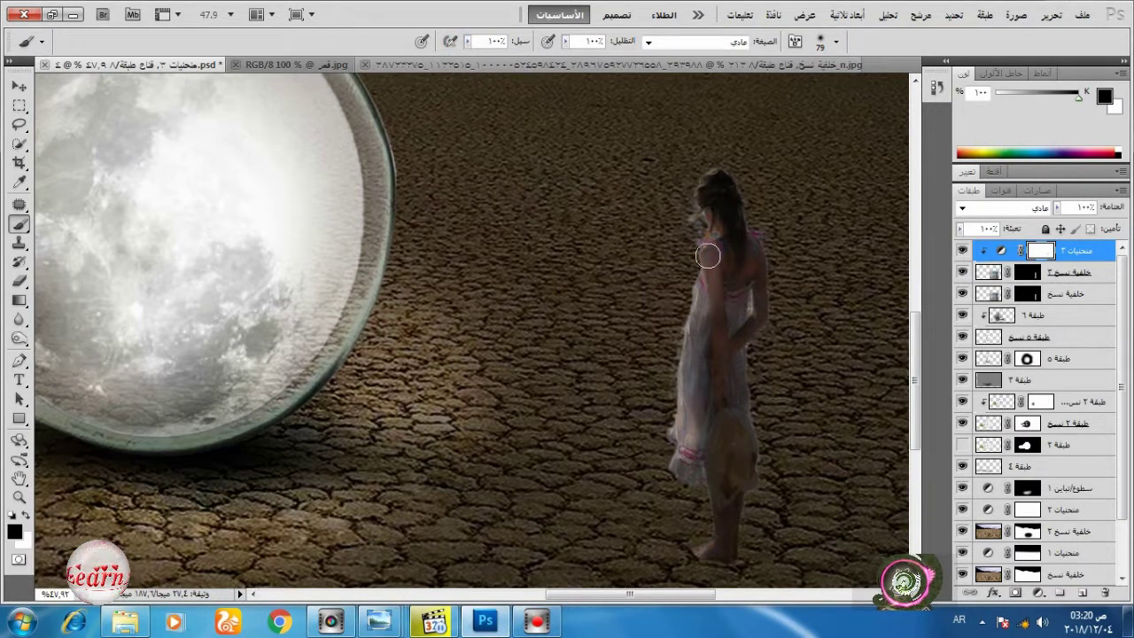
pyautogui.moveTo(681, 428); pyautogui.dragTo(683, 428)
pyautogui.moveTo(700, 487)
pyautogui.mouseDown()
pyautogui.moveTo(708, 546)
pyautogui.moveTo(683, 559)
pyautogui.mouseUp()
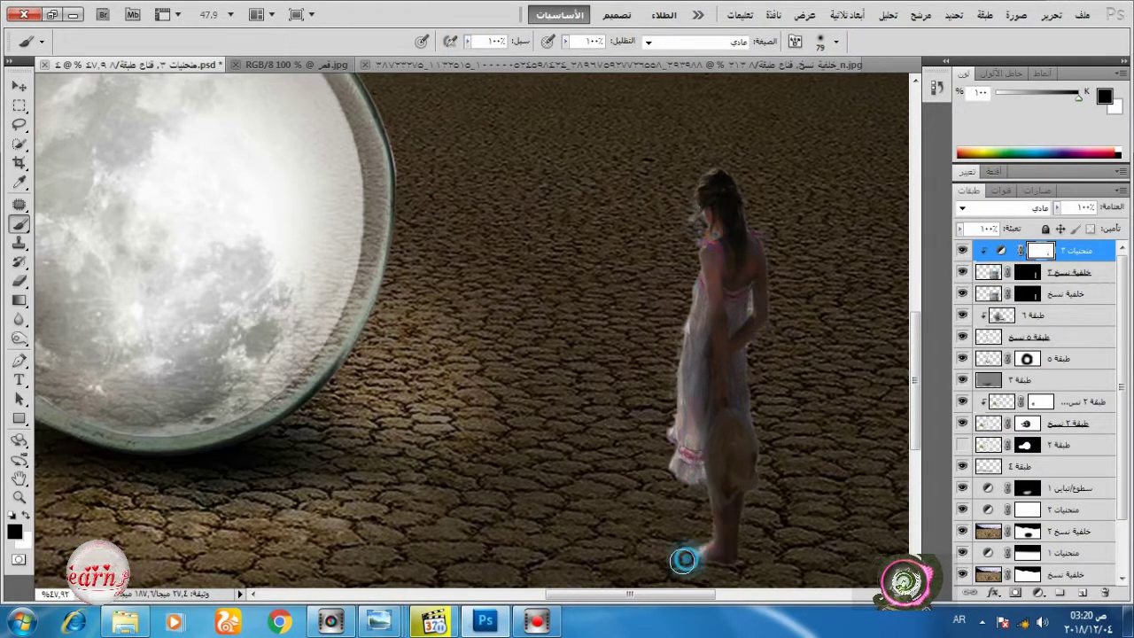
pyautogui.moveTo(703, 195); pyautogui.dragTo(694, 188)
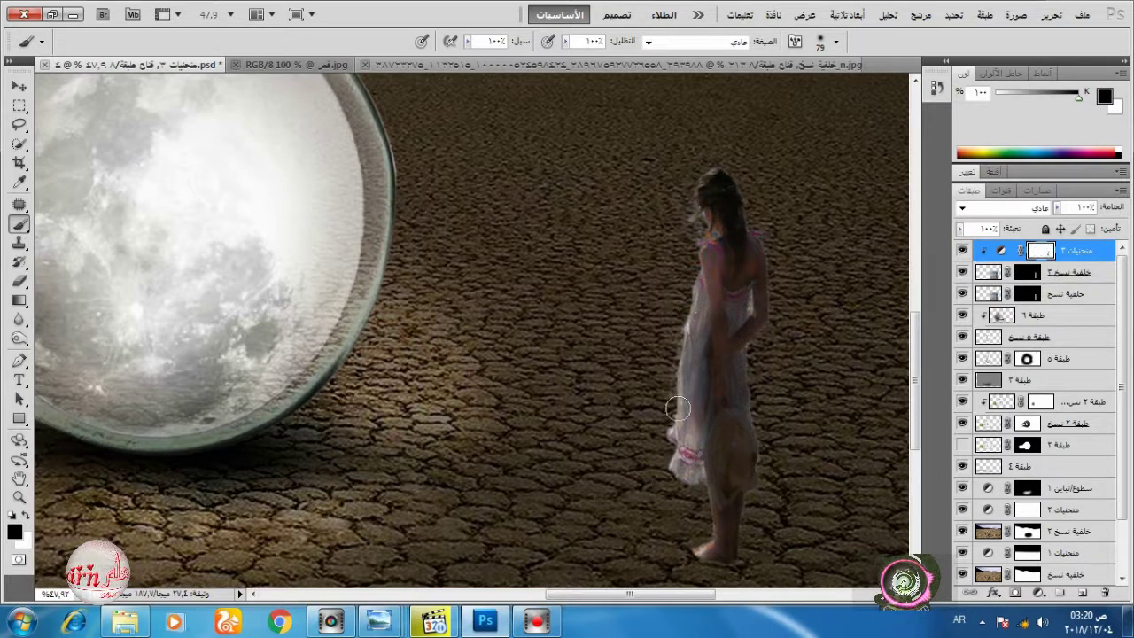
pyautogui.moveTo(678, 409)
pyautogui.mouseDown()
pyautogui.moveTo(676, 330)
pyautogui.moveTo(695, 297)
pyautogui.moveTo(692, 410)
pyautogui.mouseUp()
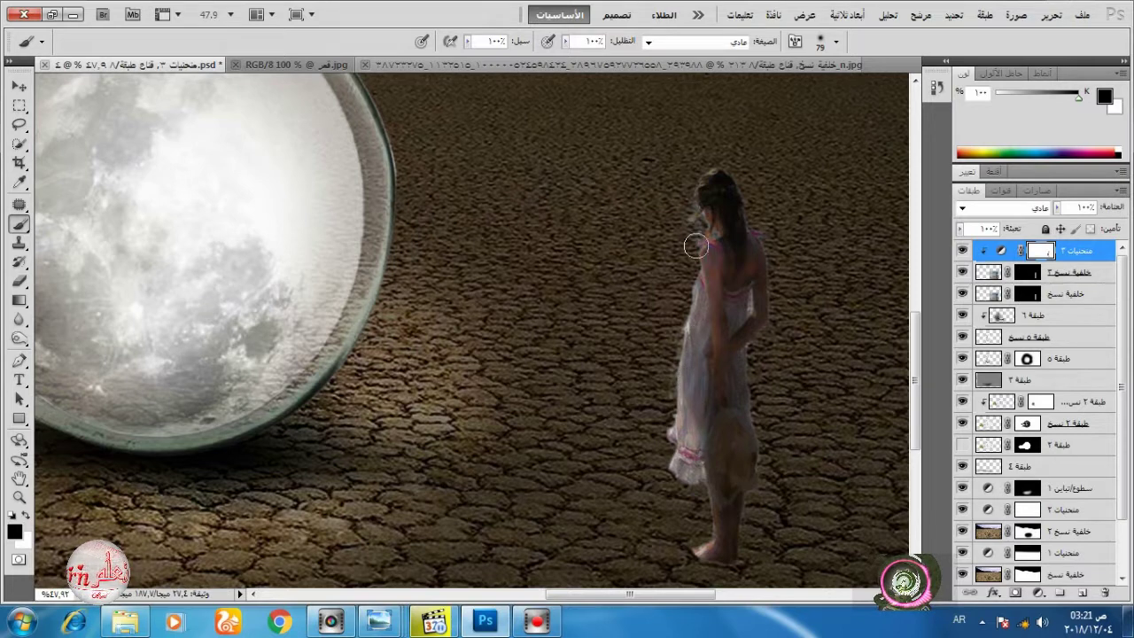
pyautogui.scroll(-5, 747, 298)
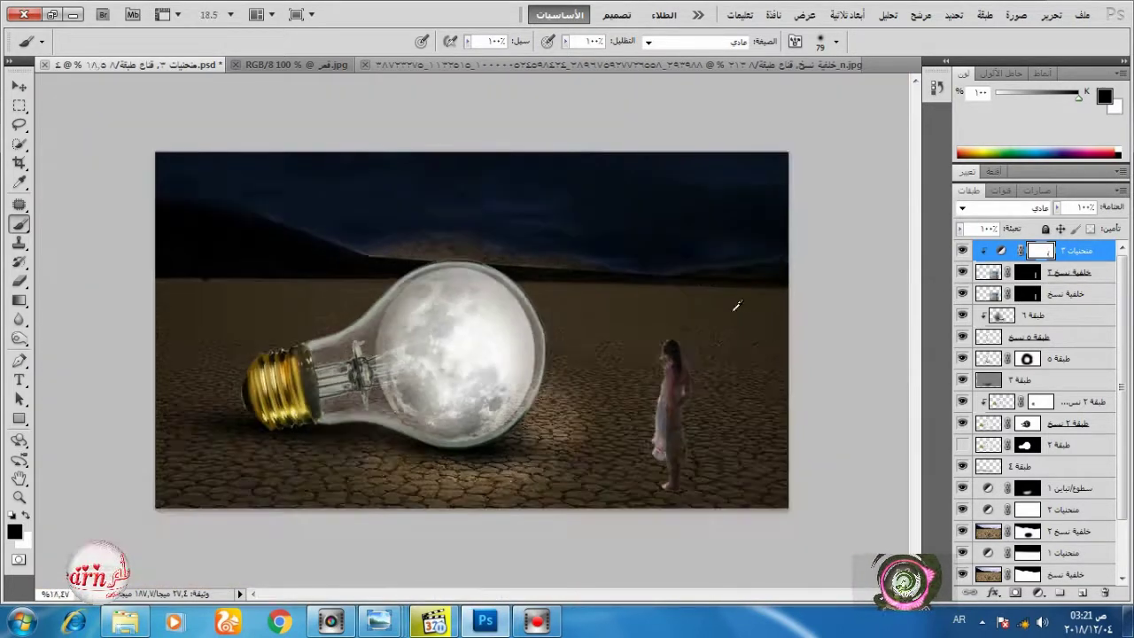
pyautogui.moveTo(672, 463)
pyautogui.mouseDown()
pyautogui.moveTo(670, 487)
pyautogui.moveTo(690, 477)
pyautogui.mouseUp()
# Touch up the mask on the woman's upper body with an 86 px brush and compare the منحنيات ٣ effect on and off.
pyautogui.scroll(3, 690, 477)
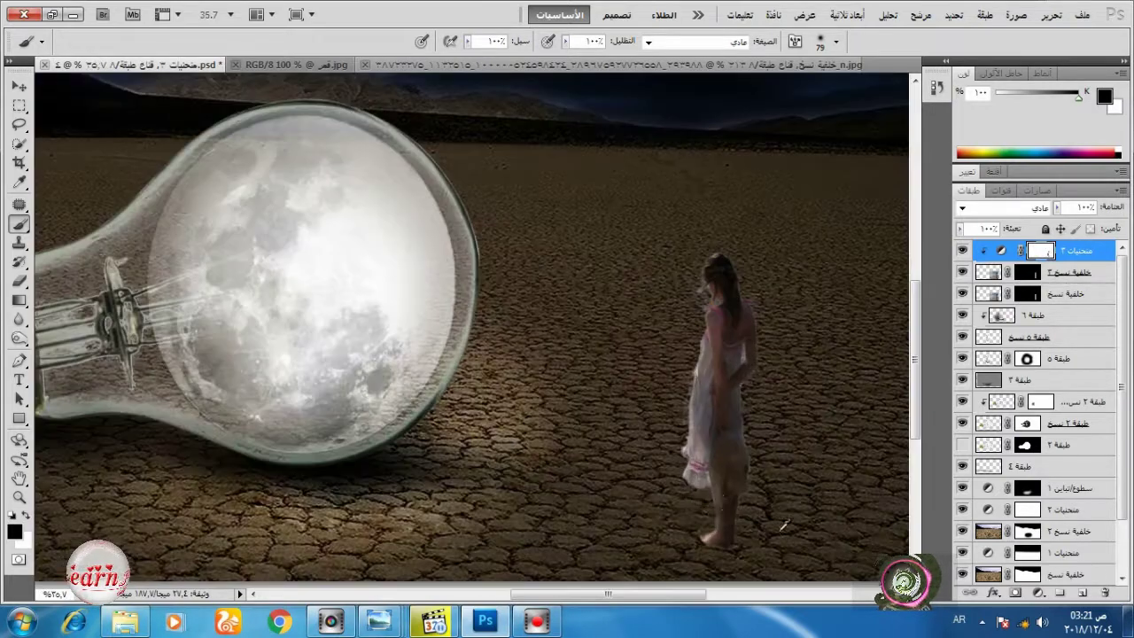
pyautogui.rightClick(687, 376)
pyautogui.click(815, 406)
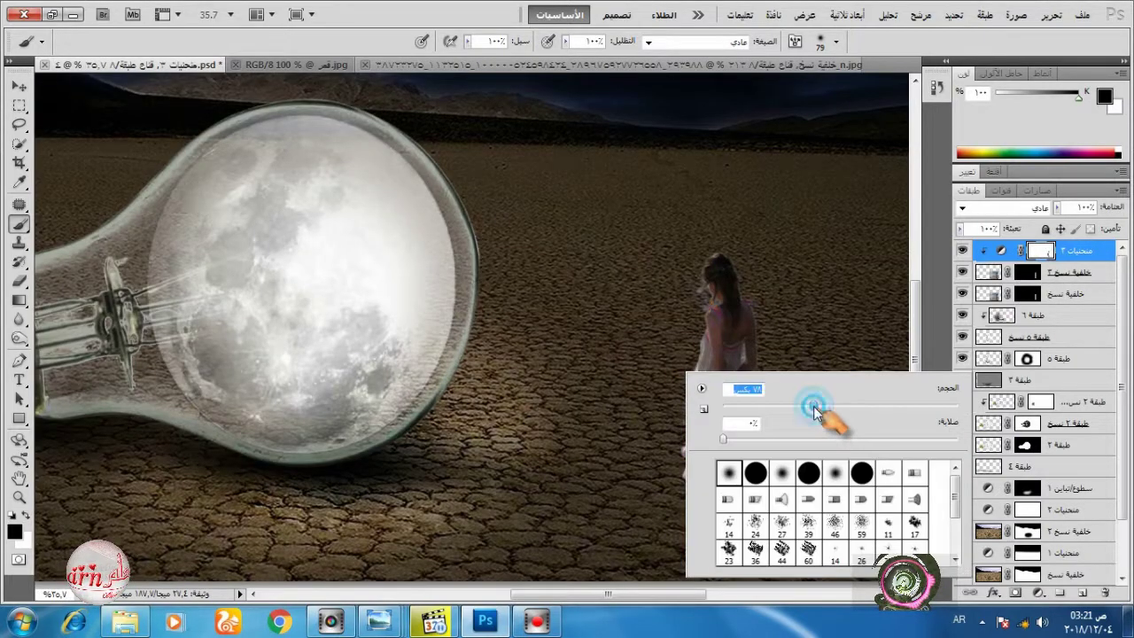
pyautogui.click(709, 334)
pyautogui.scroll(-3, 688, 379)
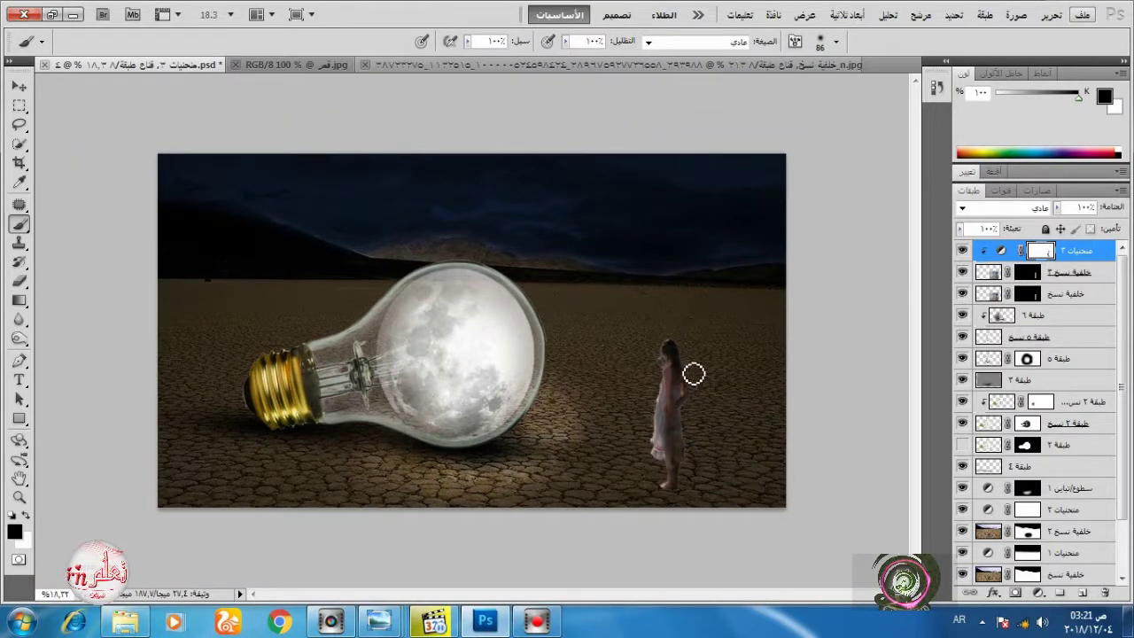
pyautogui.click(962, 250)
pyautogui.click(962, 251)
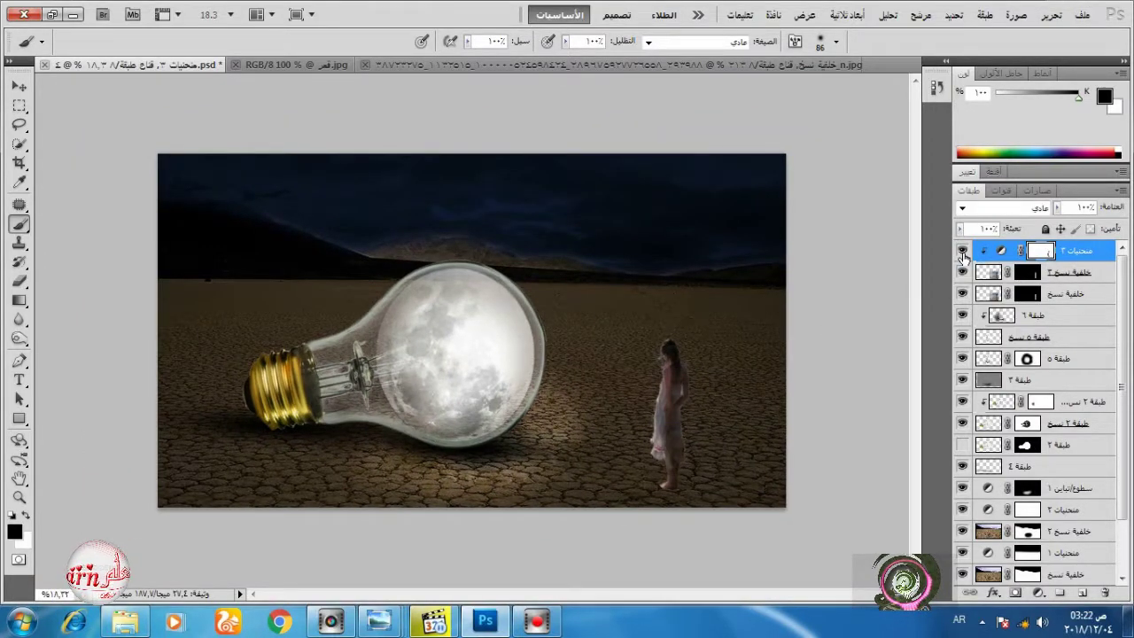
# Add a new layer above منحنيات ٣, fill it with gray and set its blend mode to تغشية (Overlay).
pyautogui.click(1082, 593)
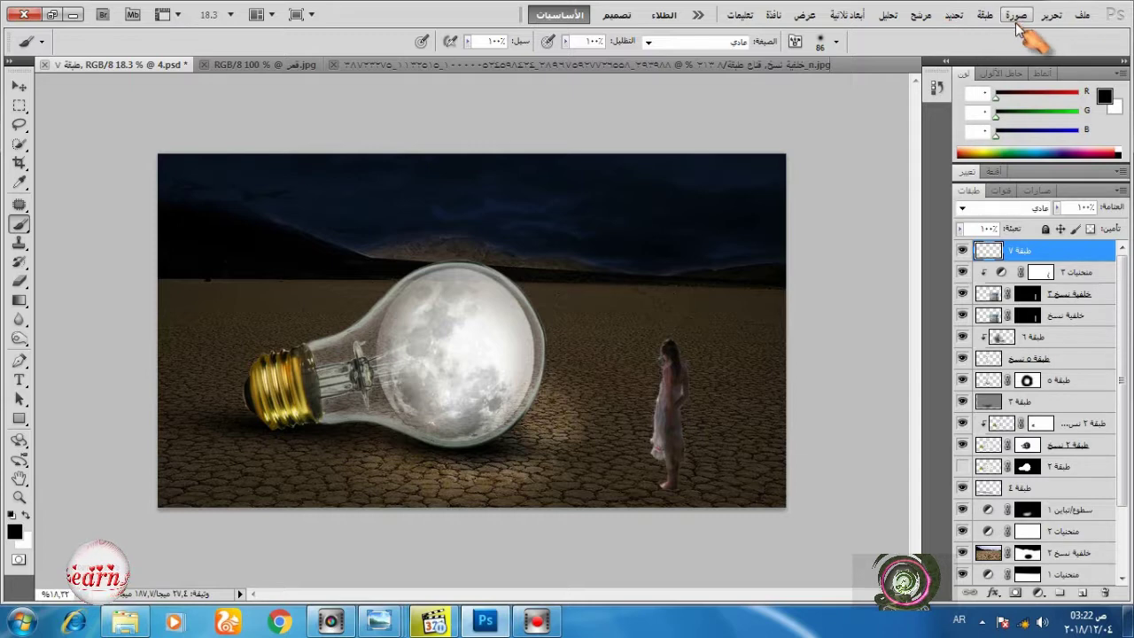
pyautogui.click(1051, 14)
pyautogui.click(1010, 246)
pyautogui.click(456, 169)
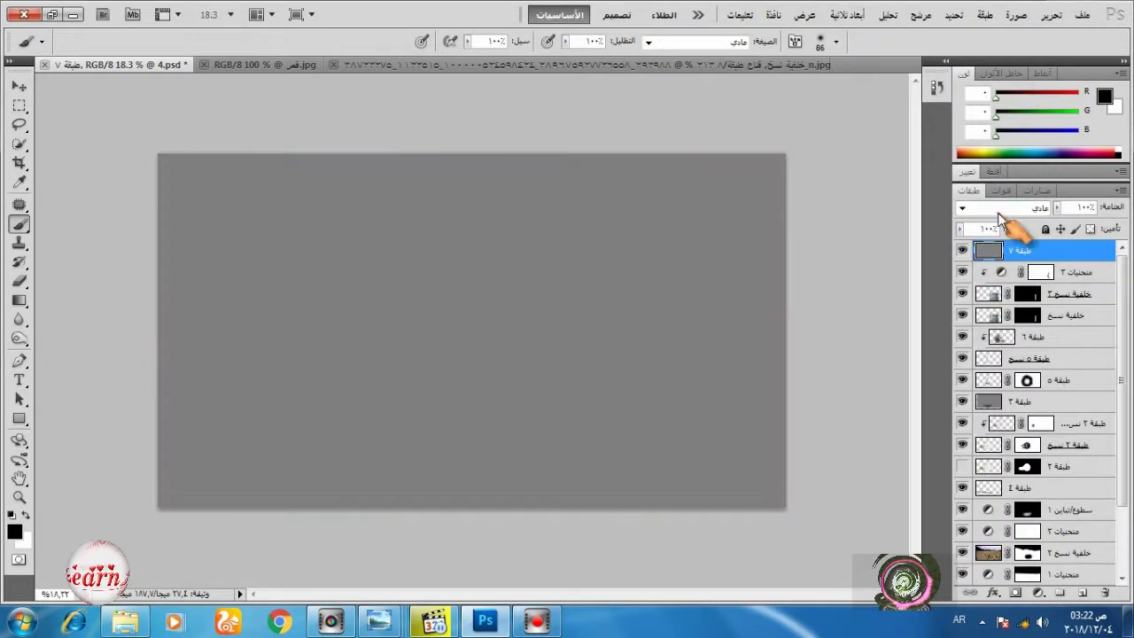
pyautogui.click(998, 210)
pyautogui.click(984, 220)
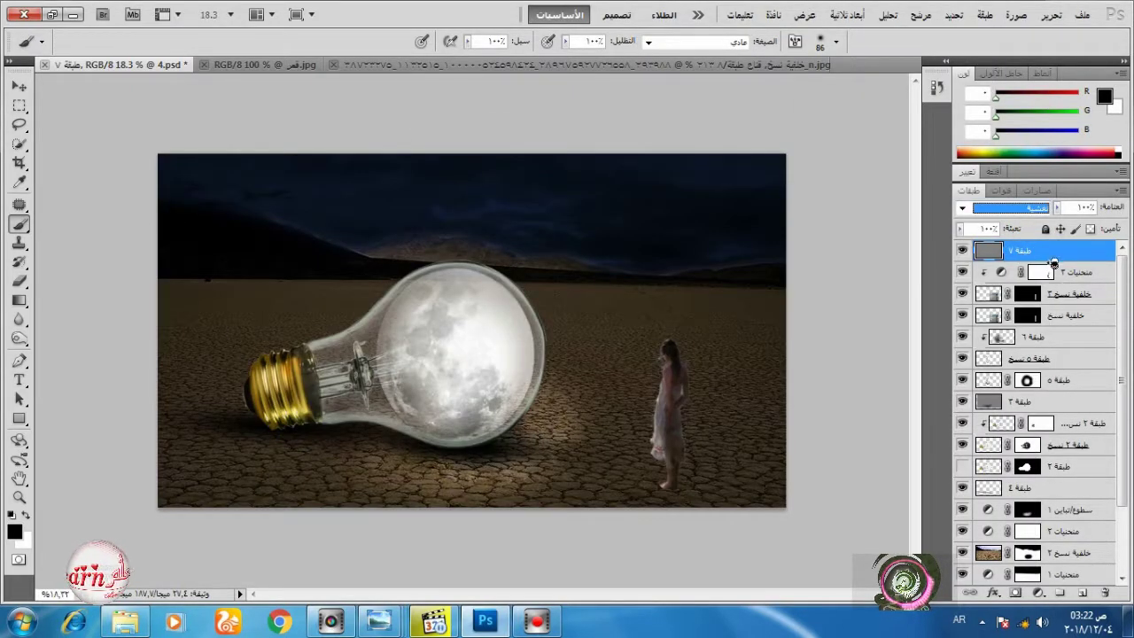
# Clip the gray layer طبقة ٧ to the woman's layers below and set its blend mode back to تغشية (Overlay).
pyautogui.scroll(3, 653, 404)
pyautogui.scroll(-1, 943, 334)
pyautogui.click(1041, 211)
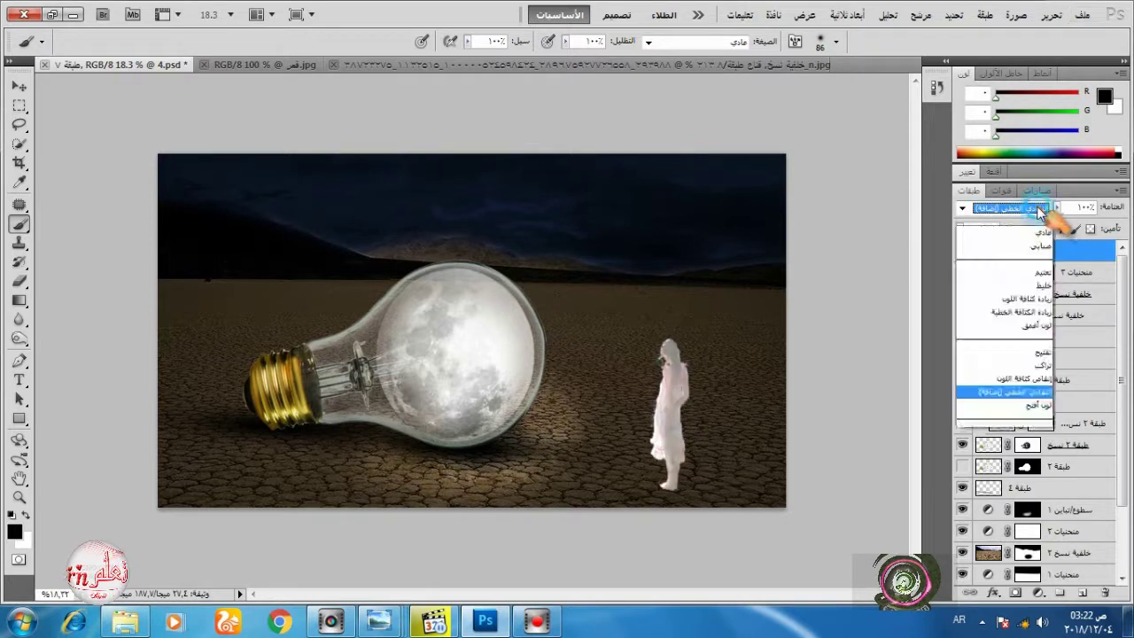
pyautogui.click(1042, 221)
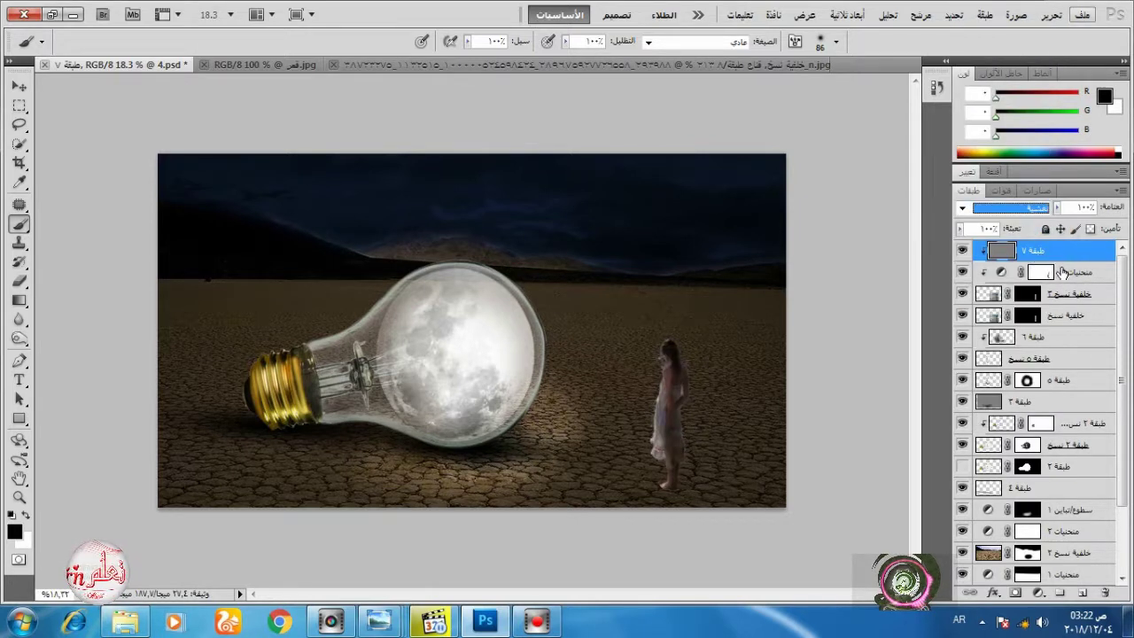
pyautogui.click(1039, 272)
pyautogui.click(1016, 255)
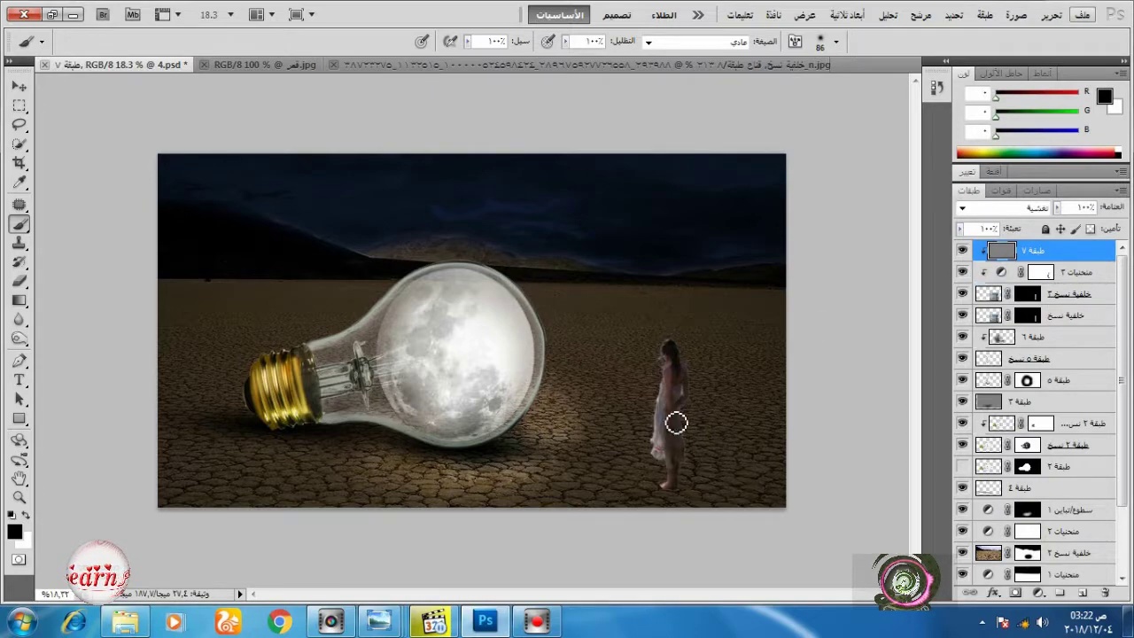
# Lighten the woman's bulb-facing side on طبقة ٧ with the Dodge tool, midtones at 50% exposure with a 65 px brush.
pyautogui.scroll(6, 676, 424)
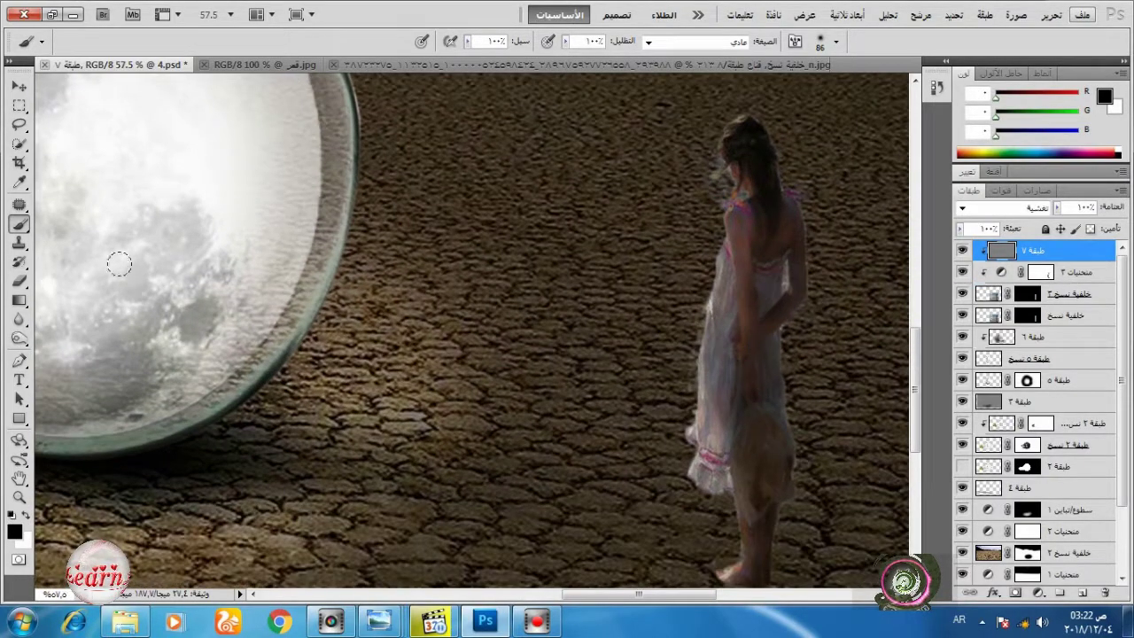
pyautogui.click(19, 337)
pyautogui.moveTo(734, 164); pyautogui.dragTo(709, 443)
pyautogui.moveTo(711, 323)
pyautogui.mouseDown()
pyautogui.moveTo(718, 126)
pyautogui.moveTo(735, 147)
pyautogui.mouseUp()
pyautogui.scroll(-3, 679, 349)
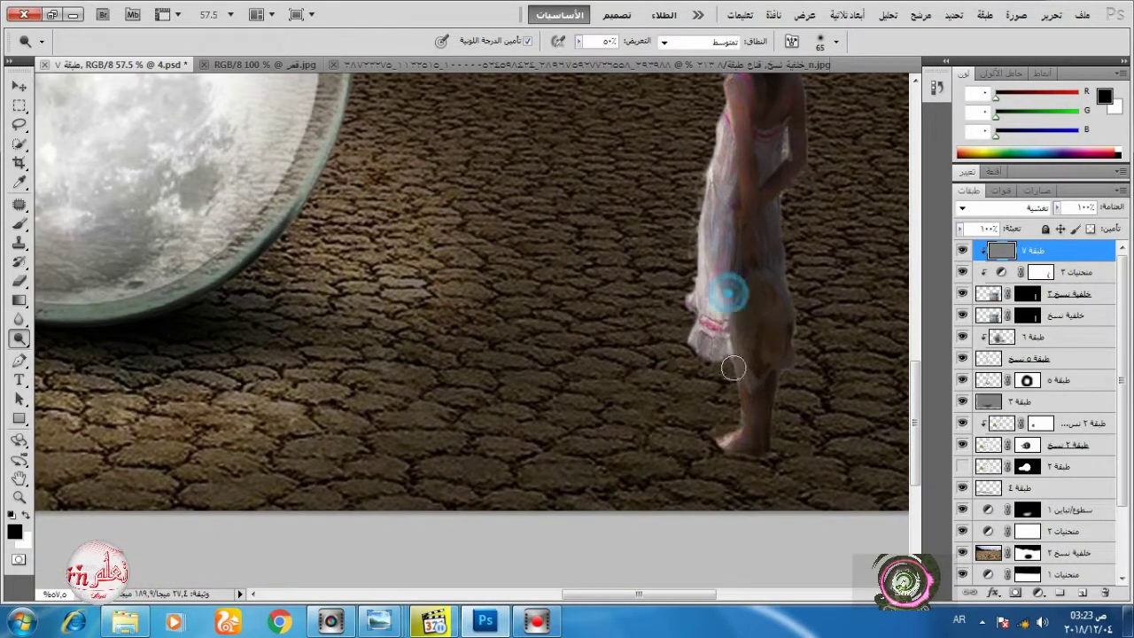
pyautogui.scroll(2, 731, 195)
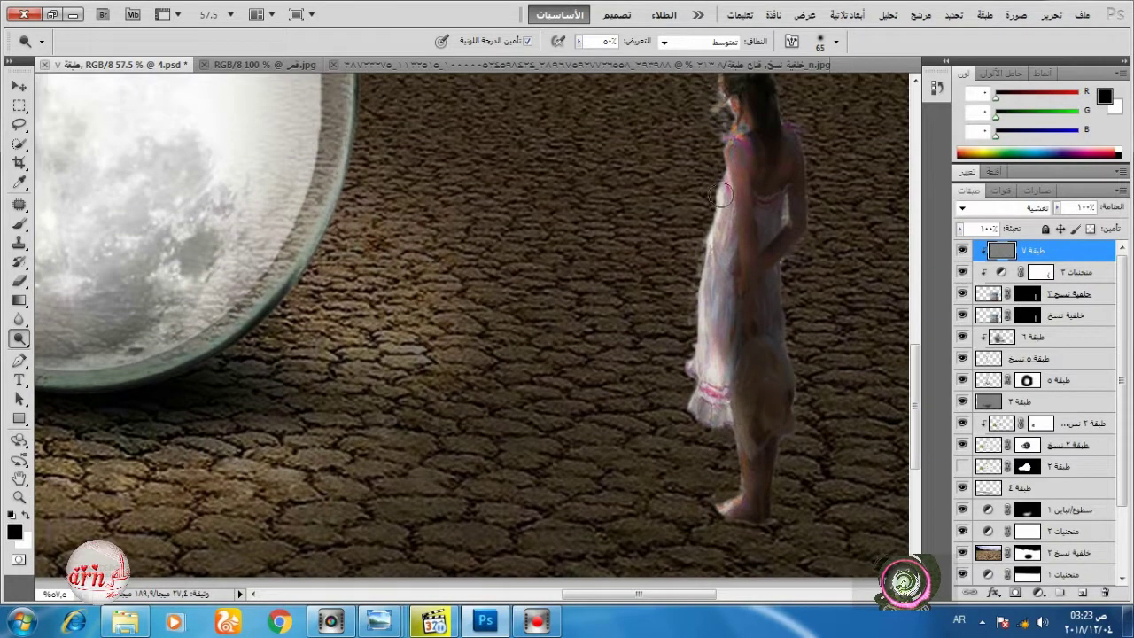
# Darken the woman's hair, back and legs away from the bulb on طبقة ٧ with the Burn tool at 57 px.
pyautogui.rightClick(19, 342)
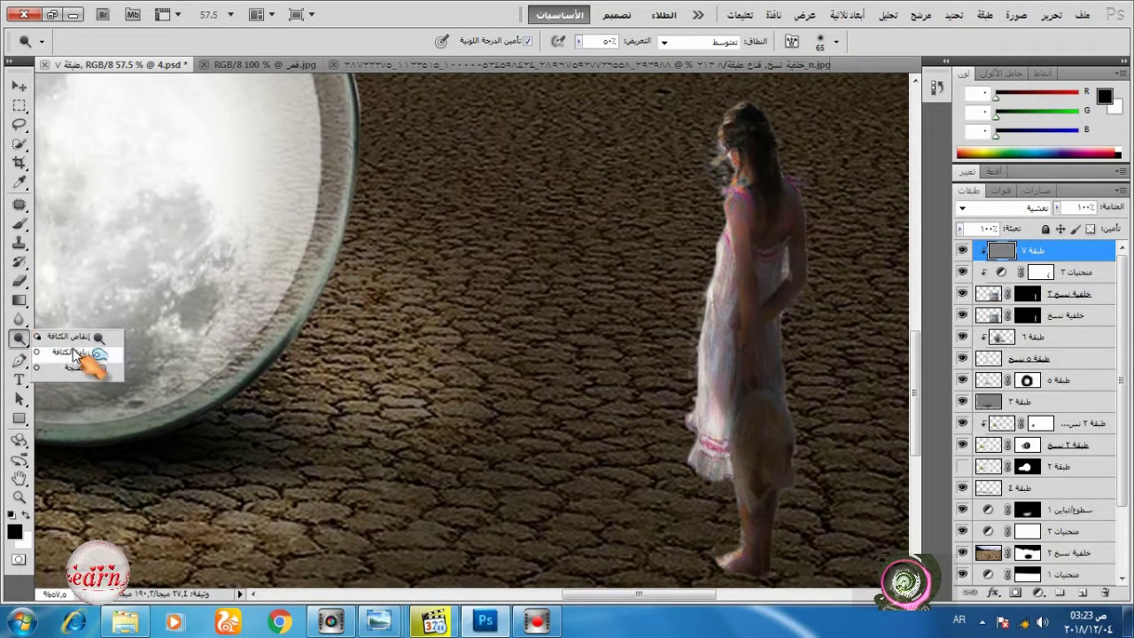
pyautogui.click(80, 353)
pyautogui.rightClick(806, 214)
pyautogui.moveTo(877, 249); pyautogui.dragTo(896, 249)
pyautogui.moveTo(764, 137); pyautogui.dragTo(771, 285)
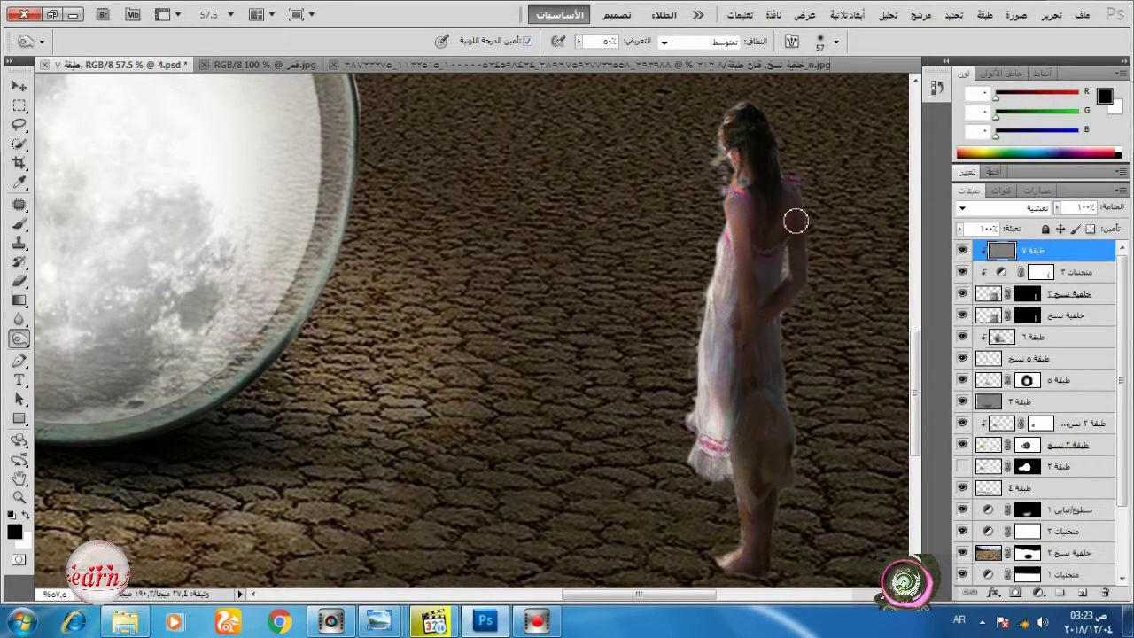
pyautogui.moveTo(787, 225)
pyautogui.mouseDown()
pyautogui.moveTo(780, 284)
pyautogui.moveTo(759, 330)
pyautogui.mouseUp()
pyautogui.scroll(-2, 759, 327)
pyautogui.moveTo(769, 281)
pyautogui.mouseDown()
pyautogui.moveTo(767, 405)
pyautogui.moveTo(758, 475)
pyautogui.mouseUp()
pyautogui.hotkey('ctrl', '0')
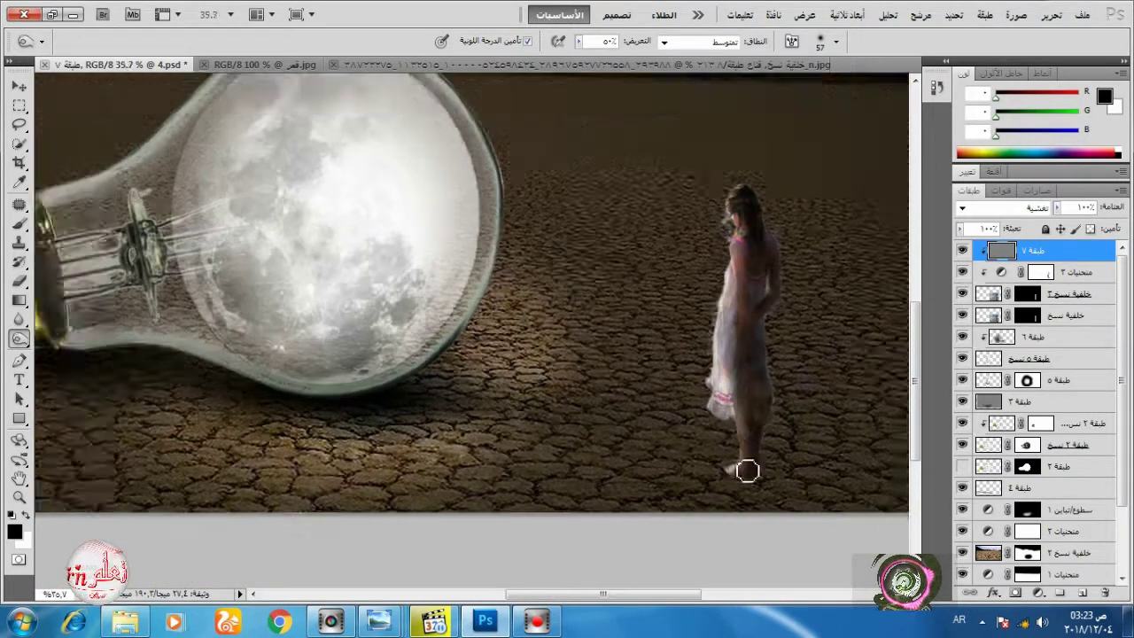
pyautogui.click(750, 545)
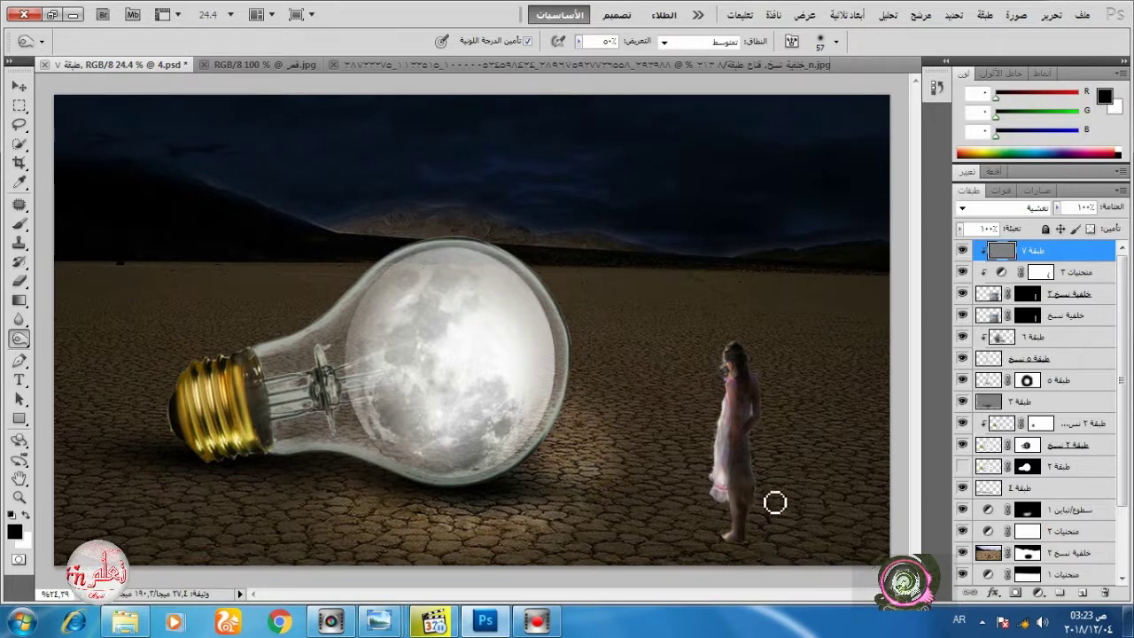
# Enlarge the Burn brush to 260 px and darken the woman's whole side facing away from the bulb.
pyautogui.rightClick(774, 496)
pyautogui.click(924, 427)
pyautogui.click(976, 429)
pyautogui.click(1019, 424)
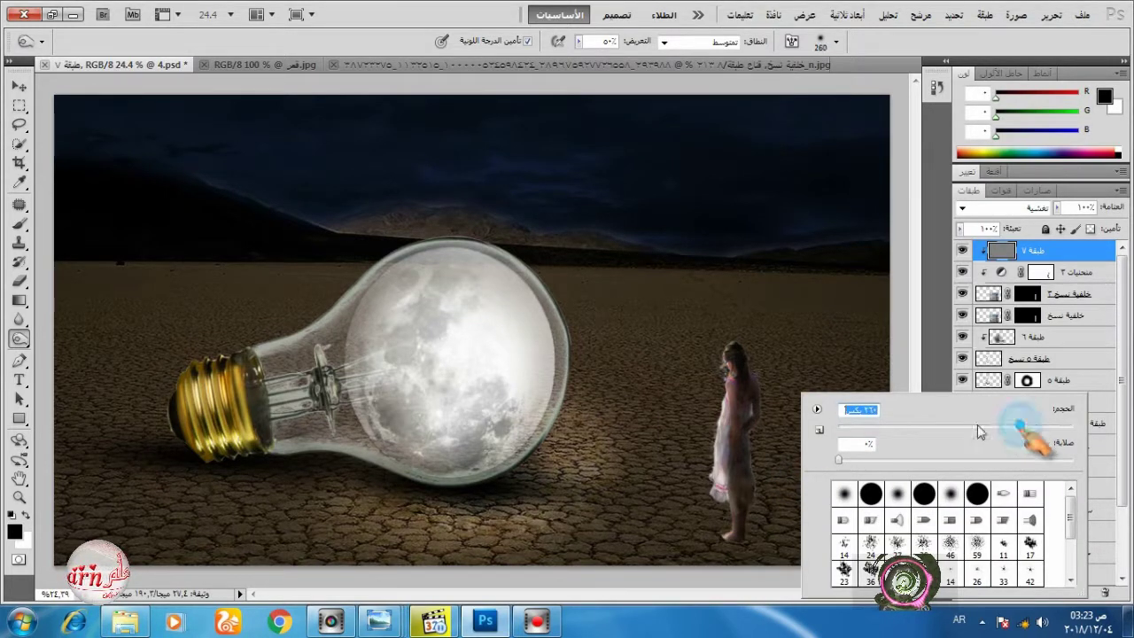
pyautogui.moveTo(760, 379); pyautogui.dragTo(761, 489)
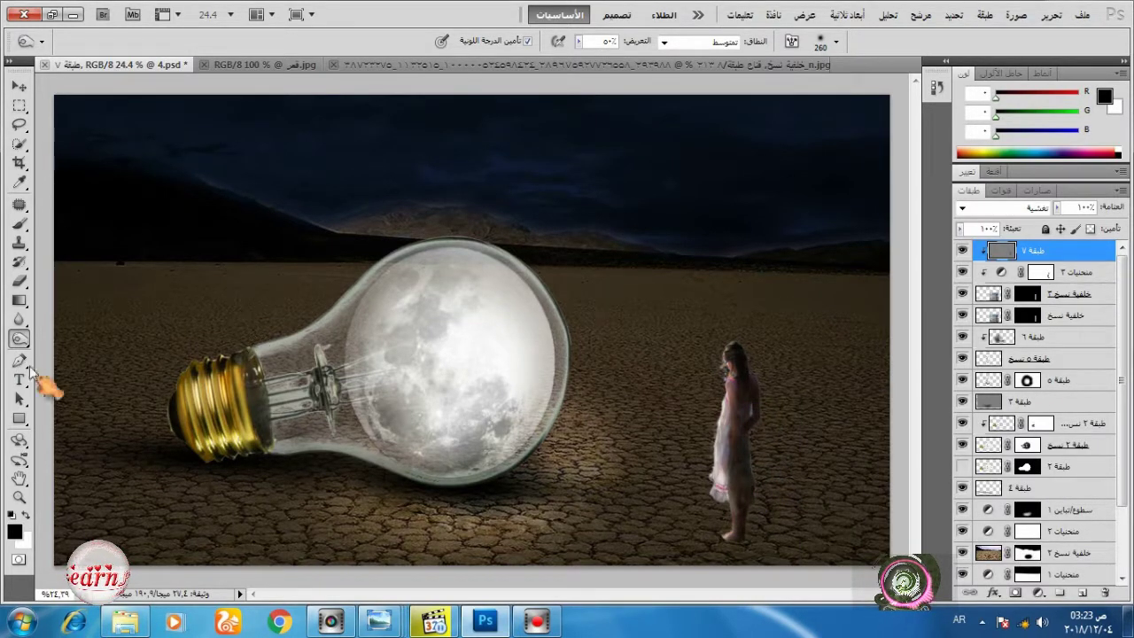
# Lighten the woman's bulb-facing side further on طبقة ٧ with the Dodge tool at a 187 px brush size.
pyautogui.rightClick(20, 338)
pyautogui.click(62, 334)
pyautogui.rightClick(698, 379)
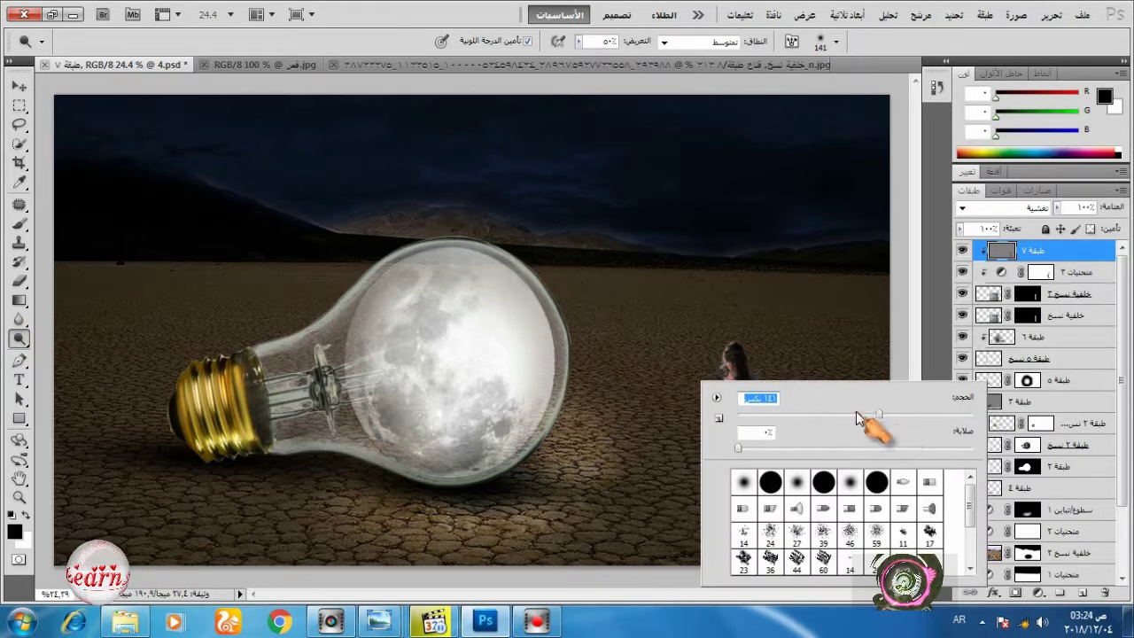
pyautogui.moveTo(857, 416); pyautogui.dragTo(899, 417)
pyautogui.press('Return')
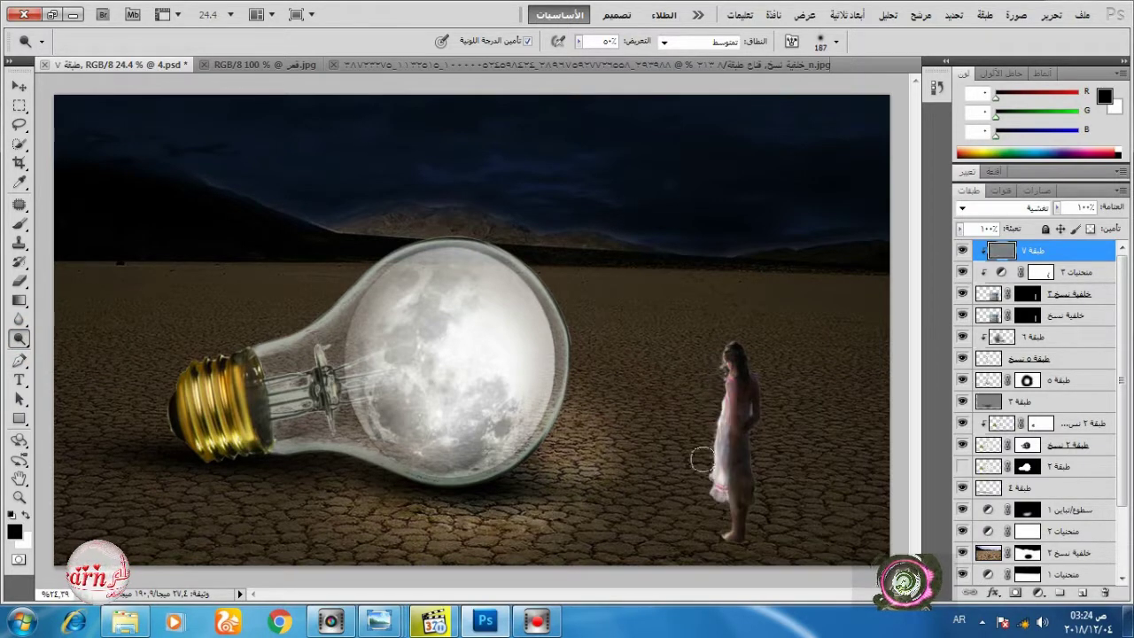
pyautogui.scroll(-6, 657, 454)
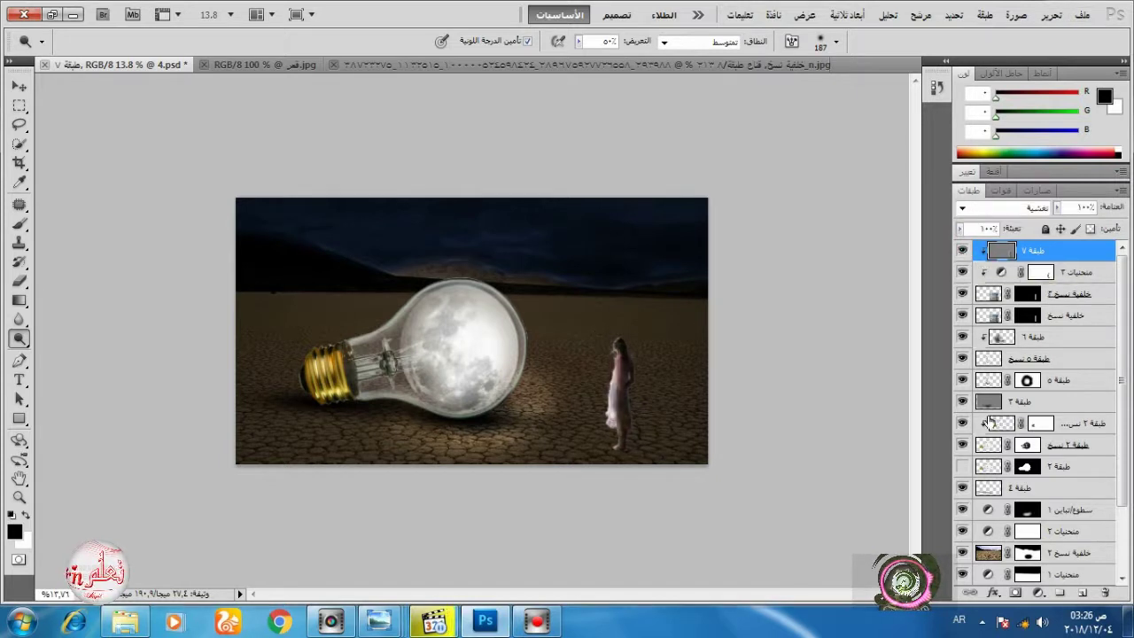
# Compare the bulb with and without the طبقة ٥ نسخ layer, leaving that layer hidden.
pyautogui.scroll(-1, 991, 423)
pyautogui.click(963, 360)
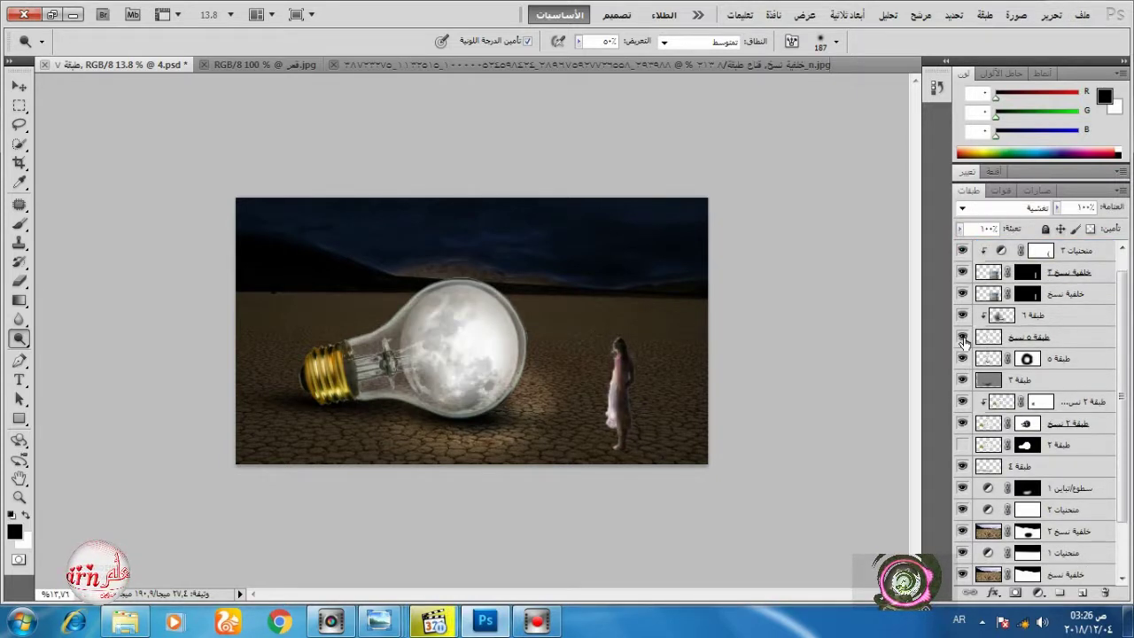
pyautogui.click(963, 339)
pyautogui.click(963, 339)
pyautogui.click(963, 339)
pyautogui.click(963, 339)
pyautogui.click(963, 339)
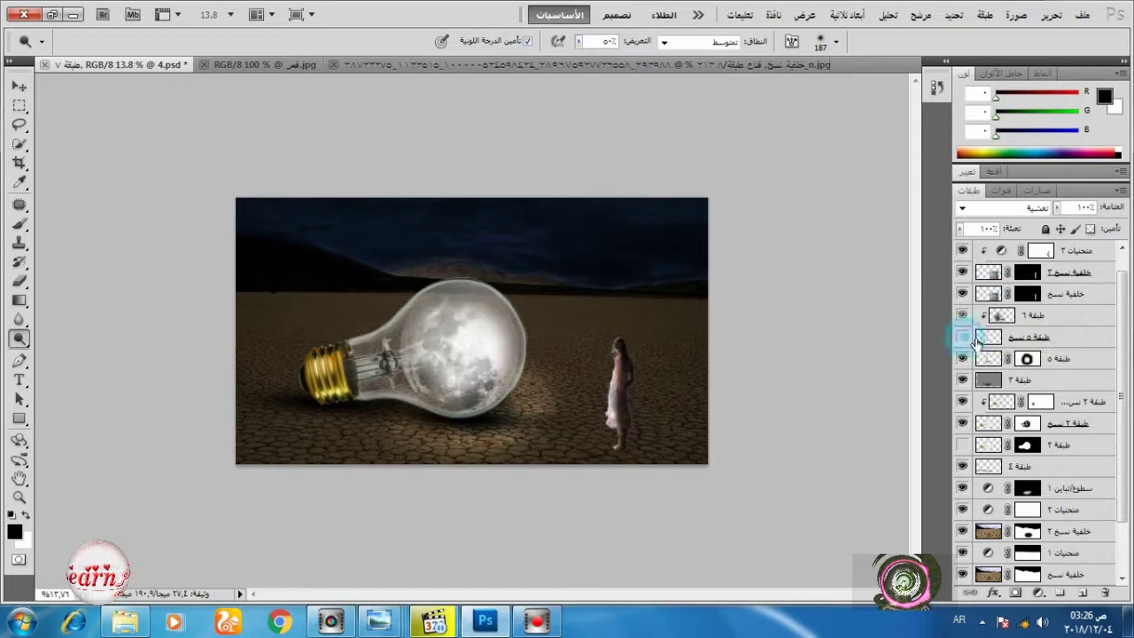
# Ready the Brush with white on the طبقة ٥ layer mask and show the طبقة ٥ نسخ layer again.
pyautogui.click(1027, 357)
pyautogui.click(18, 225)
pyautogui.click(26, 516)
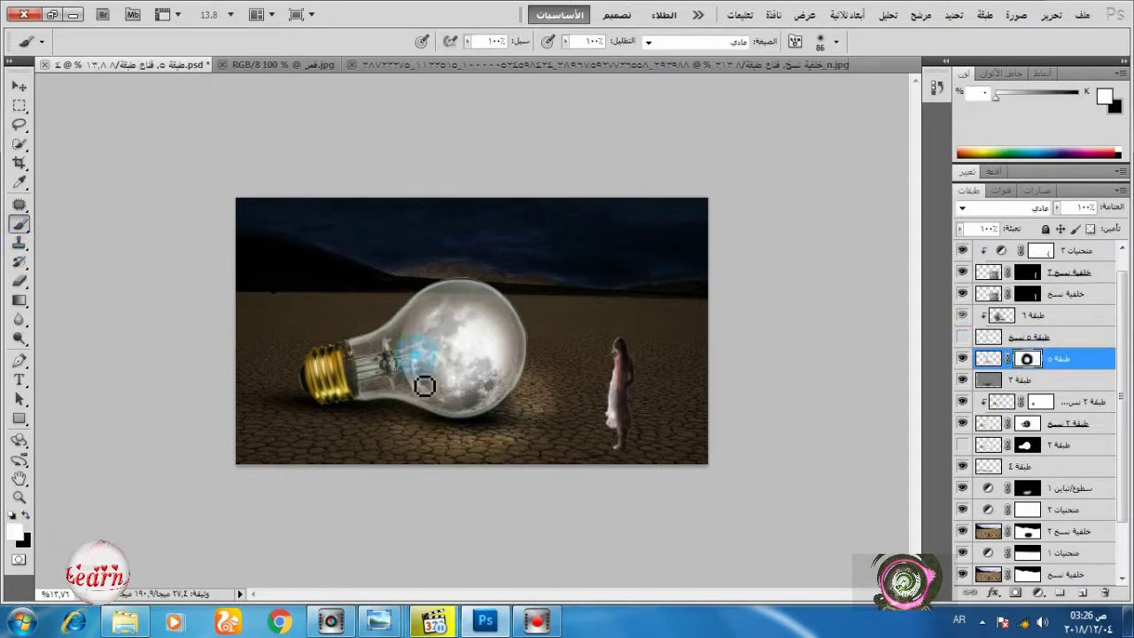
pyautogui.click(963, 337)
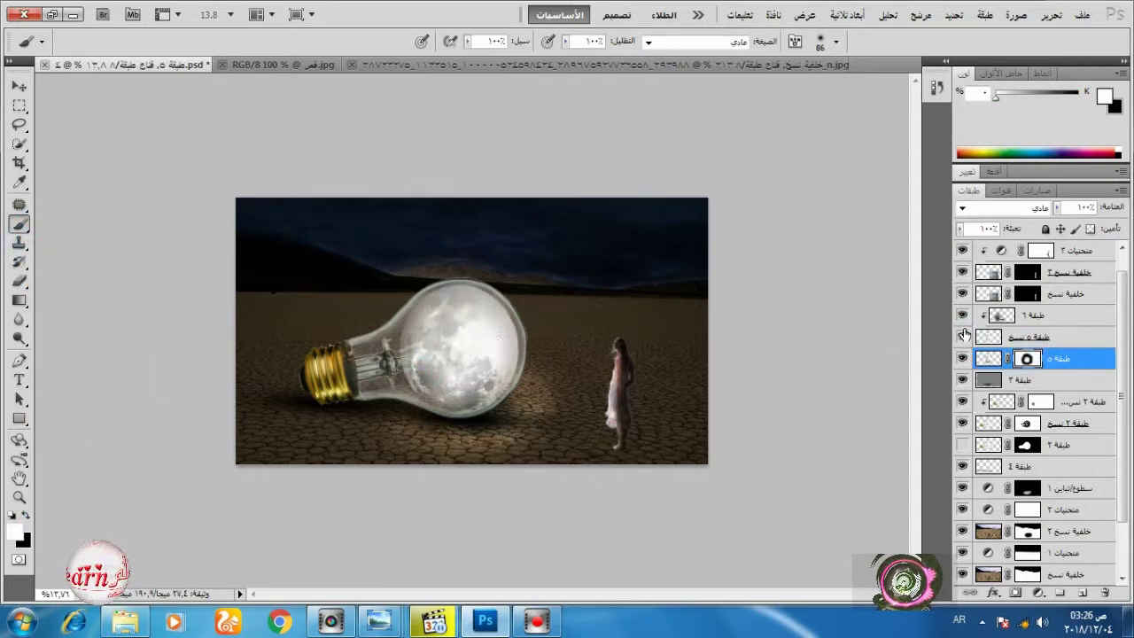
# Paint black over the filament-facing part of the moon on طبقة ٥ نسخ with a soft 192 px brush at reduced flow.
pyautogui.click(983, 338)
pyautogui.rightClick(434, 370)
pyautogui.click(608, 393)
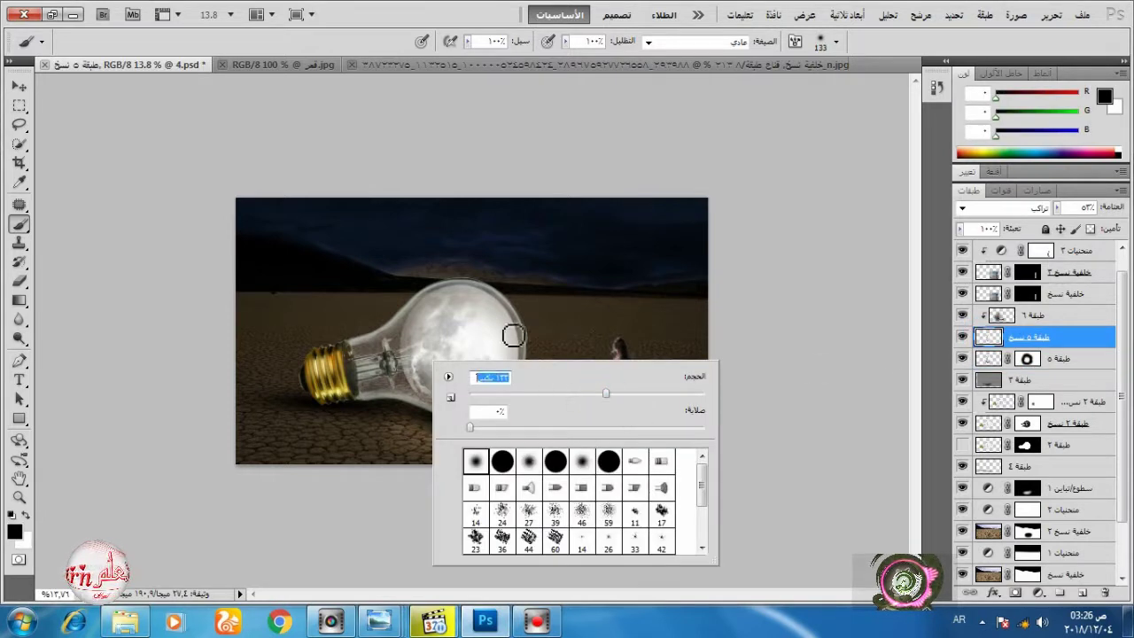
pyautogui.click(640, 394)
pyautogui.click(468, 41)
pyautogui.click(410, 62)
pyautogui.click(430, 375)
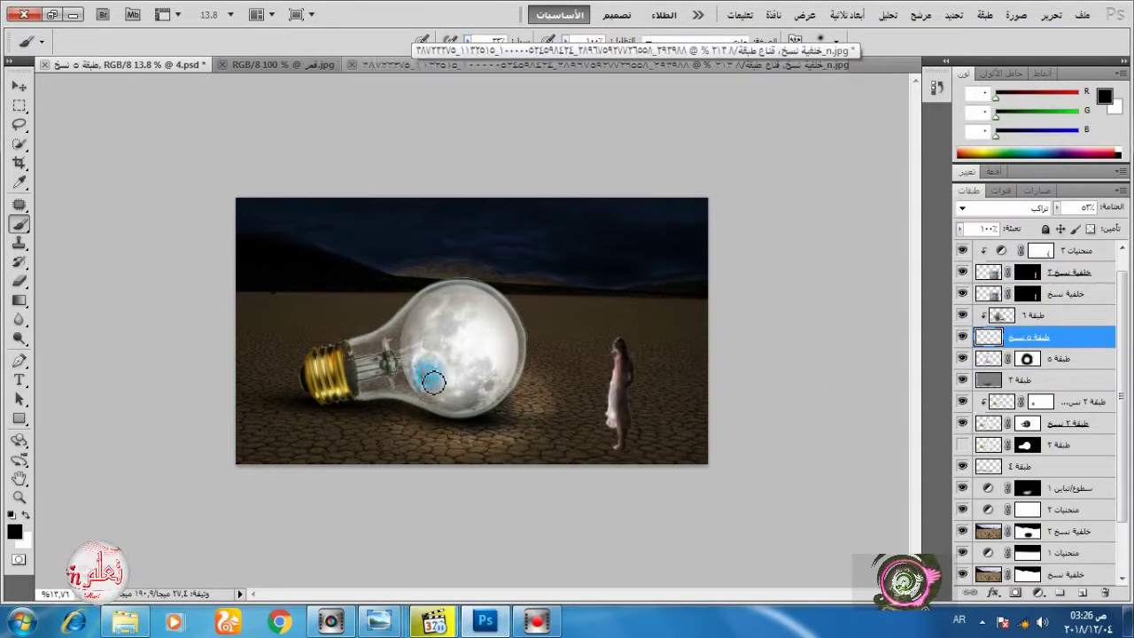
pyautogui.click(431, 336)
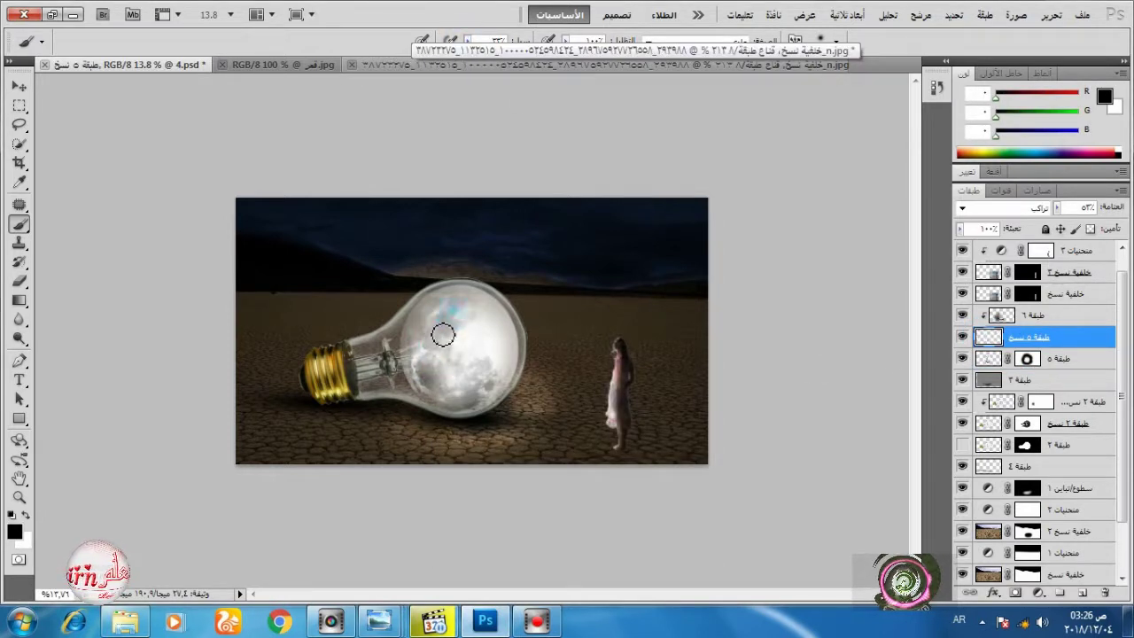
# Paint black down the moon on طبقة ٥ نسخ at 100% flow and set the layer's blending mode to عادي.
pyautogui.click(468, 42)
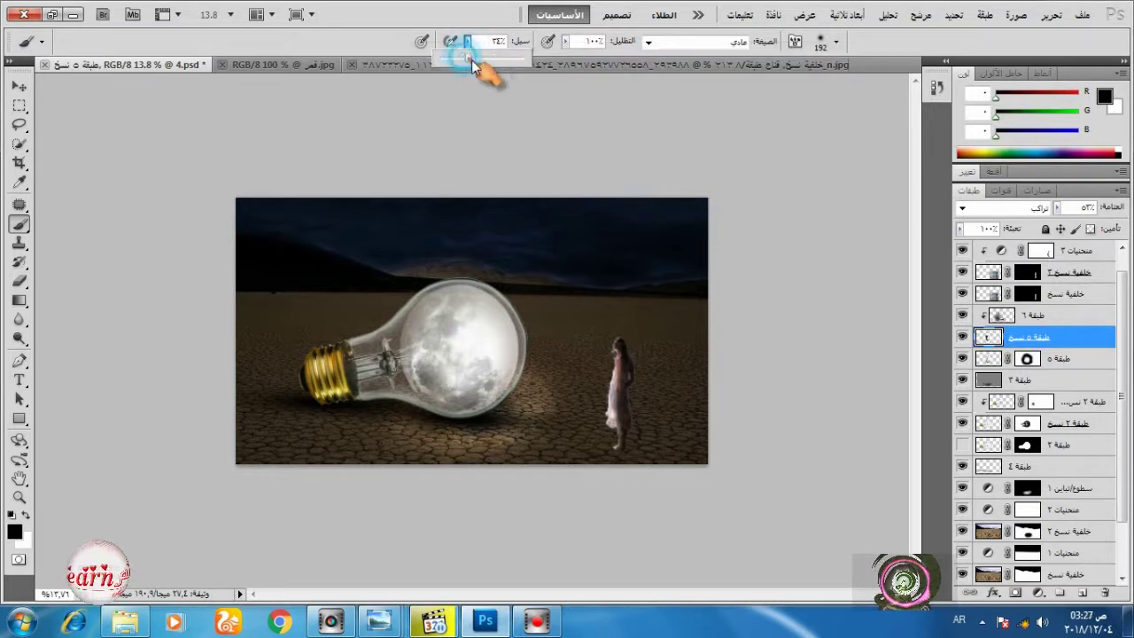
pyautogui.moveTo(467, 61); pyautogui.dragTo(537, 75)
pyautogui.moveTo(454, 304)
pyautogui.mouseDown()
pyautogui.moveTo(432, 368)
pyautogui.moveTo(486, 390)
pyautogui.moveTo(483, 374)
pyautogui.moveTo(445, 386)
pyautogui.mouseUp()
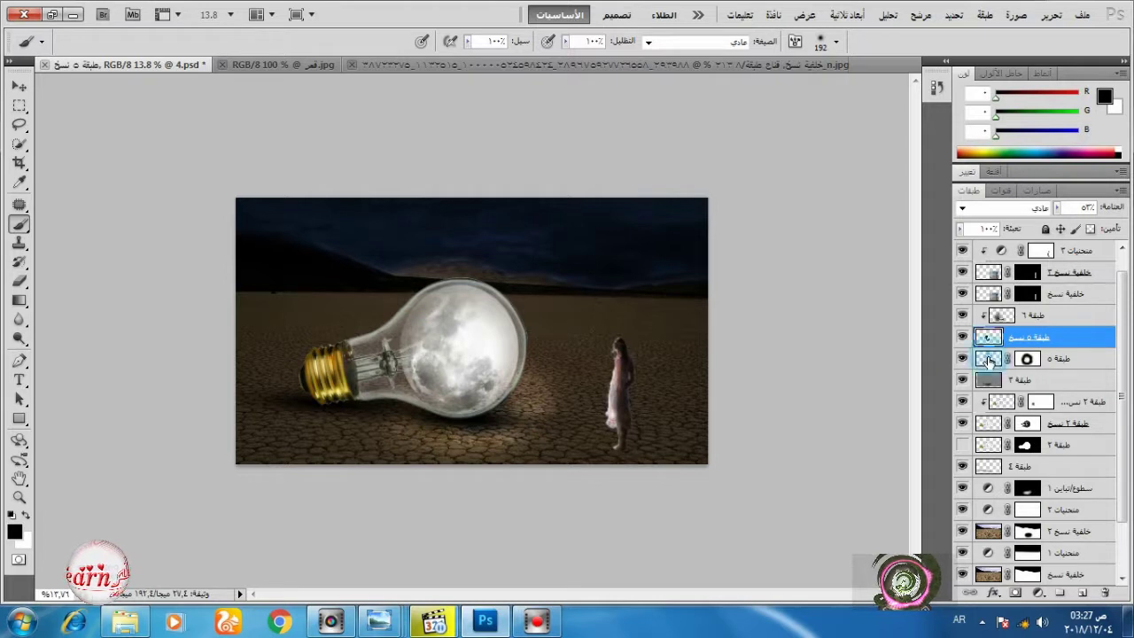
# Retouch the طبقة ٥ mask along the moon's filament-facing edge in black and white, with the brush flow at 27%.
pyautogui.click(988, 361)
pyautogui.click(1026, 358)
pyautogui.press('x')
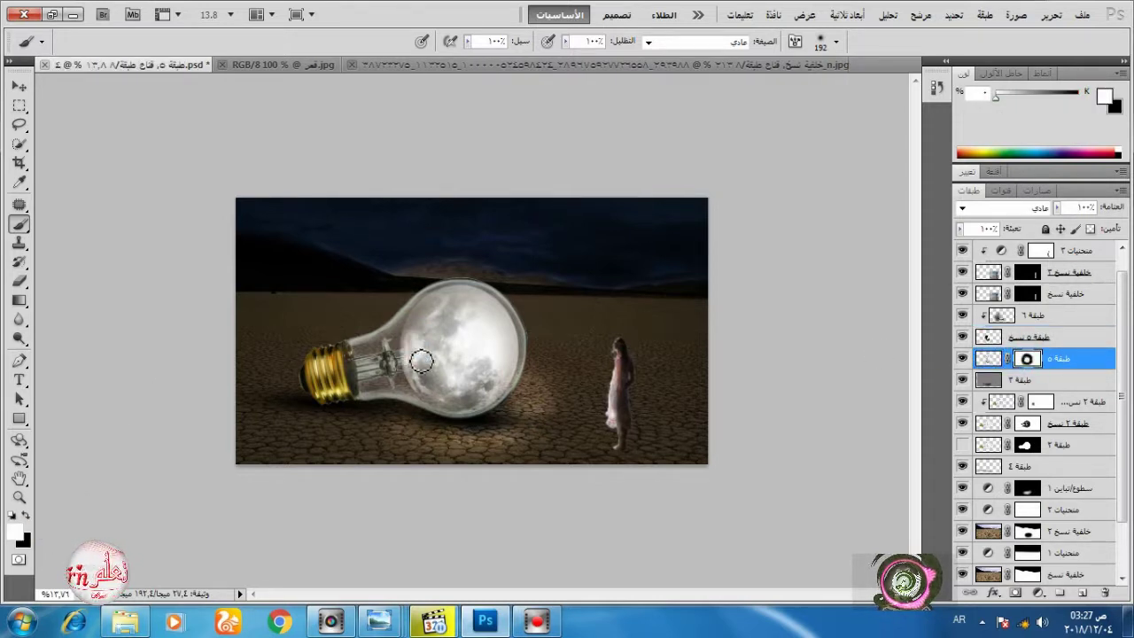
pyautogui.click(25, 516)
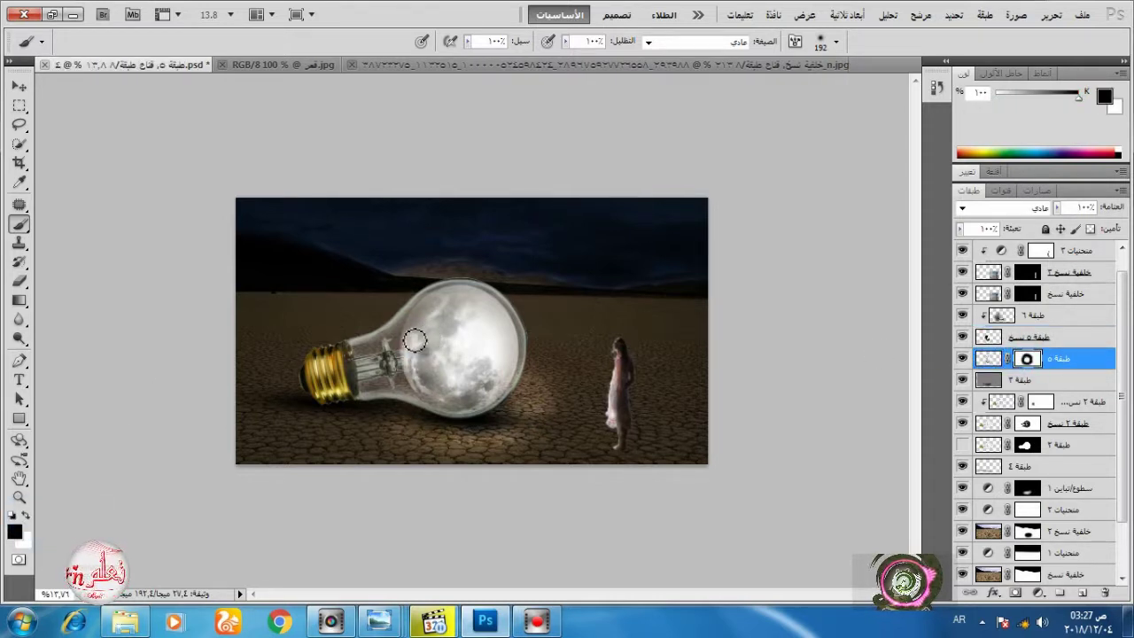
pyautogui.click(468, 43)
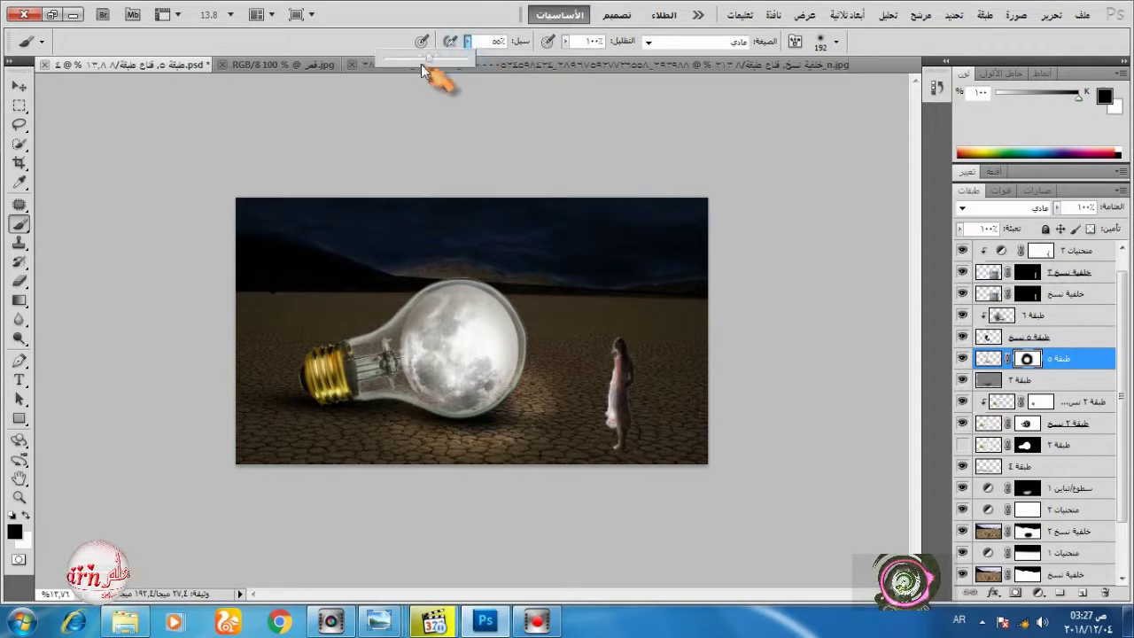
pyautogui.click(407, 60)
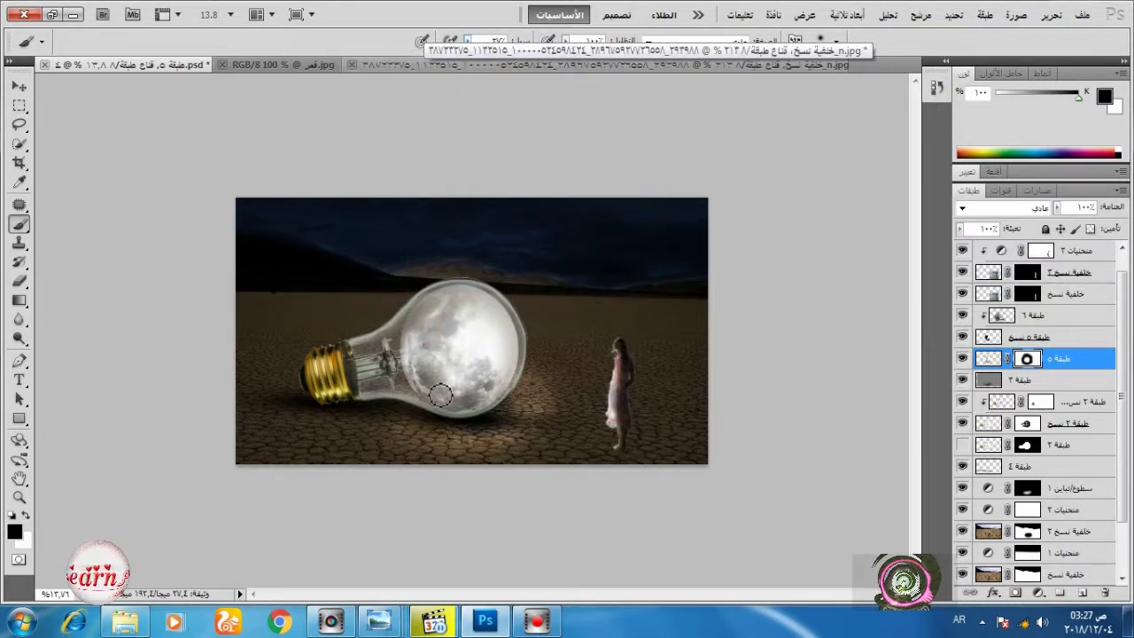
pyautogui.click(26, 516)
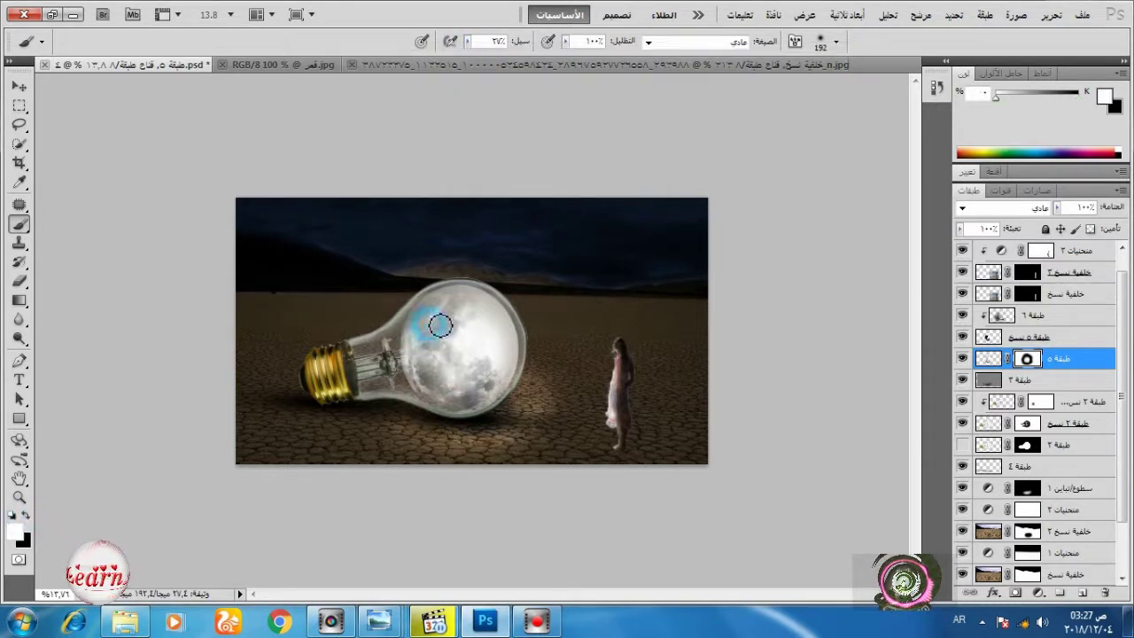
# Add a new layer above طبقة ٧ and enlarge the soft white brush to 1635 px.
pyautogui.scroll(1, 1038, 342)
pyautogui.click(1048, 256)
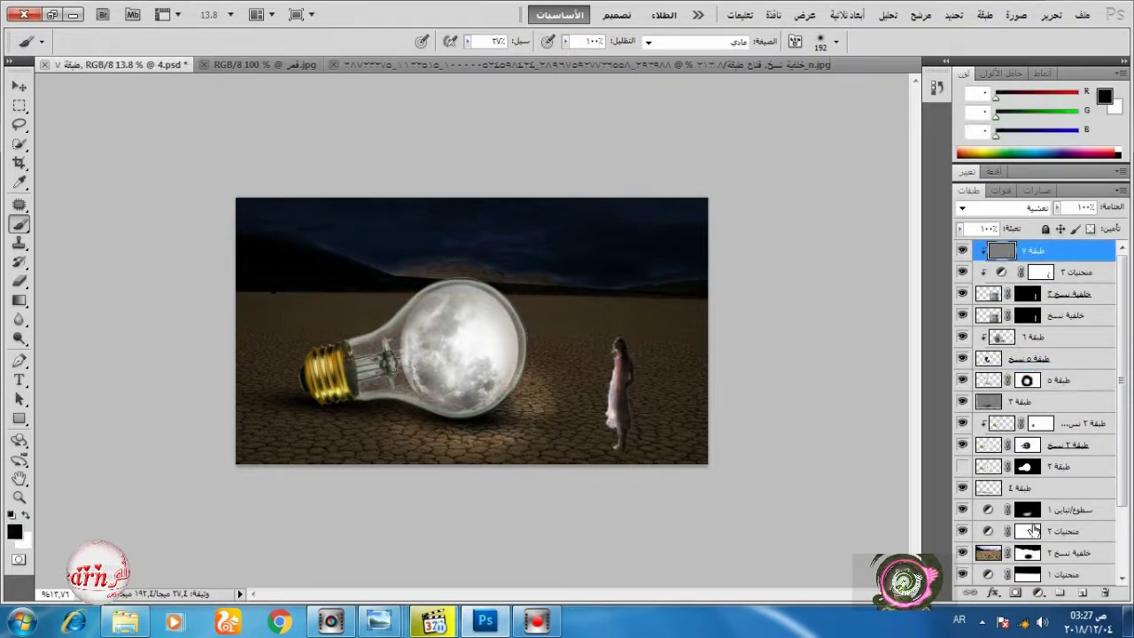
pyautogui.click(1081, 592)
pyautogui.click(26, 516)
pyautogui.rightClick(592, 342)
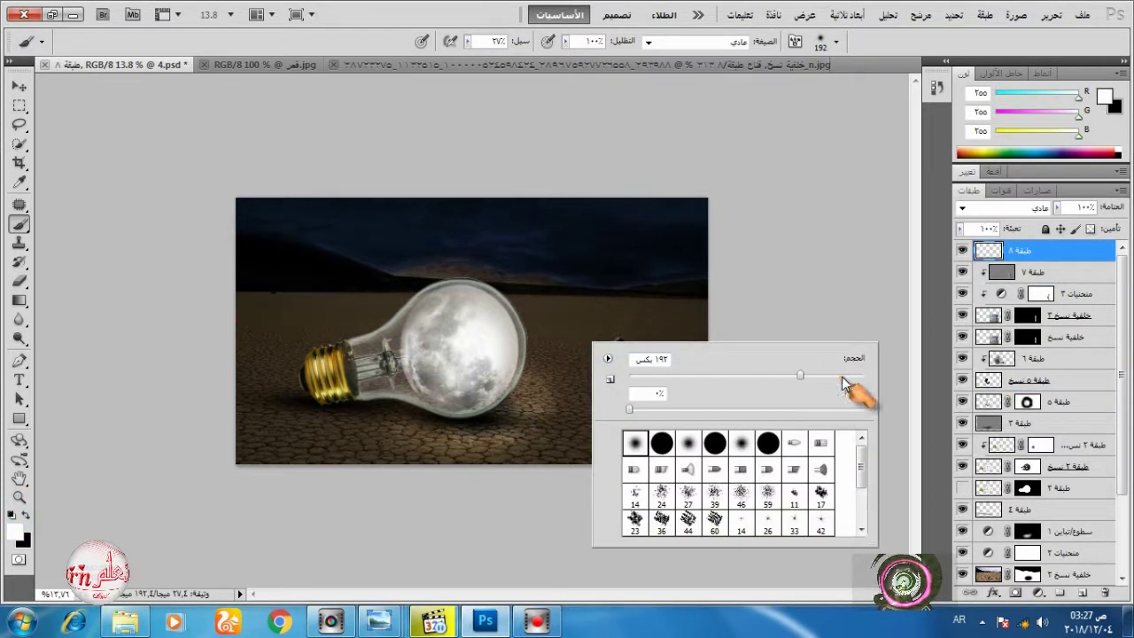
pyautogui.moveTo(802, 376); pyautogui.dragTo(858, 383)
pyautogui.click(463, 347)
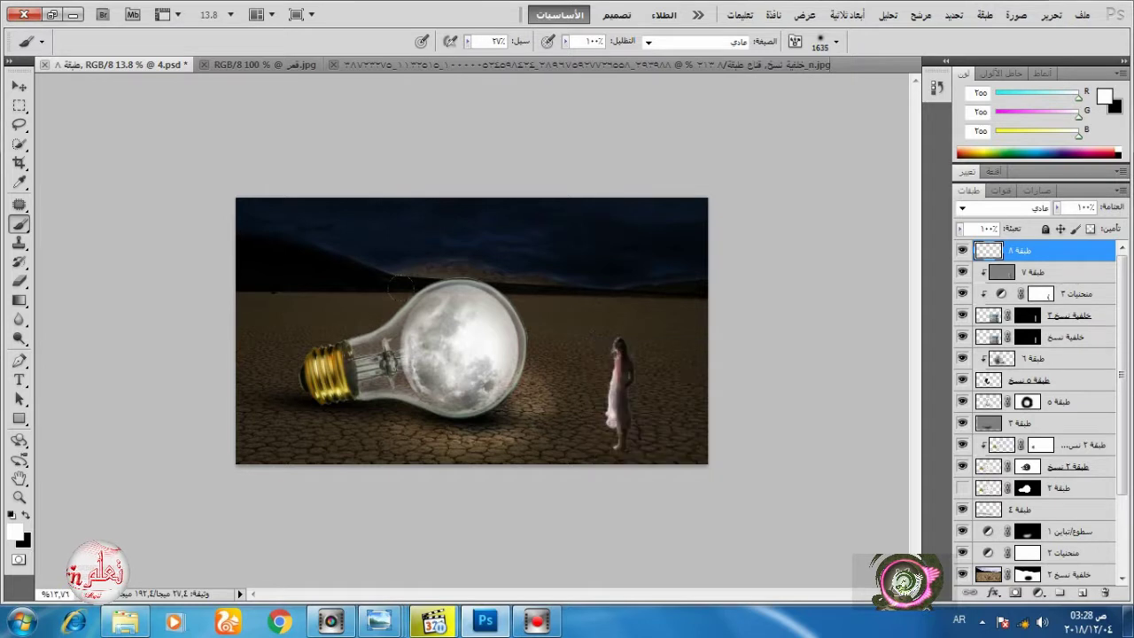
pyautogui.click(463, 347)
pyautogui.hotkey('ctrl', 'z')
# Build a white glow over the bulb at 100% brush flow and set the glow layer's blending mode to تغشية.
pyautogui.click(468, 42)
pyautogui.moveTo(474, 60); pyautogui.dragTo(539, 82)
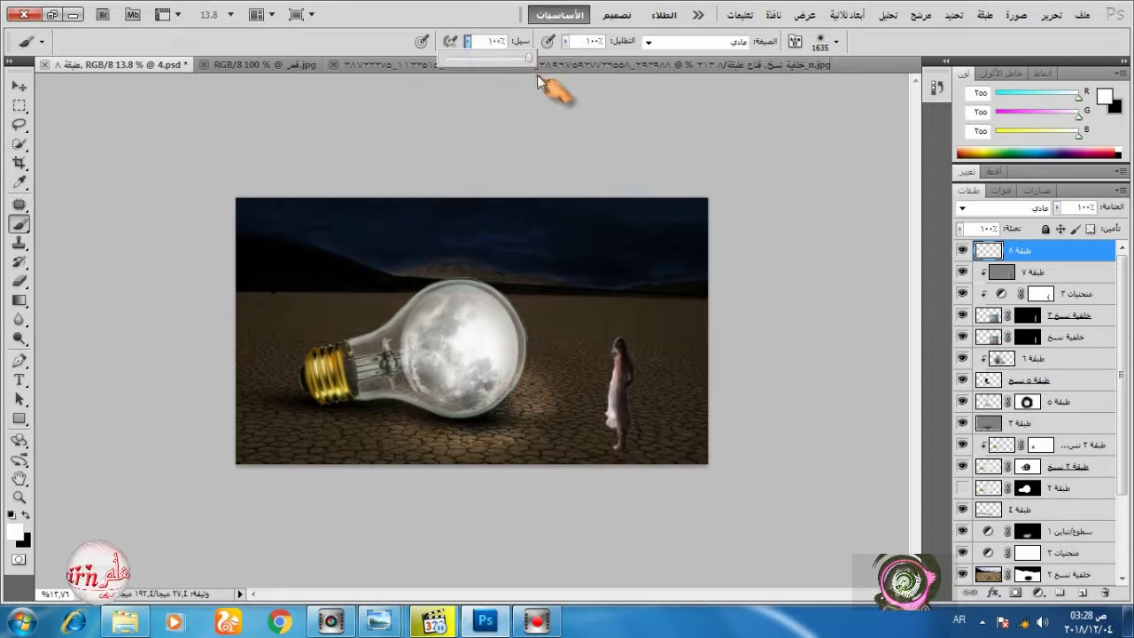
pyautogui.click(463, 343)
pyautogui.click(462, 344)
pyautogui.click(462, 343)
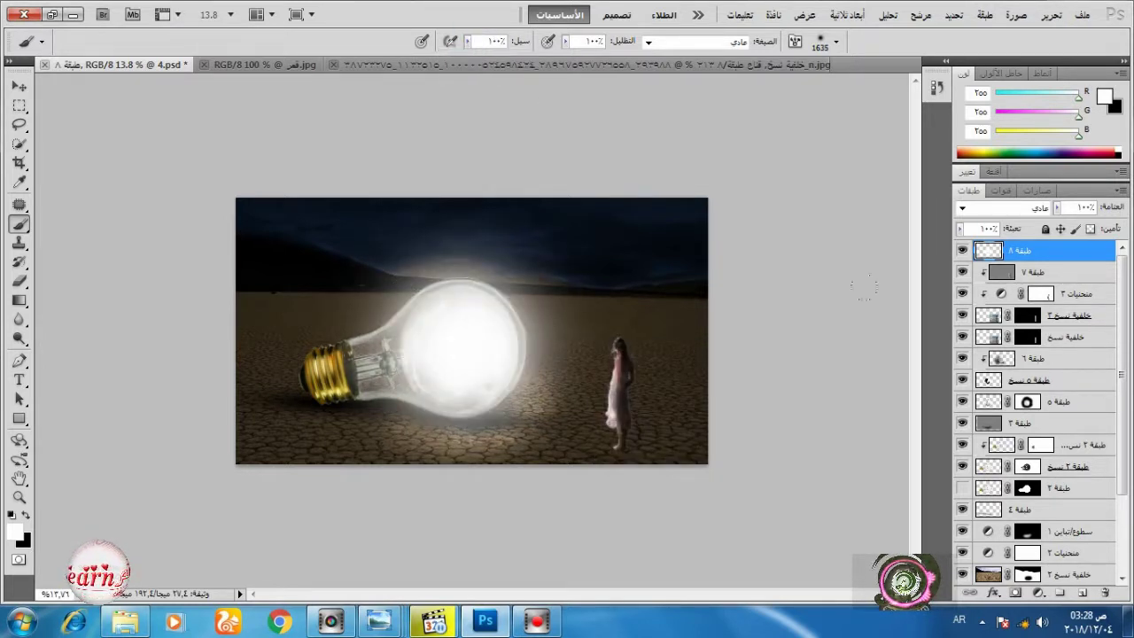
pyautogui.click(1033, 212)
pyautogui.click(1034, 210)
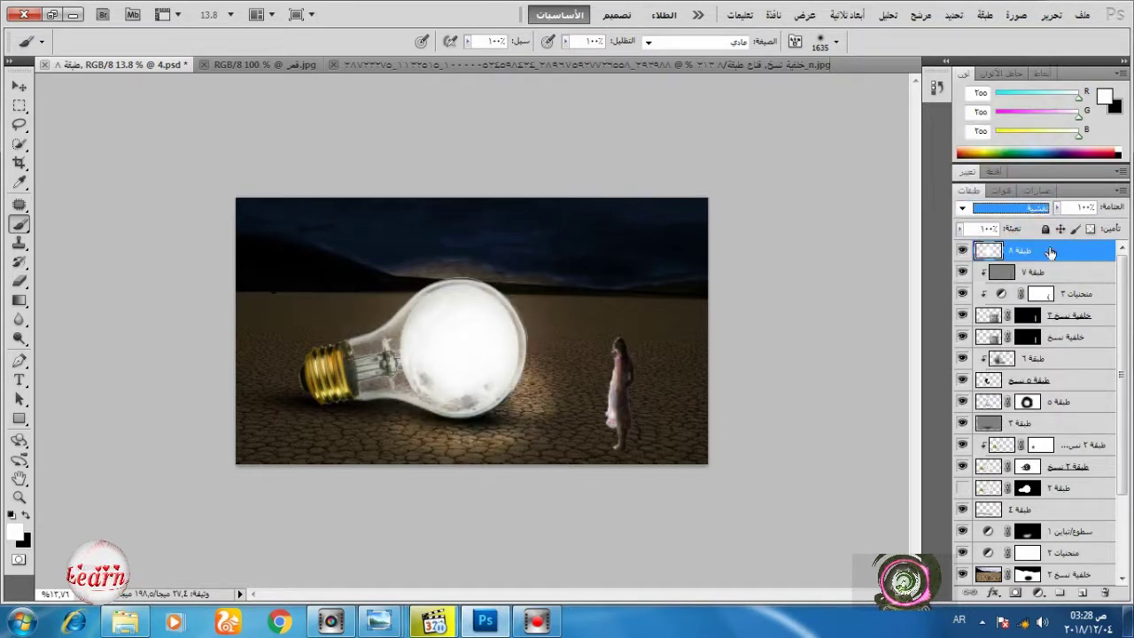
# Dab another white glow over the bulb on a new top layer and lower the opacity of طبقة ٨ to 5%.
pyautogui.click(1084, 593)
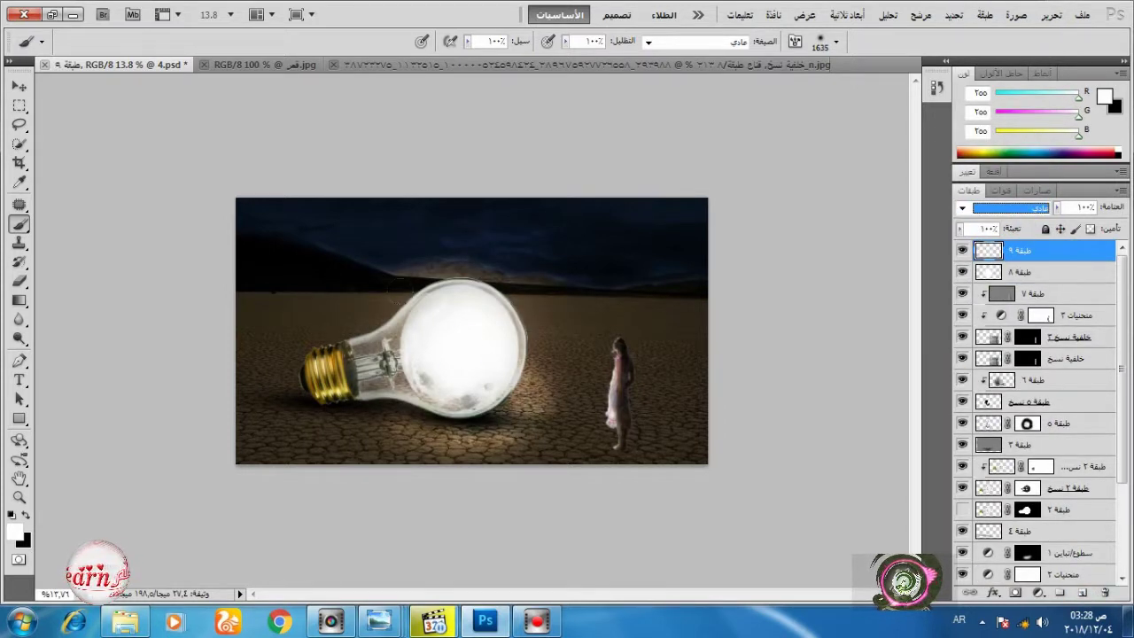
pyautogui.click(460, 348)
pyautogui.click(1018, 272)
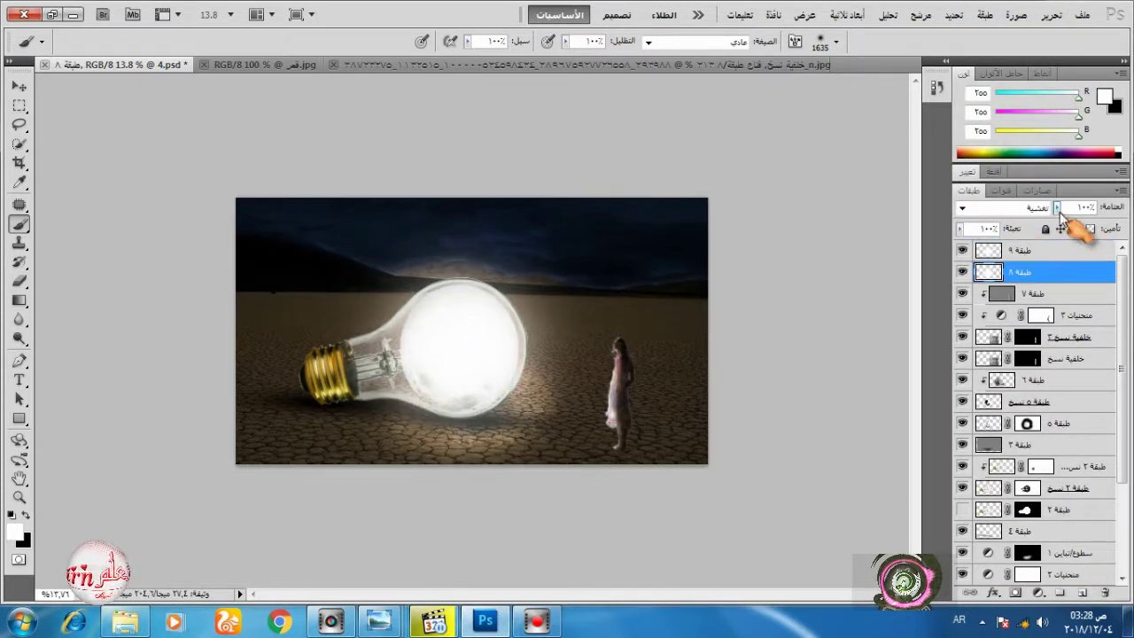
pyautogui.moveTo(1057, 207); pyautogui.dragTo(978, 232)
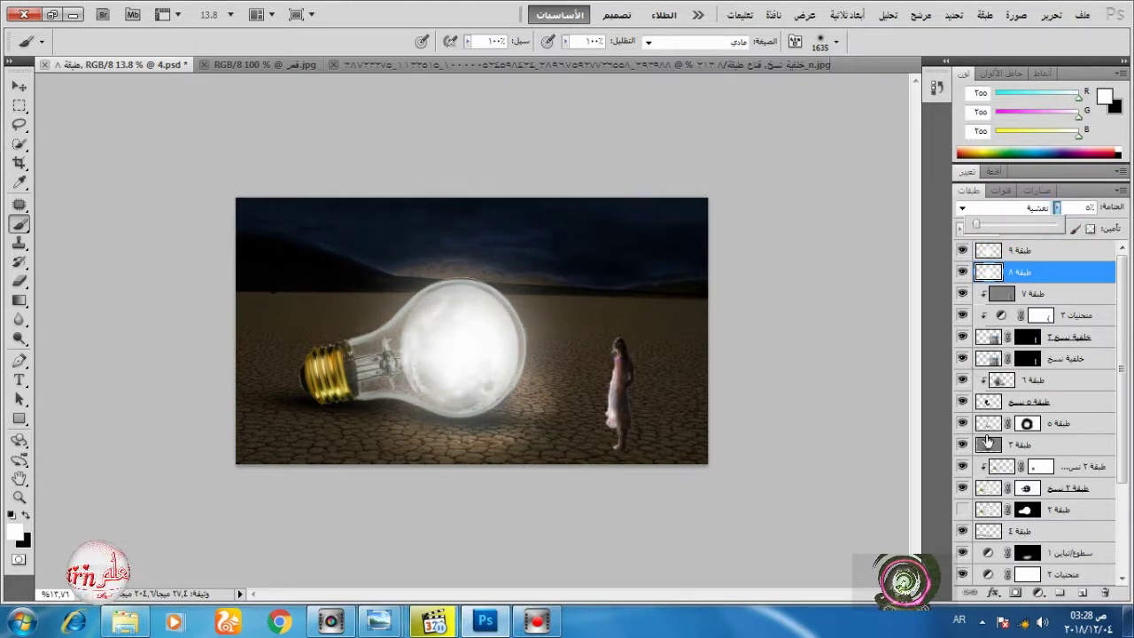
# Compare the scene with and without the منحنيات ٢ and سطوع/تباين ١ adjustment layers.
pyautogui.scroll(-3, 988, 440)
pyautogui.click(963, 447)
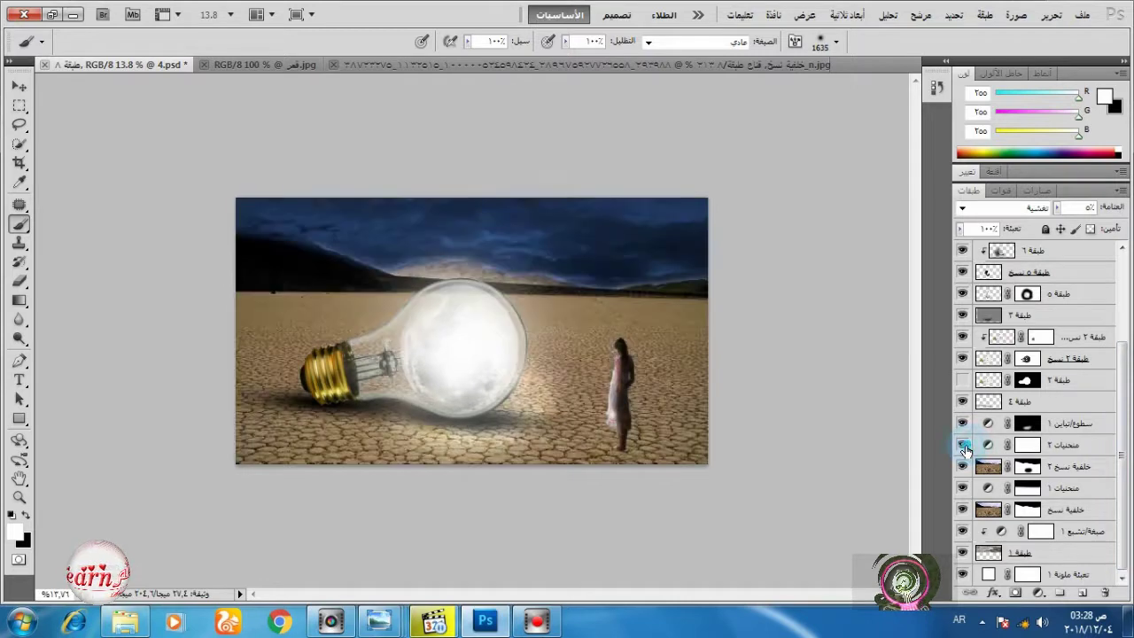
pyautogui.click(964, 446)
pyautogui.click(1027, 424)
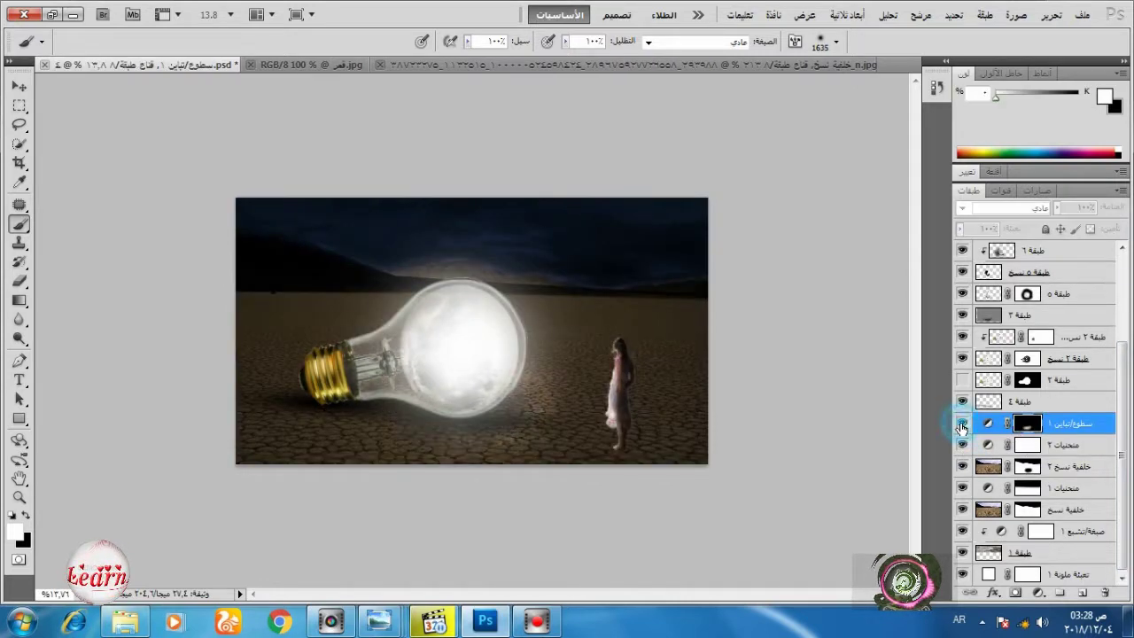
pyautogui.click(962, 427)
pyautogui.click(963, 446)
pyautogui.click(963, 446)
# Paint black on the منحنيات ٢ mask across the ground beneath the bulb with a soft 338 px brush.
pyautogui.click(988, 445)
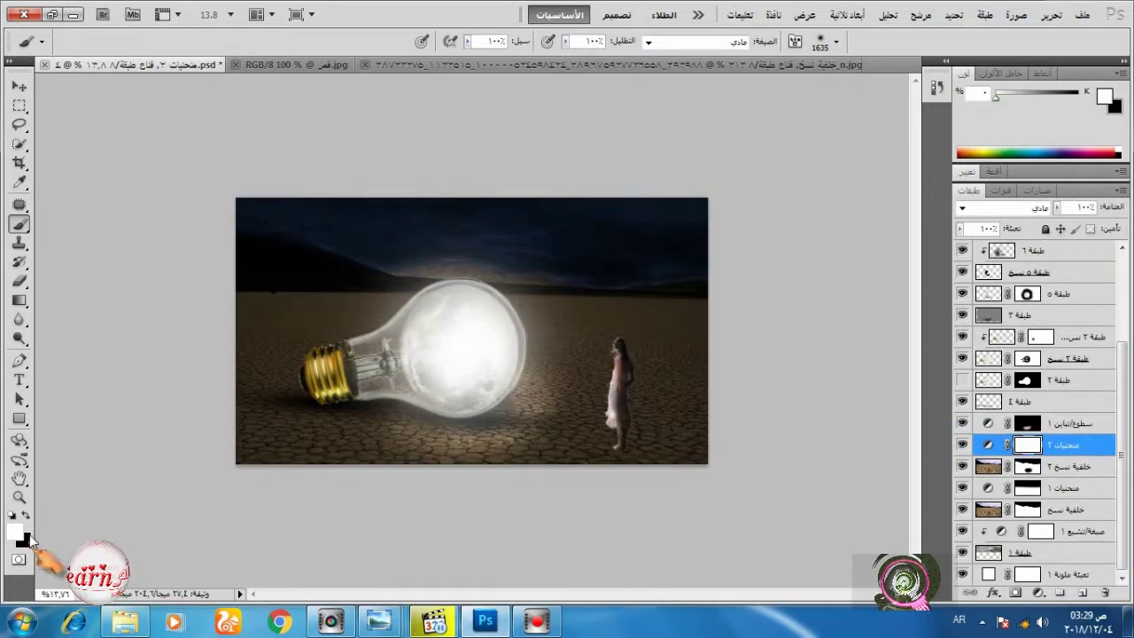
pyautogui.rightClick(496, 390)
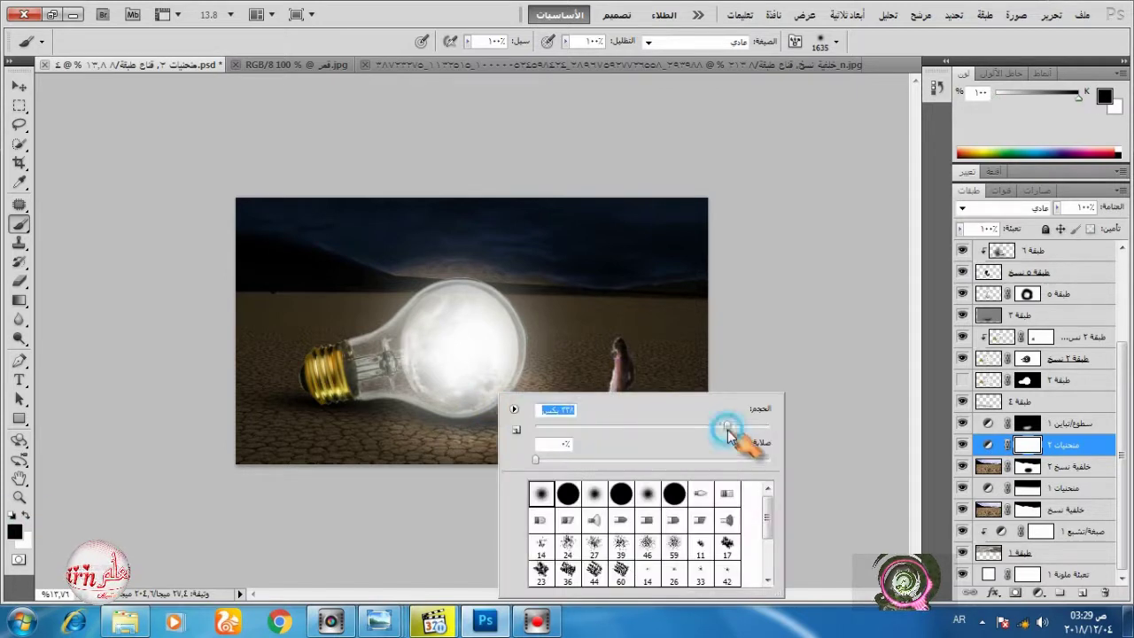
pyautogui.click(728, 426)
pyautogui.moveTo(415, 429)
pyautogui.mouseDown()
pyautogui.moveTo(516, 431)
pyautogui.moveTo(553, 414)
pyautogui.mouseUp()
# With a 709 px brush at 35% flow, paint black on the منحنيات ٢ mask over the ground around the bulb, and white along the horizon.
pyautogui.rightClick(576, 393)
pyautogui.click(829, 427)
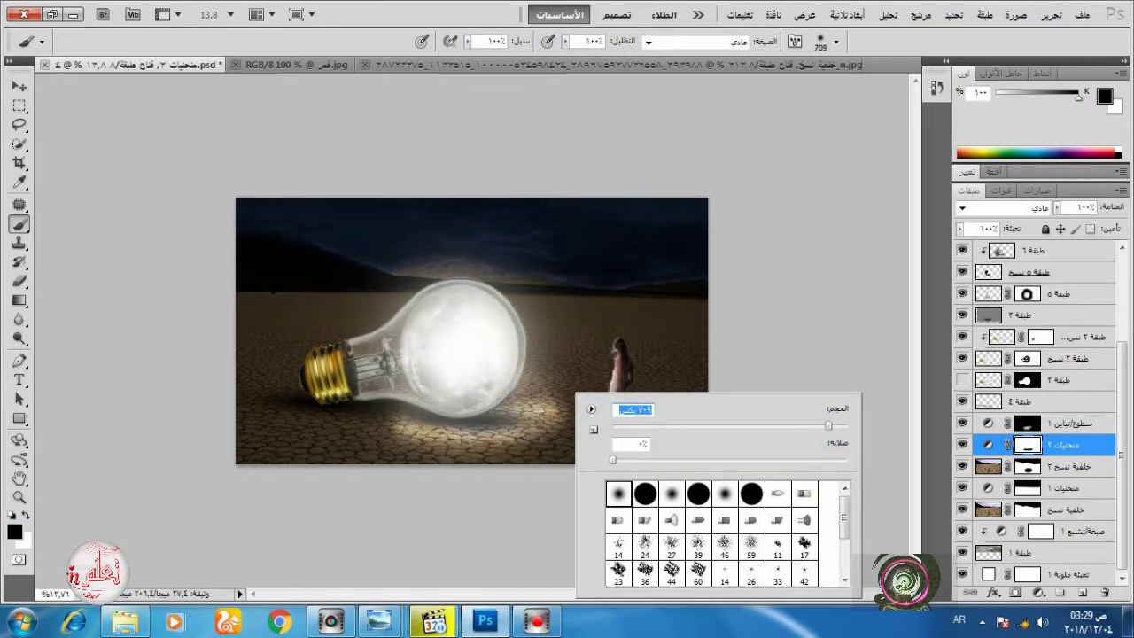
pyautogui.moveTo(469, 41); pyautogui.dragTo(417, 65)
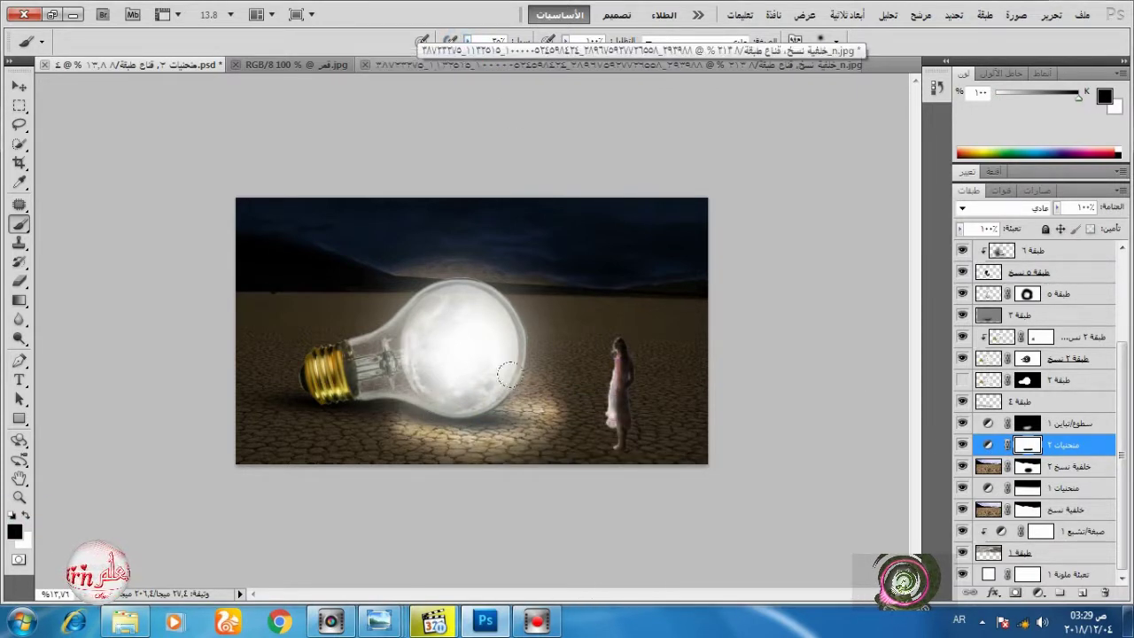
pyautogui.moveTo(510, 375)
pyautogui.mouseDown()
pyautogui.moveTo(506, 334)
pyautogui.moveTo(567, 431)
pyautogui.moveTo(491, 400)
pyautogui.mouseUp()
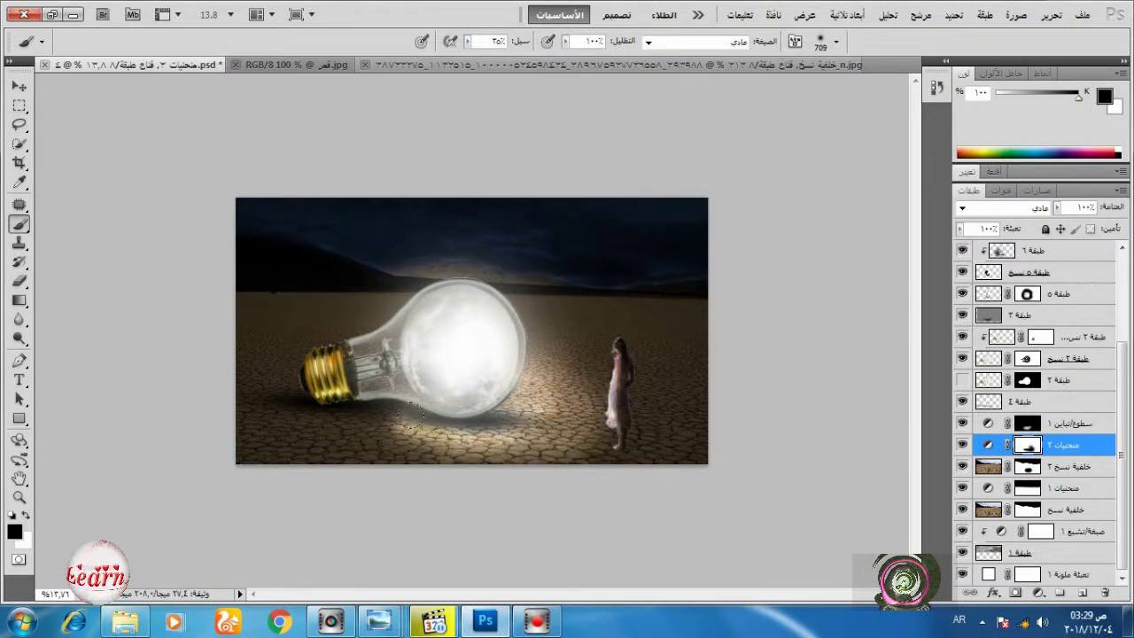
pyautogui.moveTo(559, 412); pyautogui.dragTo(574, 421)
pyautogui.moveTo(565, 360); pyautogui.dragTo(584, 367)
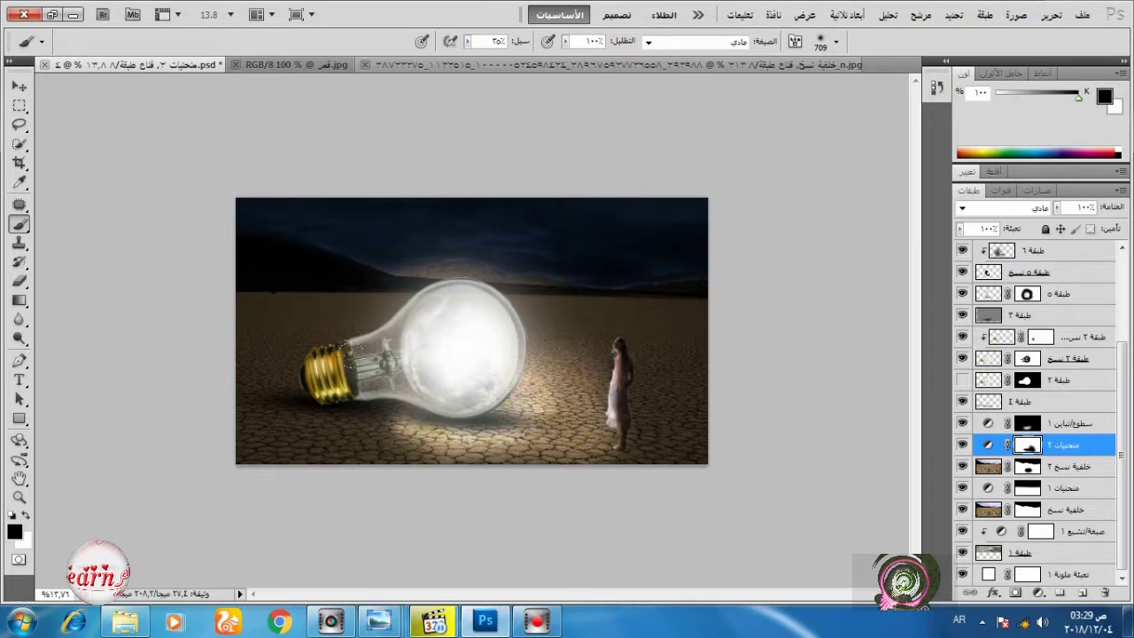
pyautogui.moveTo(434, 450)
pyautogui.mouseDown()
pyautogui.moveTo(394, 431)
pyautogui.moveTo(404, 443)
pyautogui.moveTo(373, 409)
pyautogui.mouseUp()
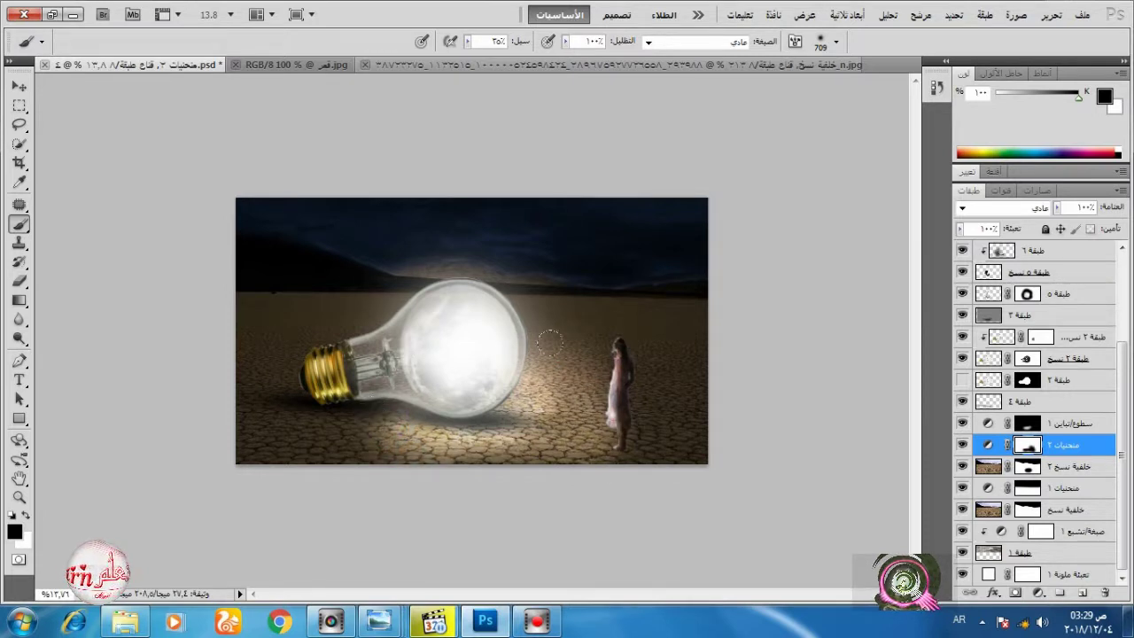
pyautogui.click(25, 514)
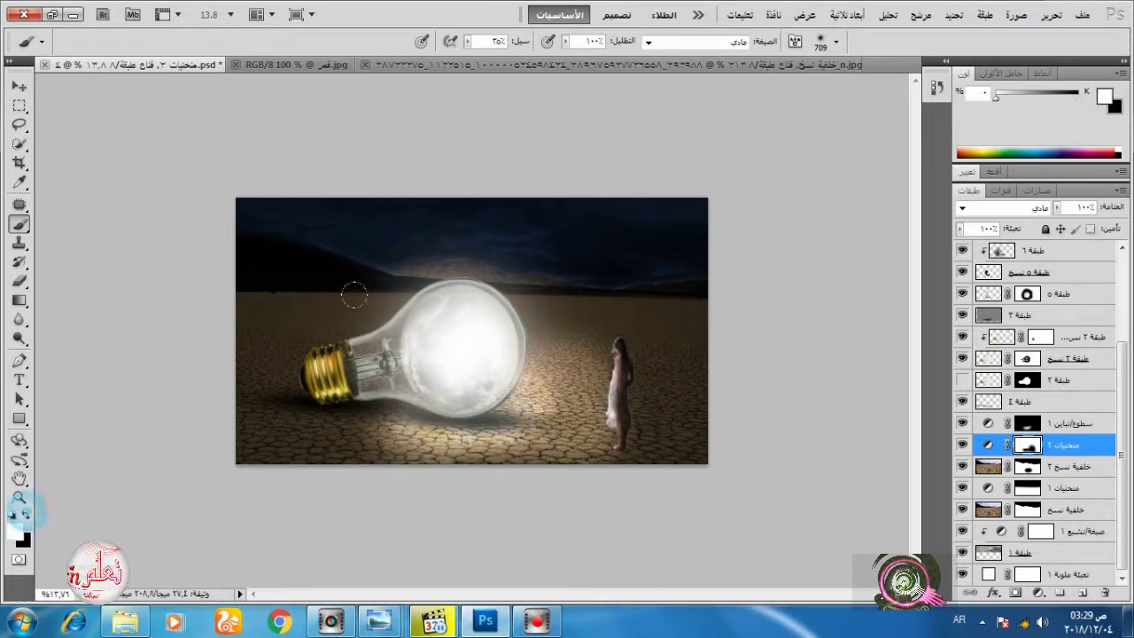
pyautogui.moveTo(517, 277); pyautogui.dragTo(582, 298)
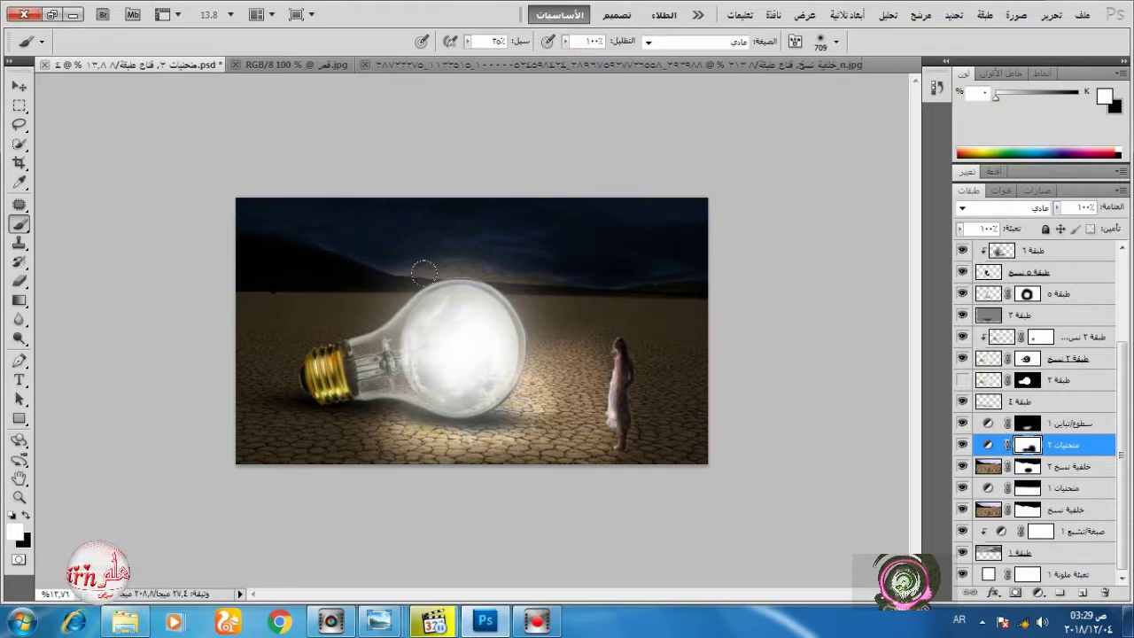
# Compare the scene with and without the سطوع/تباين ١ adjustment layer.
pyautogui.click(963, 423)
pyautogui.click(963, 424)
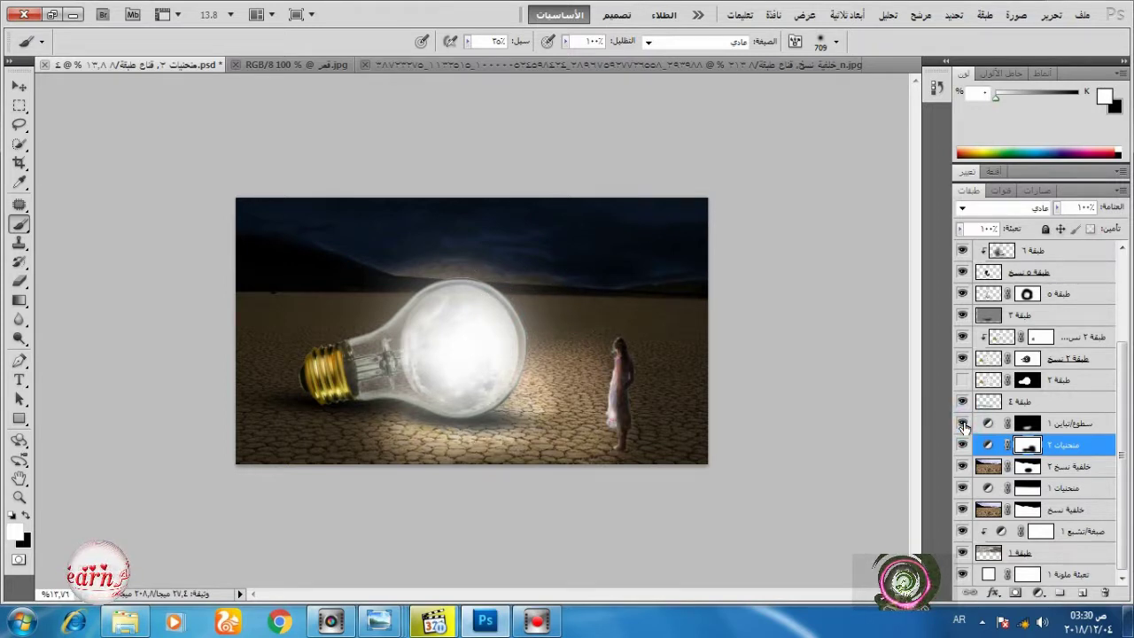
pyautogui.click(963, 423)
pyautogui.click(963, 424)
# Paint black on the سطوع/تباين ١ mask beneath the bulb, and white over the nearby ground, with a 416 px brush.
pyautogui.click(1022, 424)
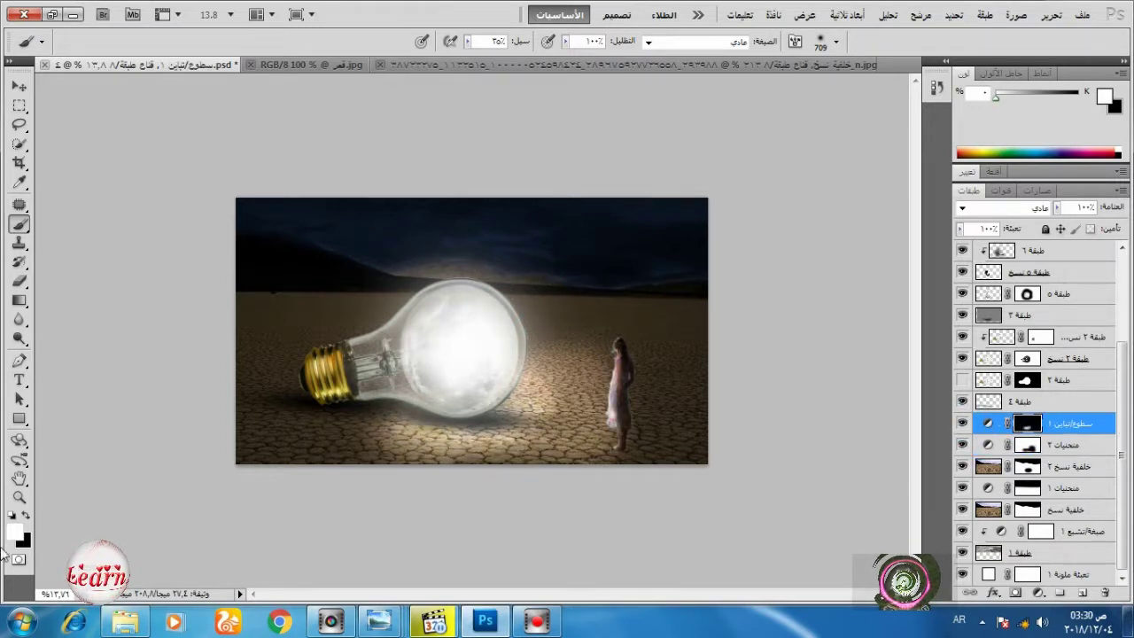
pyautogui.click(26, 516)
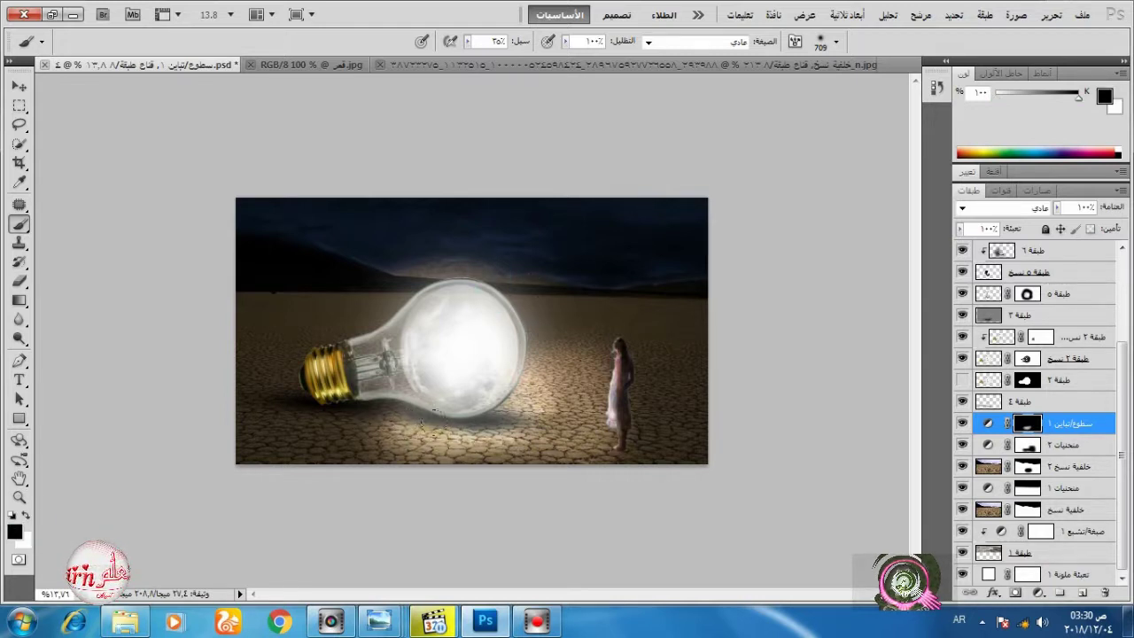
pyautogui.rightClick(458, 391)
pyautogui.moveTo(701, 430); pyautogui.dragTo(686, 430)
pyautogui.click(449, 403)
pyautogui.moveTo(478, 407); pyautogui.dragTo(363, 414)
pyautogui.click(26, 515)
pyautogui.moveTo(484, 432)
pyautogui.mouseDown()
pyautogui.moveTo(561, 427)
pyautogui.moveTo(576, 415)
pyautogui.moveTo(521, 403)
pyautogui.moveTo(488, 414)
pyautogui.moveTo(538, 429)
pyautogui.moveTo(553, 407)
pyautogui.moveTo(412, 413)
pyautogui.moveTo(481, 419)
pyautogui.moveTo(522, 385)
pyautogui.mouseUp()
pyautogui.moveTo(532, 378); pyautogui.dragTo(435, 414)
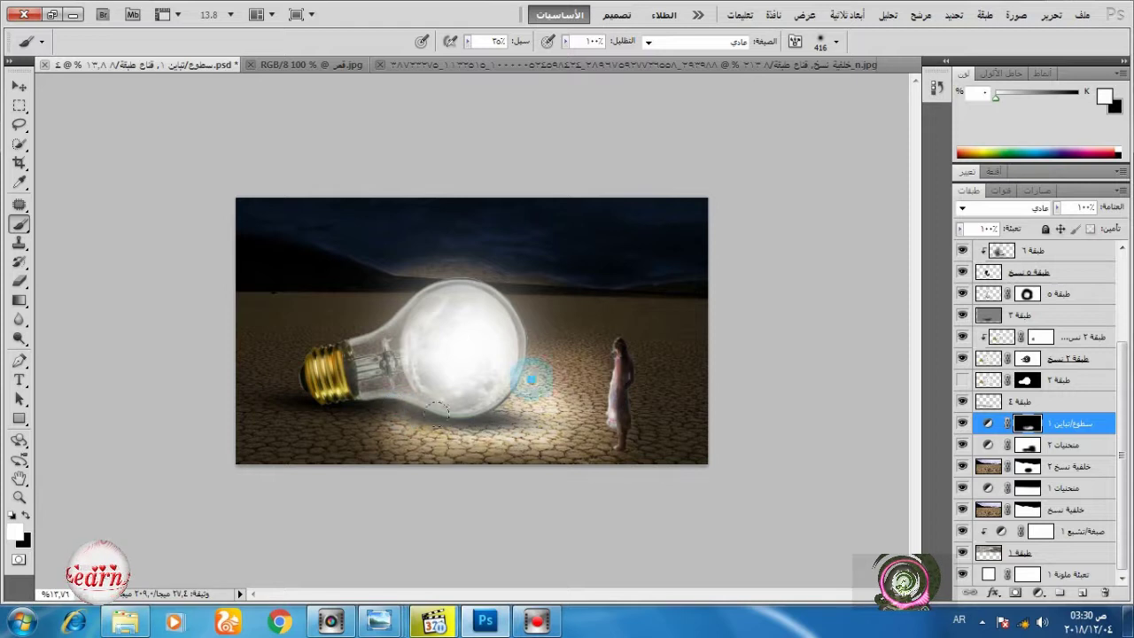
# Paint white on the سطوع/تباين ١ mask over the ground between the bulb and the woman with a 709 px brush.
pyautogui.rightClick(545, 390)
pyautogui.moveTo(788, 429); pyautogui.dragTo(800, 430)
pyautogui.click(537, 388)
pyautogui.moveTo(580, 427); pyautogui.dragTo(560, 409)
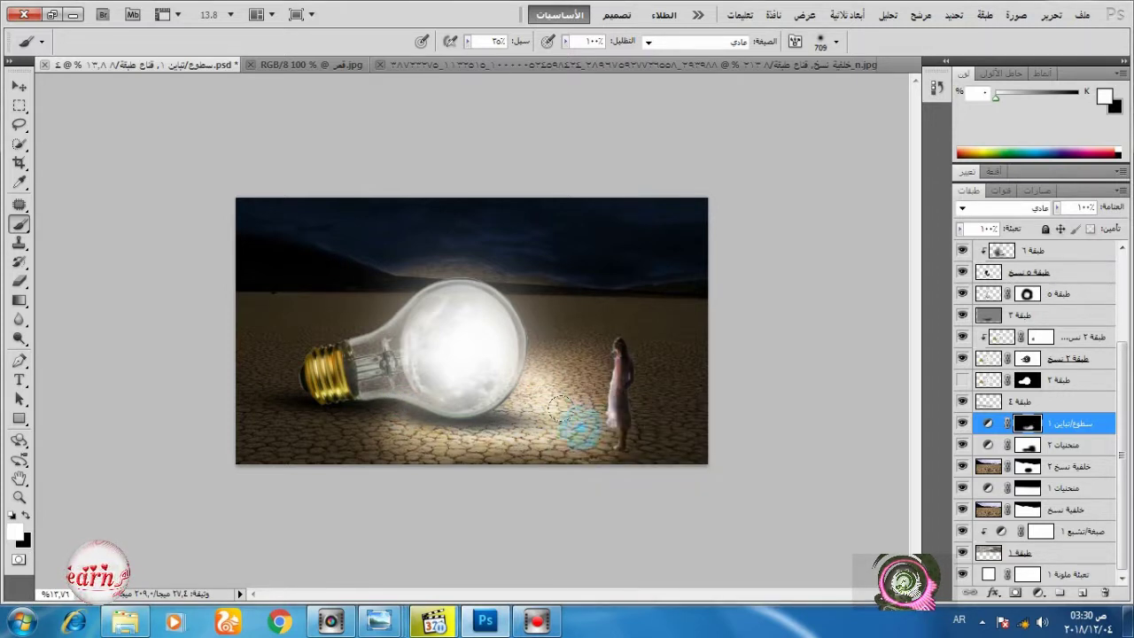
# Adjust the opacity of the طبقة ٩ glow layer and set the opacity of طبقة ٨ to 42%.
pyautogui.scroll(3, 1039, 354)
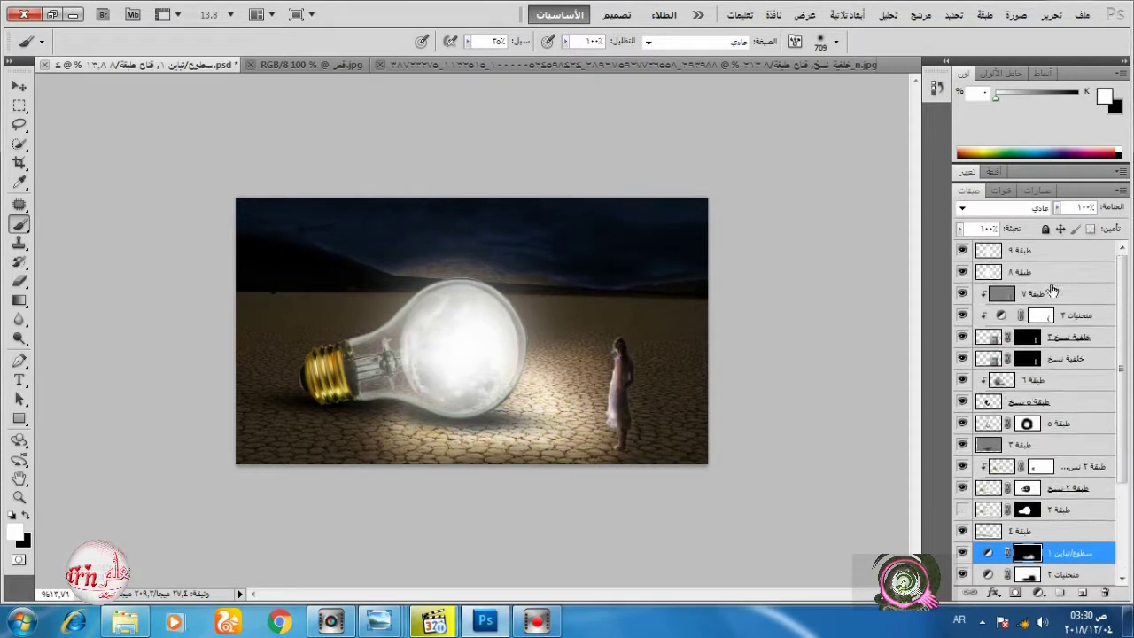
pyautogui.click(1044, 273)
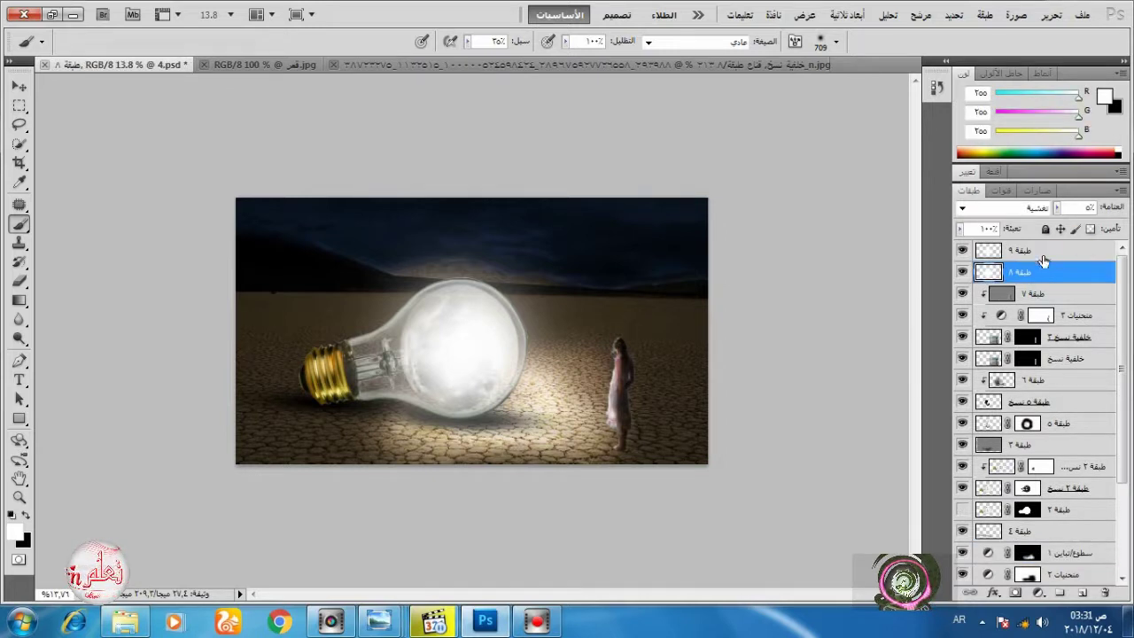
pyautogui.click(1043, 252)
pyautogui.moveTo(1056, 207); pyautogui.dragTo(1044, 229)
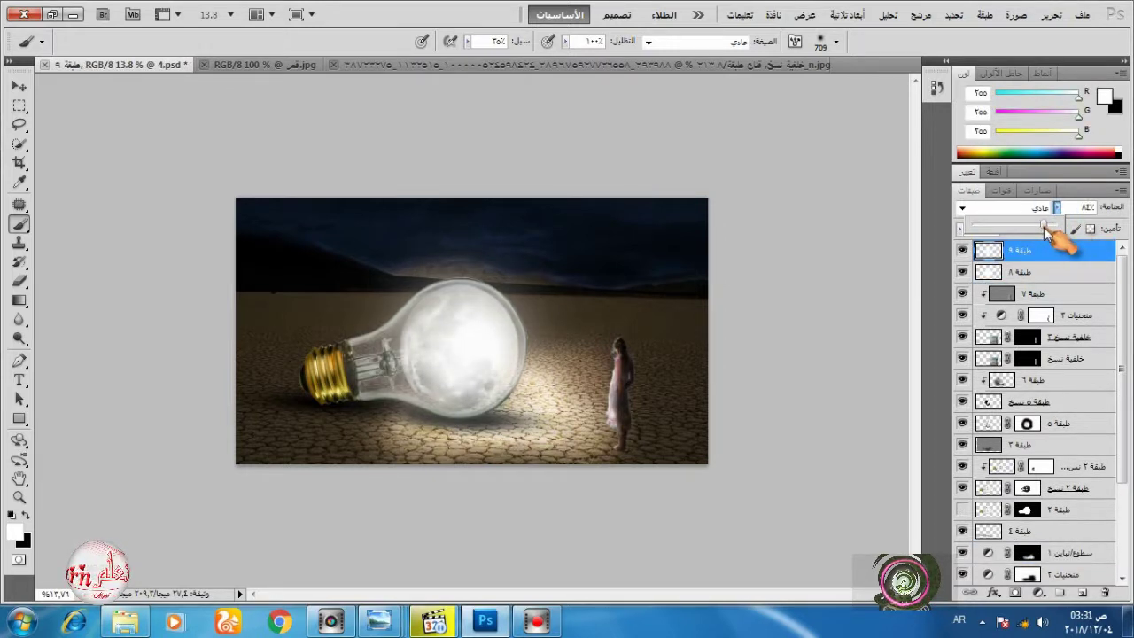
pyautogui.click(1045, 271)
pyautogui.click(1056, 207)
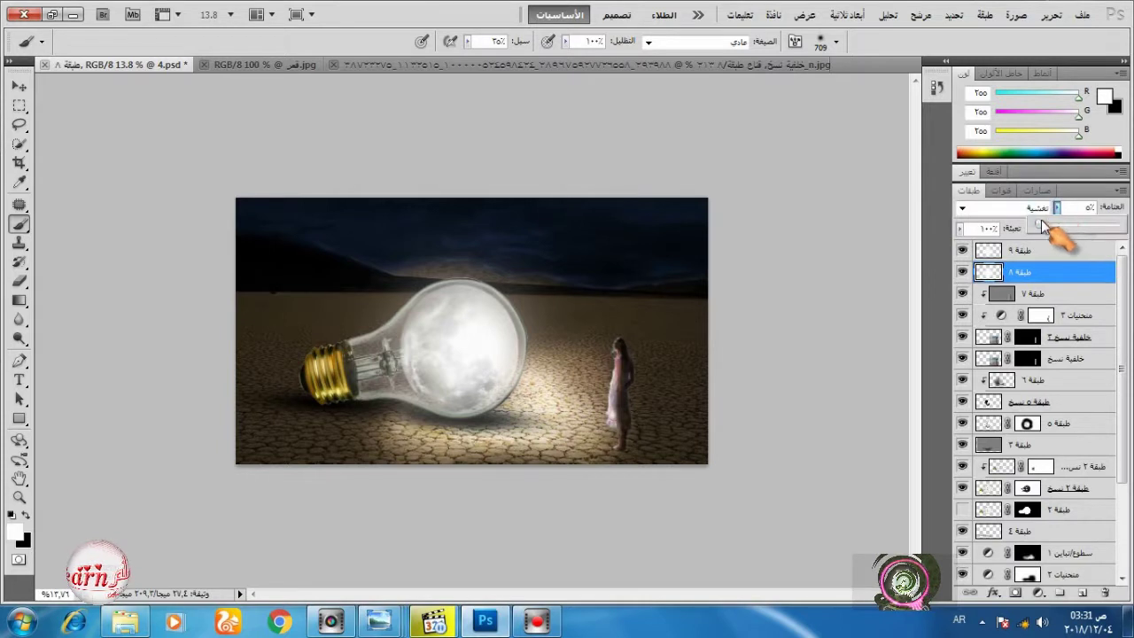
pyautogui.moveTo(1043, 225)
pyautogui.mouseDown()
pyautogui.moveTo(1097, 227)
pyautogui.moveTo(1036, 229)
pyautogui.mouseUp()
pyautogui.click(1077, 251)
pyautogui.click(1056, 207)
pyautogui.click(1054, 266)
pyautogui.click(1056, 207)
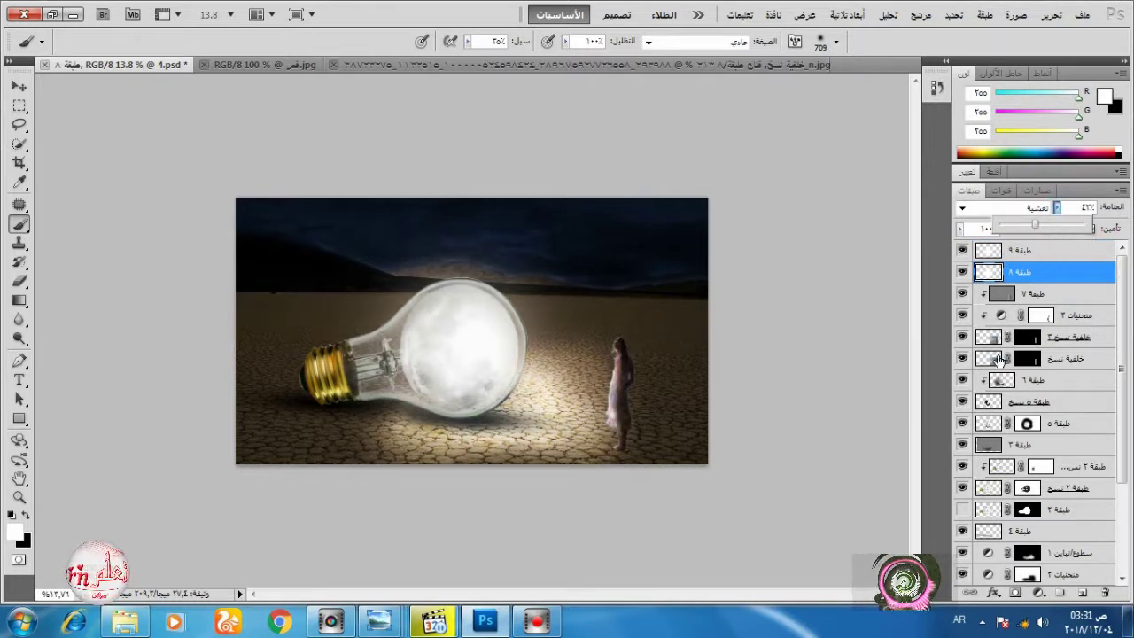
# Add a new layer above the lower woman layer and paint black along the ground behind her with a soft 187 px brush.
pyautogui.click(1070, 367)
pyautogui.click(1083, 591)
pyautogui.click(26, 516)
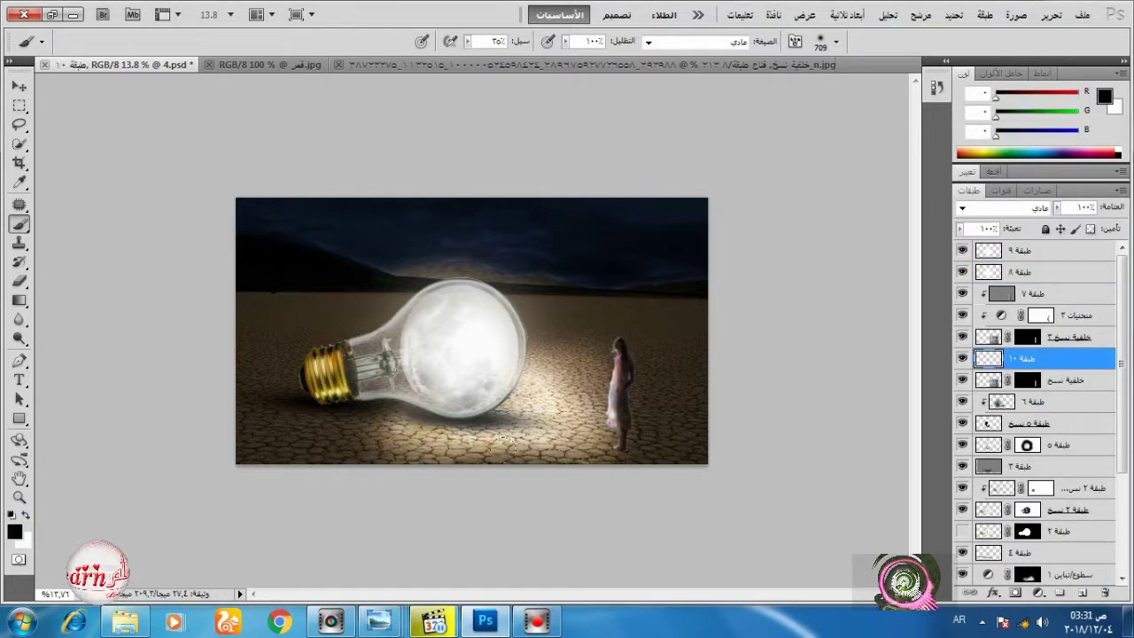
pyautogui.rightClick(594, 438)
pyautogui.click(712, 427)
pyautogui.click(785, 427)
pyautogui.click(804, 425)
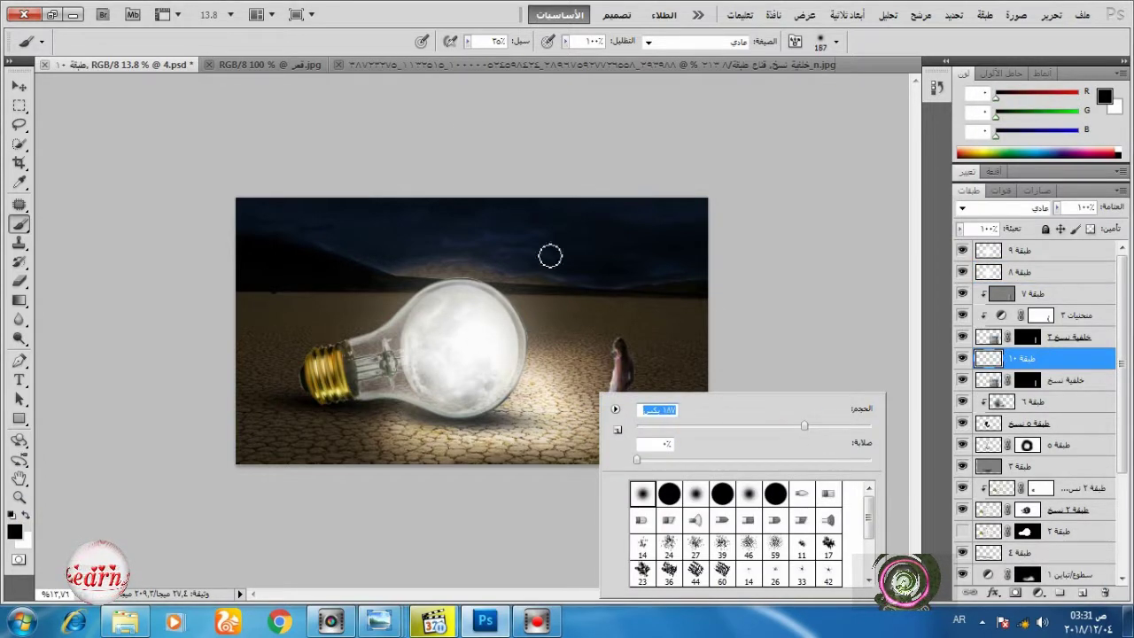
pyautogui.press('Return')
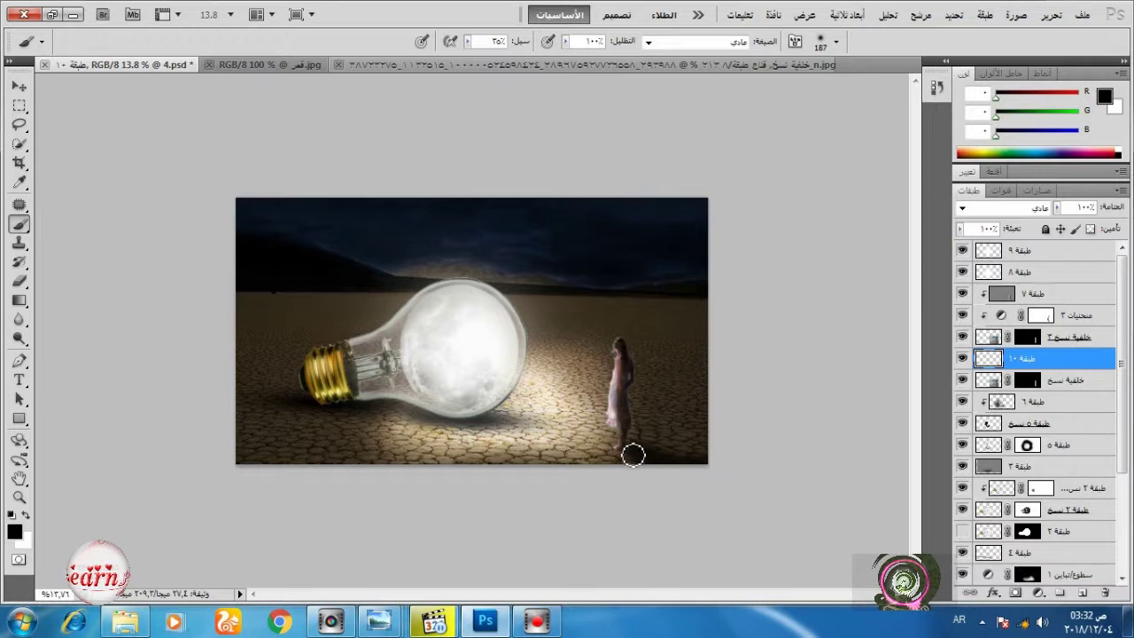
pyautogui.moveTo(633, 455); pyautogui.dragTo(700, 448)
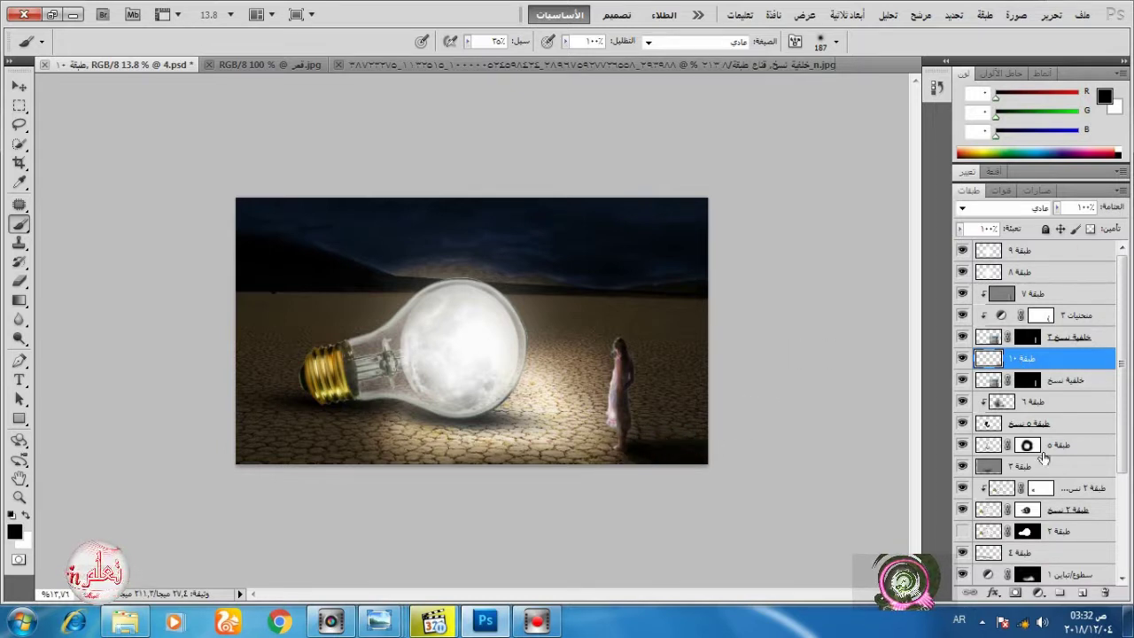
# Add a mask to طبقة ١٠ at 51% layer opacity and paint black on the mask over the ground behind the woman.
pyautogui.click(1015, 591)
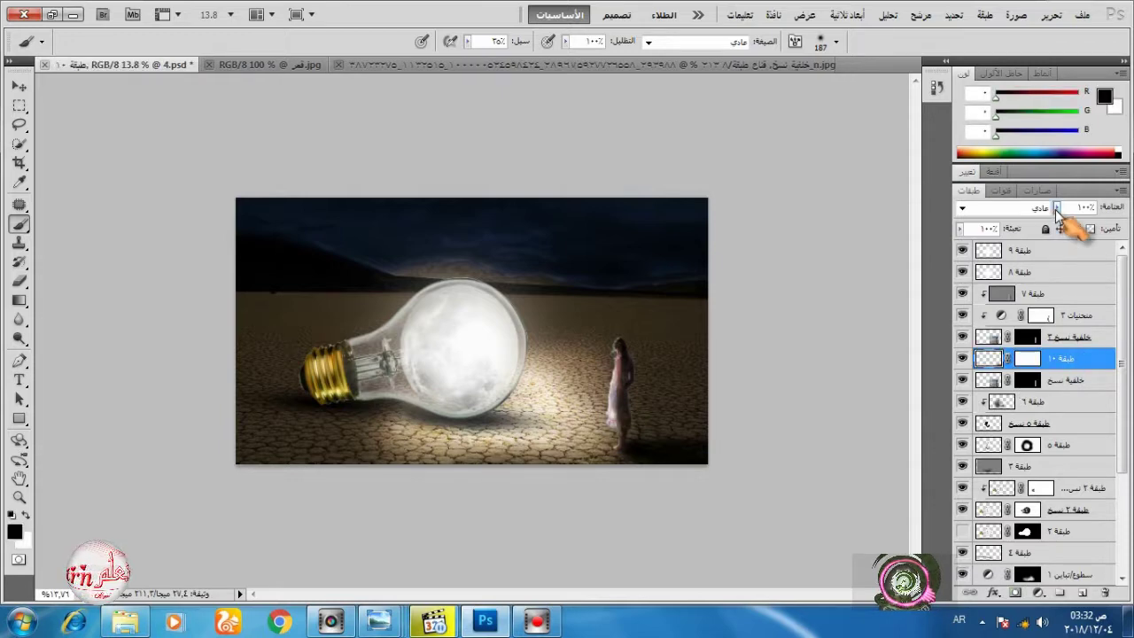
pyautogui.moveTo(1057, 208); pyautogui.dragTo(1033, 237)
pyautogui.click(1028, 359)
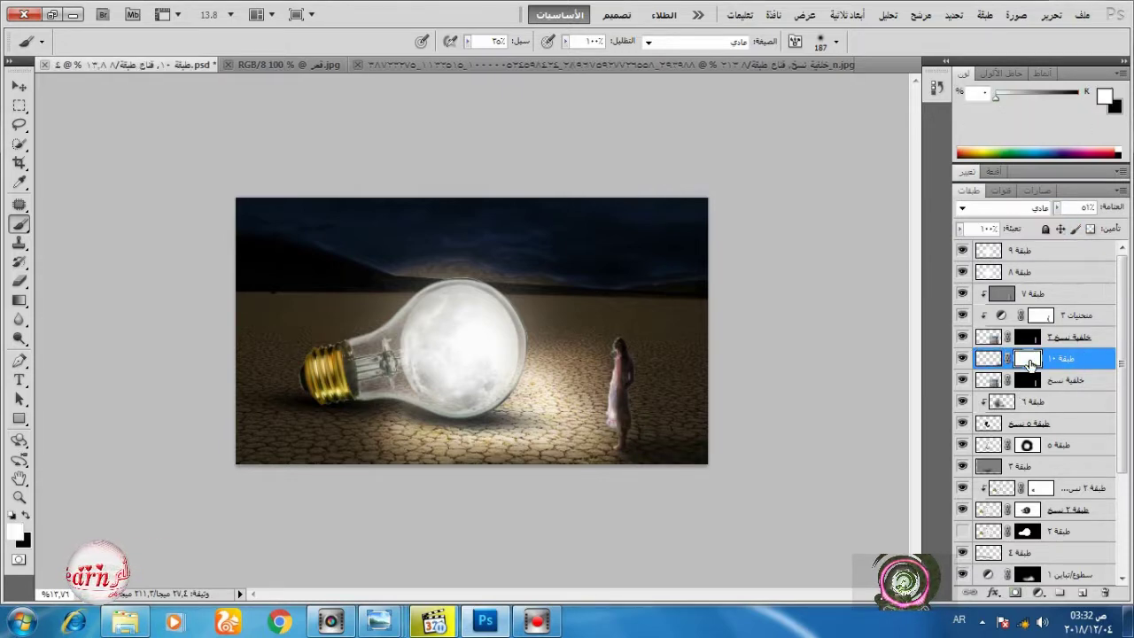
pyautogui.click(25, 515)
pyautogui.scroll(8, 771, 555)
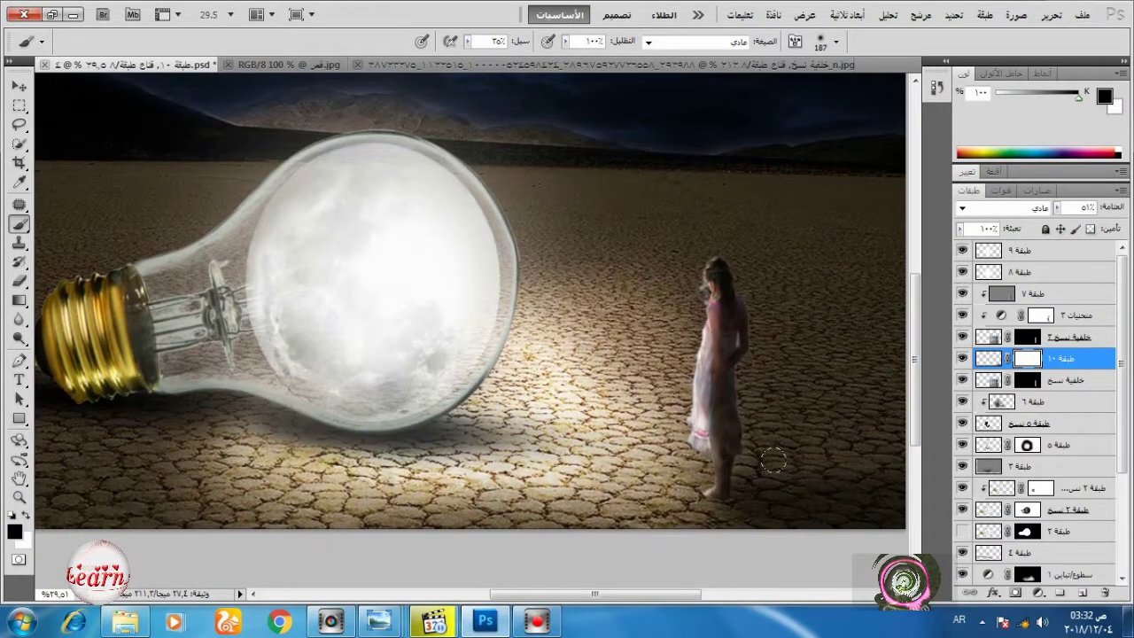
pyautogui.moveTo(773, 459)
pyautogui.mouseDown()
pyautogui.moveTo(747, 476)
pyautogui.moveTo(788, 455)
pyautogui.mouseUp()
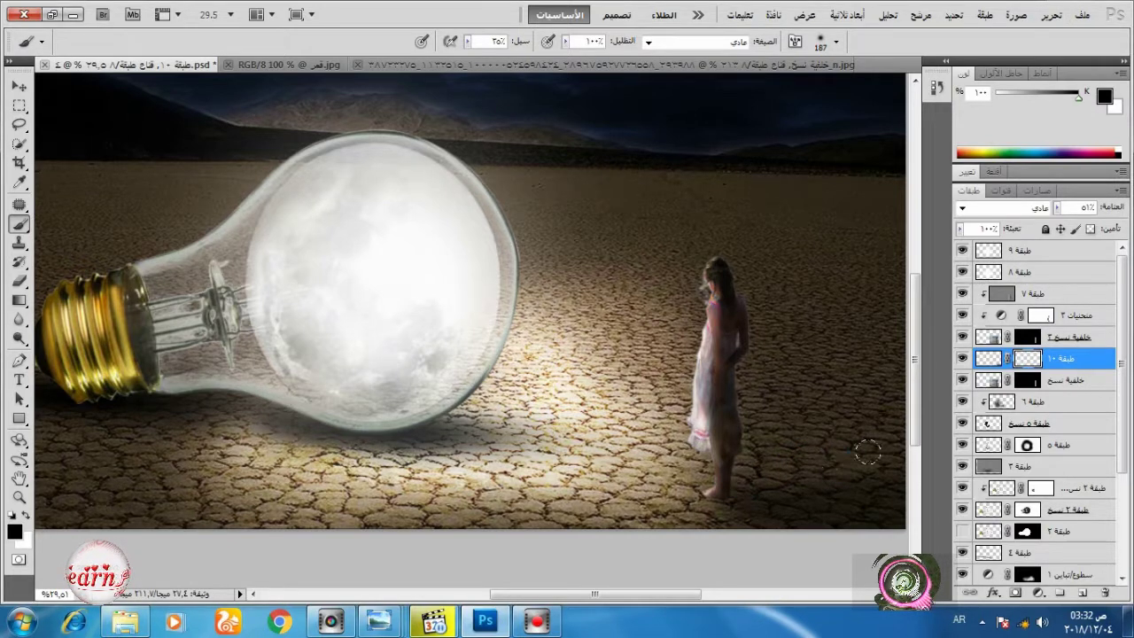
pyautogui.scroll(-5, 784, 474)
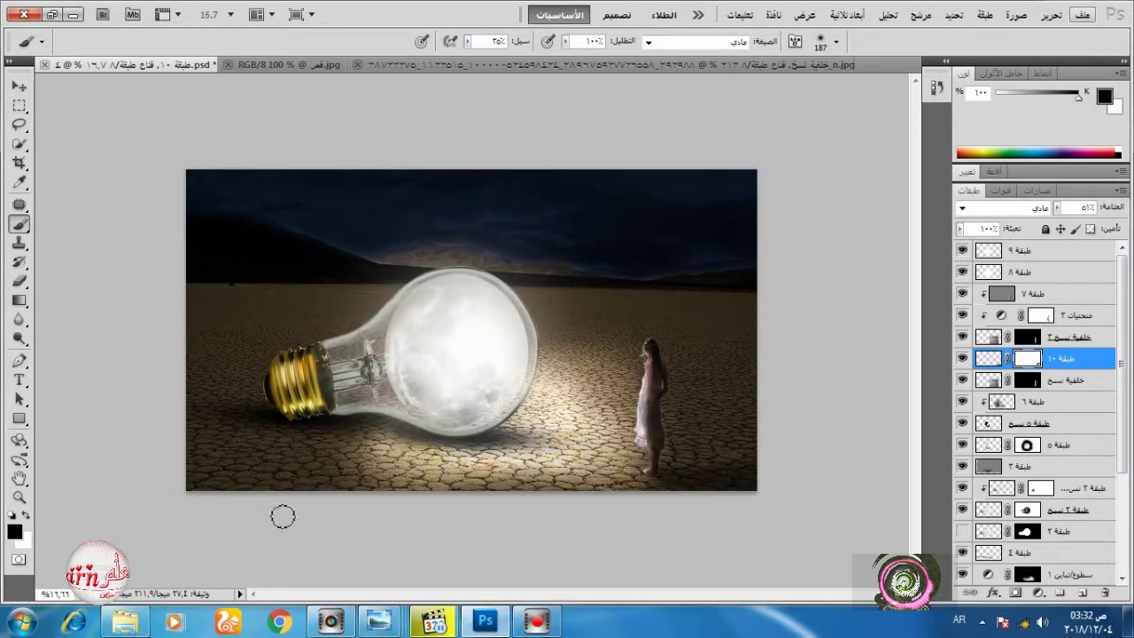
pyautogui.click(26, 517)
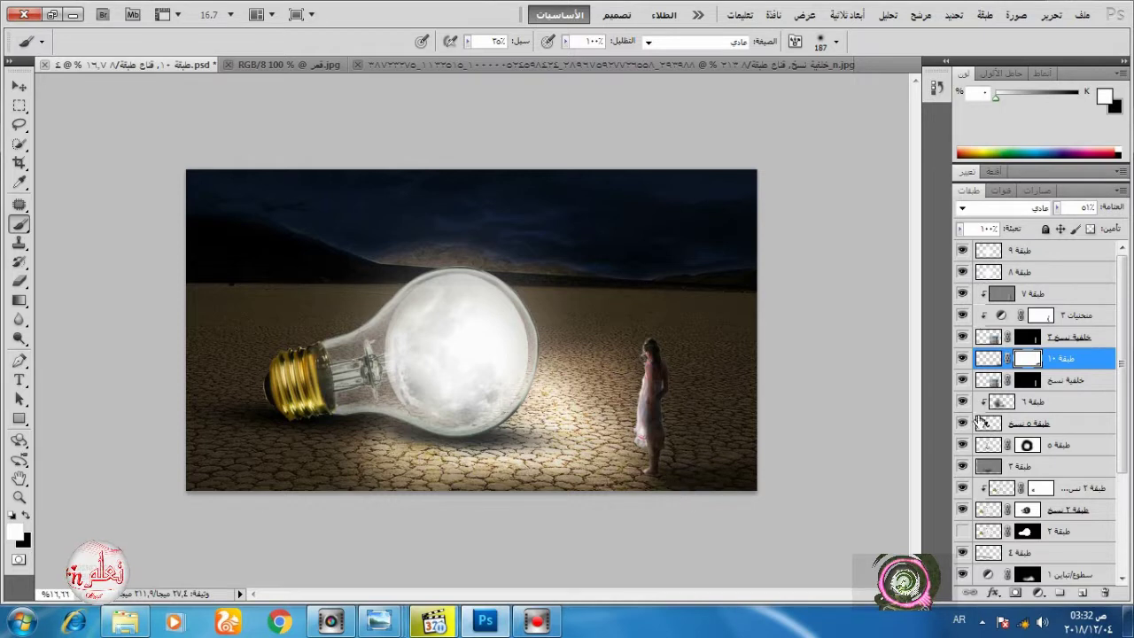
pyautogui.click(989, 358)
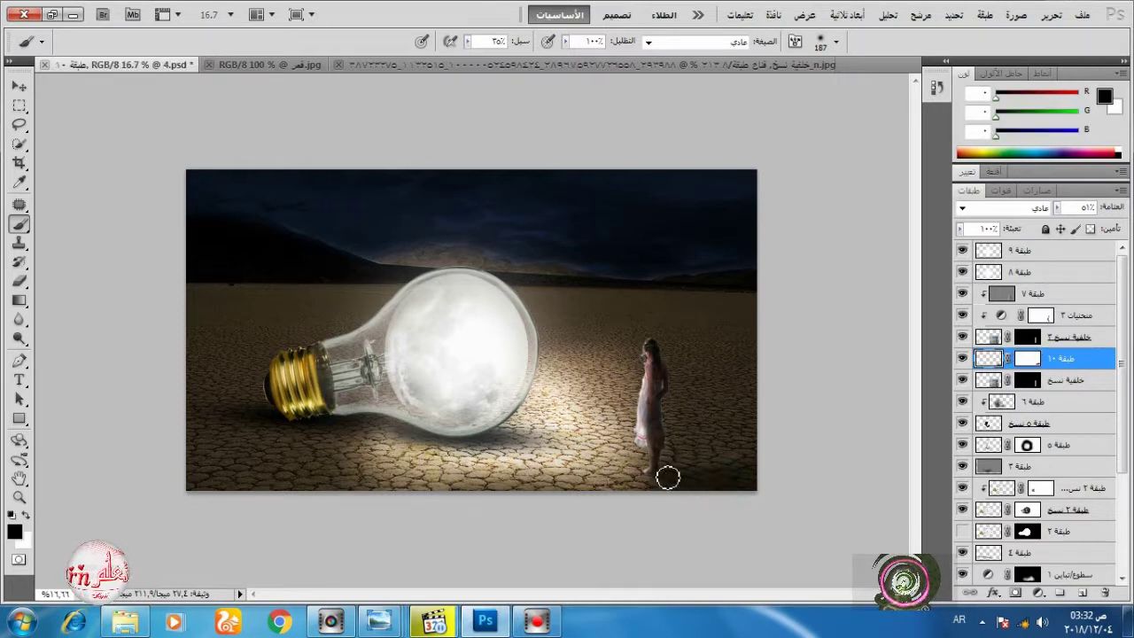
# Toggle the خلفية نسخ ٢, خلفية نسخ, طبقة ١ and curves layers to examine what each contributes to the scene.
pyautogui.scroll(-2, 625, 479)
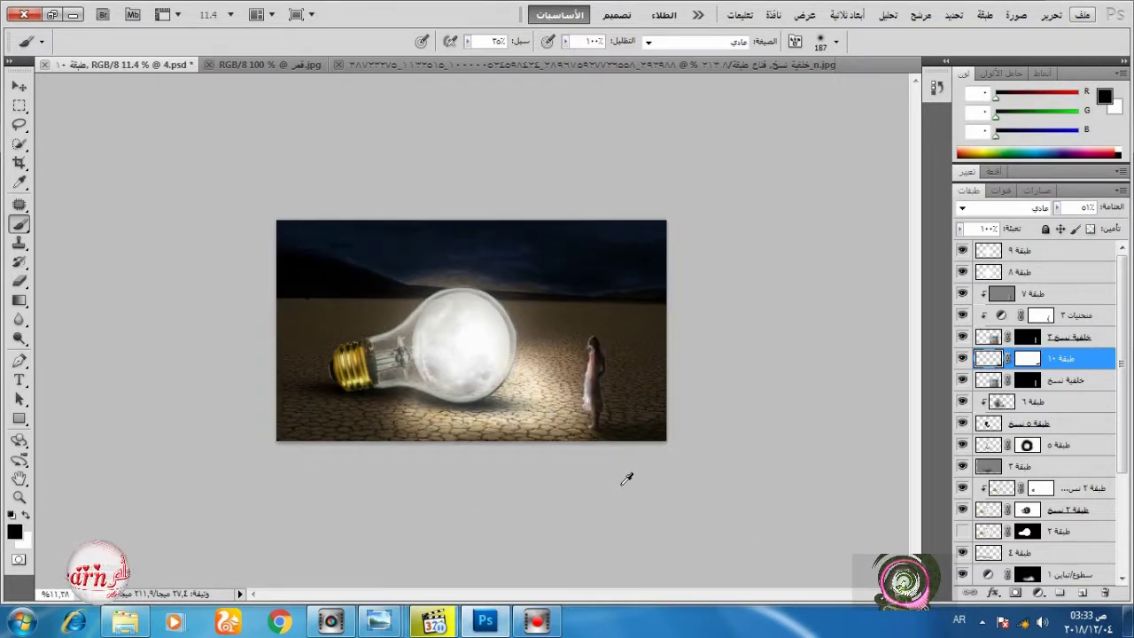
pyautogui.scroll(1, 655, 455)
pyautogui.scroll(-3, 1019, 488)
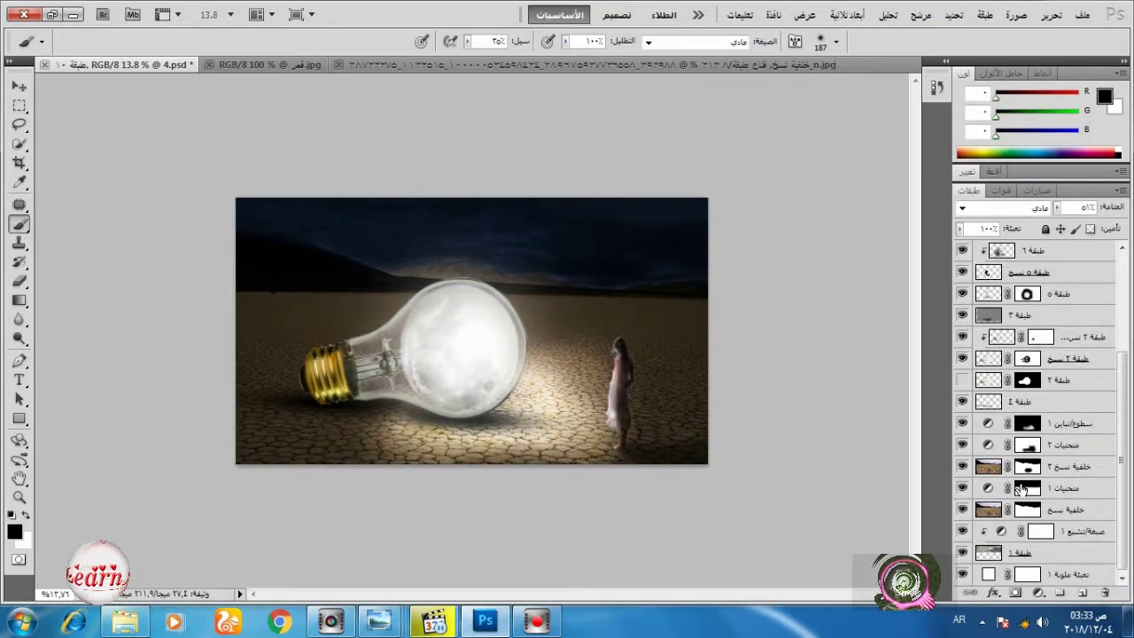
pyautogui.click(963, 467)
pyautogui.click(963, 467)
pyautogui.click(963, 469)
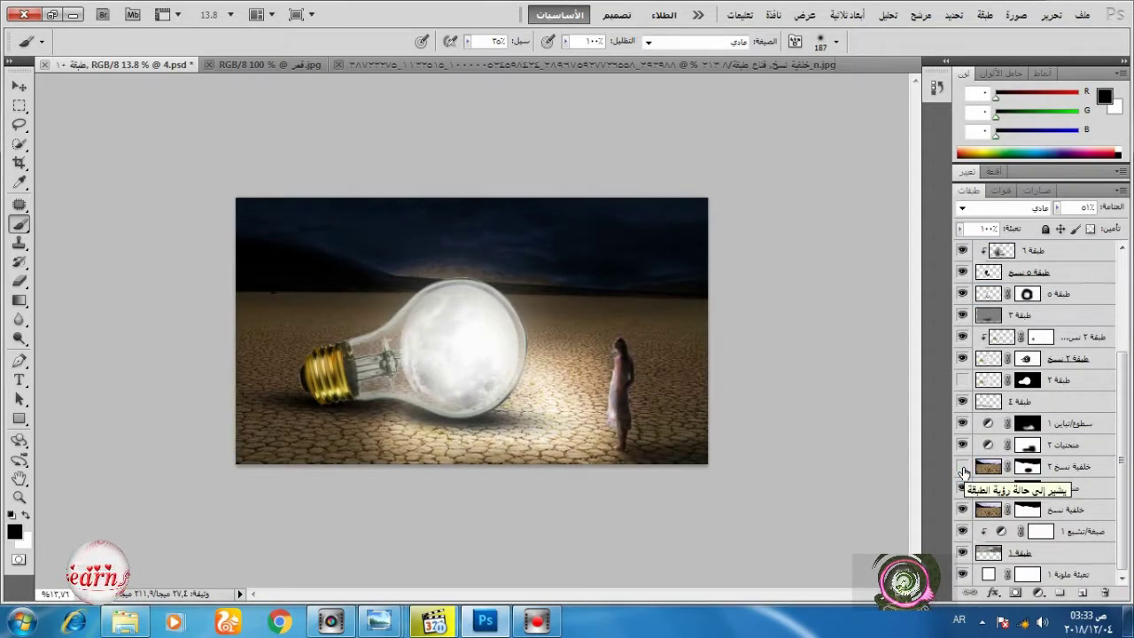
pyautogui.click(963, 470)
pyautogui.click(963, 510)
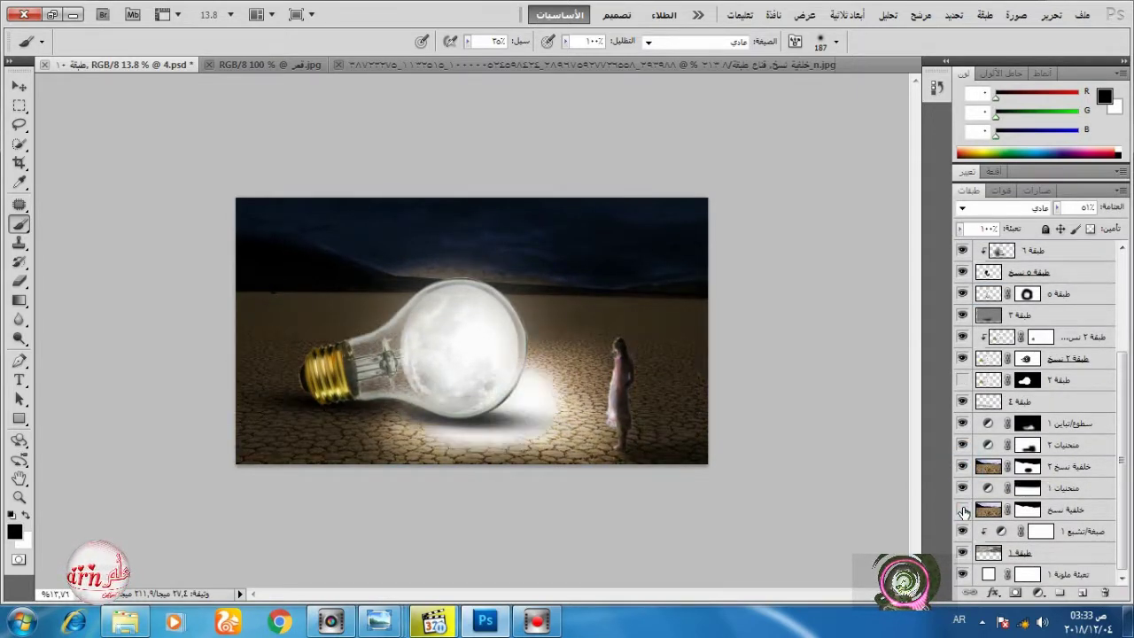
pyautogui.click(963, 510)
pyautogui.click(962, 510)
pyautogui.click(963, 510)
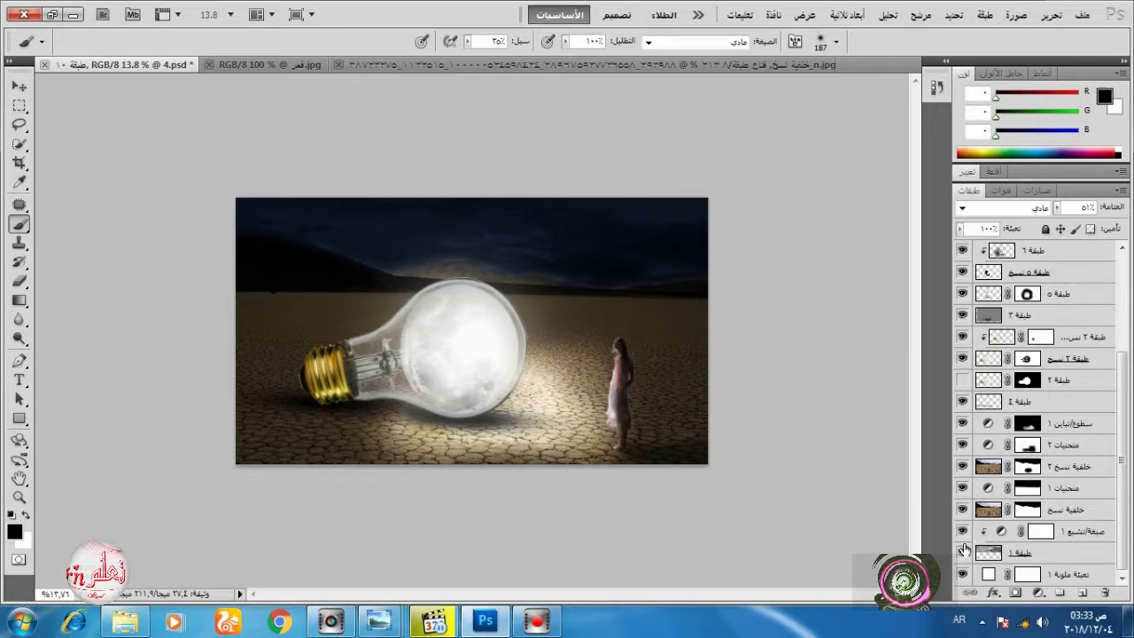
pyautogui.click(963, 551)
pyautogui.click(963, 551)
pyautogui.click(988, 510)
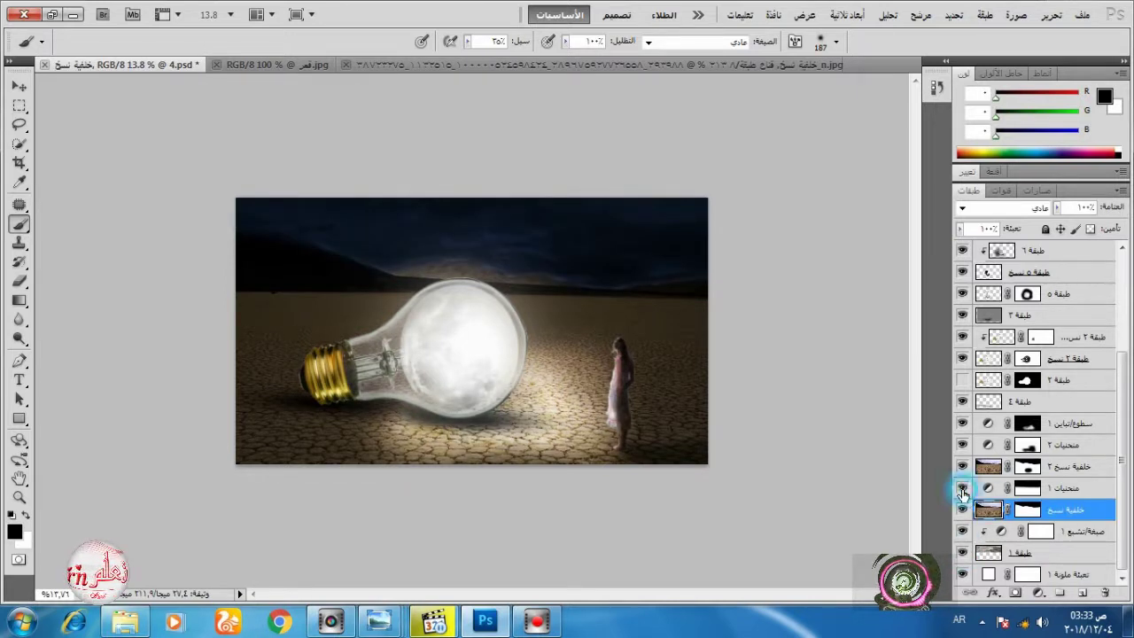
pyautogui.click(963, 488)
pyautogui.click(963, 445)
pyautogui.click(963, 445)
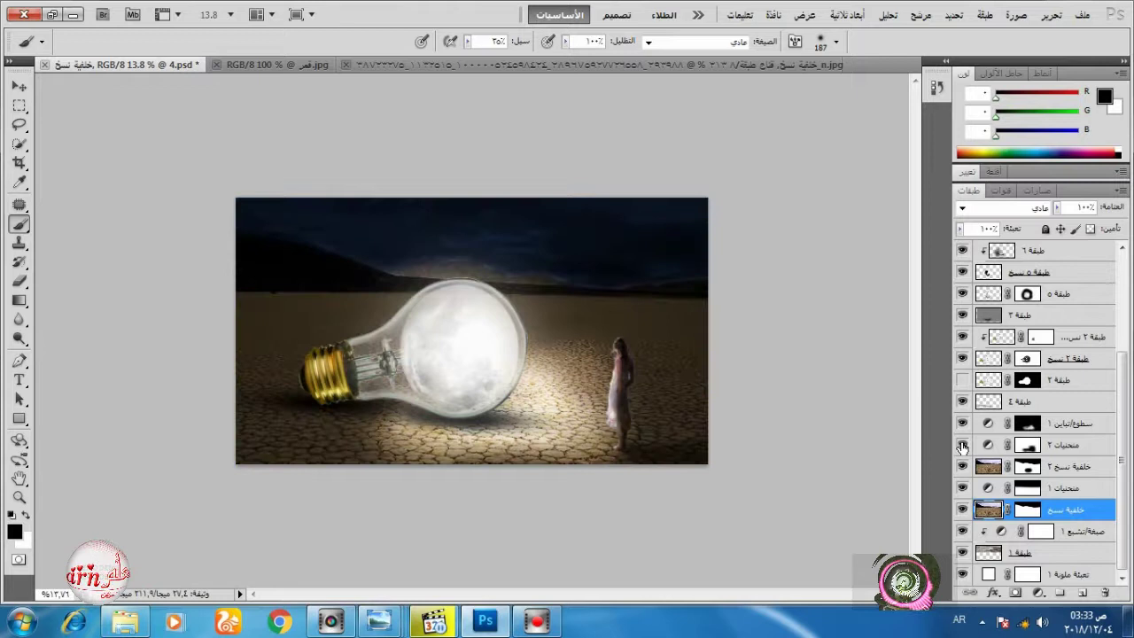
# Add a new layer above منحنيات ٢, paint black over the bright mountains along the horizon, and set its opacity to 58%.
pyautogui.click(1025, 445)
pyautogui.click(1081, 593)
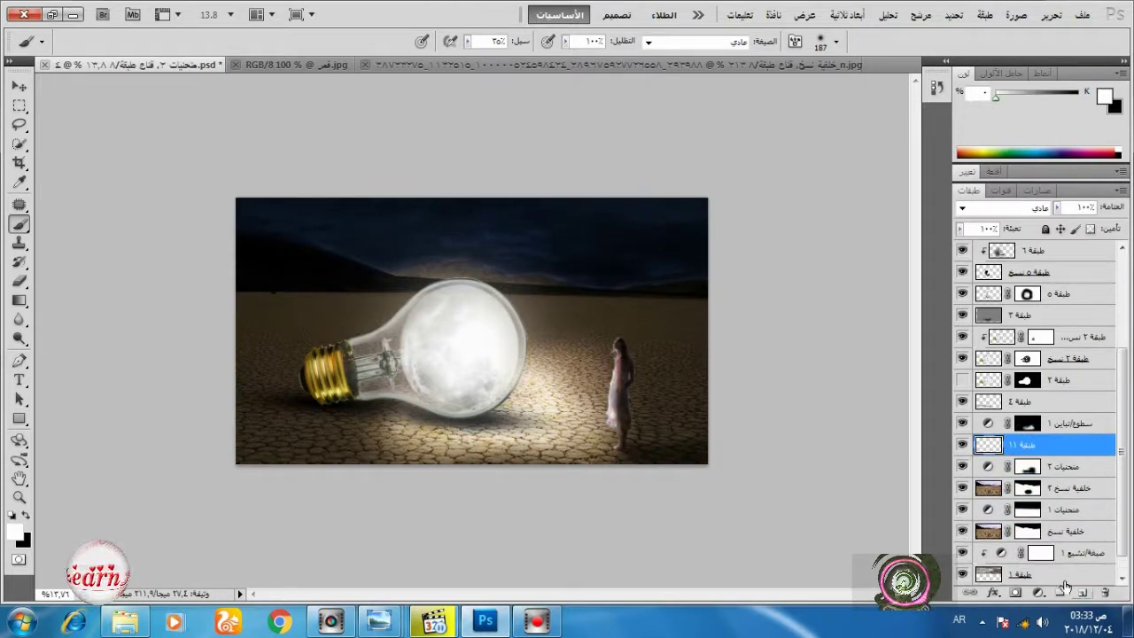
pyautogui.moveTo(413, 273)
pyautogui.mouseDown()
pyautogui.moveTo(537, 285)
pyautogui.moveTo(392, 269)
pyautogui.mouseUp()
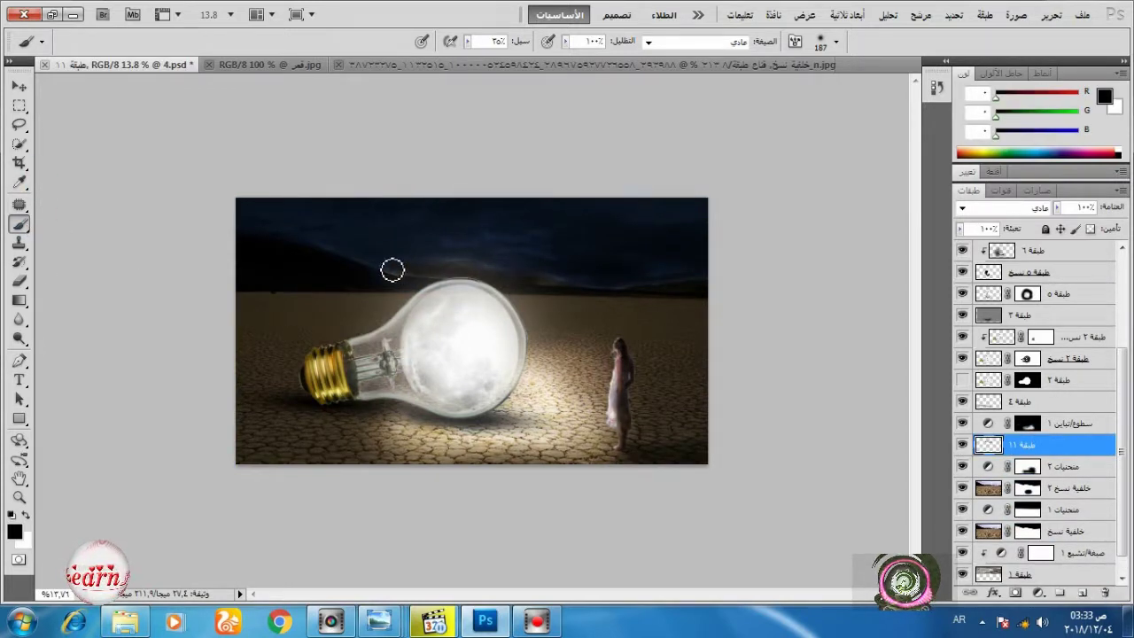
pyautogui.moveTo(555, 273); pyautogui.dragTo(401, 270)
pyautogui.moveTo(437, 264); pyautogui.dragTo(621, 272)
pyautogui.click(1057, 207)
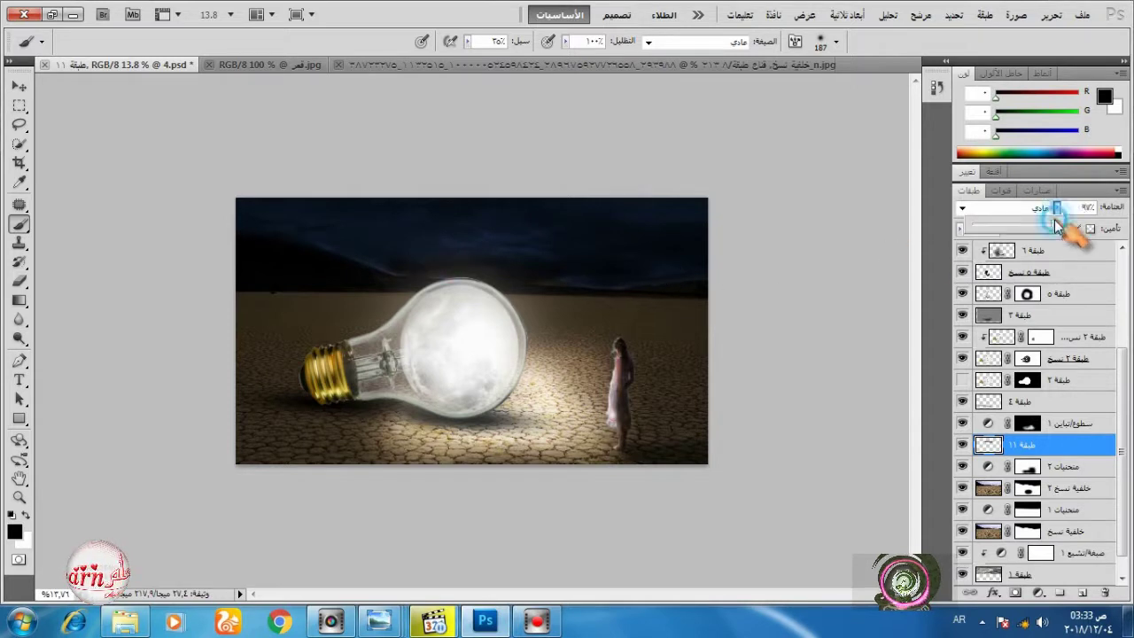
pyautogui.moveTo(1058, 221); pyautogui.dragTo(1020, 228)
# Dab black above the horizon on طبقة ١١ with a 574 px brush, and select the خلفية نسخ ٢ layer.
pyautogui.rightClick(559, 241)
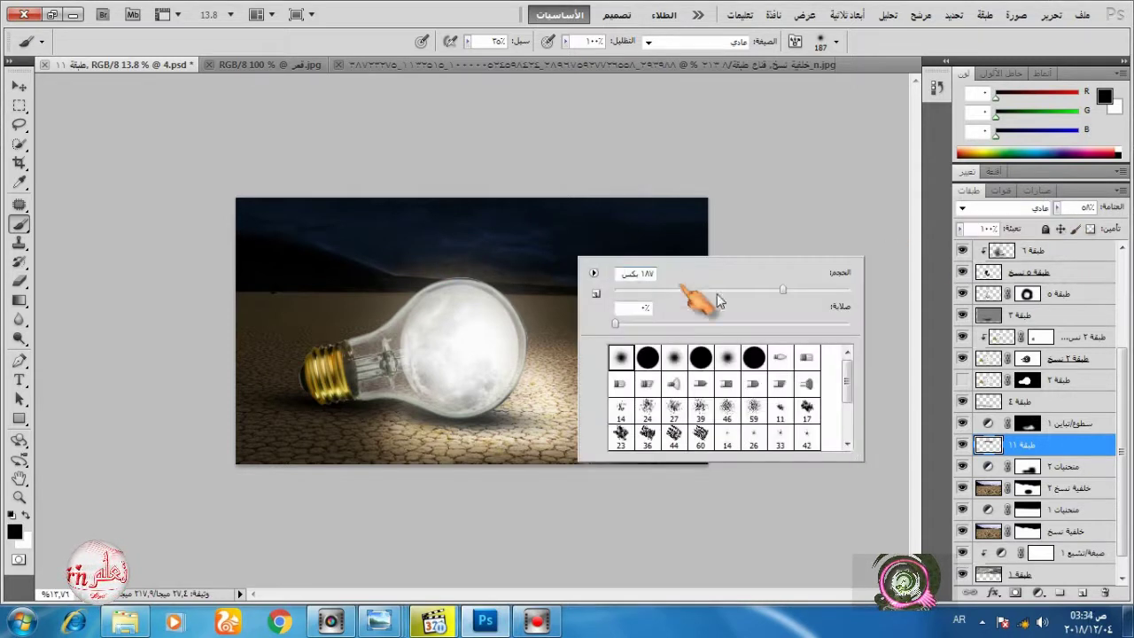
pyautogui.click(811, 292)
pyautogui.click(602, 255)
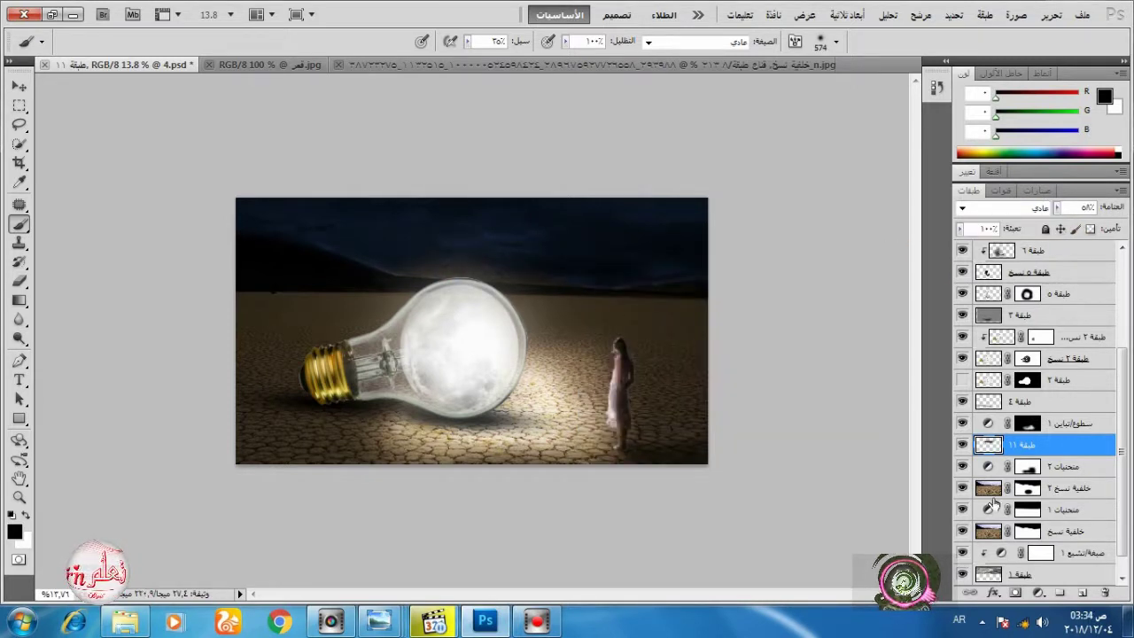
pyautogui.click(998, 532)
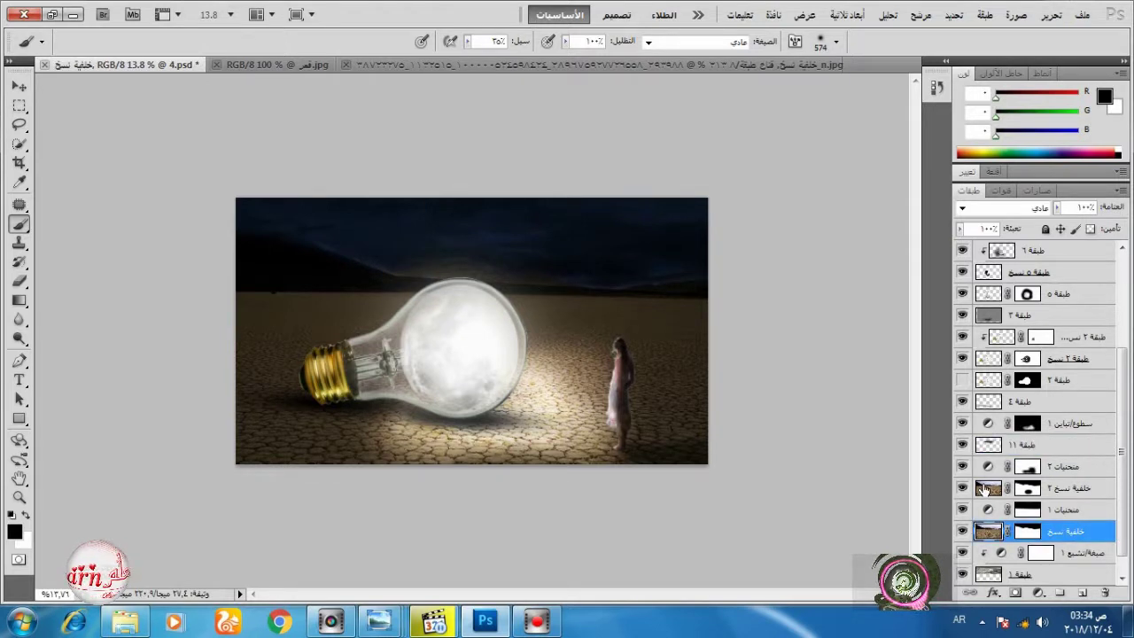
pyautogui.click(984, 490)
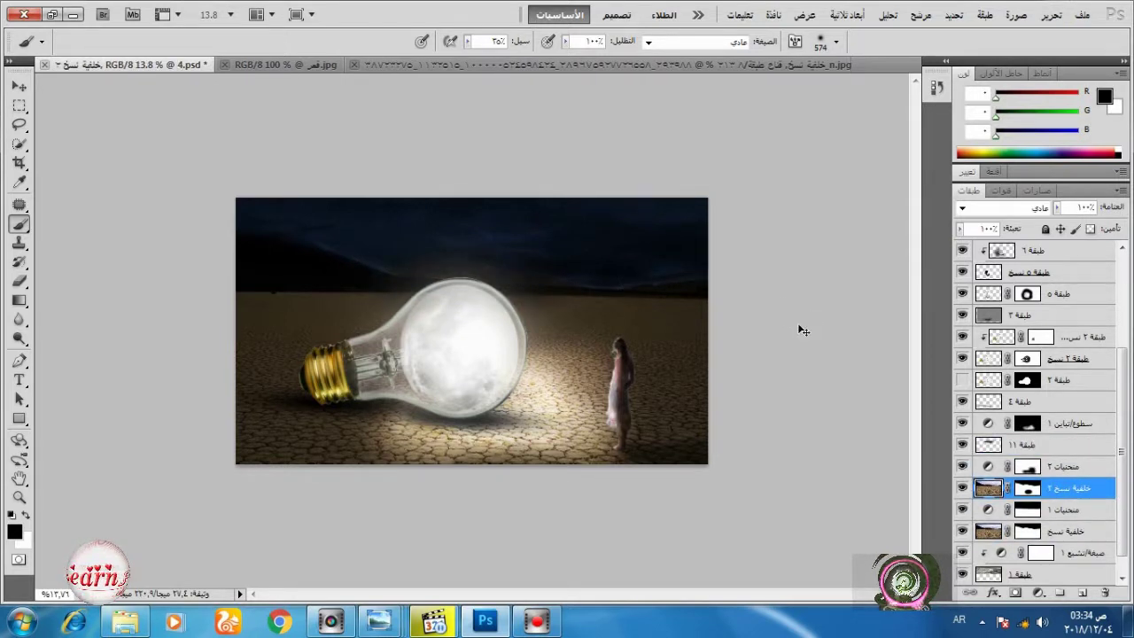
# Lower the opacity of the طبقة ١١ layer to 39%.
pyautogui.click(1067, 445)
pyautogui.moveTo(1056, 207); pyautogui.dragTo(1042, 226)
pyautogui.scroll(3, 1041, 383)
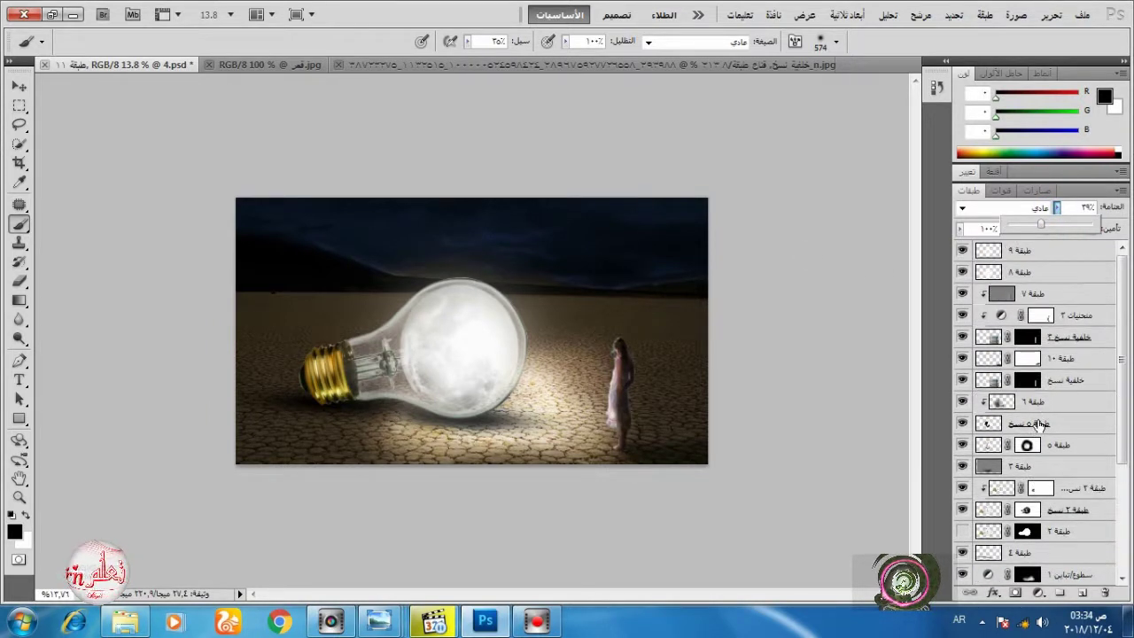
# Toggle the طبقة ٩ and سطوع/تباين ١ layers to examine what each contributes, and select سطوع/تباين ١.
pyautogui.click(964, 251)
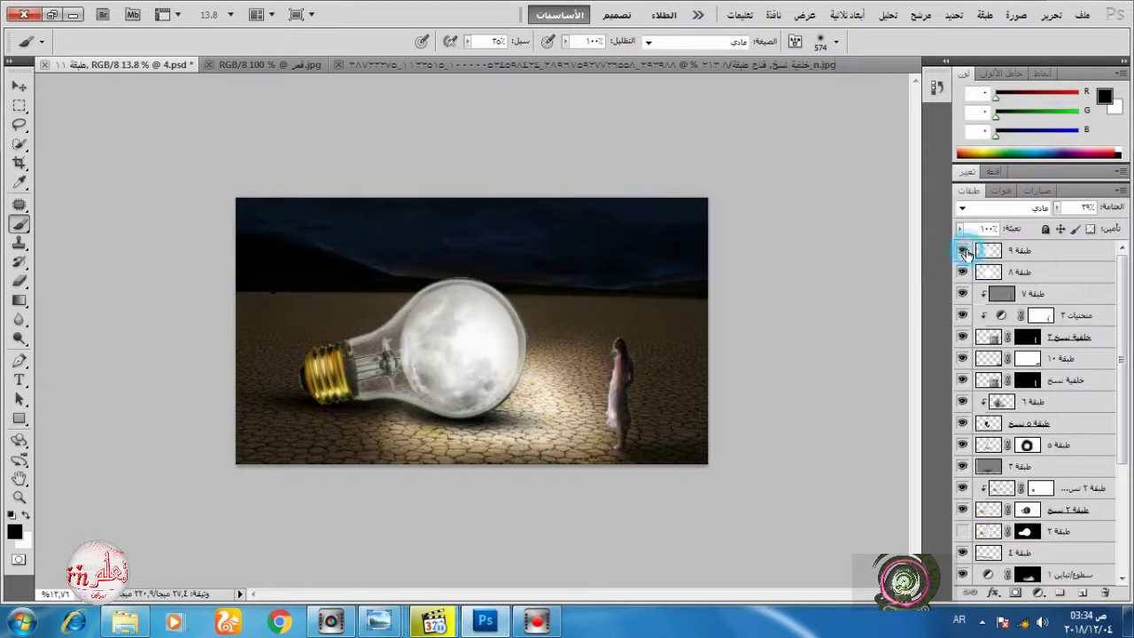
pyautogui.click(964, 252)
pyautogui.scroll(-2, 988, 284)
pyautogui.scroll(-2, 990, 292)
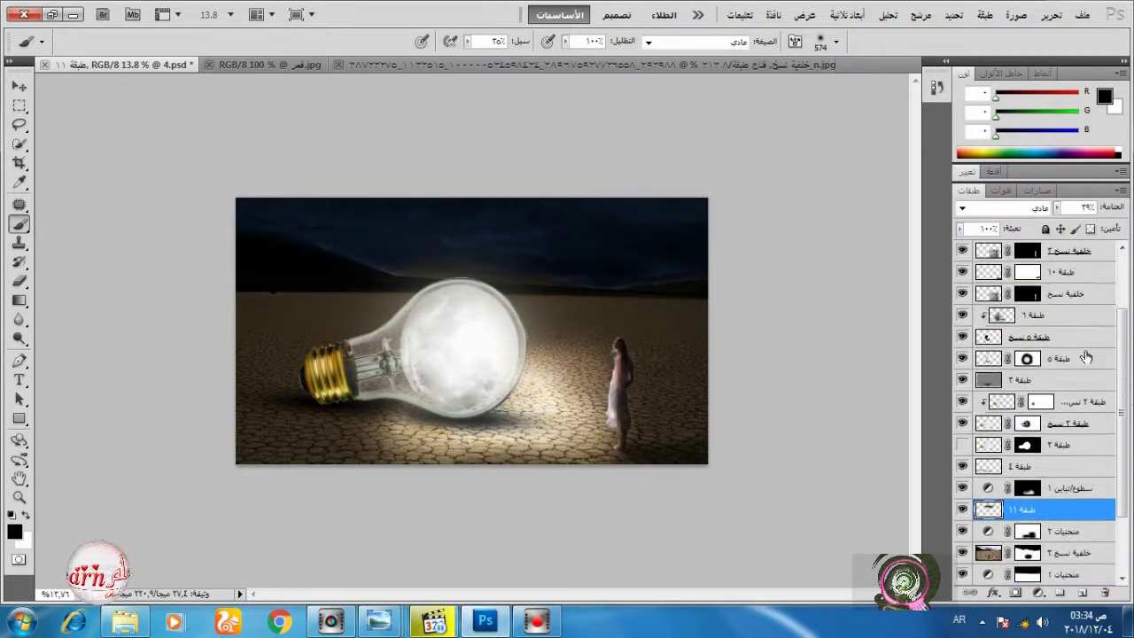
pyautogui.click(963, 466)
pyautogui.click(963, 466)
pyautogui.click(1027, 468)
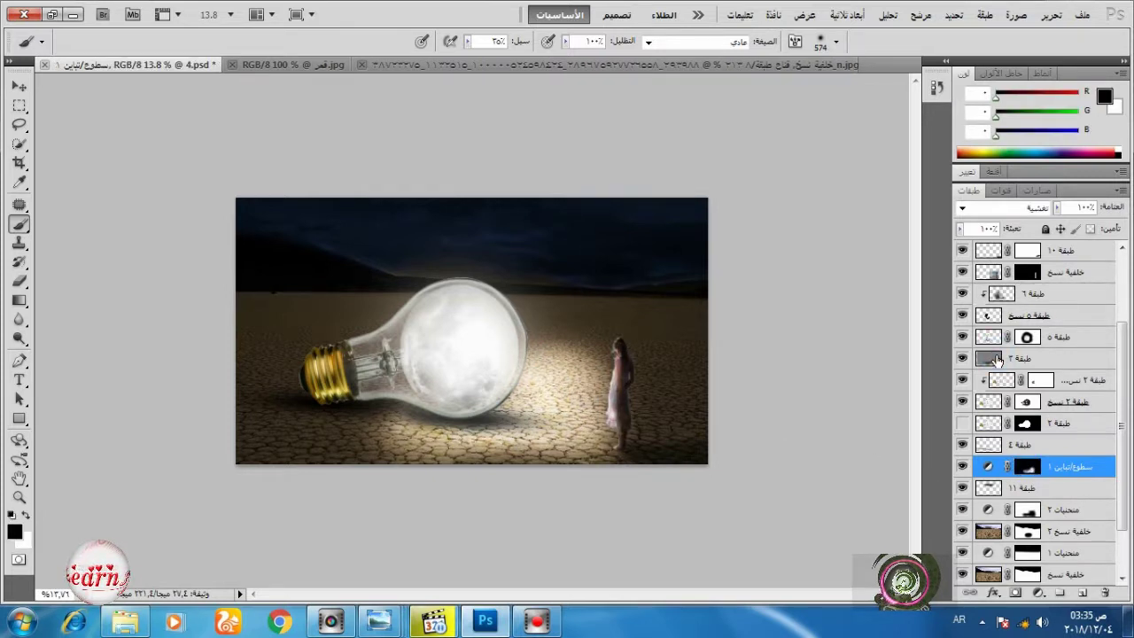
# Dodge the lit ground between the bulb and the woman on طبقة ٣ with a 978 px midtones brush at 50% exposure.
pyautogui.click(997, 358)
pyautogui.click(19, 338)
pyautogui.rightClick(762, 435)
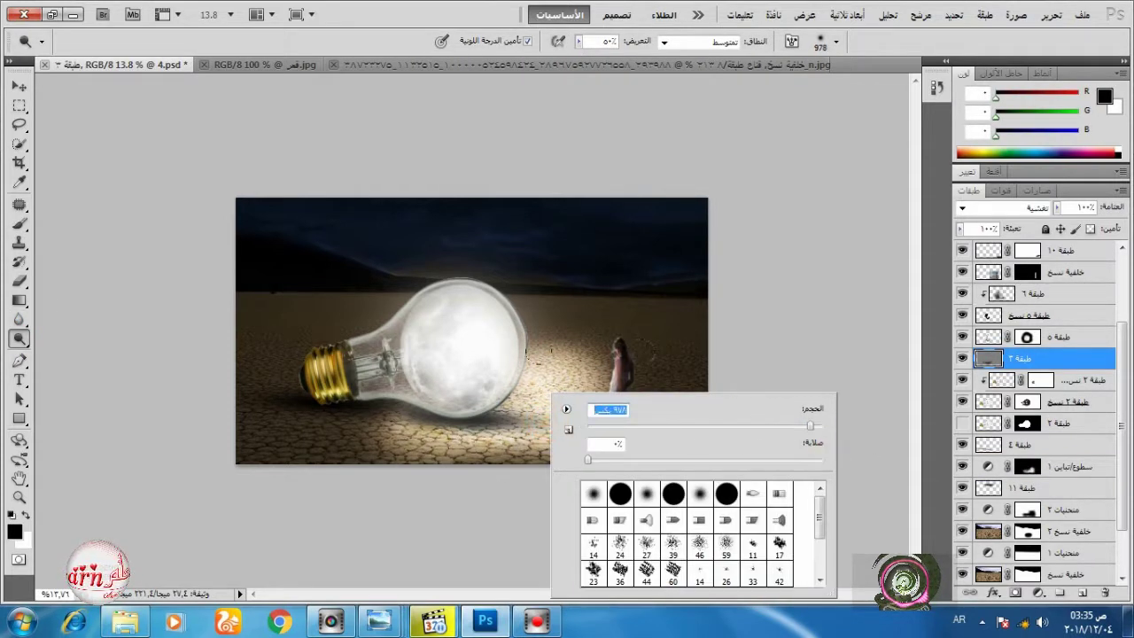
pyautogui.click(605, 356)
pyautogui.click(574, 396)
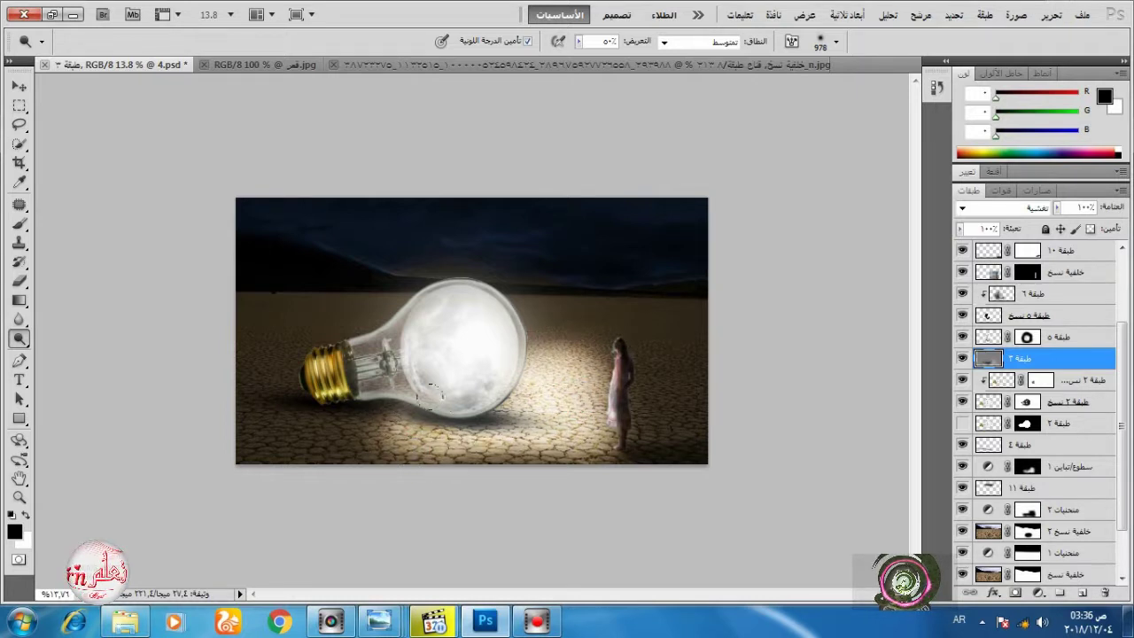
# Toggle طبقة ٢, طبقة ٢ نسخ and its clipped copy to examine what each adds to the bulb.
pyautogui.scroll(2, 966, 438)
pyautogui.scroll(-1, 964, 443)
pyautogui.click(963, 445)
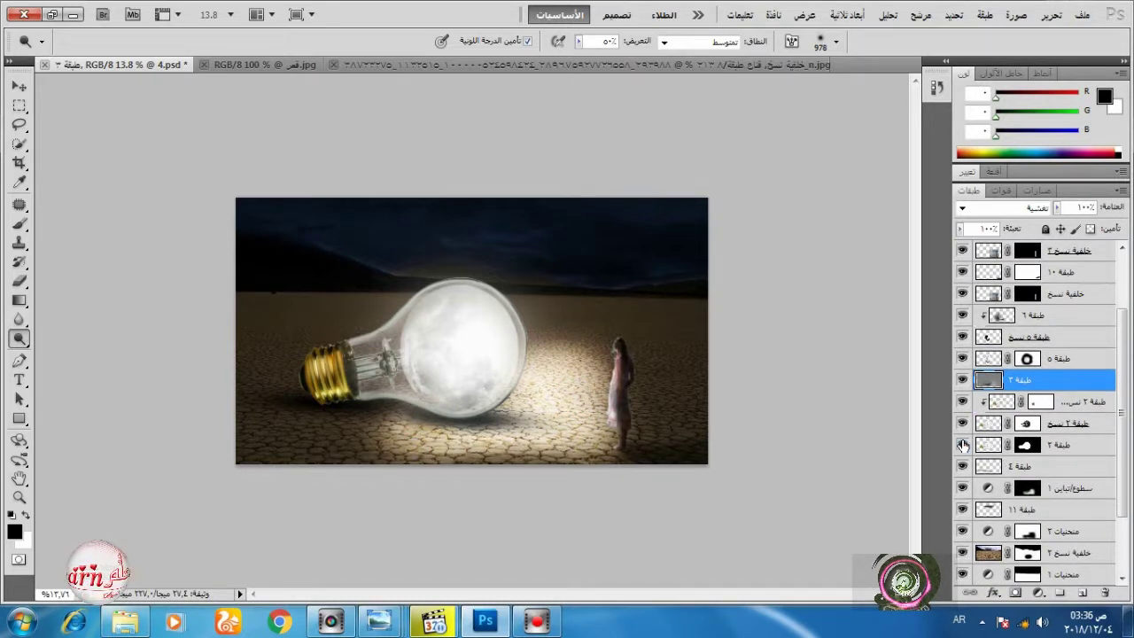
pyautogui.click(963, 446)
pyautogui.click(1052, 426)
pyautogui.click(964, 426)
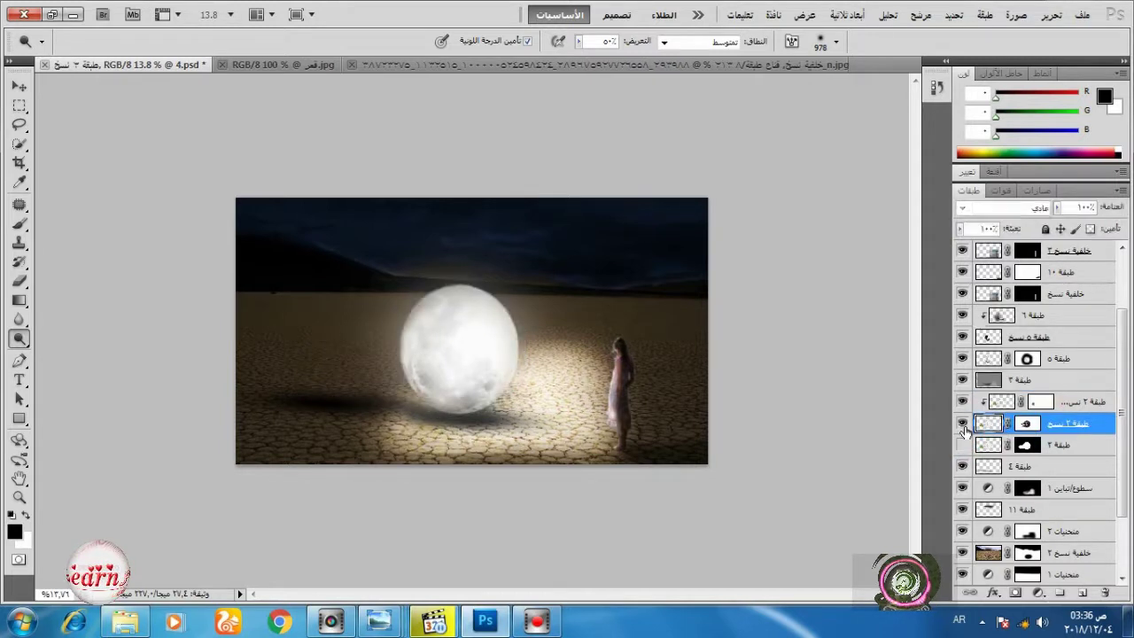
pyautogui.click(964, 426)
pyautogui.click(1026, 425)
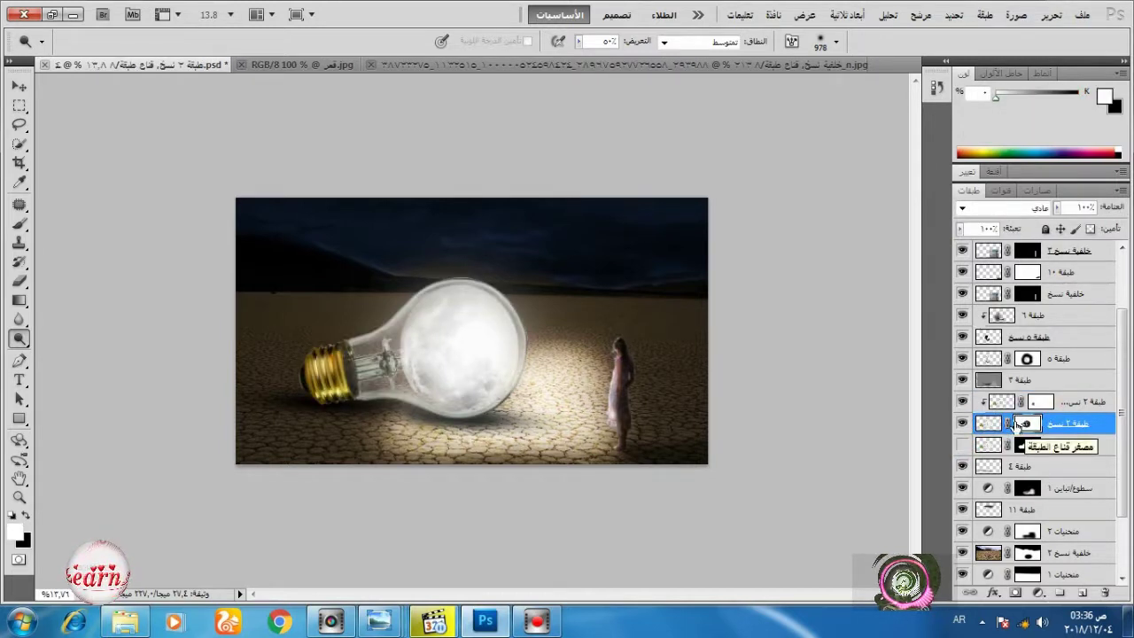
pyautogui.click(963, 403)
pyautogui.click(963, 404)
pyautogui.click(963, 403)
pyautogui.click(963, 403)
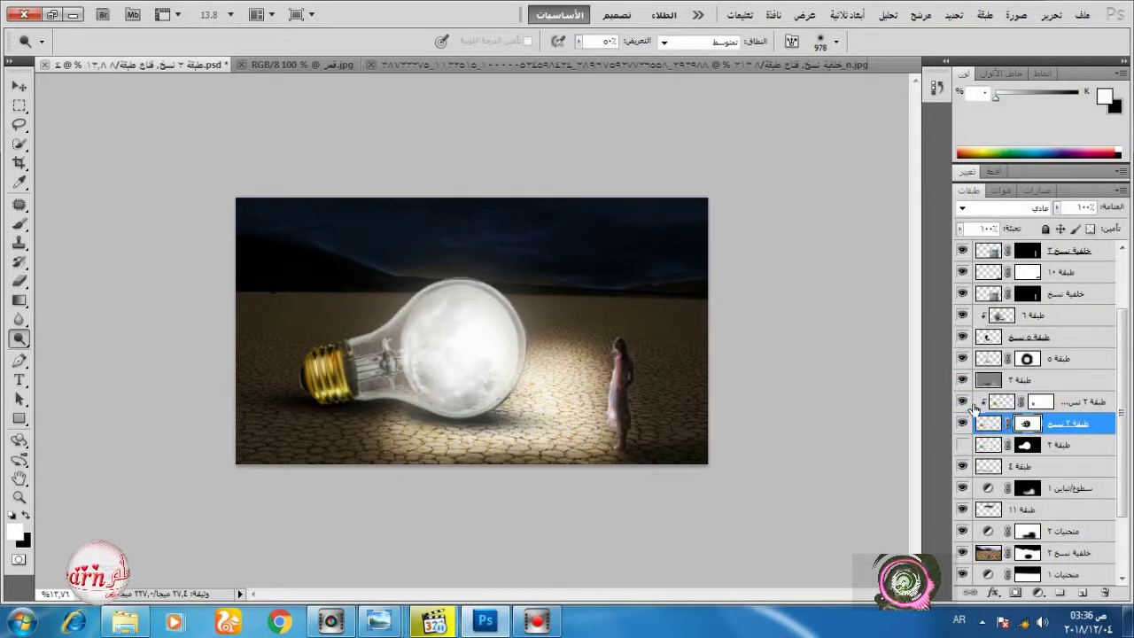
# Burn the glass neck beside the bulb's metal cap on طبقة ٣ with a 54 px midtones brush at 50% exposure.
pyautogui.click(990, 381)
pyautogui.hotkey('ctrl', '0')
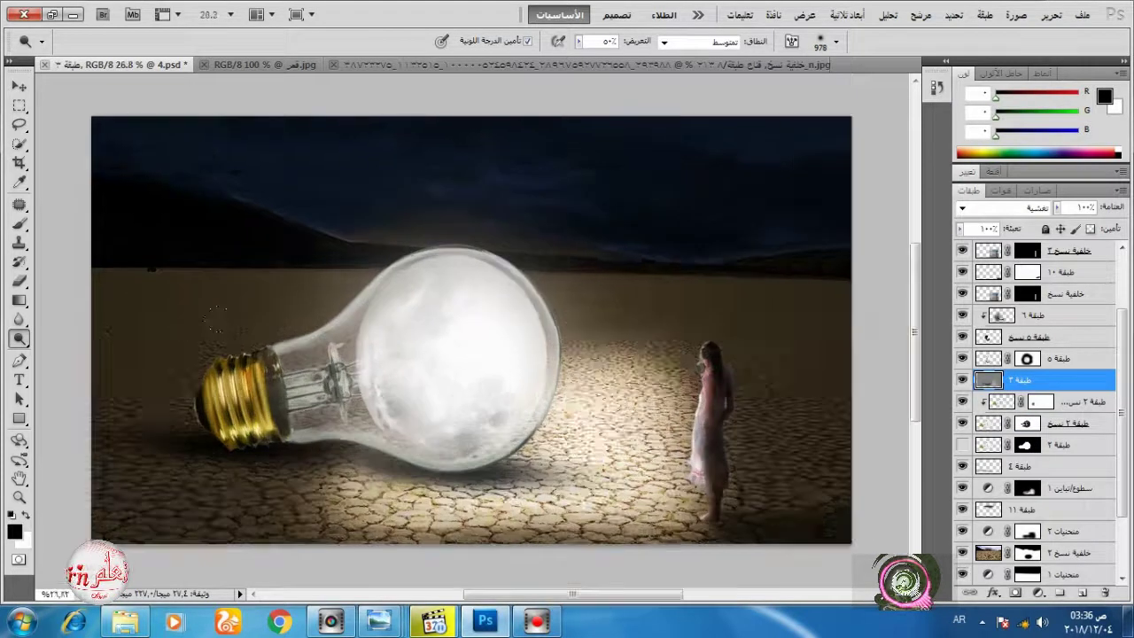
pyautogui.moveTo(18, 338); pyautogui.dragTo(78, 359)
pyautogui.click(76, 354)
pyautogui.rightClick(385, 386)
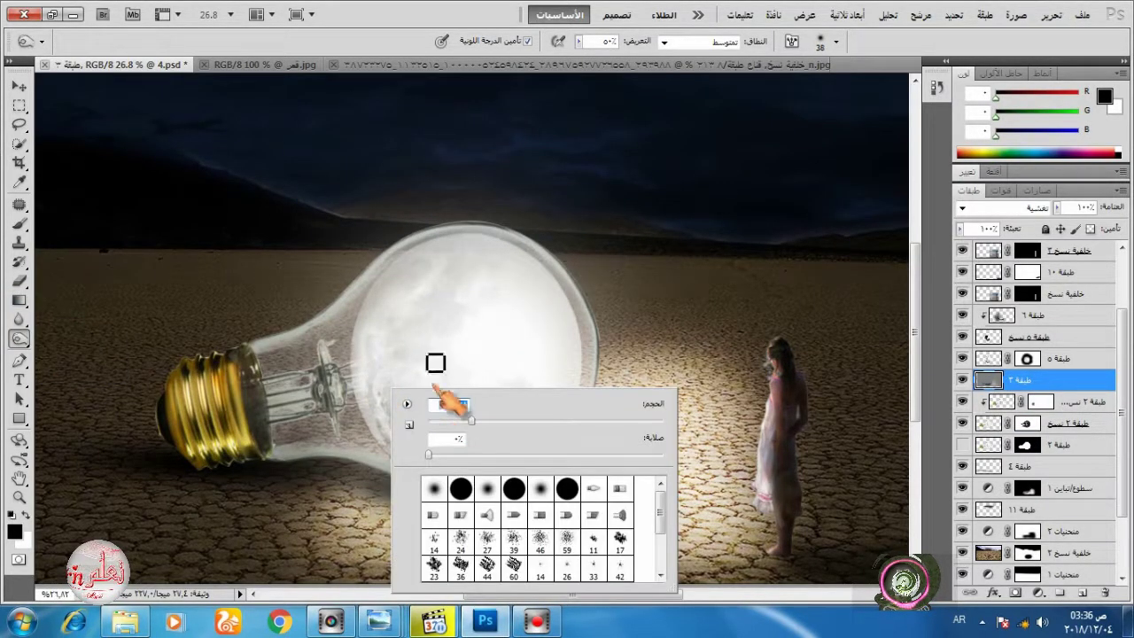
pyautogui.click(256, 381)
pyautogui.rightClick(263, 371)
pyautogui.click(360, 398)
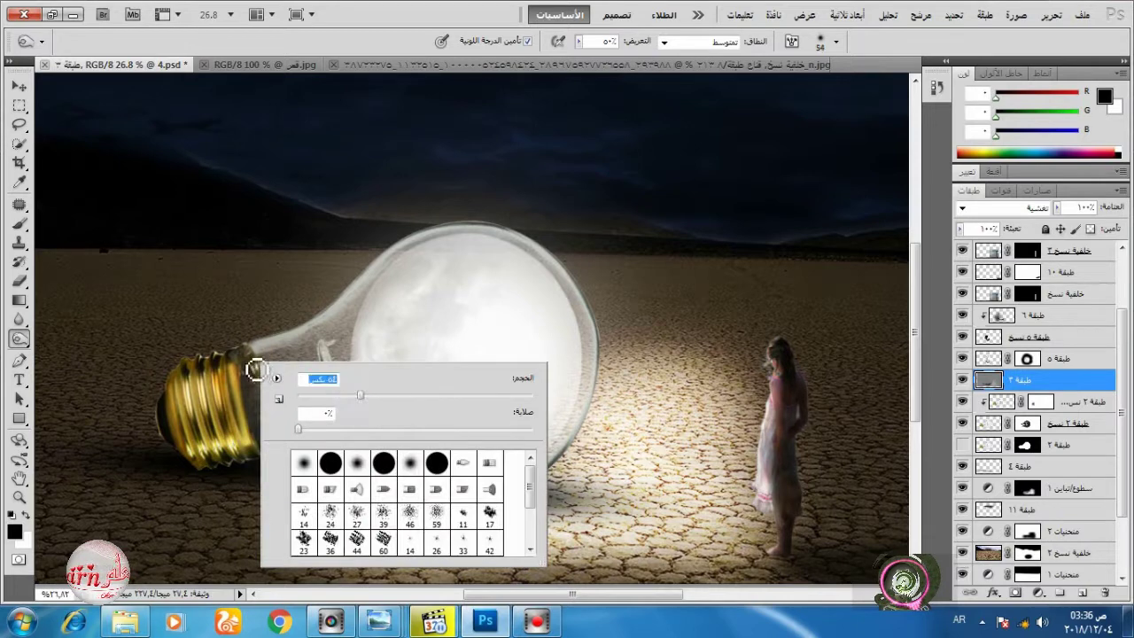
pyautogui.click(255, 370)
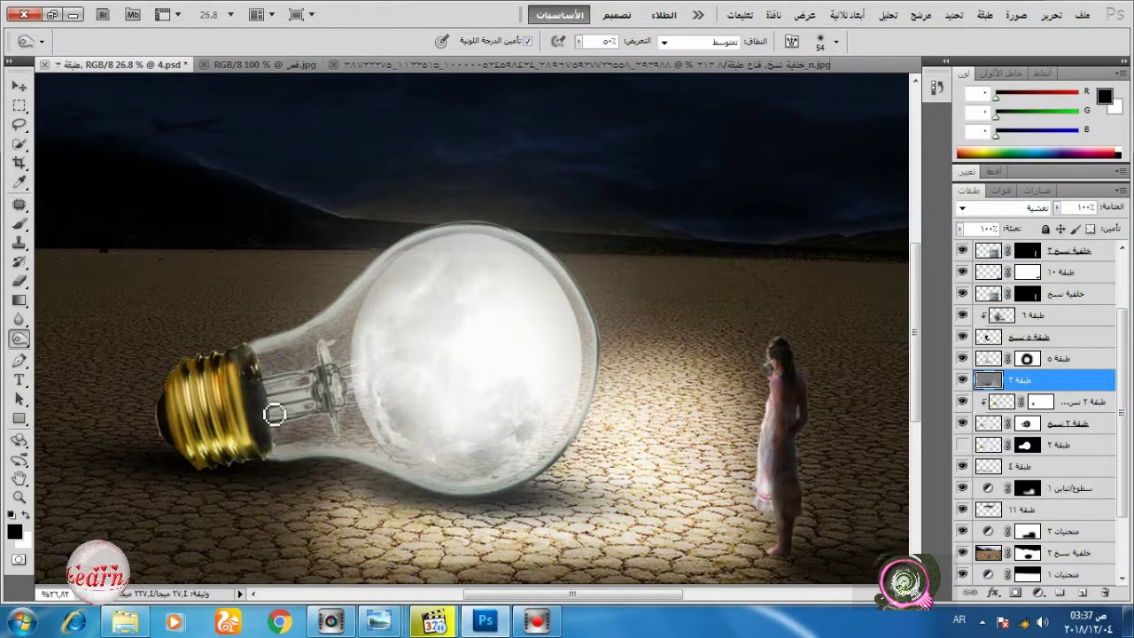
pyautogui.scroll(-10, 398, 415)
pyautogui.scroll(4, 595, 408)
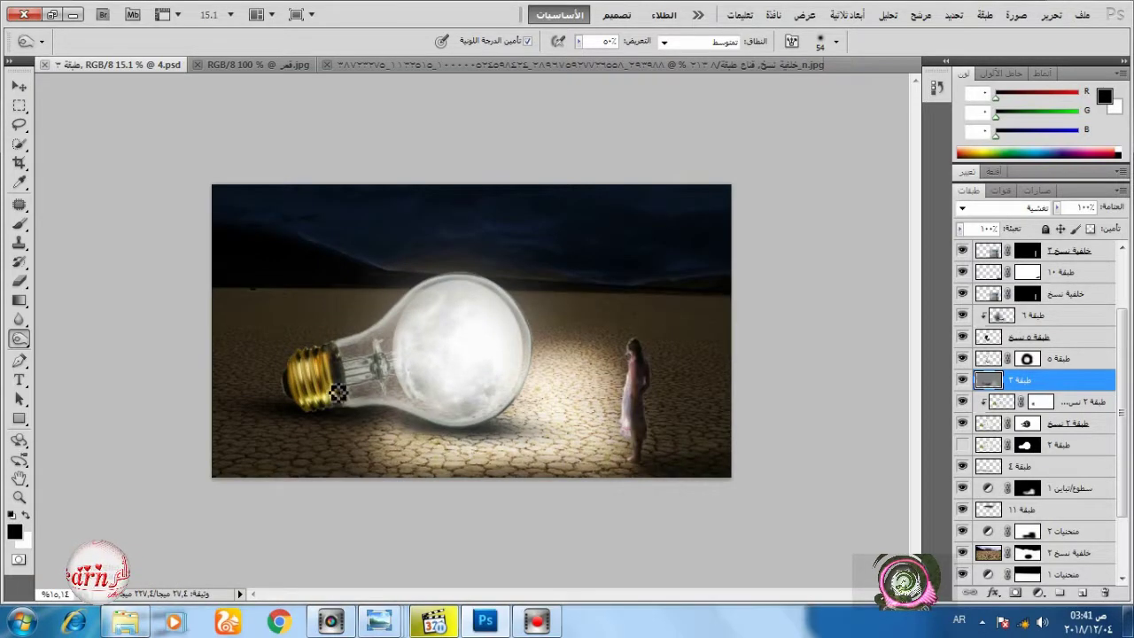
# Add a Curves adjustment layer above طبقة ٩ and raise the blue channel's black point to output 14.
pyautogui.scroll(2, 1079, 257)
pyautogui.click(1079, 257)
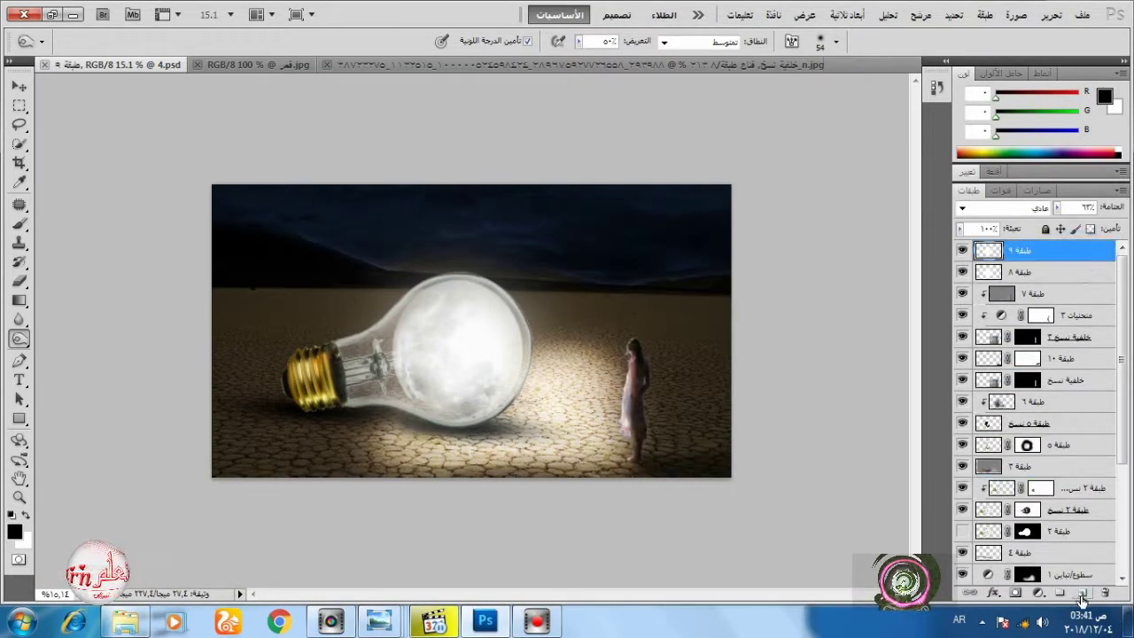
pyautogui.click(1038, 591)
pyautogui.click(912, 363)
pyautogui.click(1017, 220)
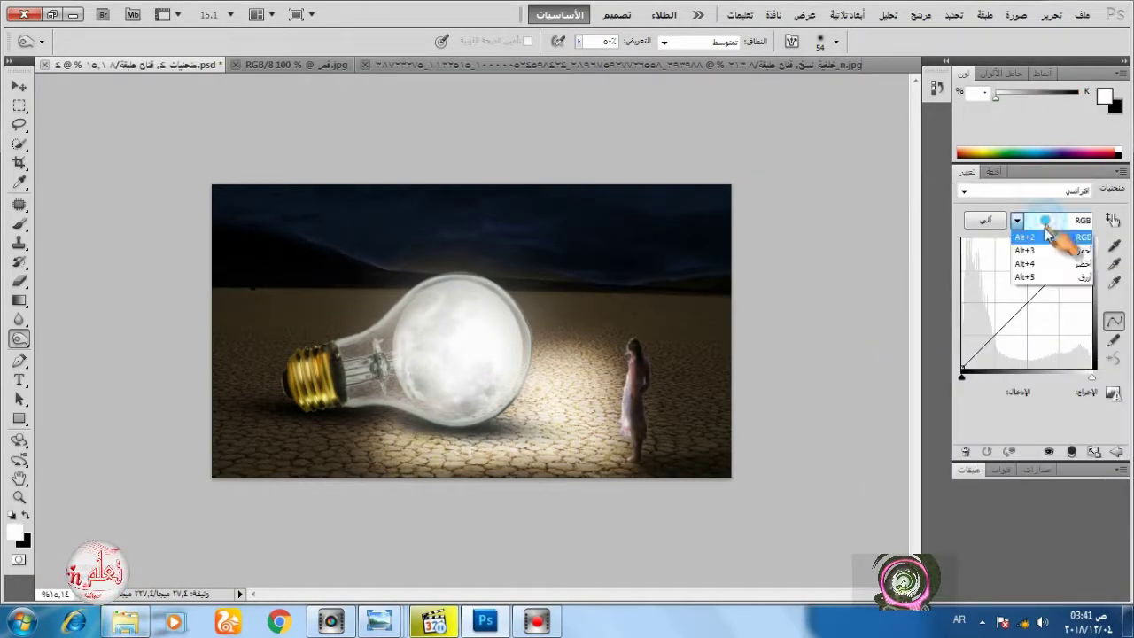
pyautogui.click(1058, 257)
pyautogui.moveTo(962, 369); pyautogui.dragTo(962, 361)
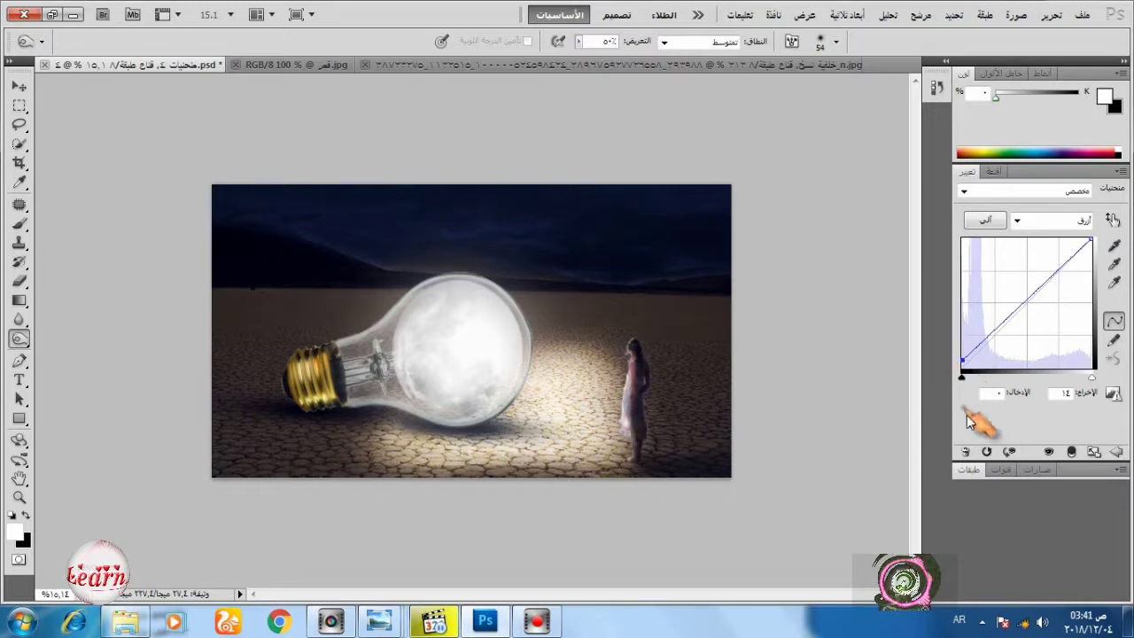
# In the new curves, raise the red black point to output 12 and add a blue point at input 148, output 132.
pyautogui.click(1059, 221)
pyautogui.click(1070, 241)
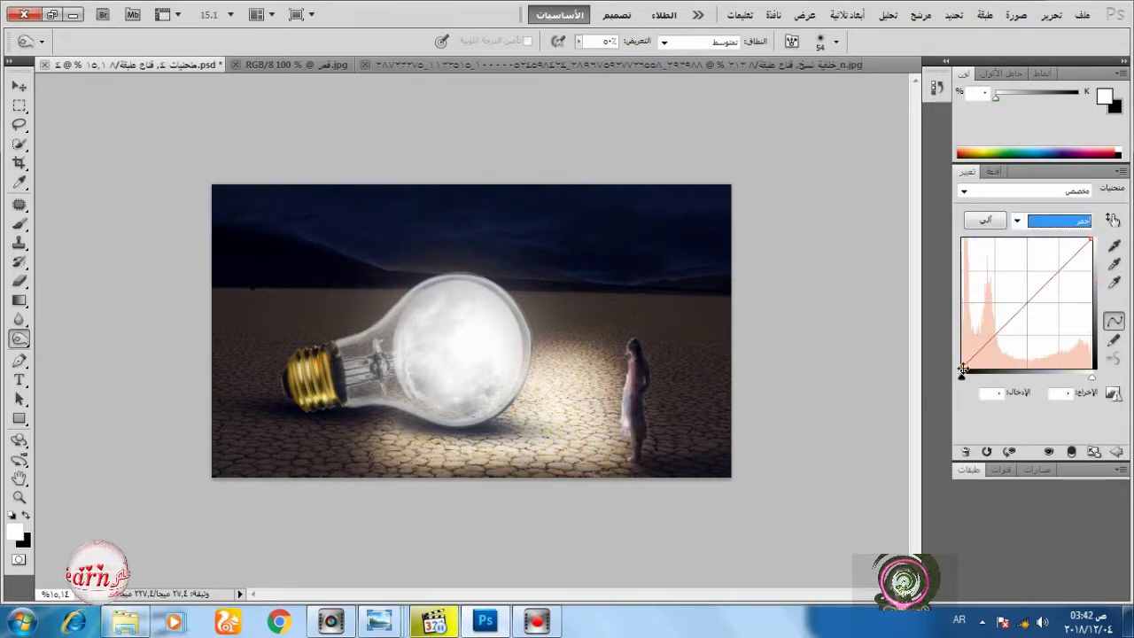
pyautogui.moveTo(963, 368); pyautogui.dragTo(963, 363)
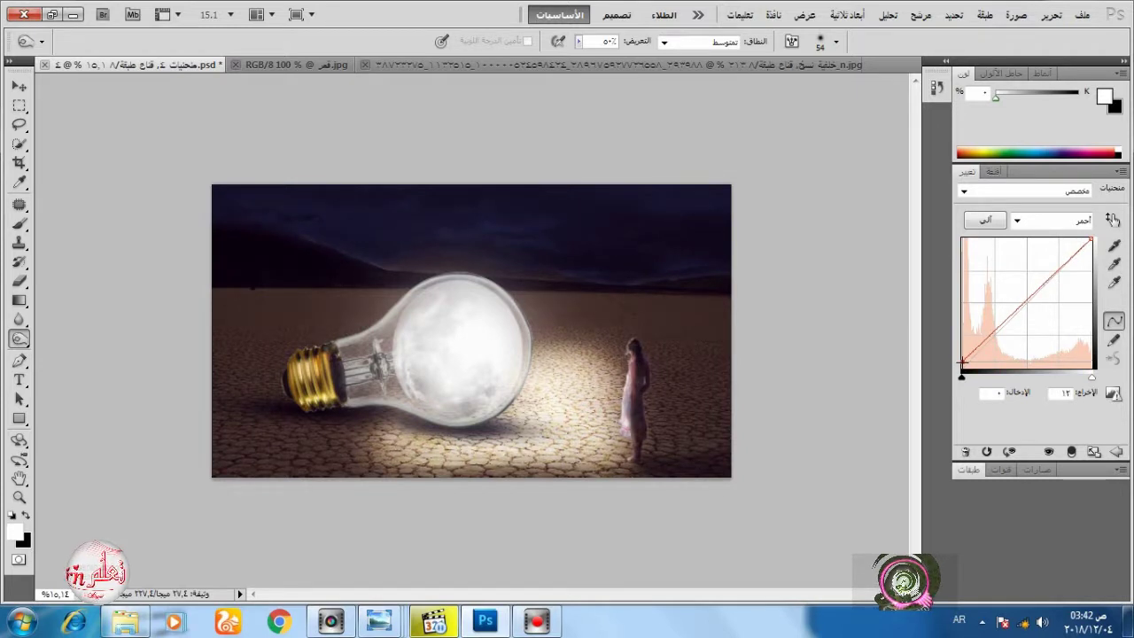
pyautogui.click(1063, 222)
pyautogui.click(1063, 279)
pyautogui.moveTo(1037, 289); pyautogui.dragTo(1038, 301)
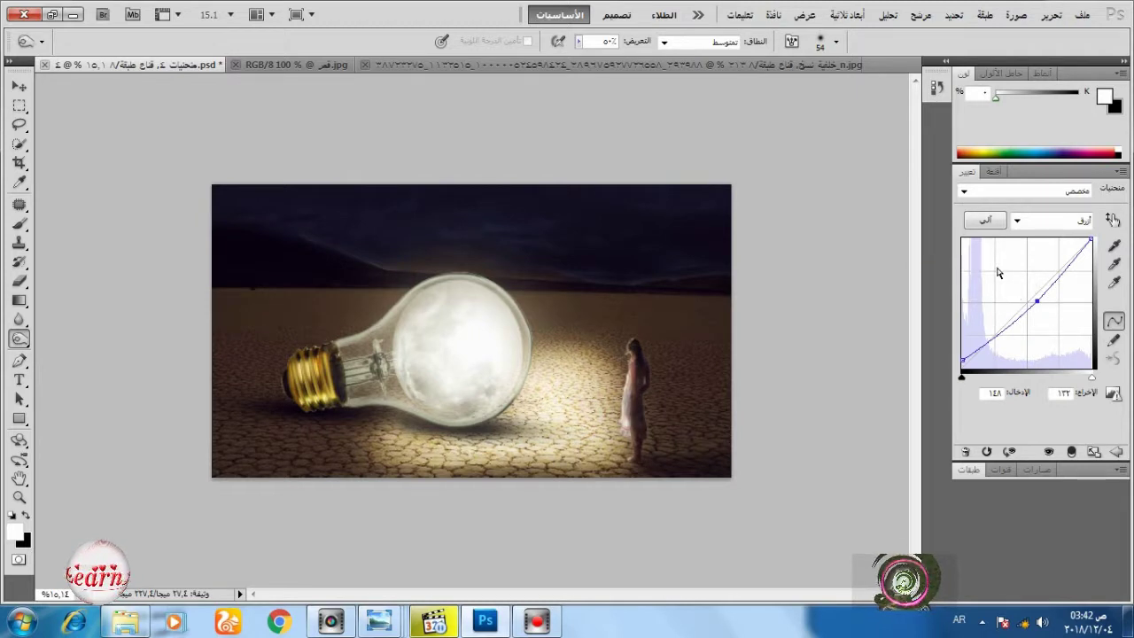
pyautogui.click(969, 469)
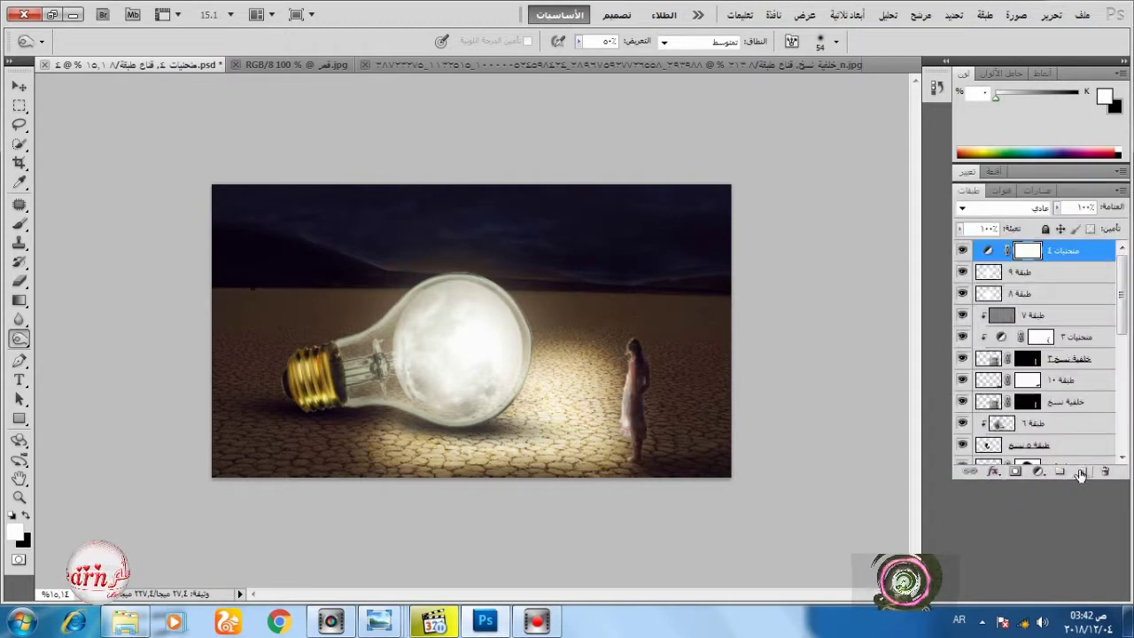
# Add a Color Balance adjustment layer on top with midtones at -13 cyan/red and +9 yellow/blue.
pyautogui.click(1042, 474)
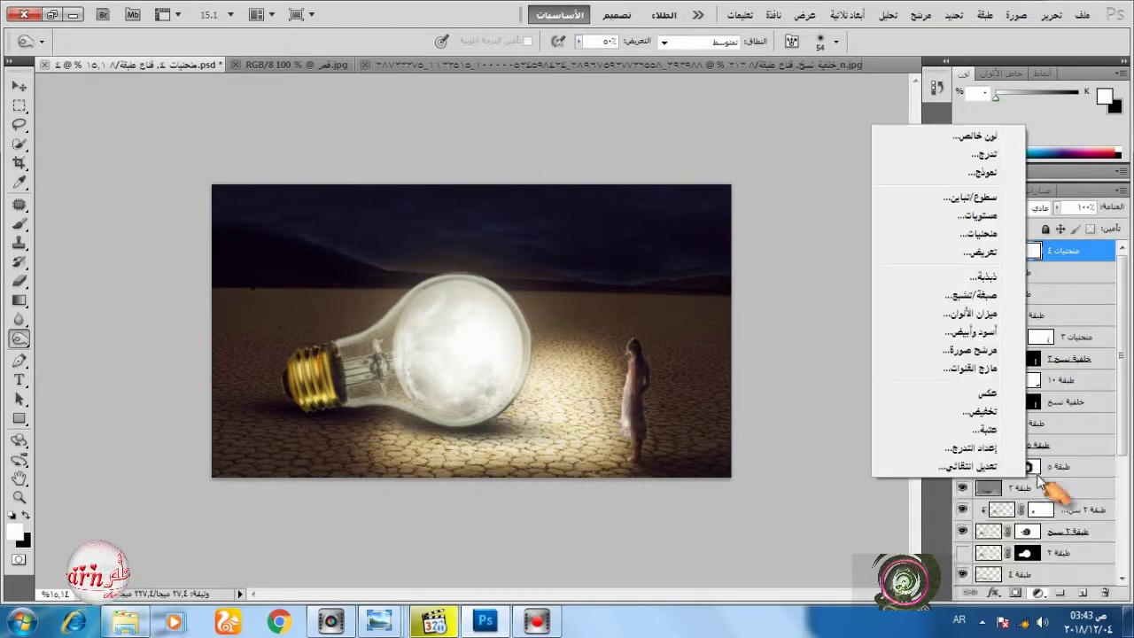
pyautogui.click(994, 314)
pyautogui.moveTo(1063, 304); pyautogui.dragTo(1053, 300)
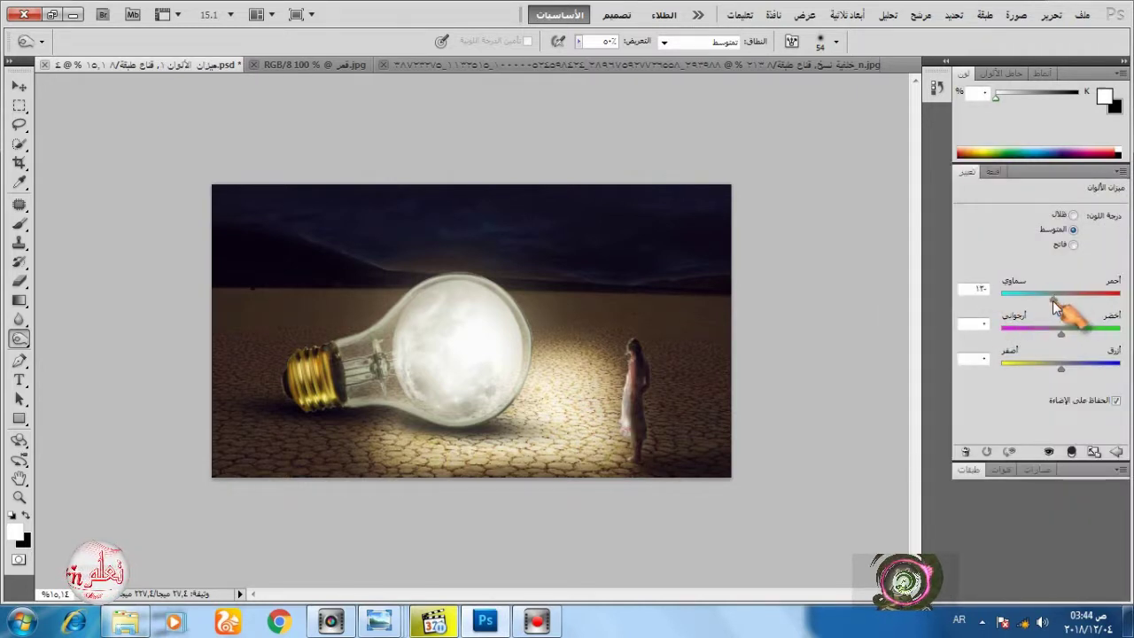
pyautogui.moveTo(1061, 367); pyautogui.dragTo(1068, 370)
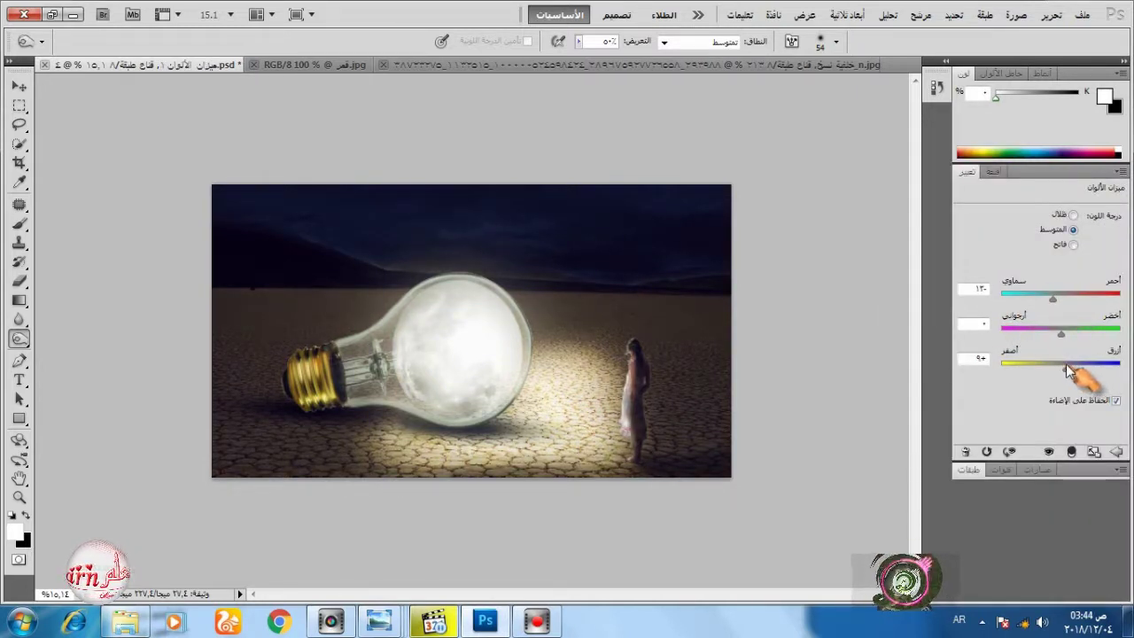
pyautogui.click(969, 470)
# Toggle the طبقة ٢ نسخ and سطوع/تباين ١ layers to examine their effect on the bulb and the lit ground.
pyautogui.scroll(-4, 1042, 394)
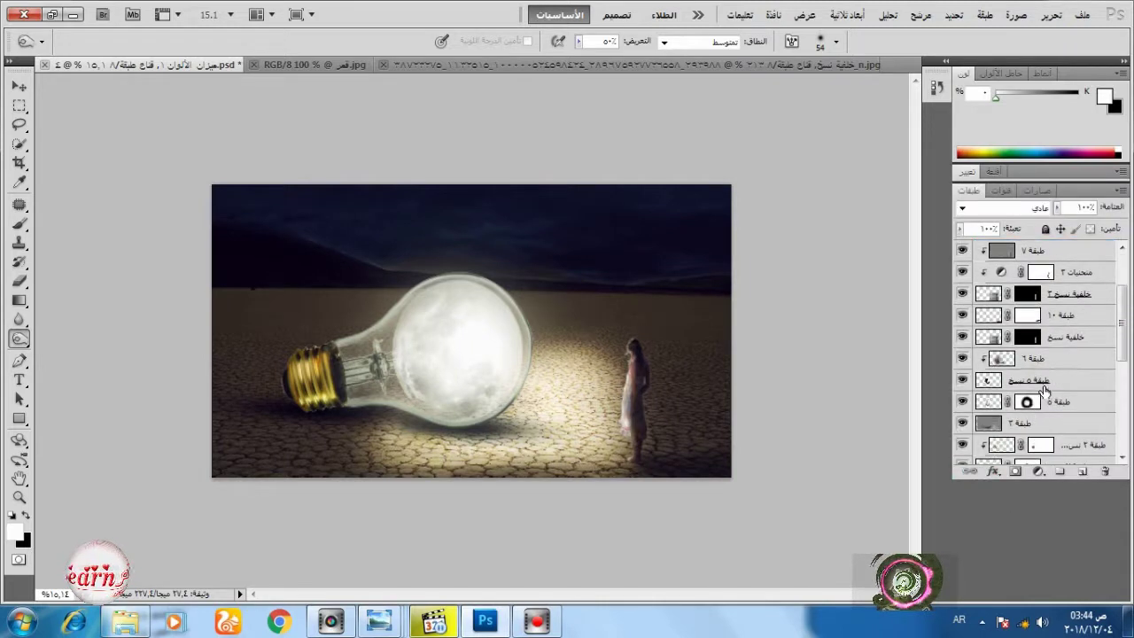
pyautogui.click(1038, 380)
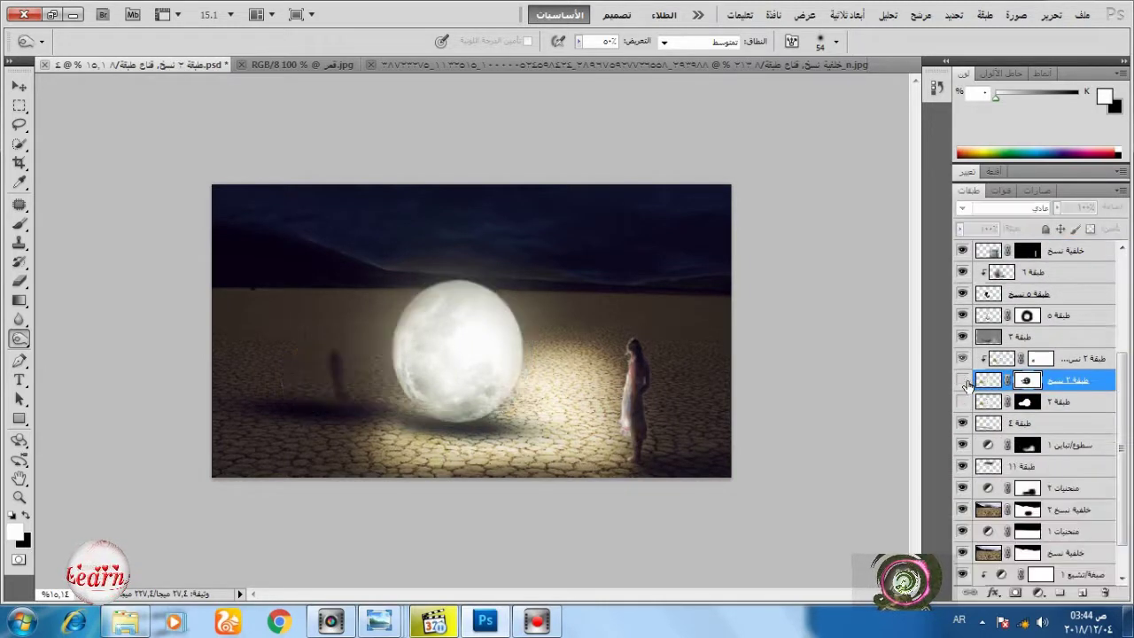
pyautogui.scroll(-2, 983, 385)
pyautogui.click(963, 402)
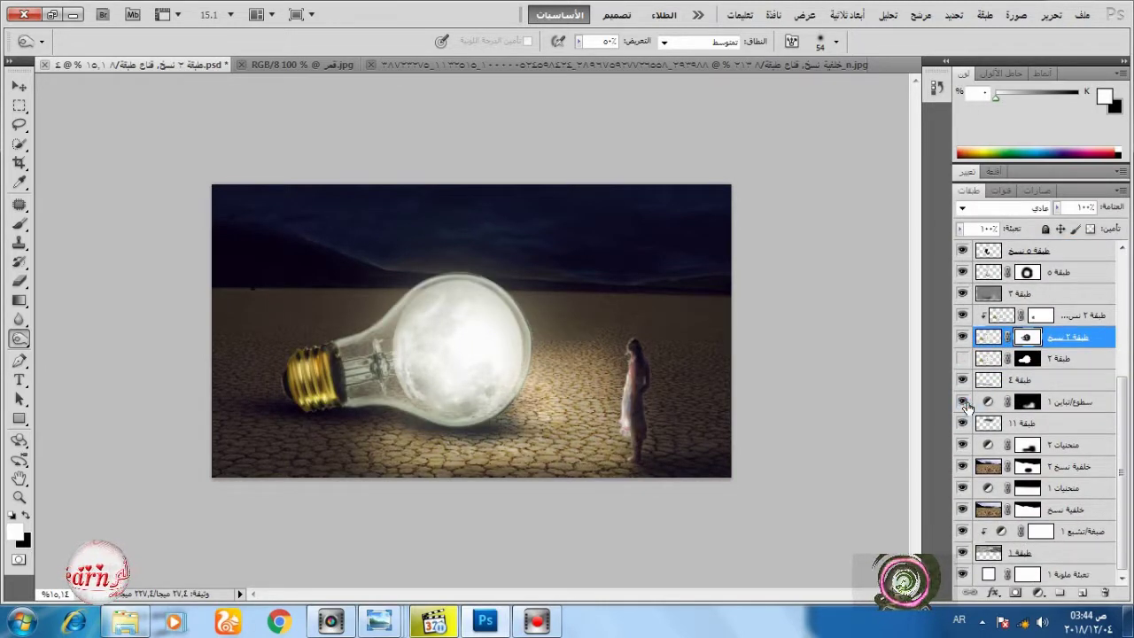
pyautogui.click(963, 402)
# Paint white on the سطوع/تباين ١ mask with a 574 px brush to extend the glow over the ground toward the woman.
pyautogui.click(1028, 403)
pyautogui.click(26, 515)
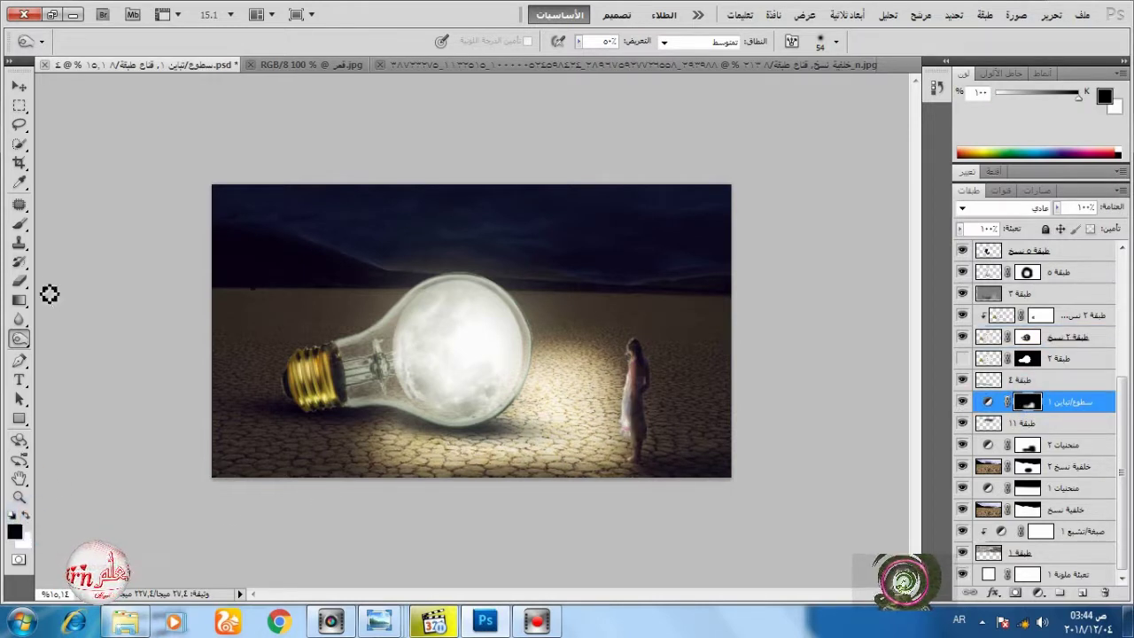
pyautogui.click(20, 225)
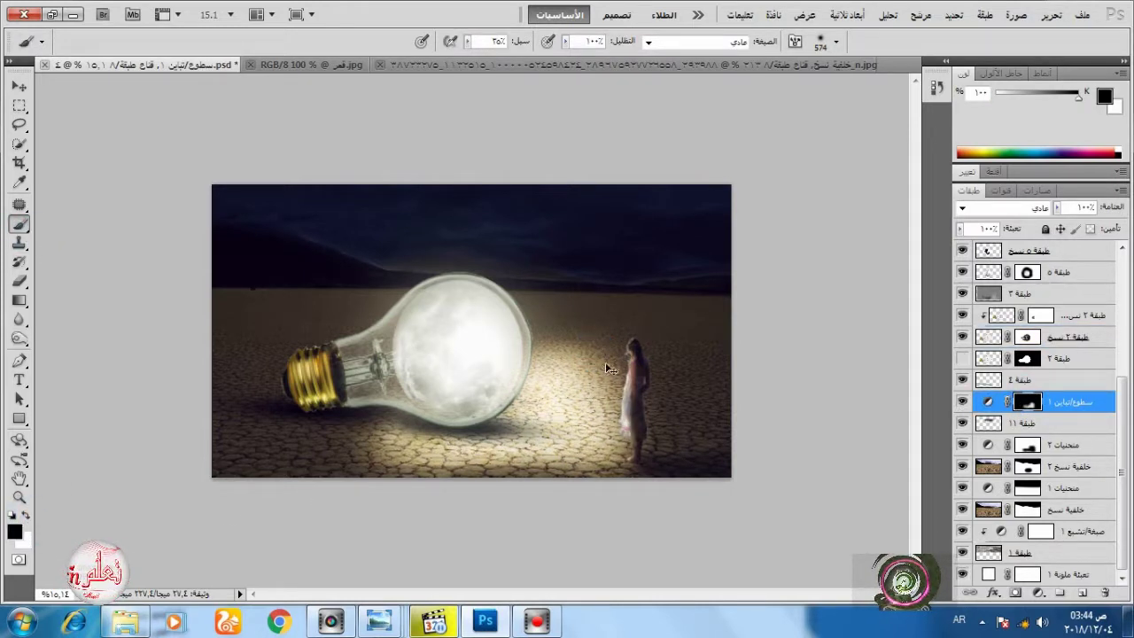
pyautogui.hotkey('ctrl', 'z')
pyautogui.click(26, 516)
pyautogui.moveTo(620, 383)
pyautogui.mouseDown()
pyautogui.moveTo(611, 372)
pyautogui.moveTo(607, 407)
pyautogui.mouseUp()
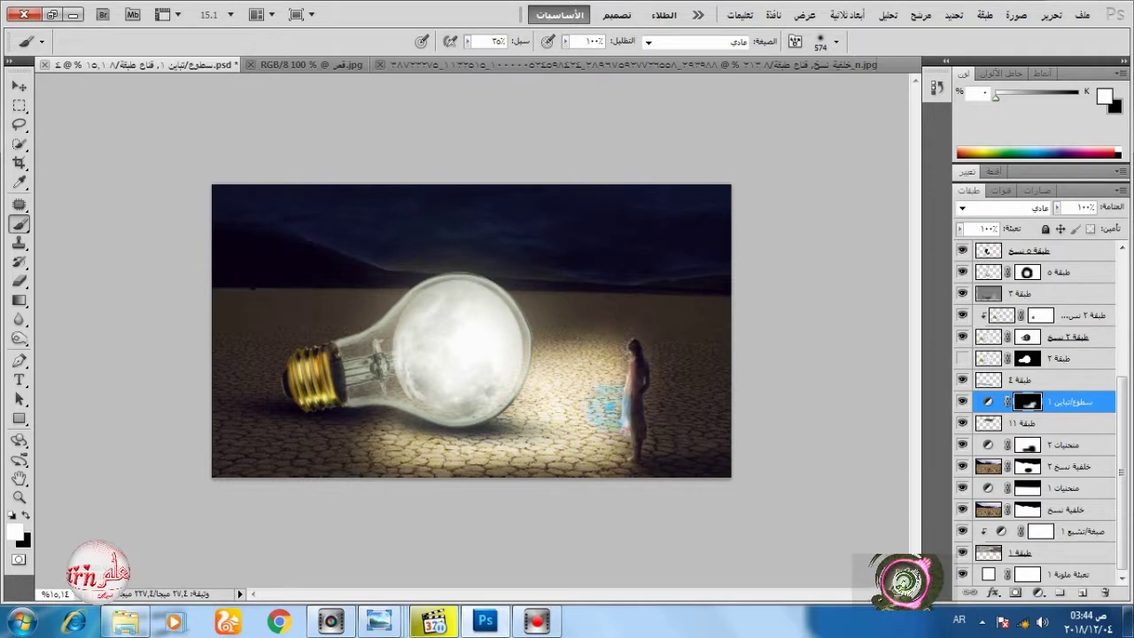
pyautogui.hotkey('ctrl', 'z')
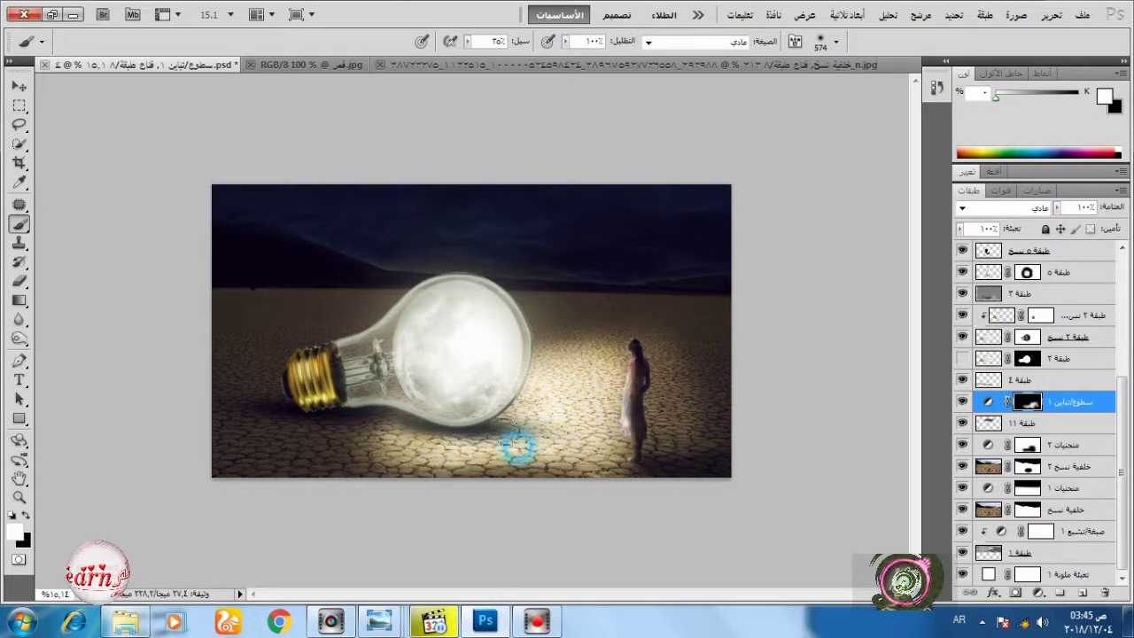
# Compare the scene with the سطوع/تباين ١ and منحنيات ٢ layers hidden and shown to examine the night lighting.
pyautogui.click(961, 403)
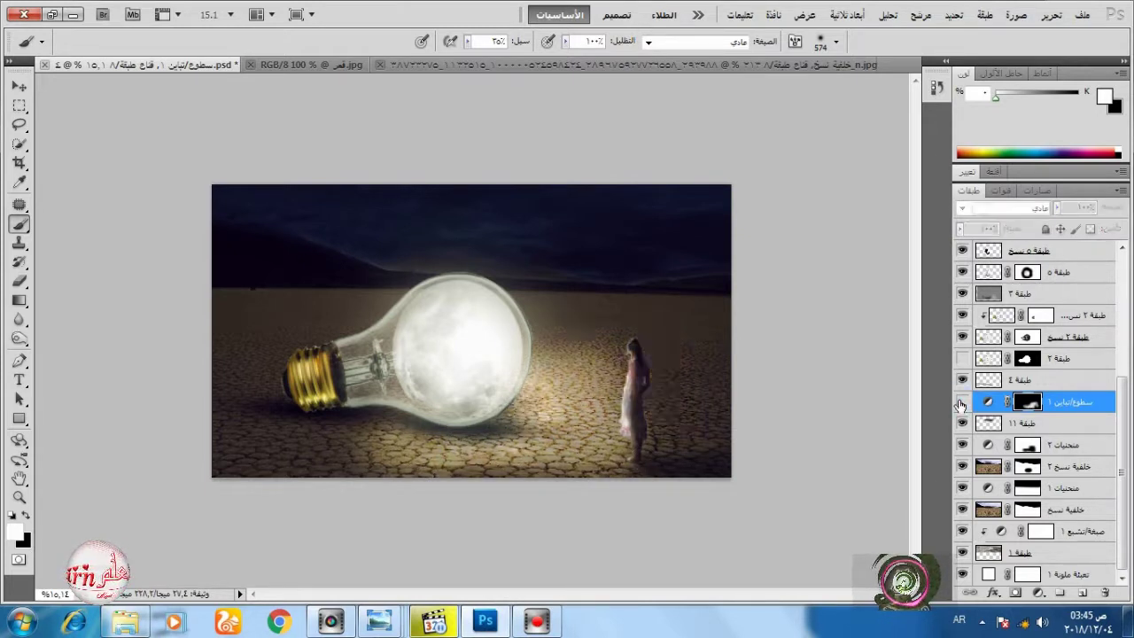
pyautogui.click(963, 295)
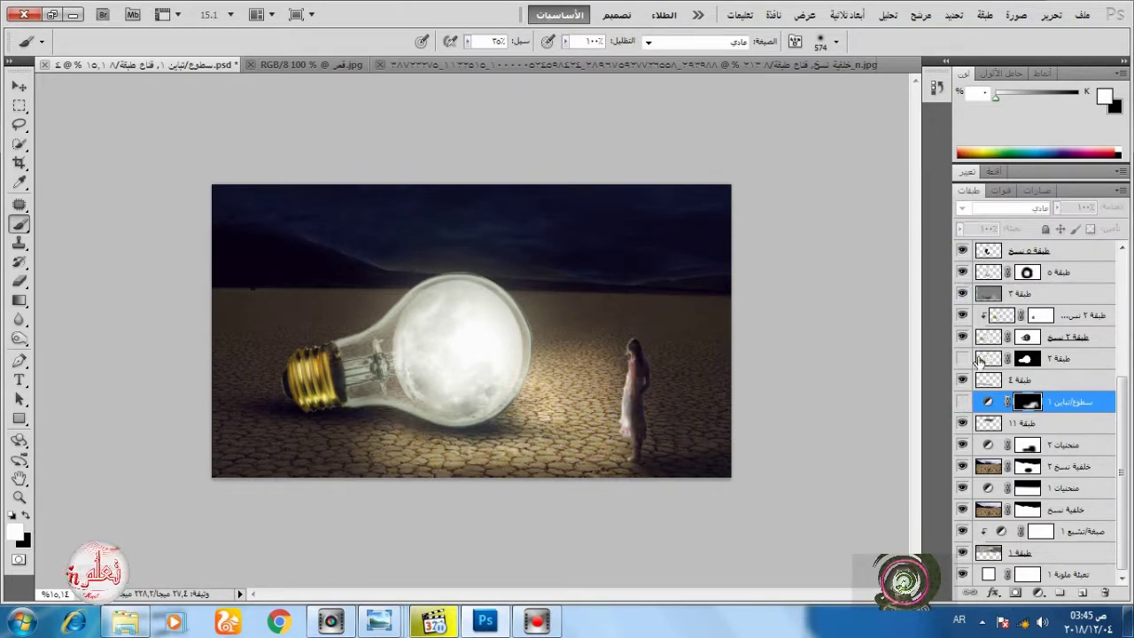
pyautogui.click(962, 444)
pyautogui.click(962, 445)
pyautogui.click(962, 445)
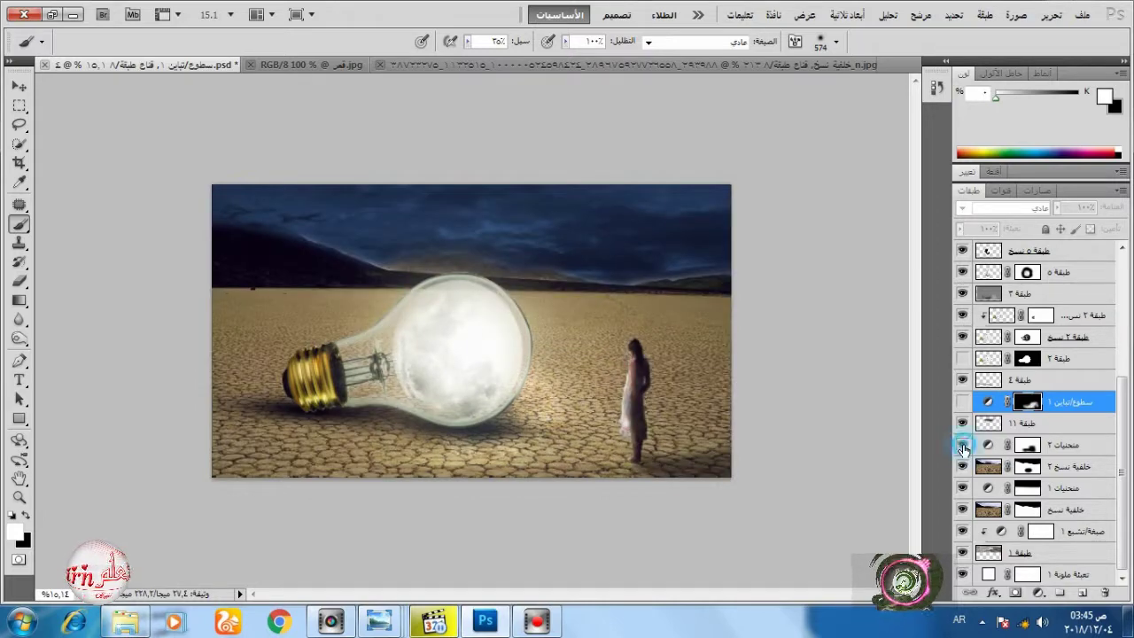
pyautogui.click(963, 449)
# Select the منحنيات ٢ layer mask and turn the سطوع/تباين ١ layer back on to restore the ground glow.
pyautogui.click(1023, 448)
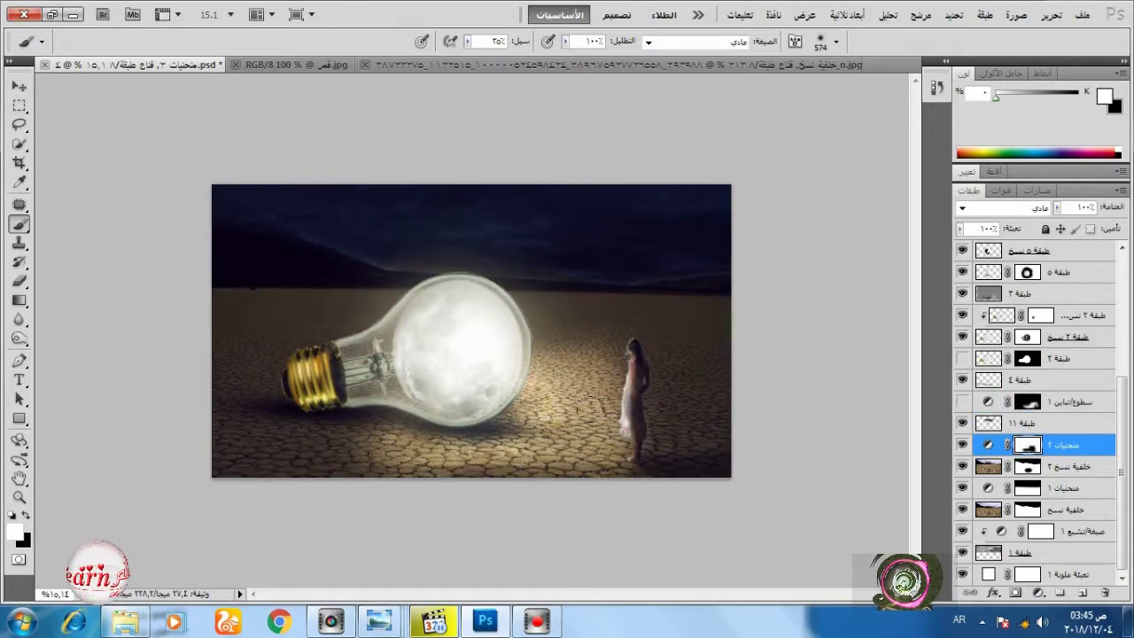
pyautogui.click(962, 358)
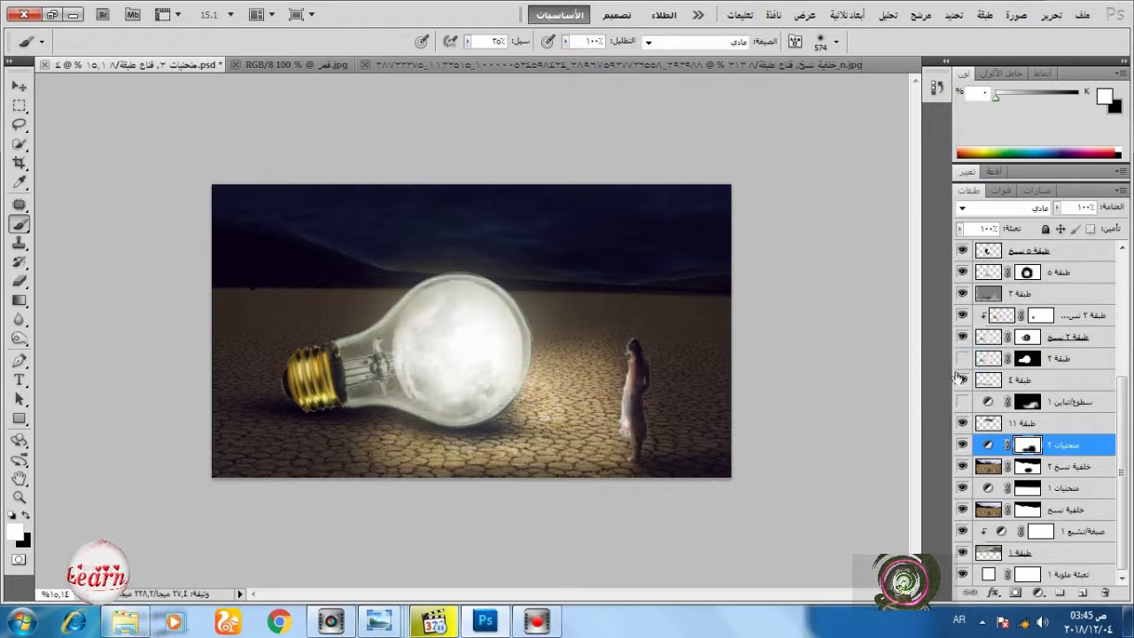
pyautogui.click(962, 401)
pyautogui.click(962, 401)
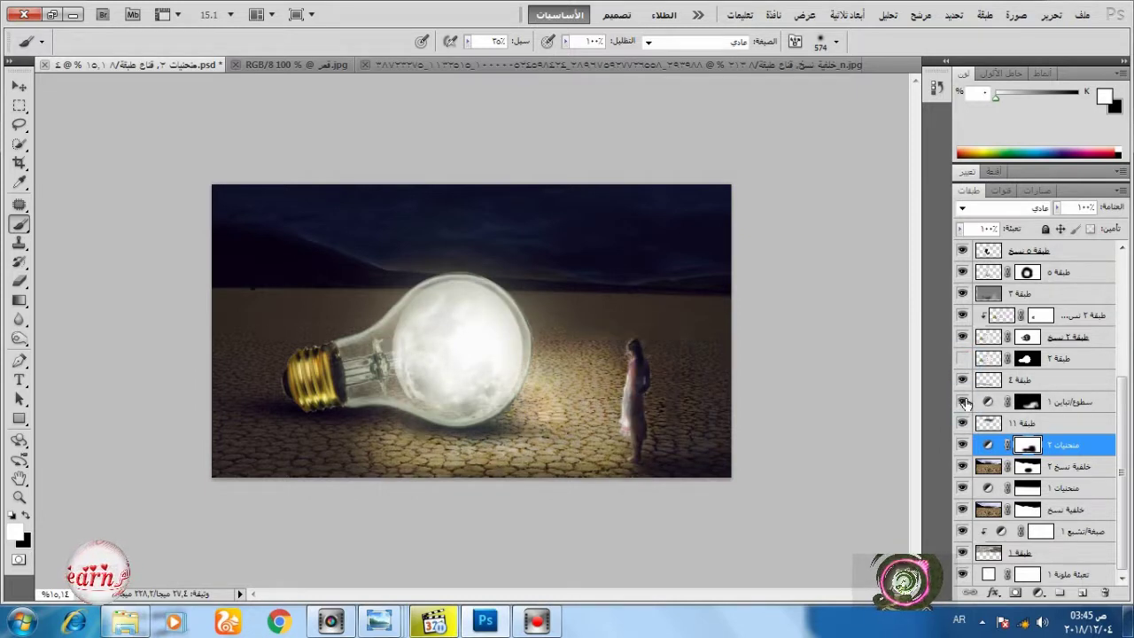
pyautogui.click(962, 401)
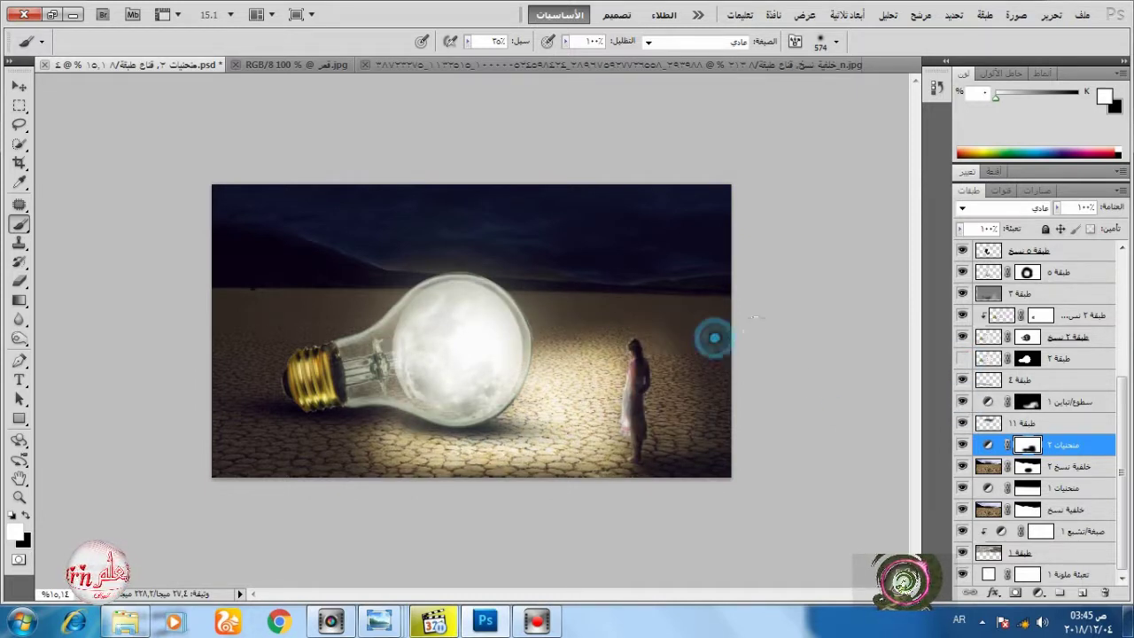
# Paint black softly on the منحنيات ٢ mask around the bulb and horizon, using a 2176 px brush with reduced flow.
pyautogui.click(26, 515)
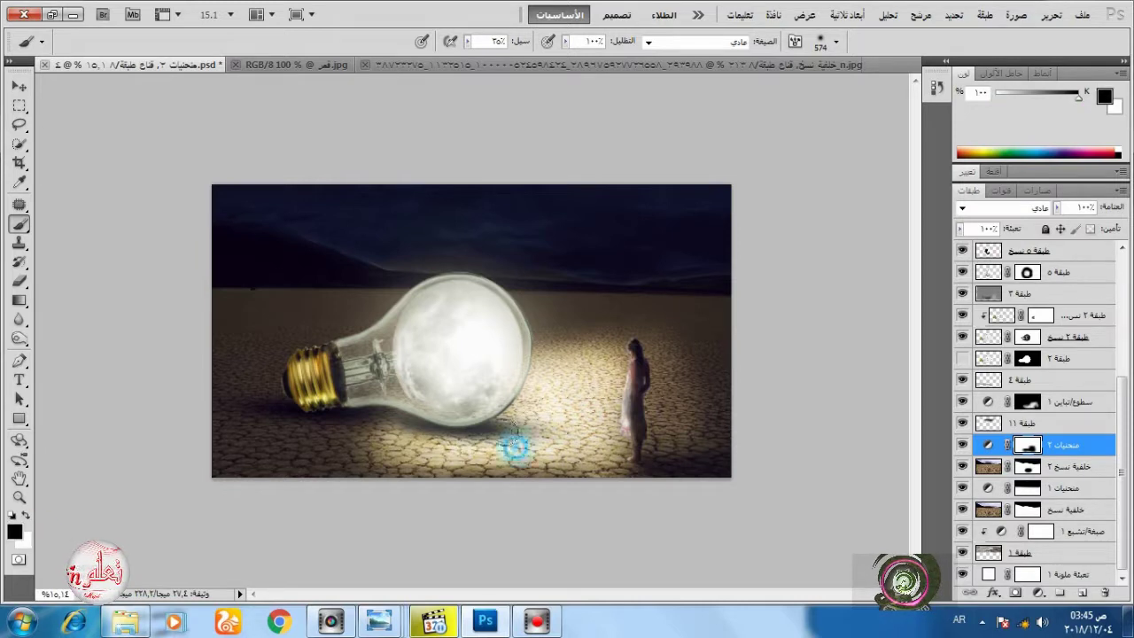
pyautogui.click(981, 403)
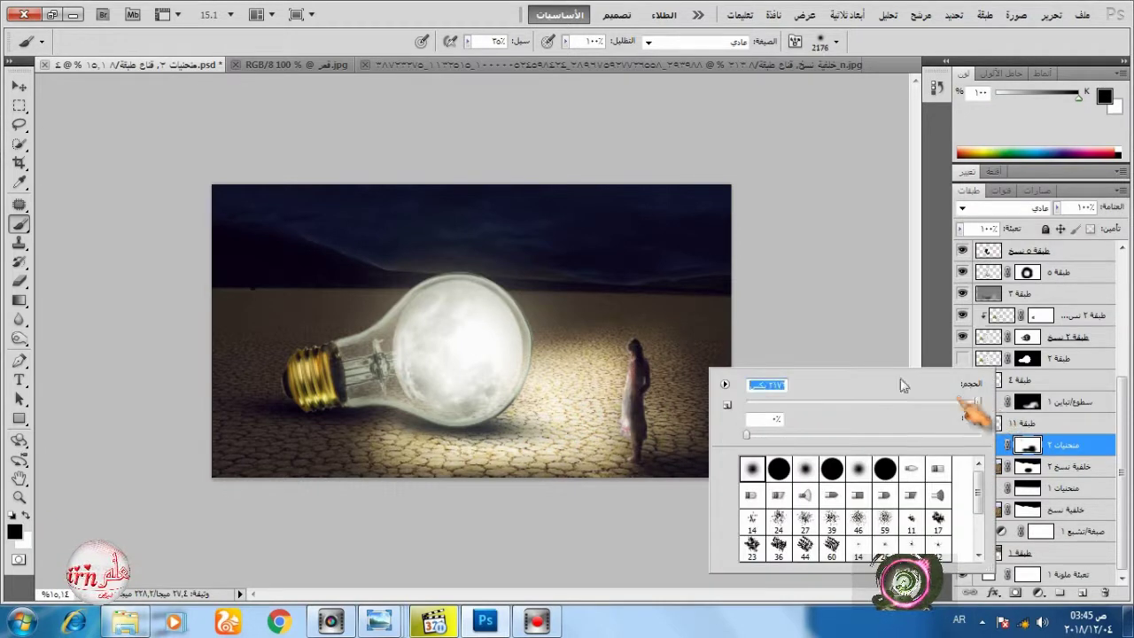
pyautogui.click(467, 42)
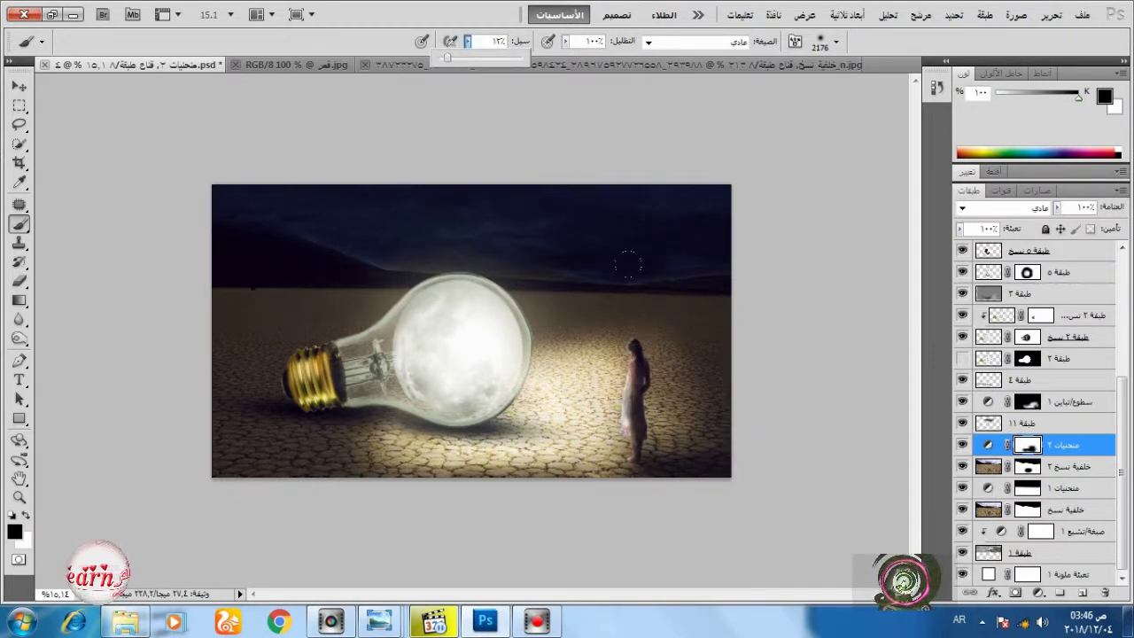
pyautogui.click(643, 289)
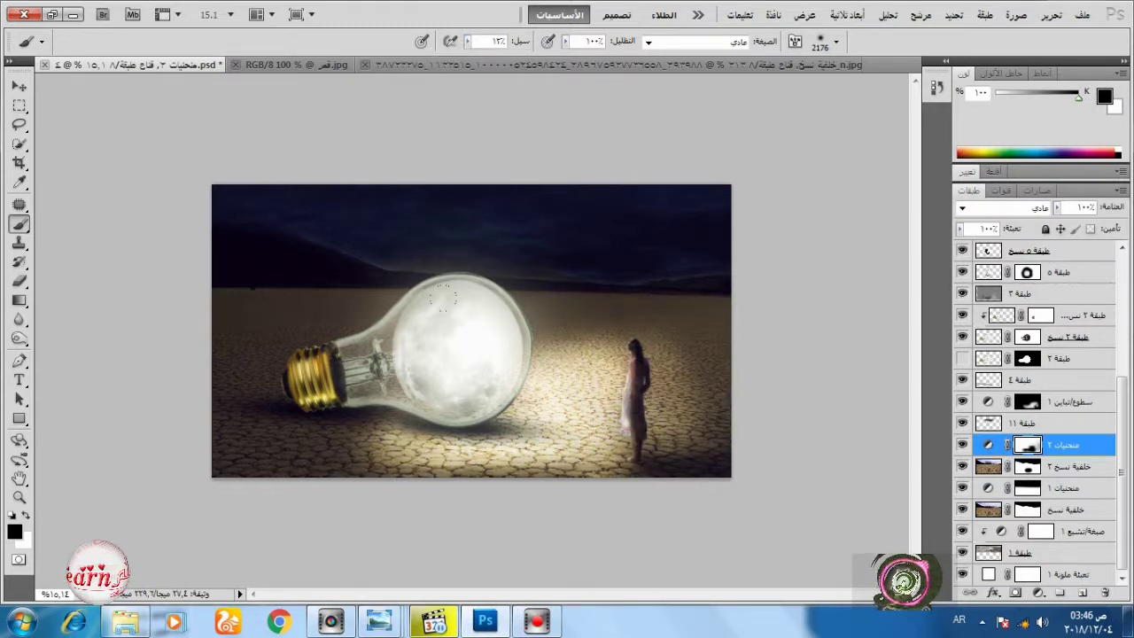
pyautogui.click(24, 514)
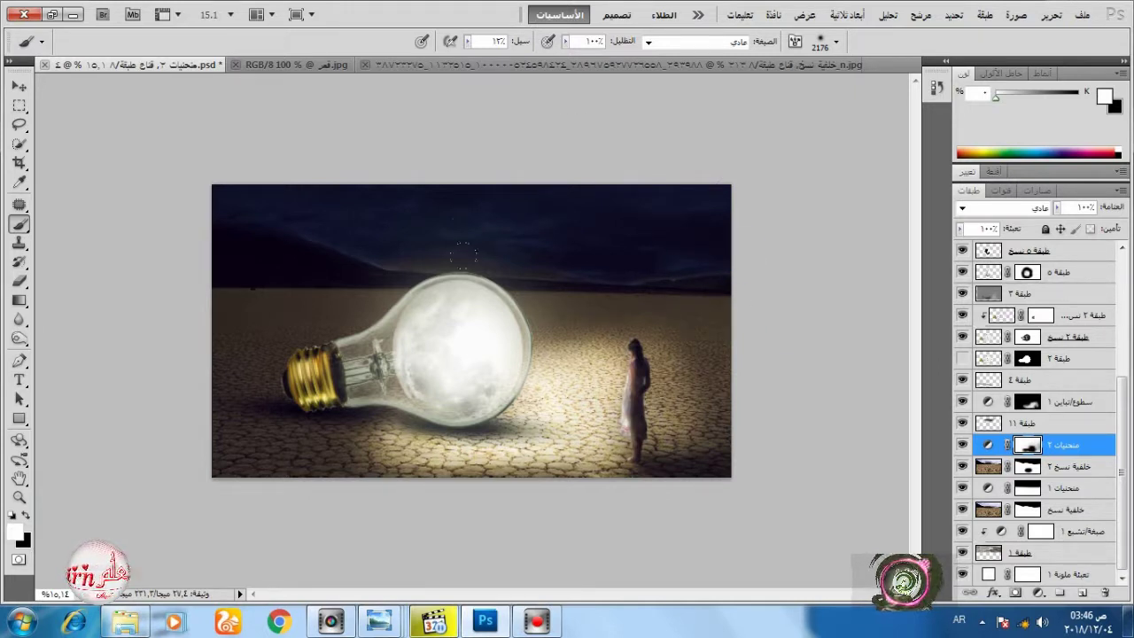
pyautogui.click(20, 87)
pyautogui.scroll(-3, 541, 316)
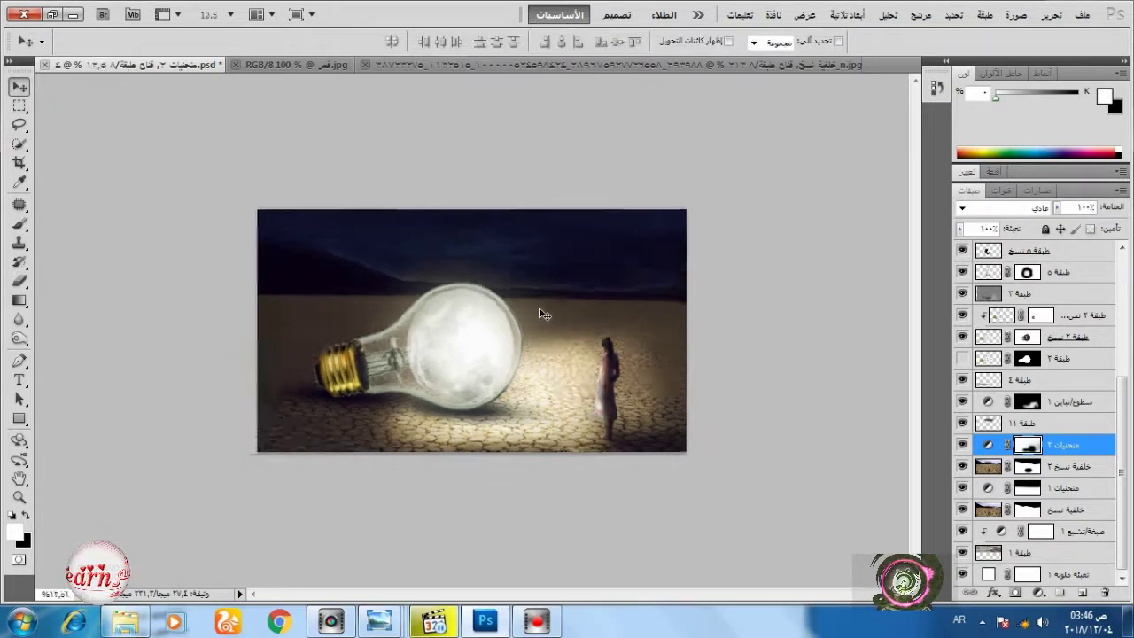
pyautogui.scroll(3, 605, 363)
pyautogui.scroll(-1, 605, 363)
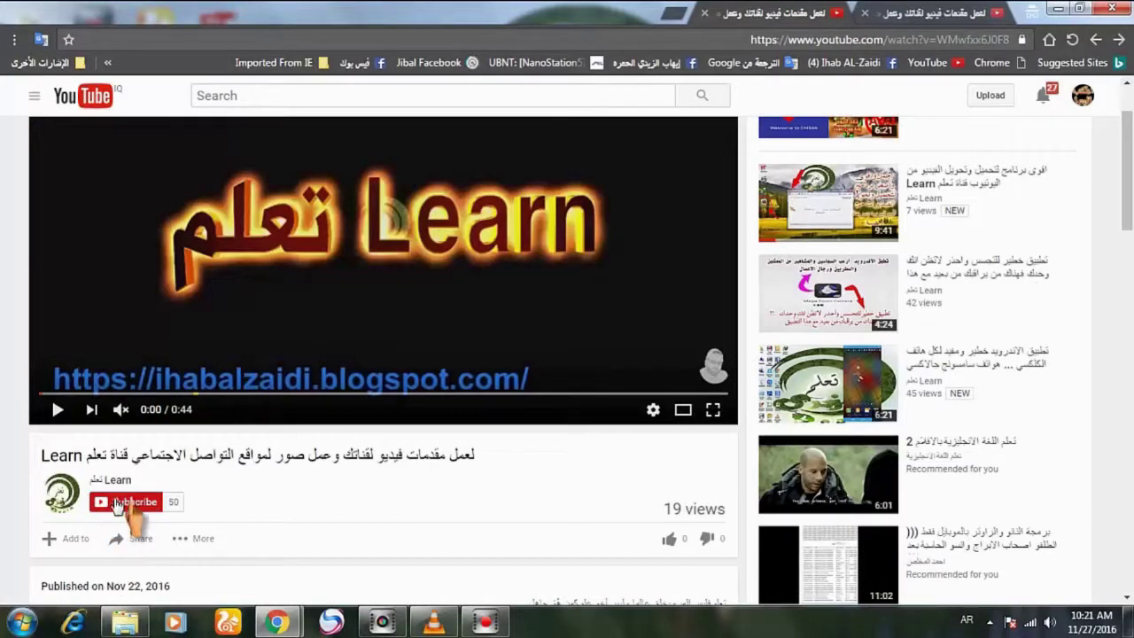
# On the YouTube video page in Chrome, subscribe to the تعلم Learn channel and save the setting to receive all its notifications.
pyautogui.click(130, 505)
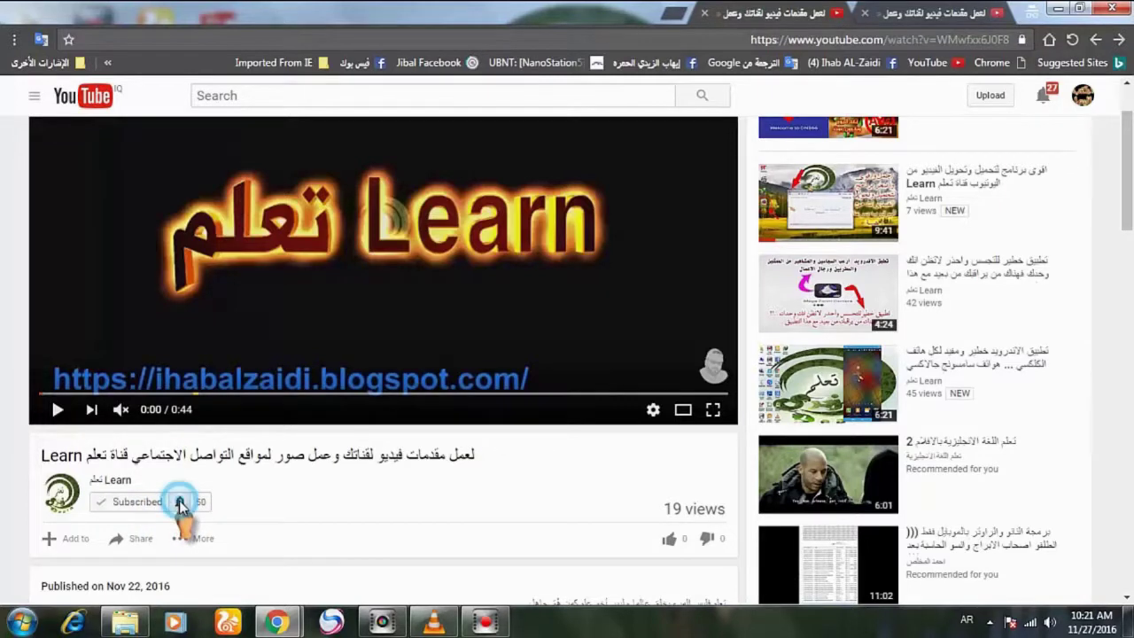
pyautogui.click(182, 505)
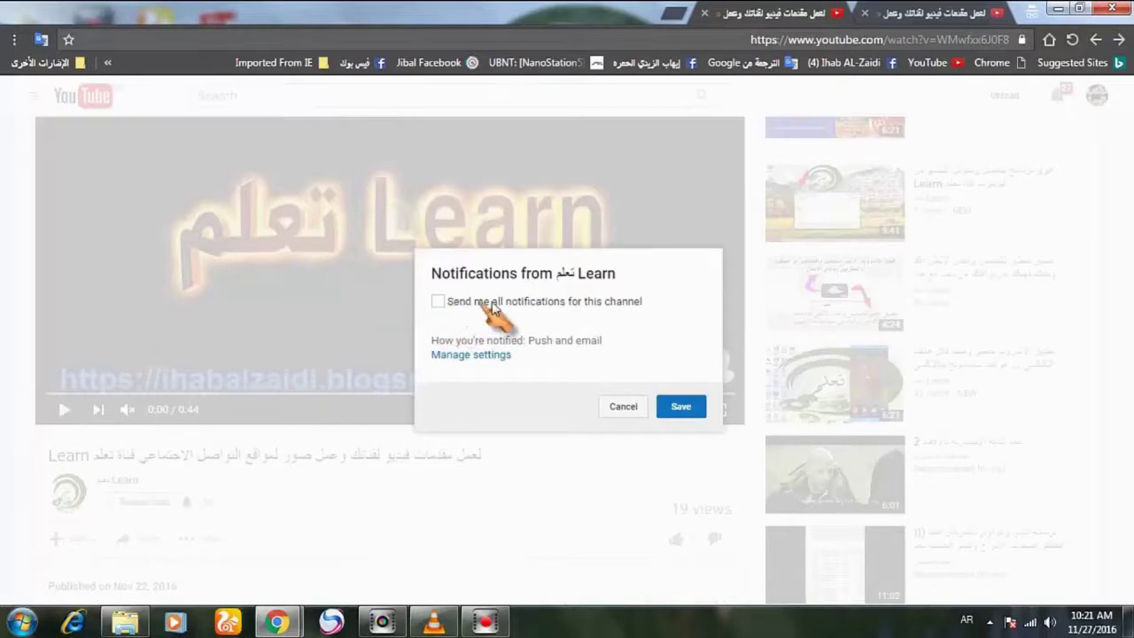
pyautogui.click(436, 303)
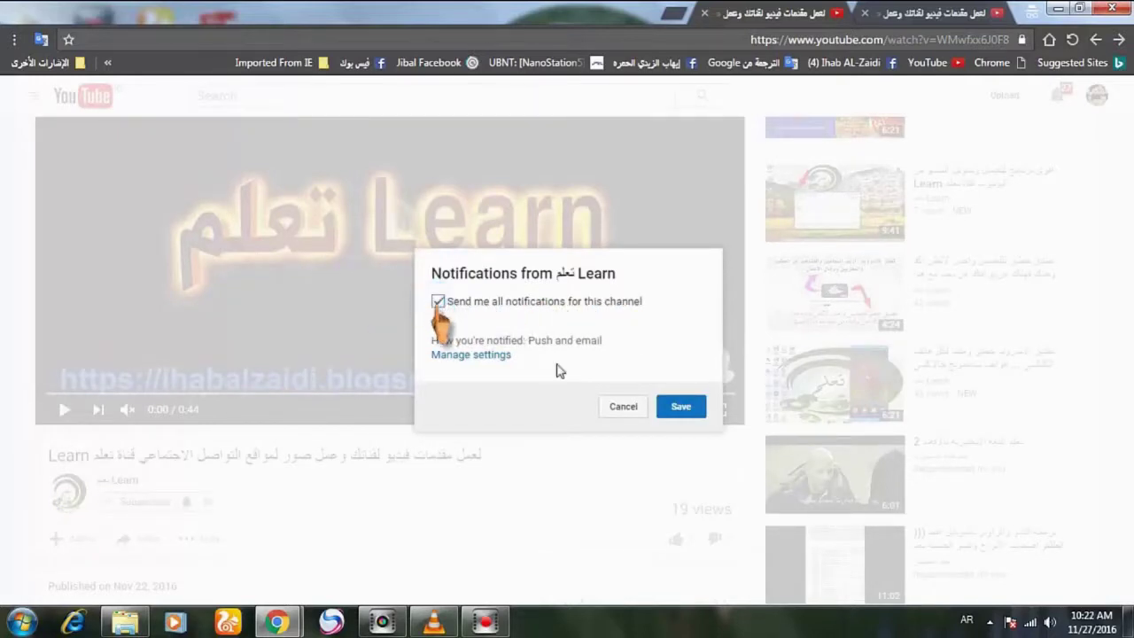
pyautogui.click(682, 407)
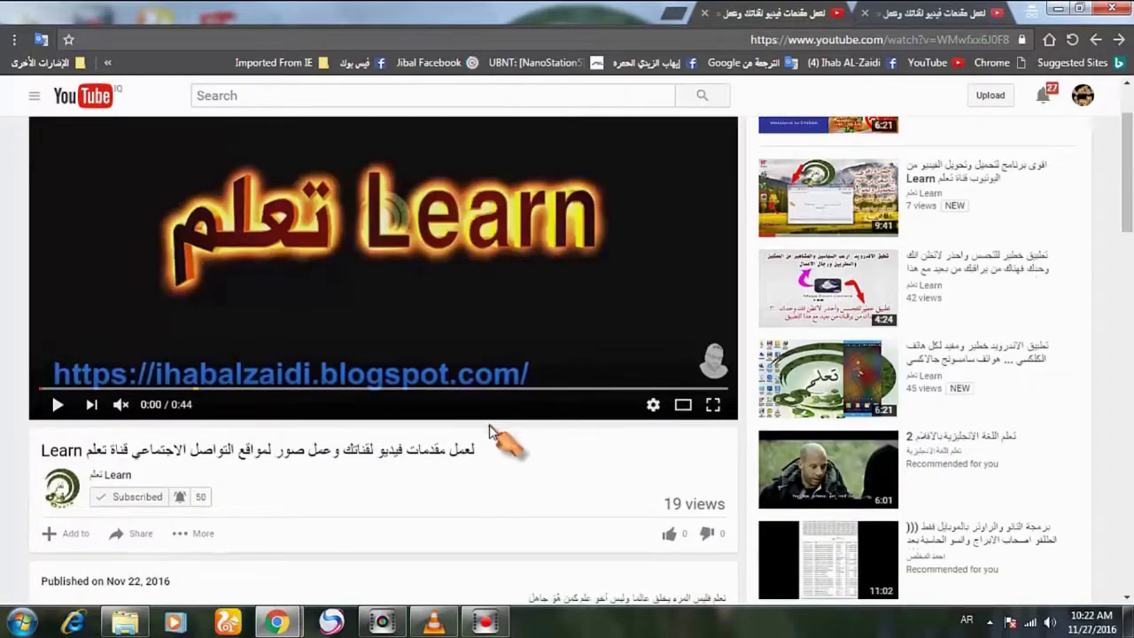
# Like the channel's video and open its sharing options.
pyautogui.scroll(-1, 506, 430)
pyautogui.scroll(-1, 488, 435)
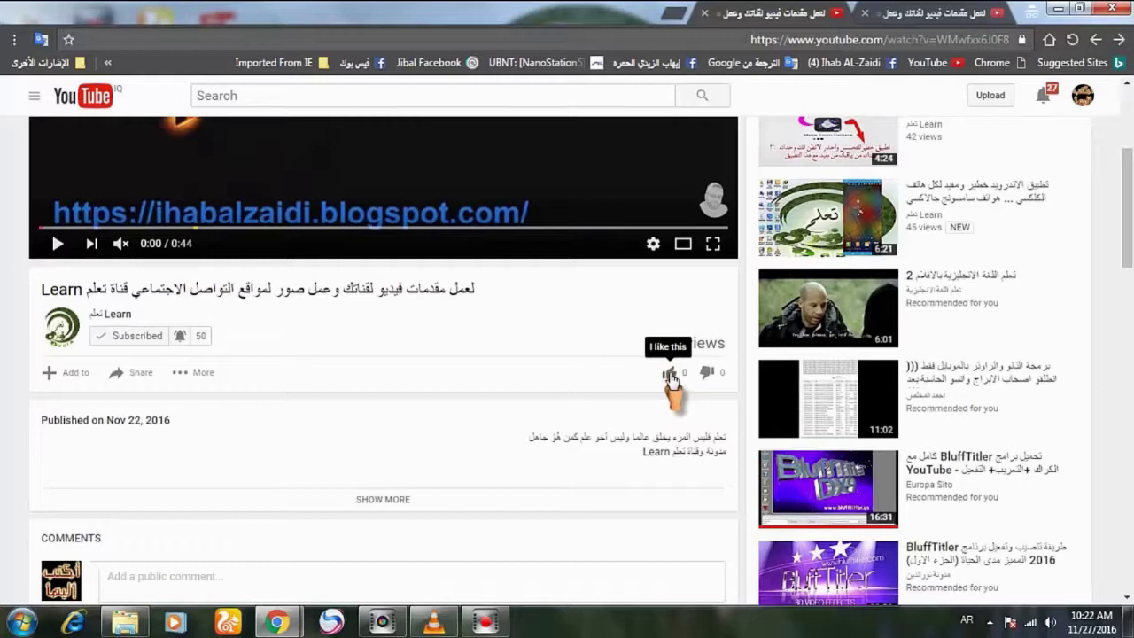
pyautogui.click(668, 376)
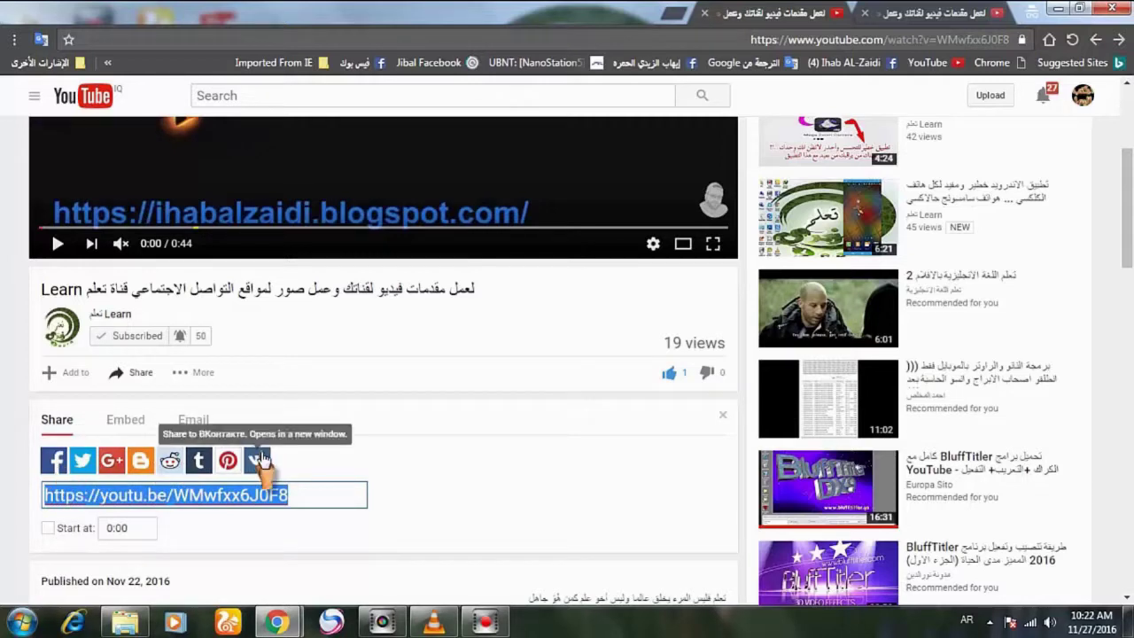
# Start writing a public comment under the video.
pyautogui.scroll(-2, 467, 470)
pyautogui.scroll(-1, 337, 531)
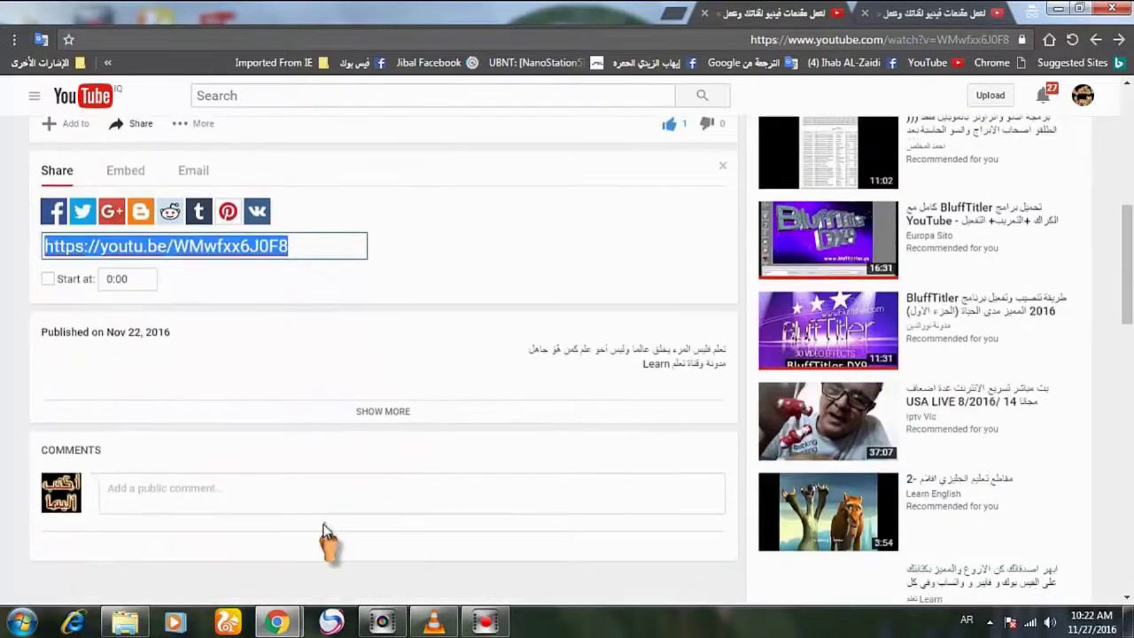
pyautogui.click(303, 493)
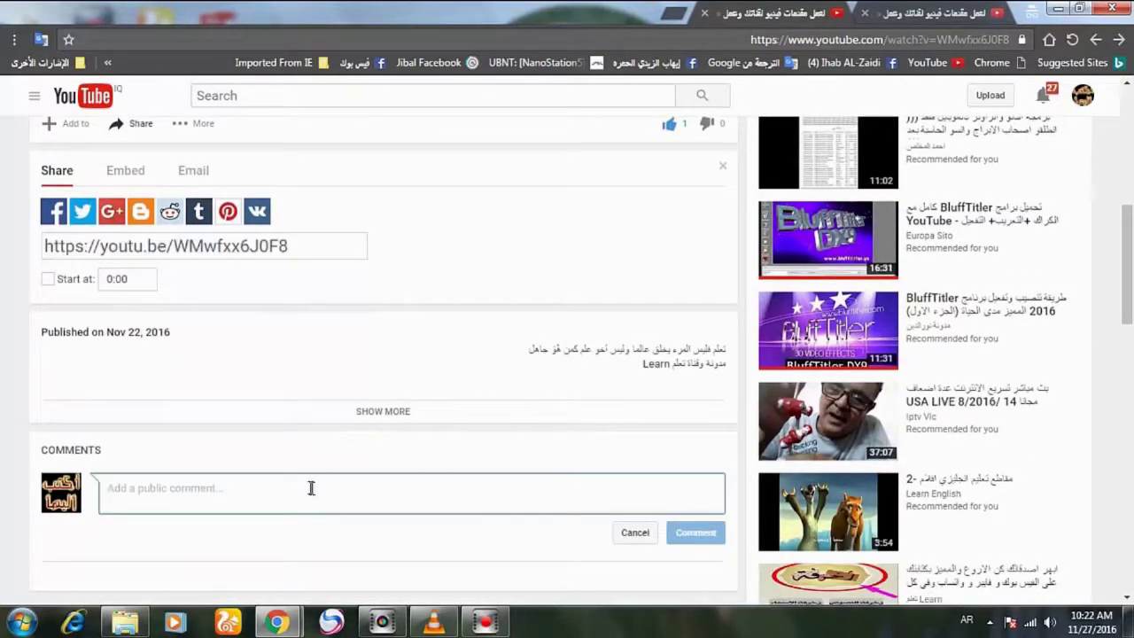
pyautogui.write('1')
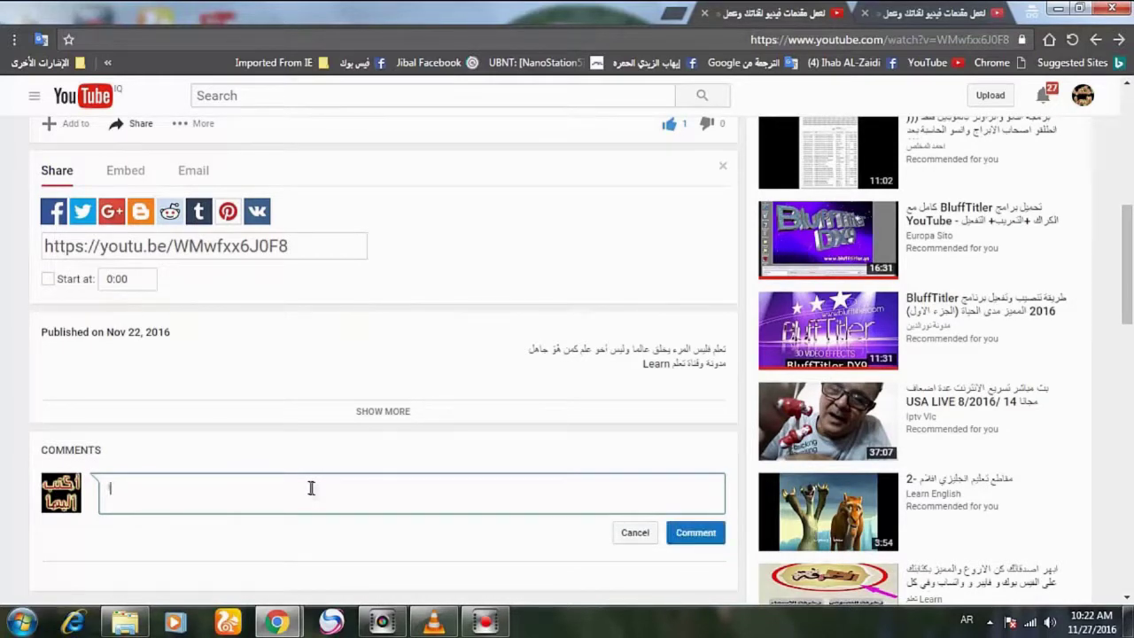